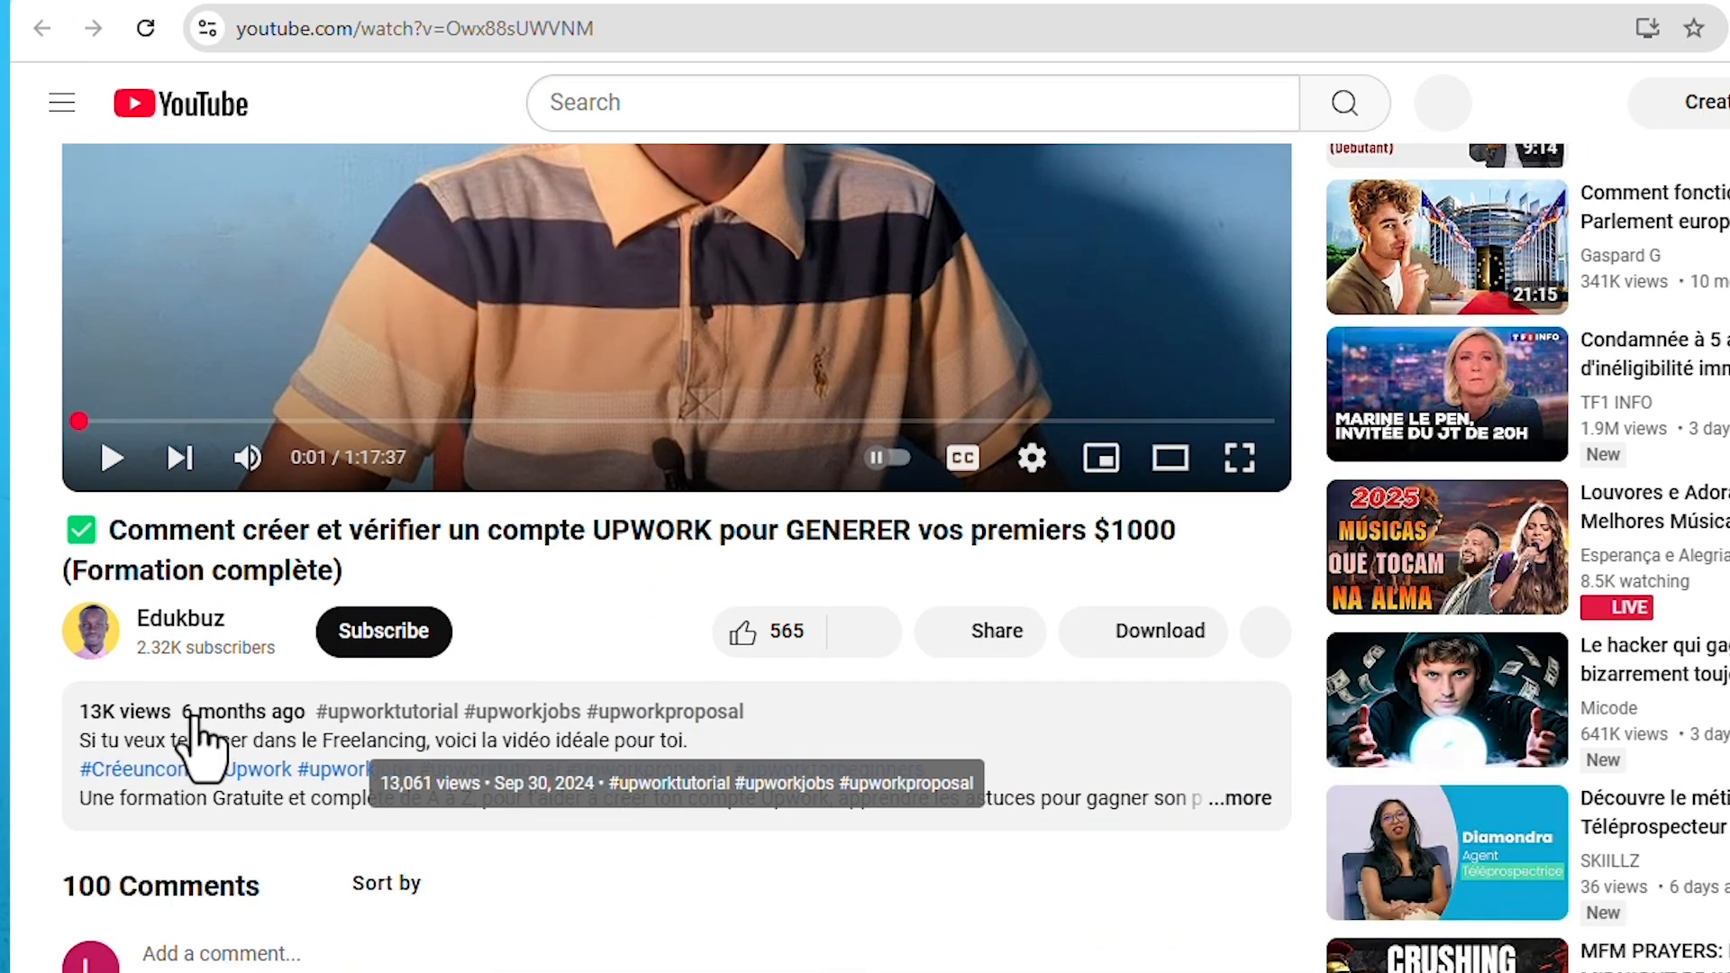
# Step: Expand the description of the Upwork training video and examine its list of timestamped sections and additional resources
pyautogui.scroll(-3, 193, 743)
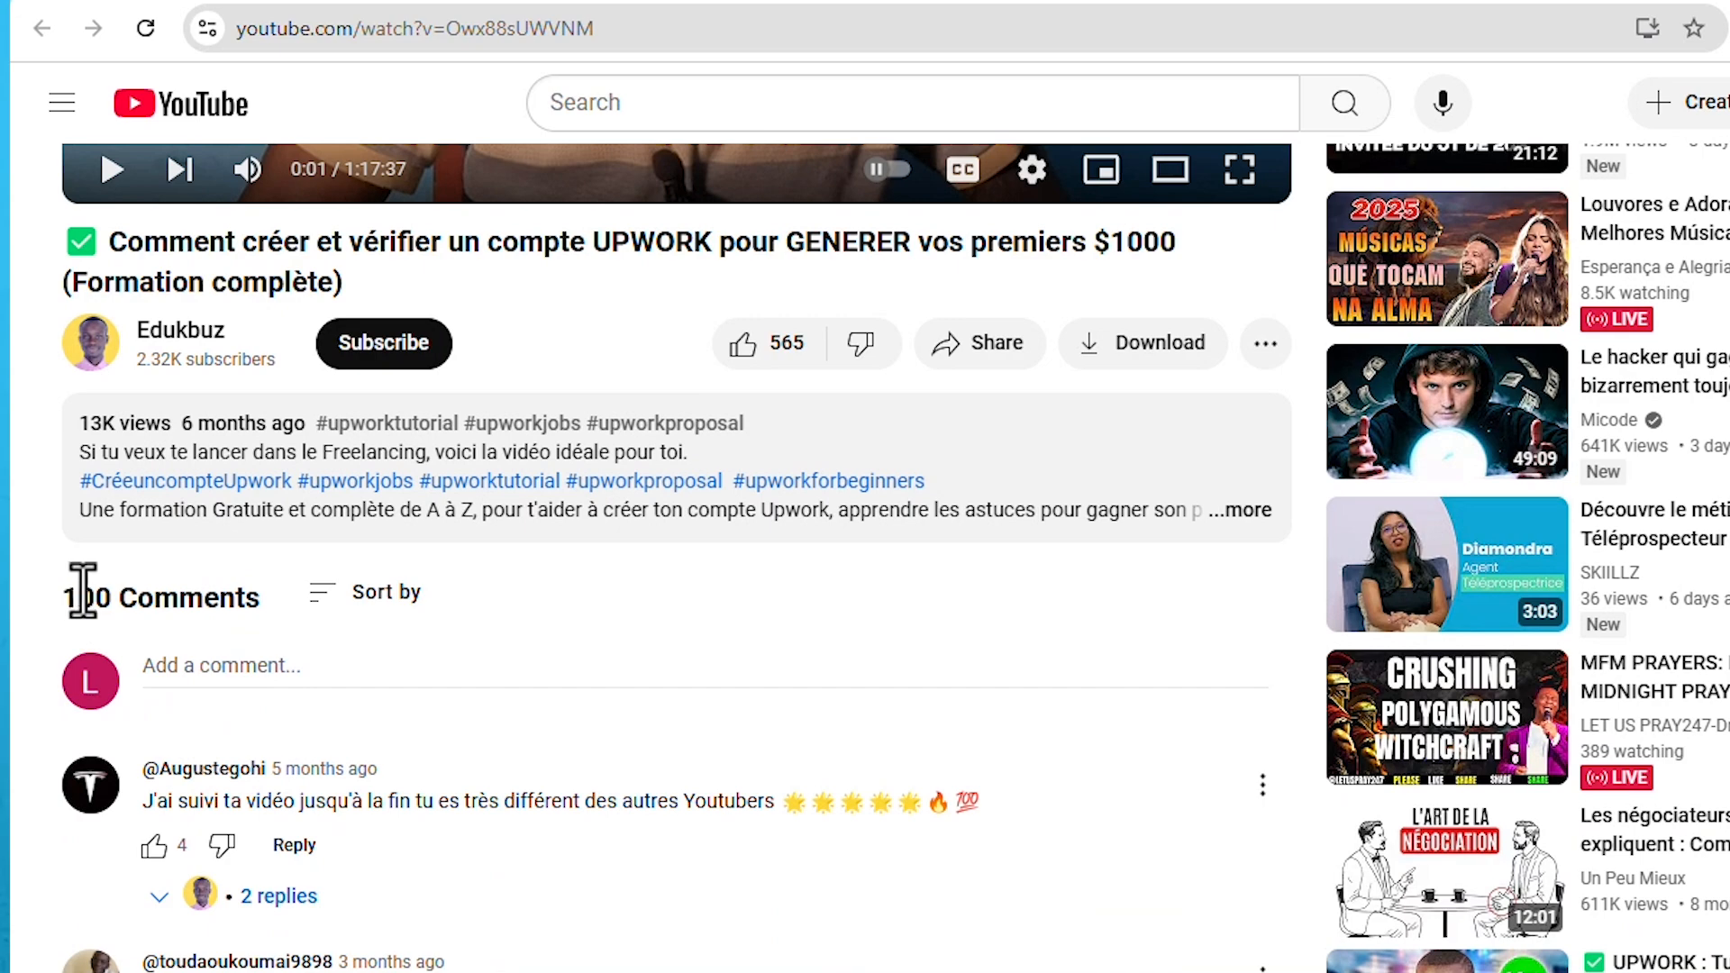
pyautogui.click(1245, 510)
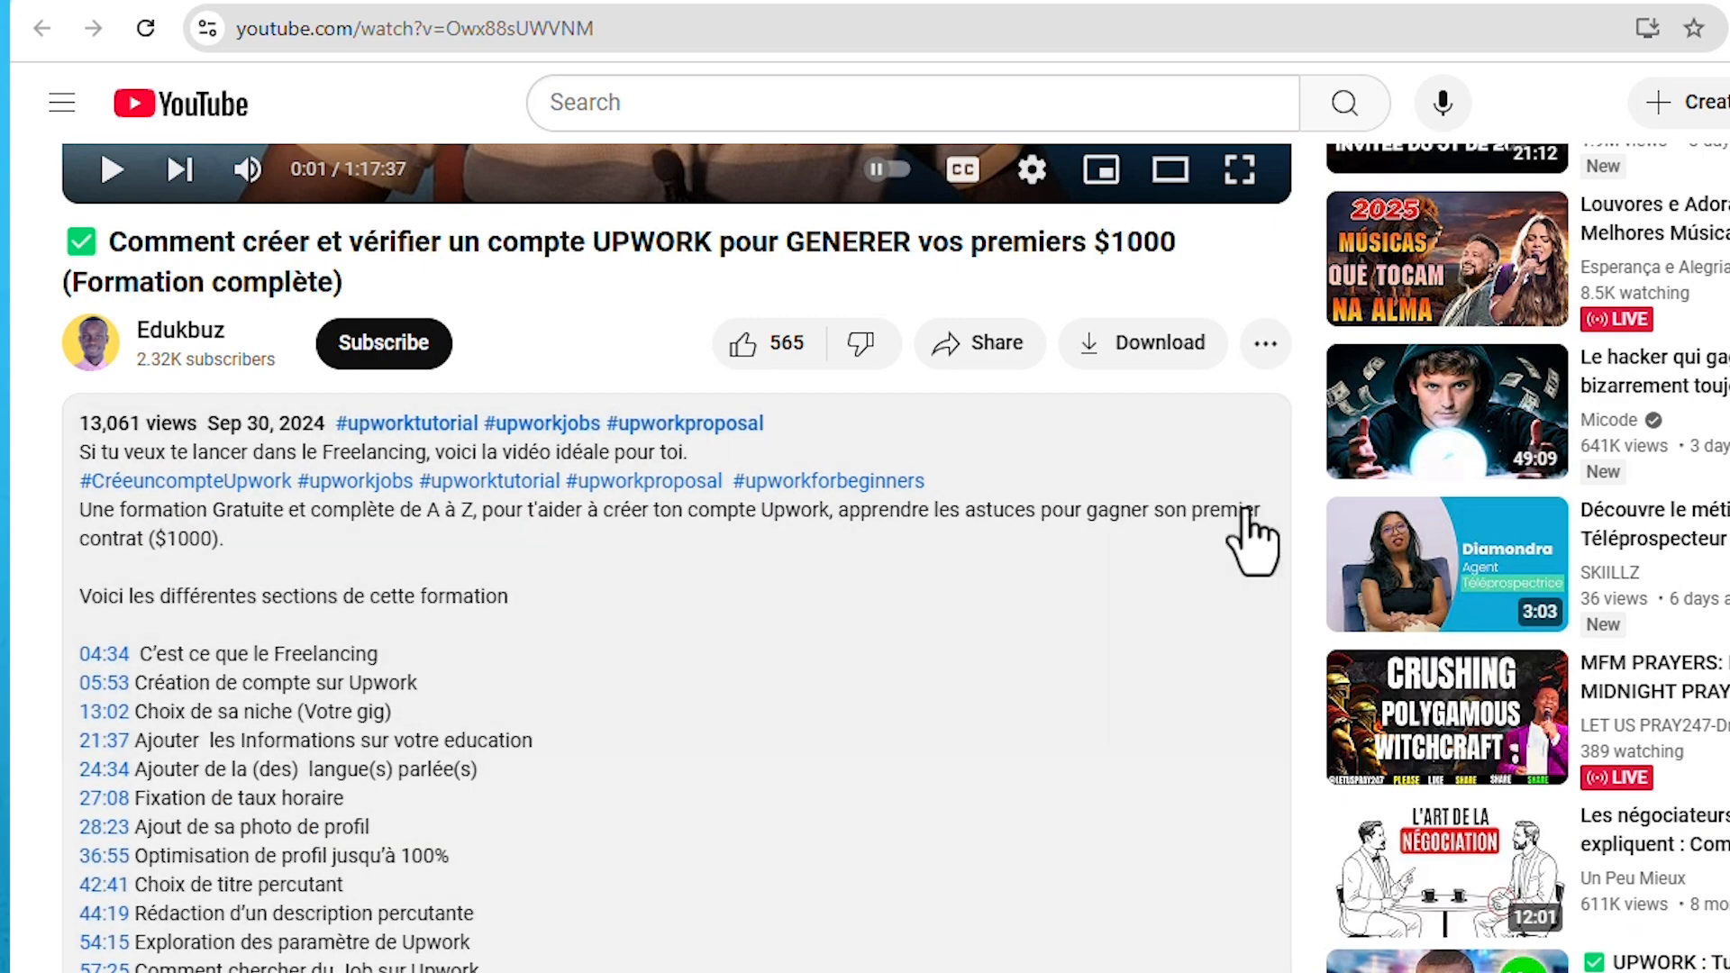
pyautogui.scroll(-5, 567, 865)
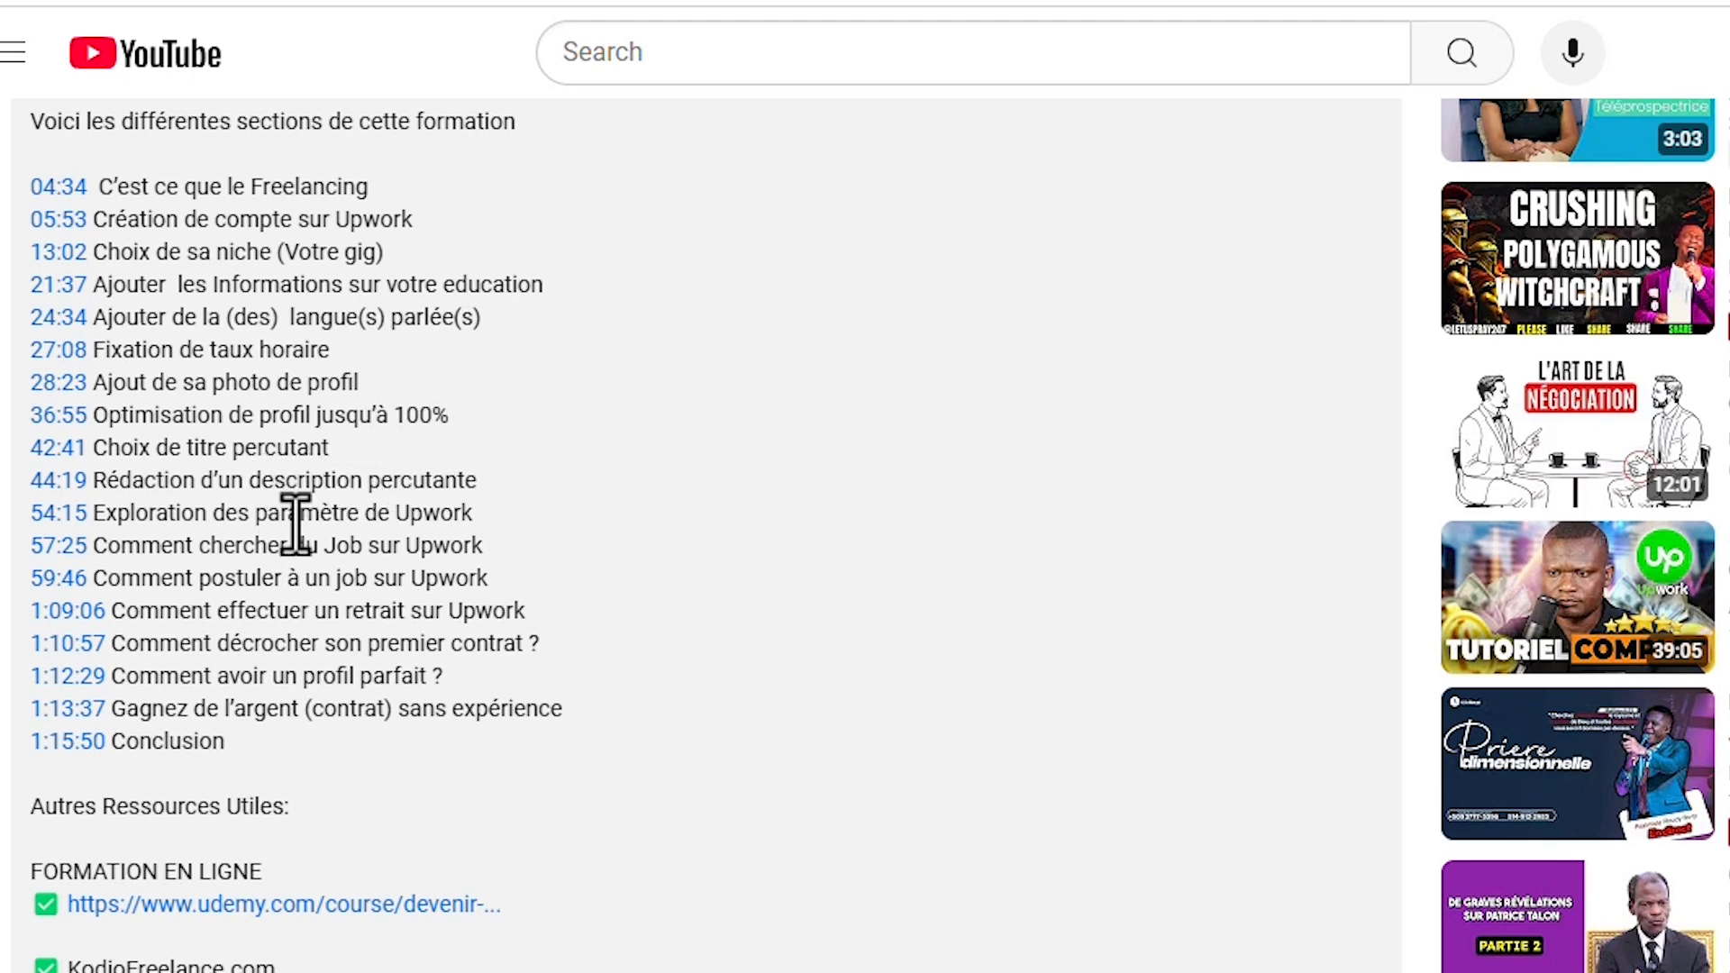
pyautogui.scroll(-2, 295, 524)
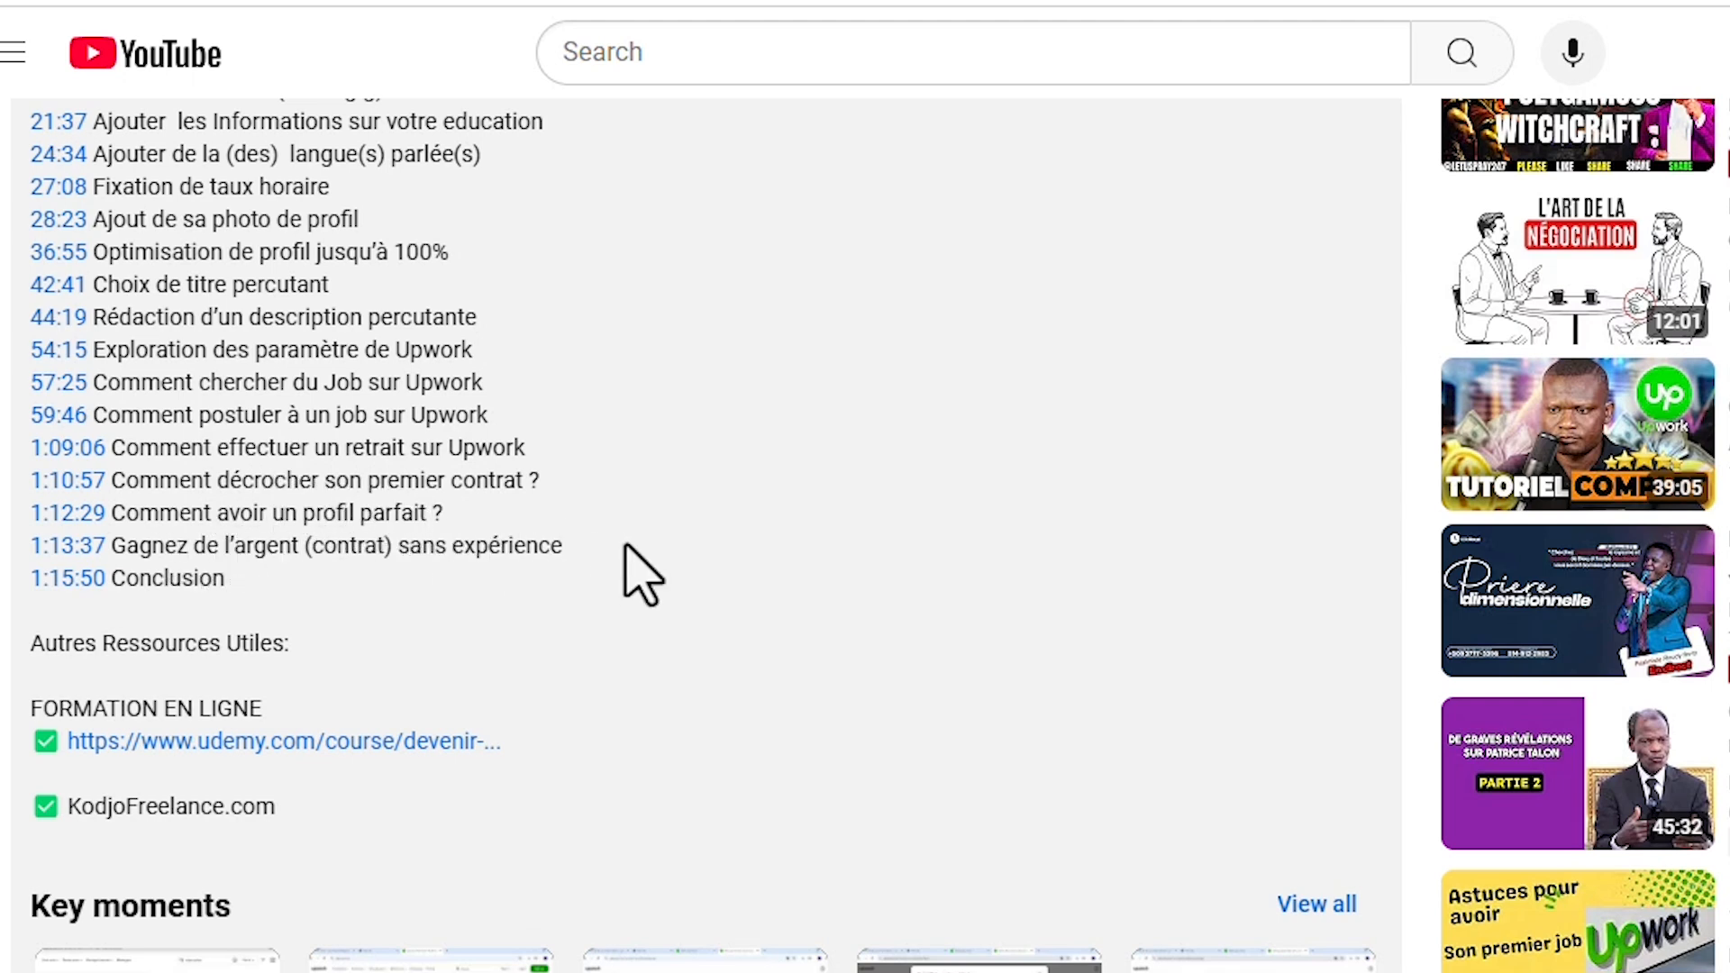
pyautogui.scroll(2, 667, 563)
pyautogui.scroll(3, 689, 552)
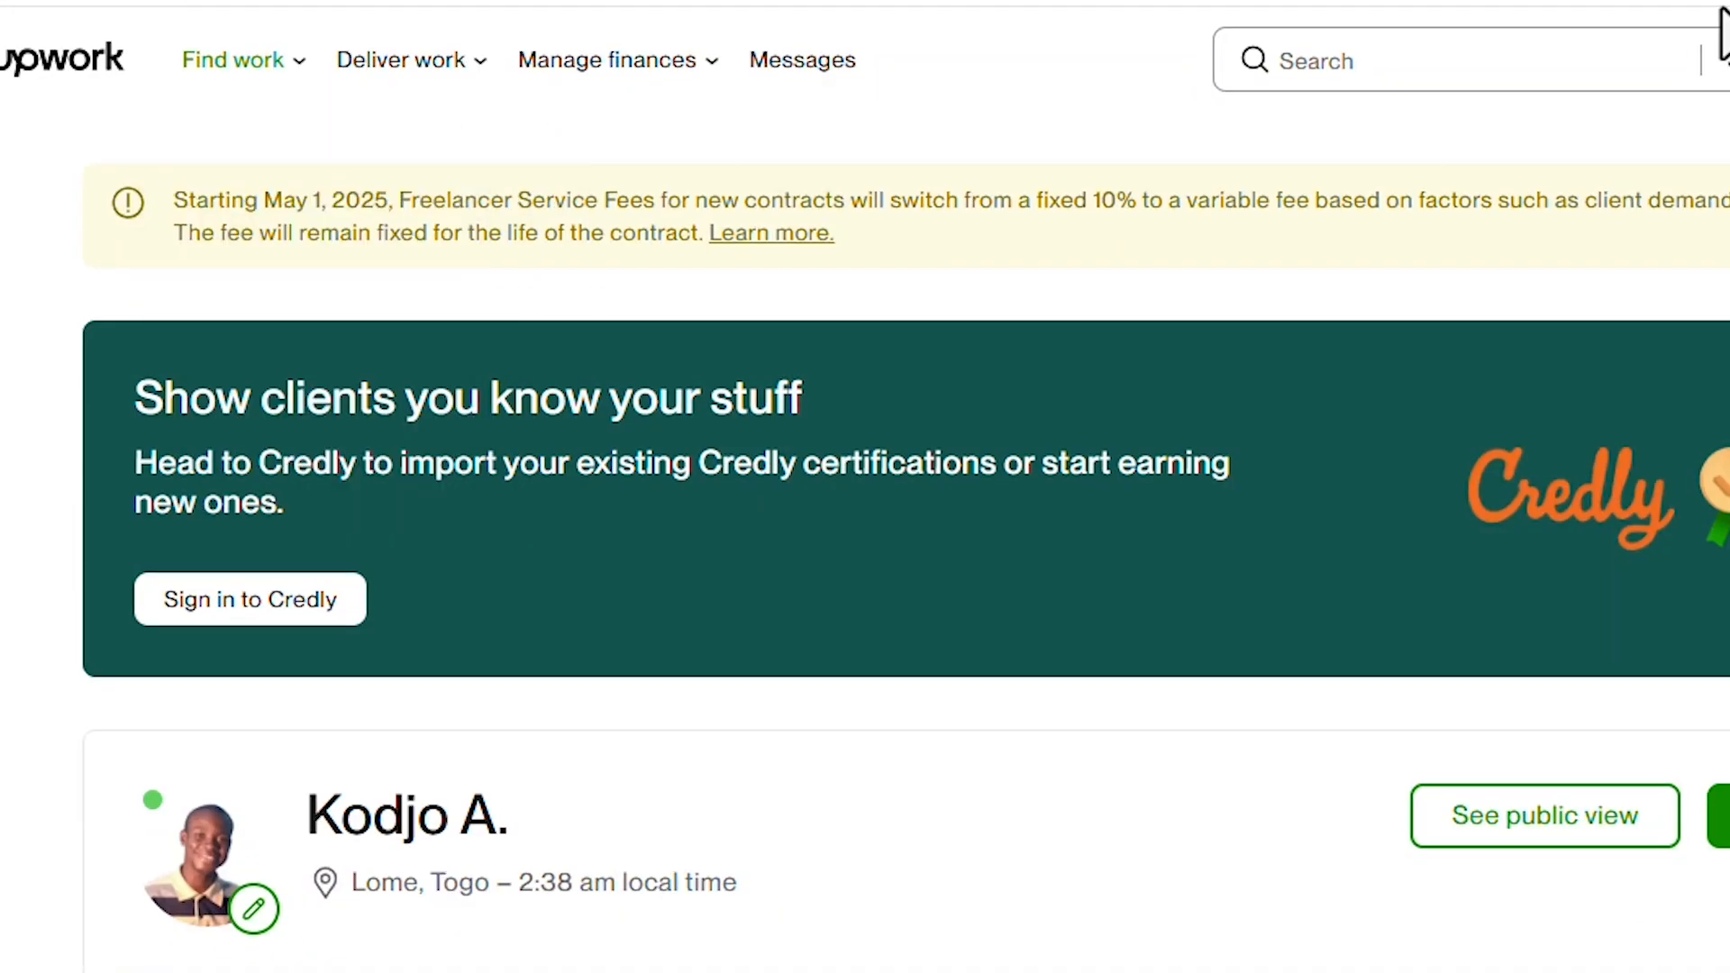
# Step: Switch to Upwork, go from the freelancer profile to the Find work page, and browse the suggested jobs
pyautogui.scroll(-15, 865, 486)
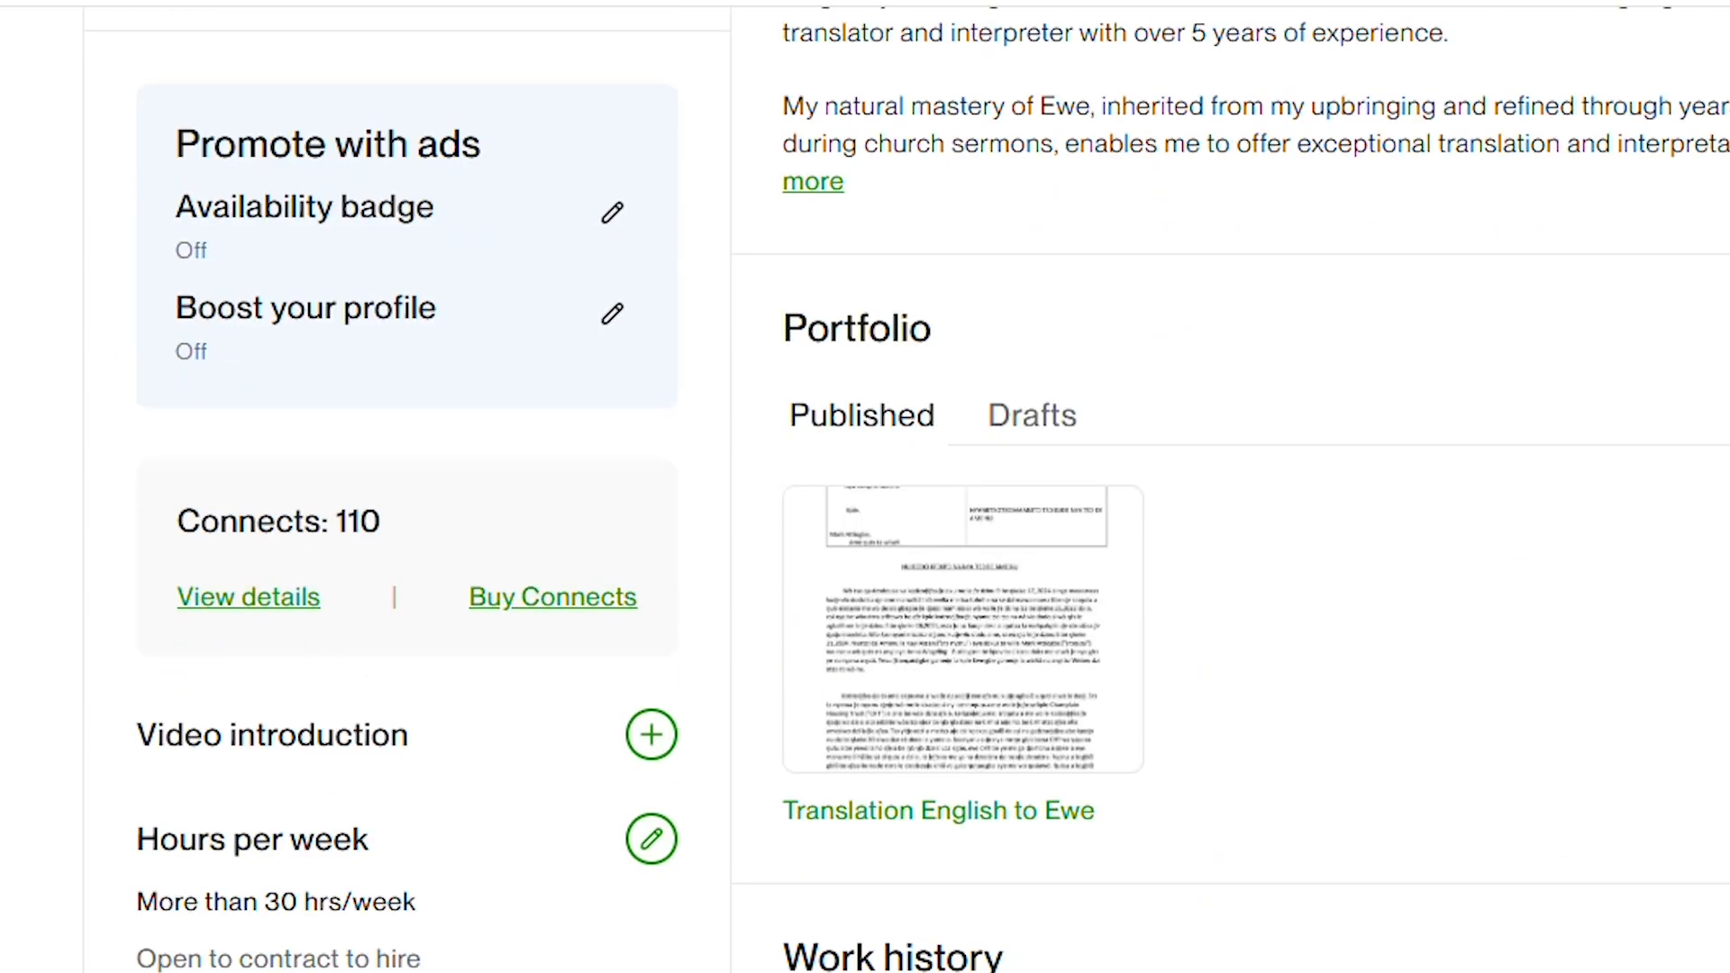
pyautogui.scroll(15, 750, 302)
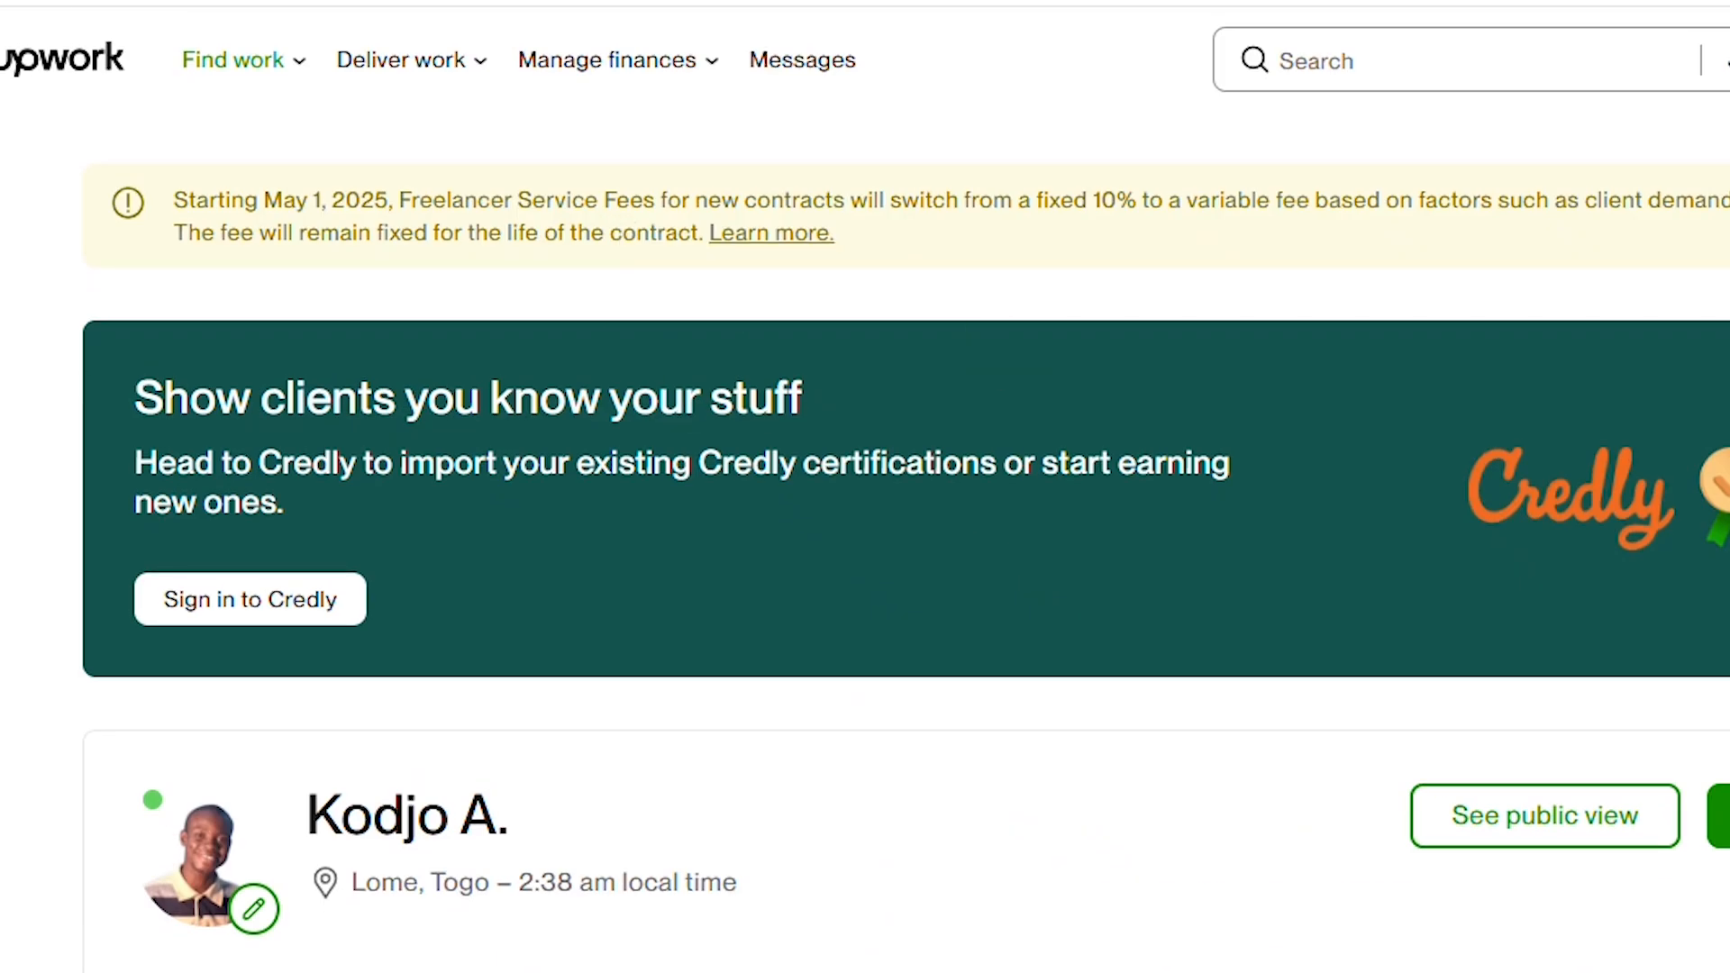
pyautogui.moveTo(247, 49)
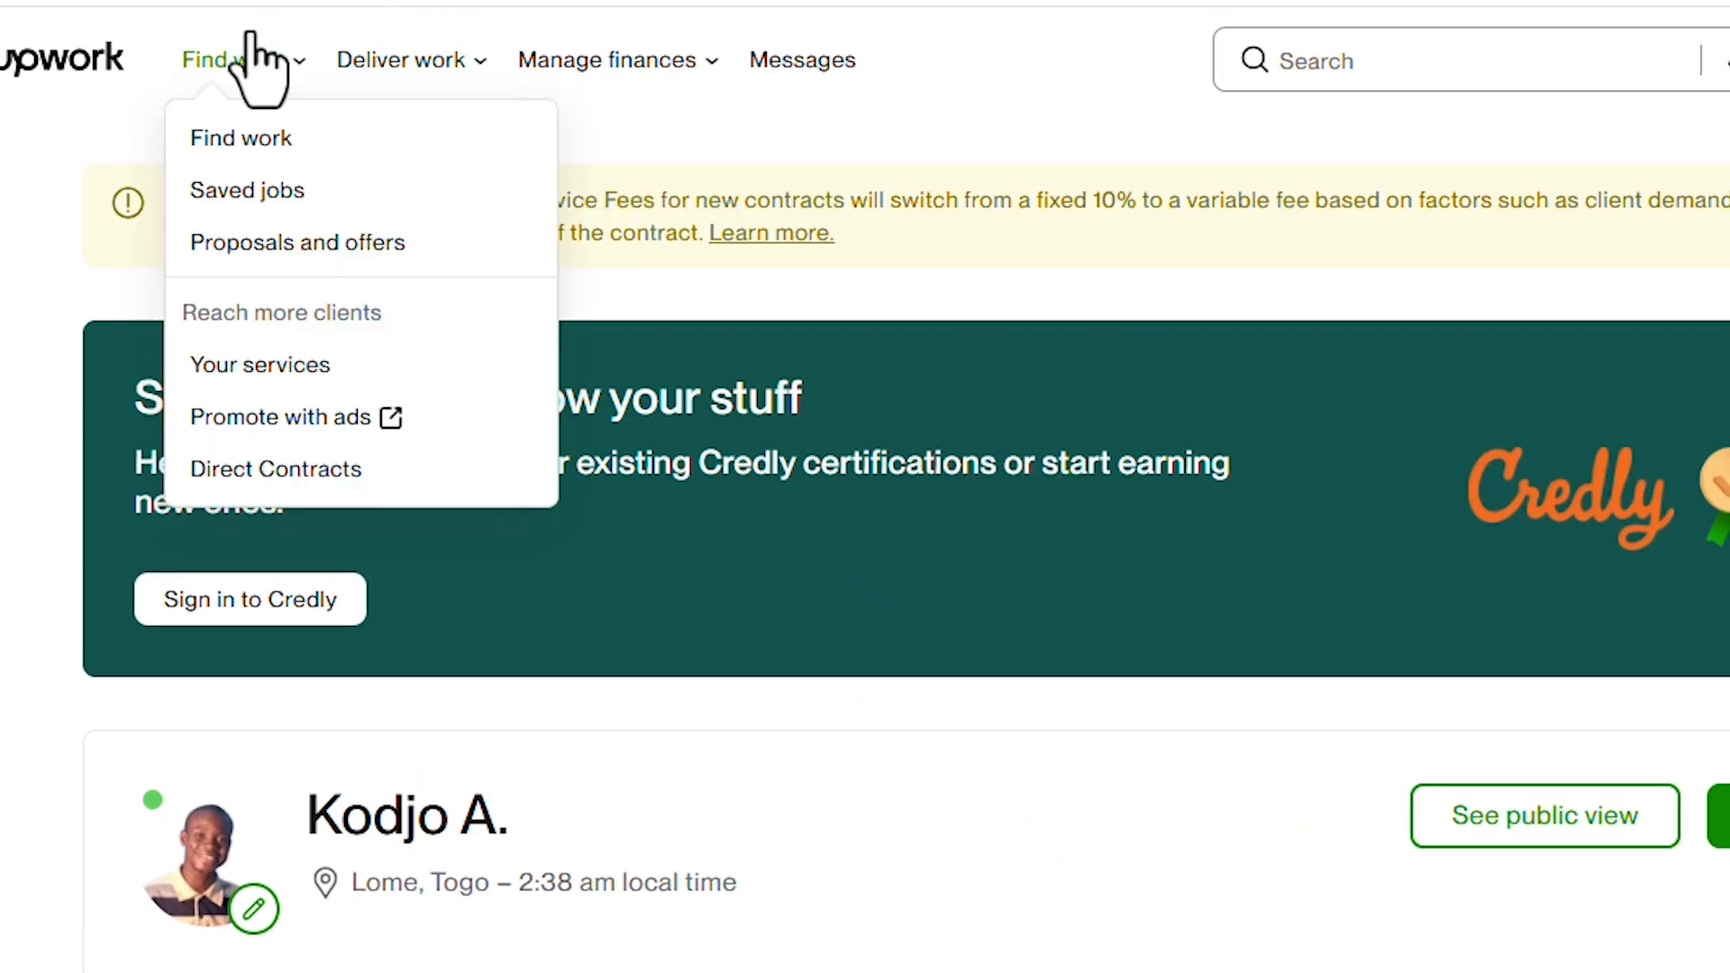
pyautogui.click(249, 158)
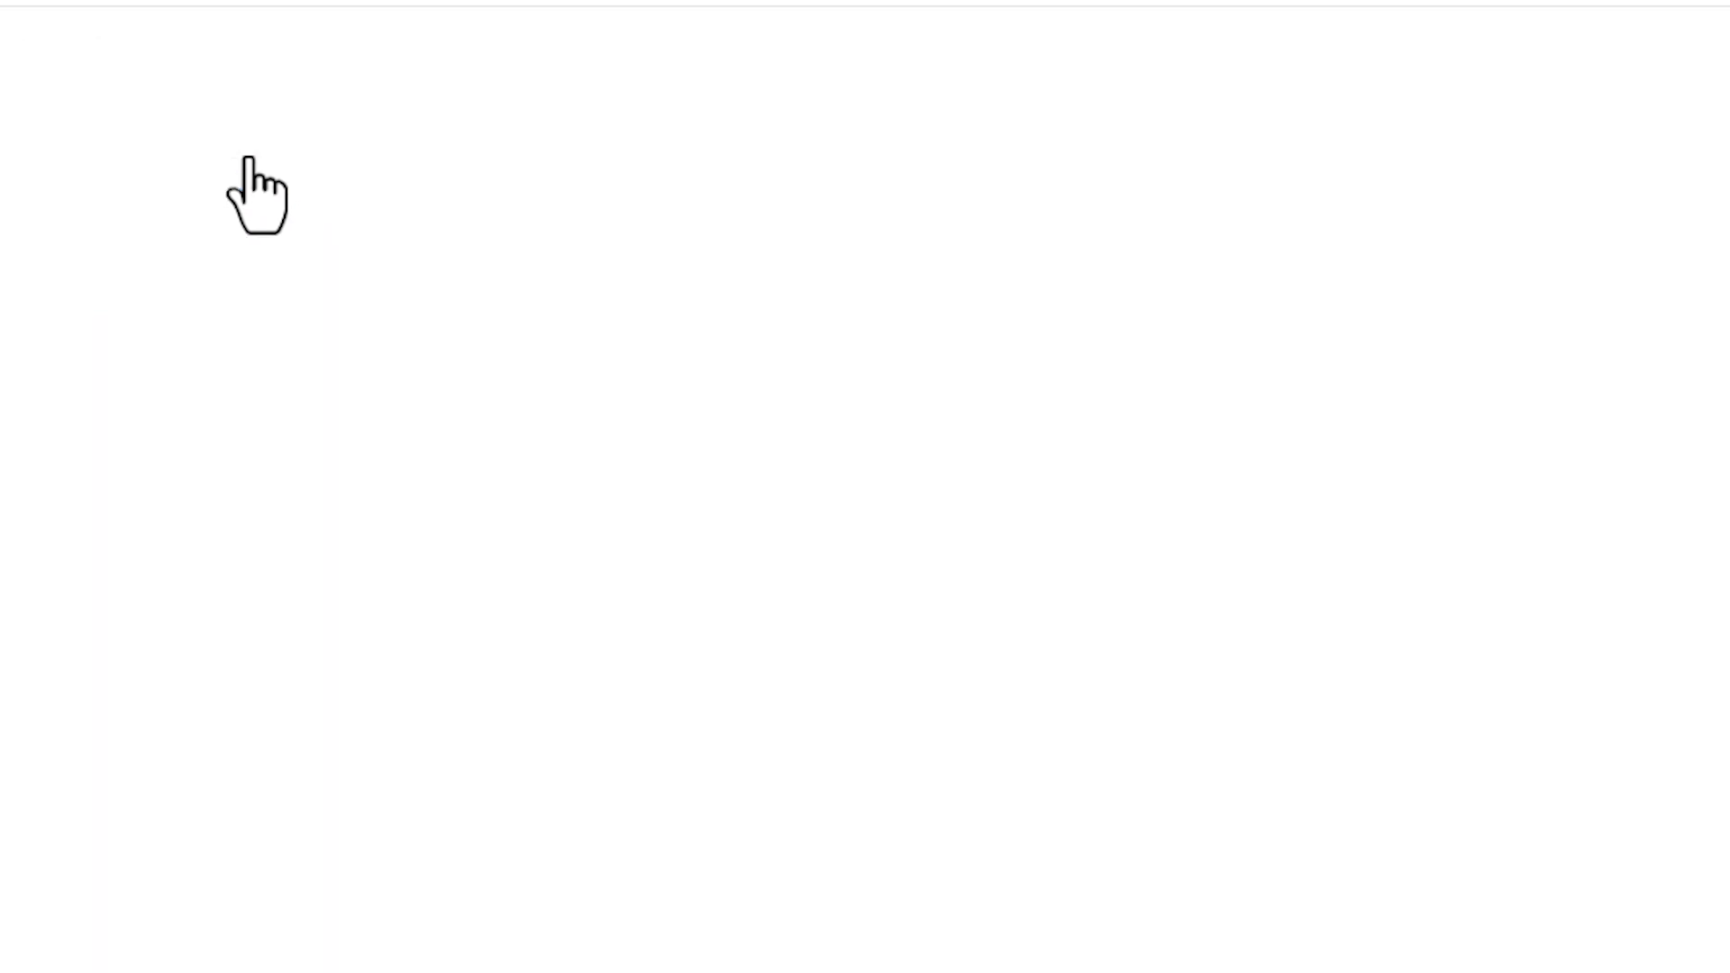
pyautogui.scroll(-3, 43, 296)
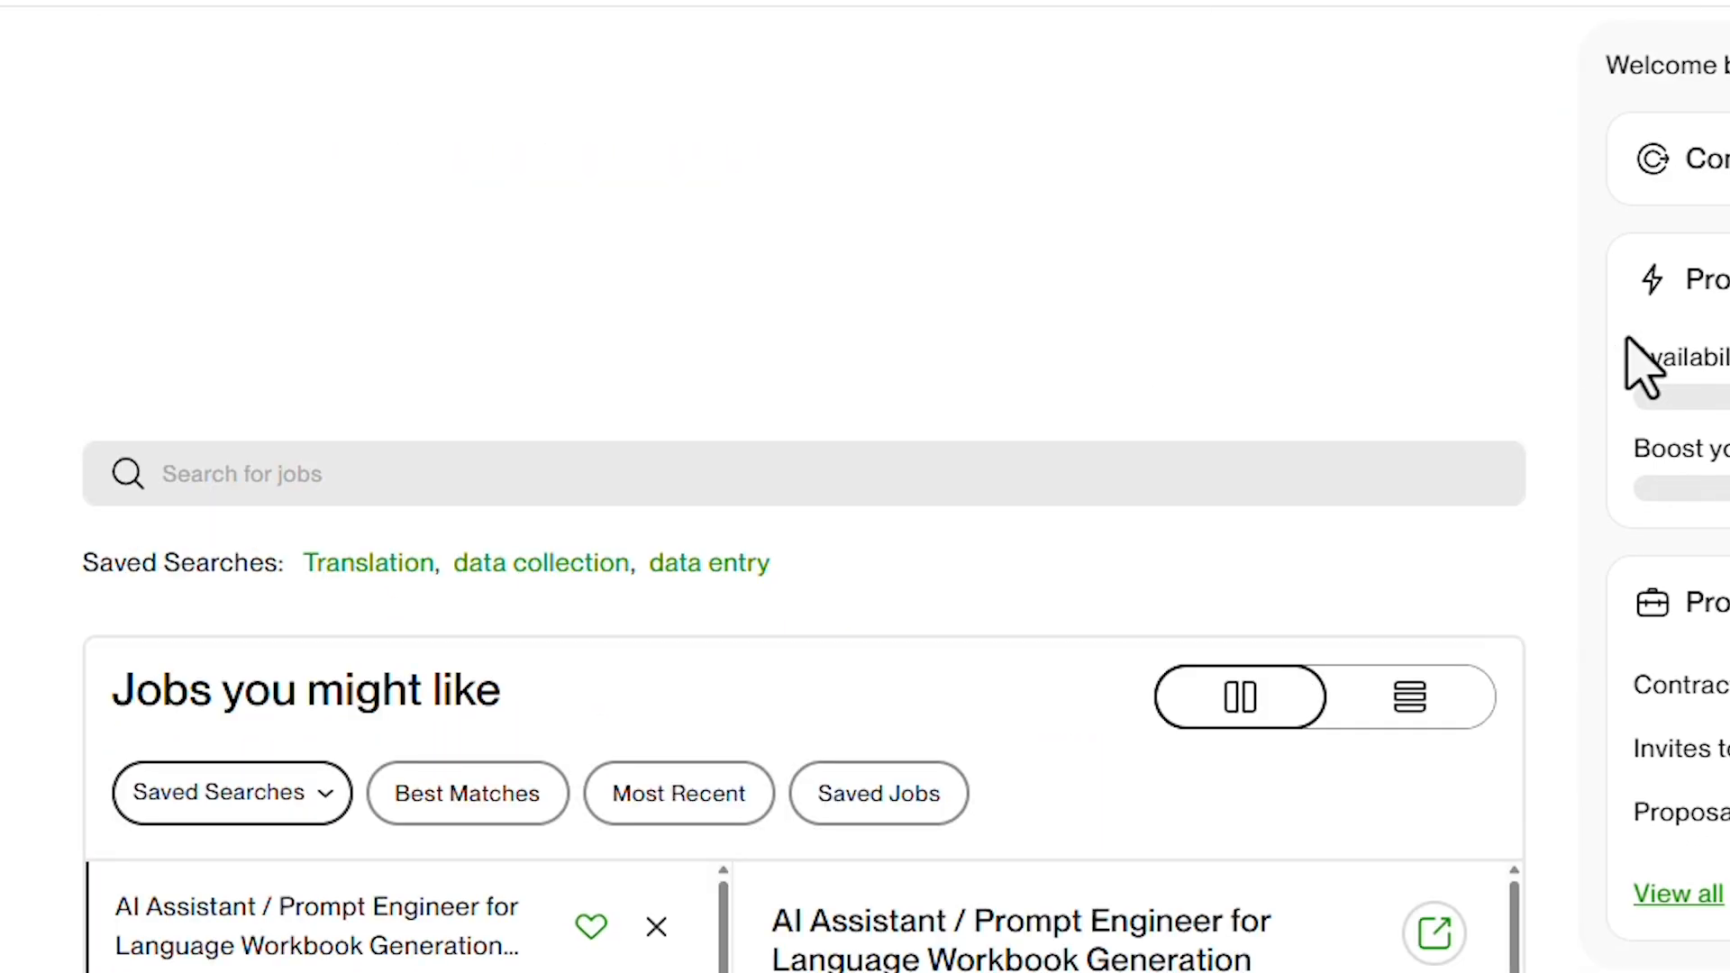
pyautogui.scroll(-8, 1645, 370)
pyautogui.scroll(-10, 703, 591)
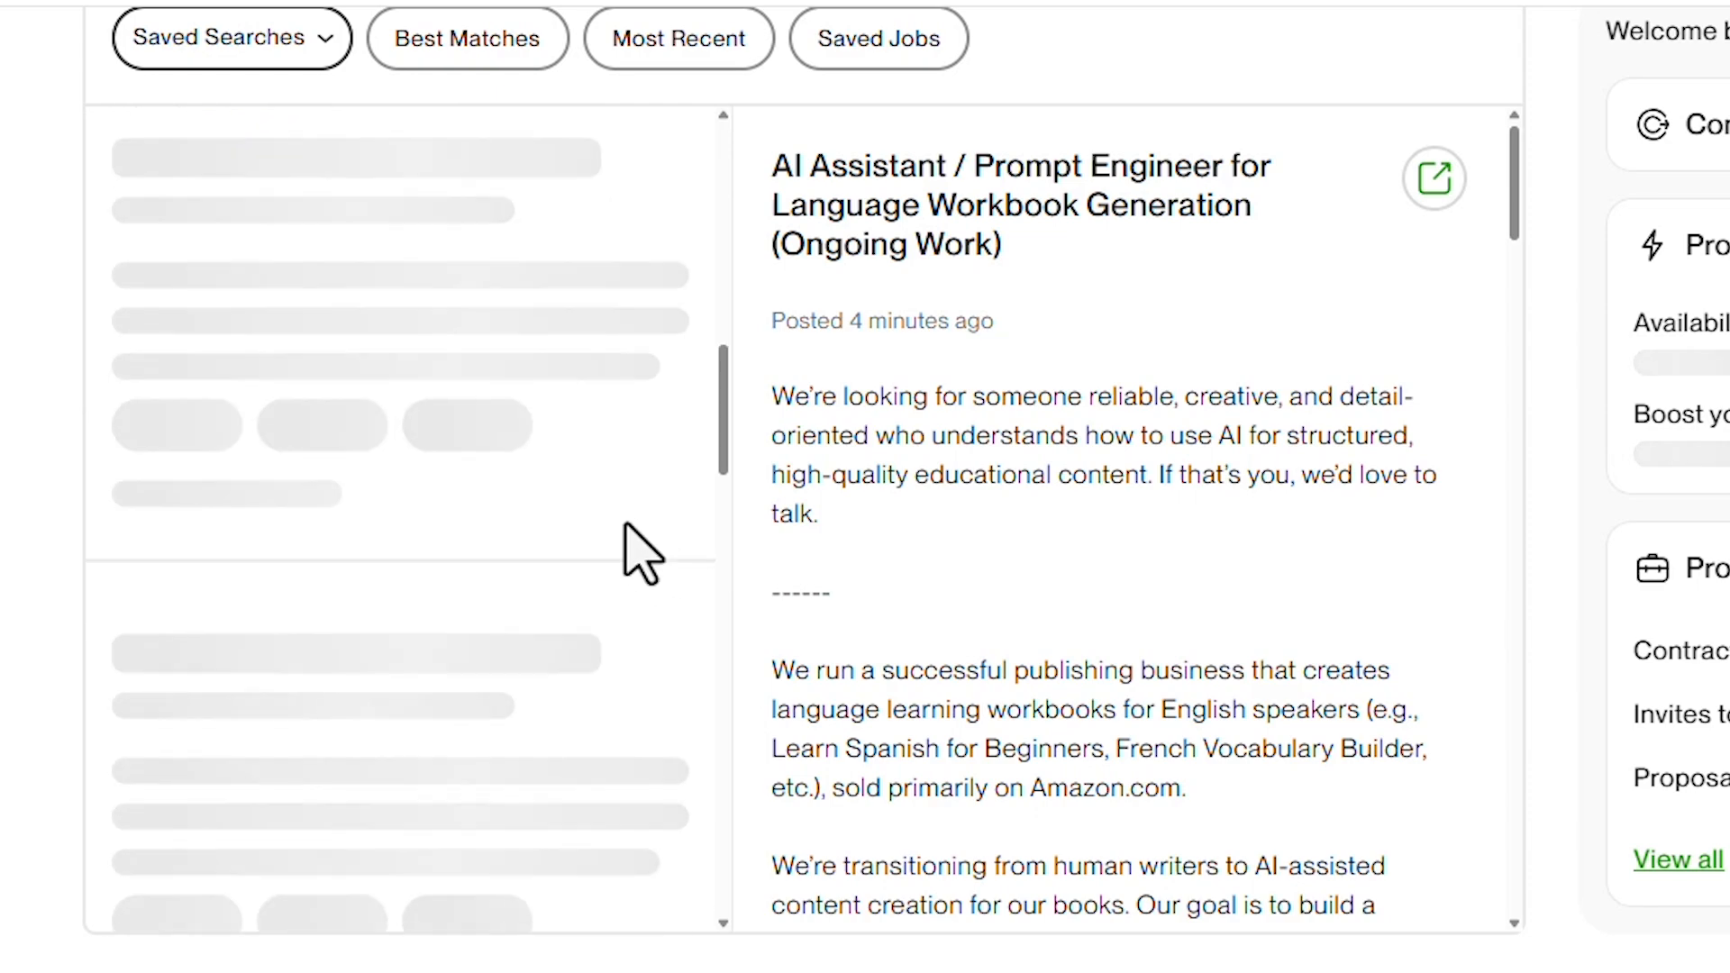
pyautogui.scroll(-9, 1477, 509)
pyautogui.scroll(-15, 1441, 512)
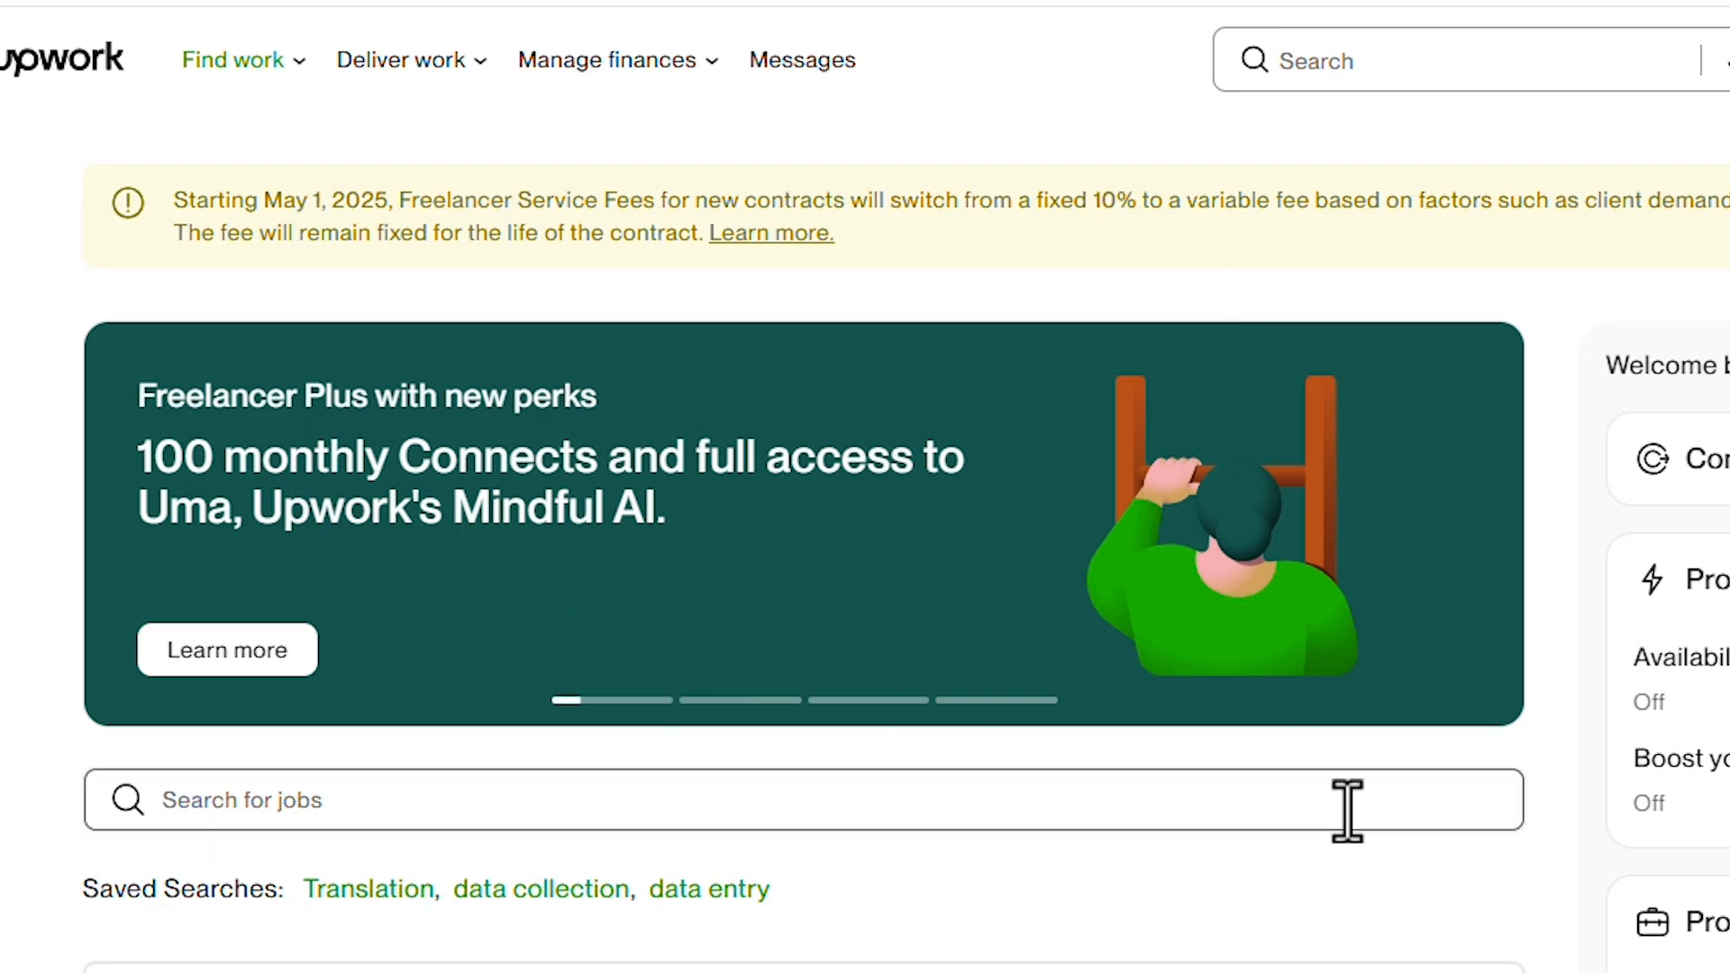
# Step: Search the Upwork job listings for "MONTAGE VIDEO"
pyautogui.scroll(-5, 1347, 811)
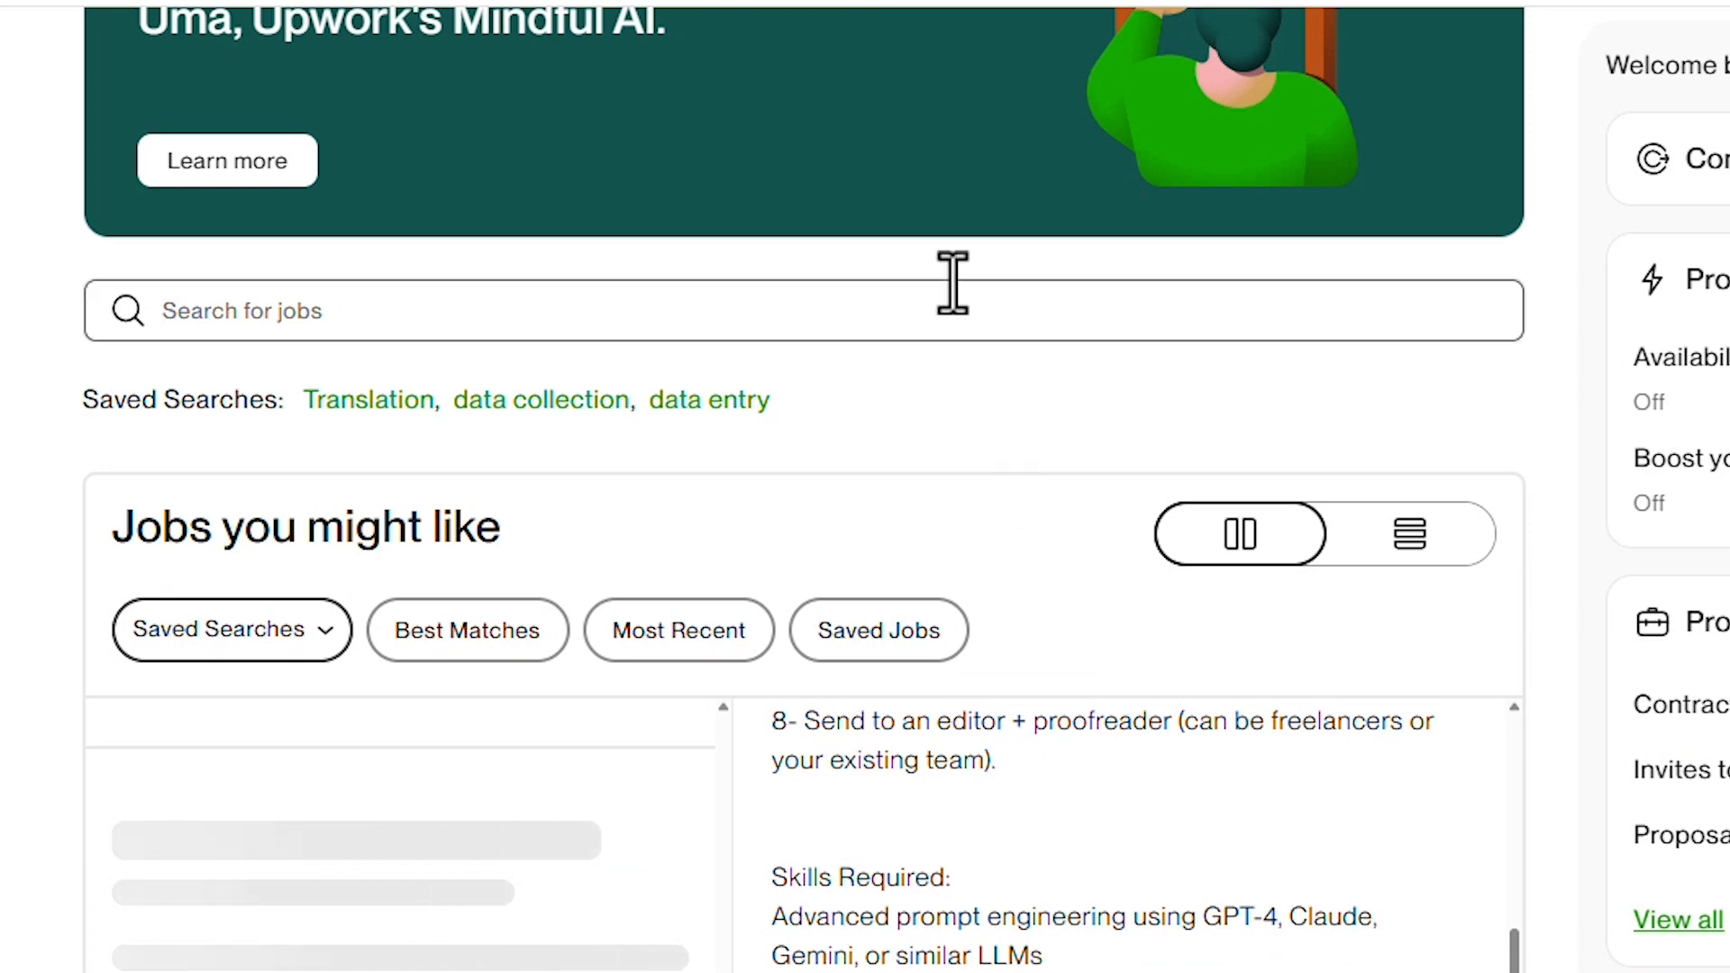
pyautogui.click(948, 320)
pyautogui.write('M')
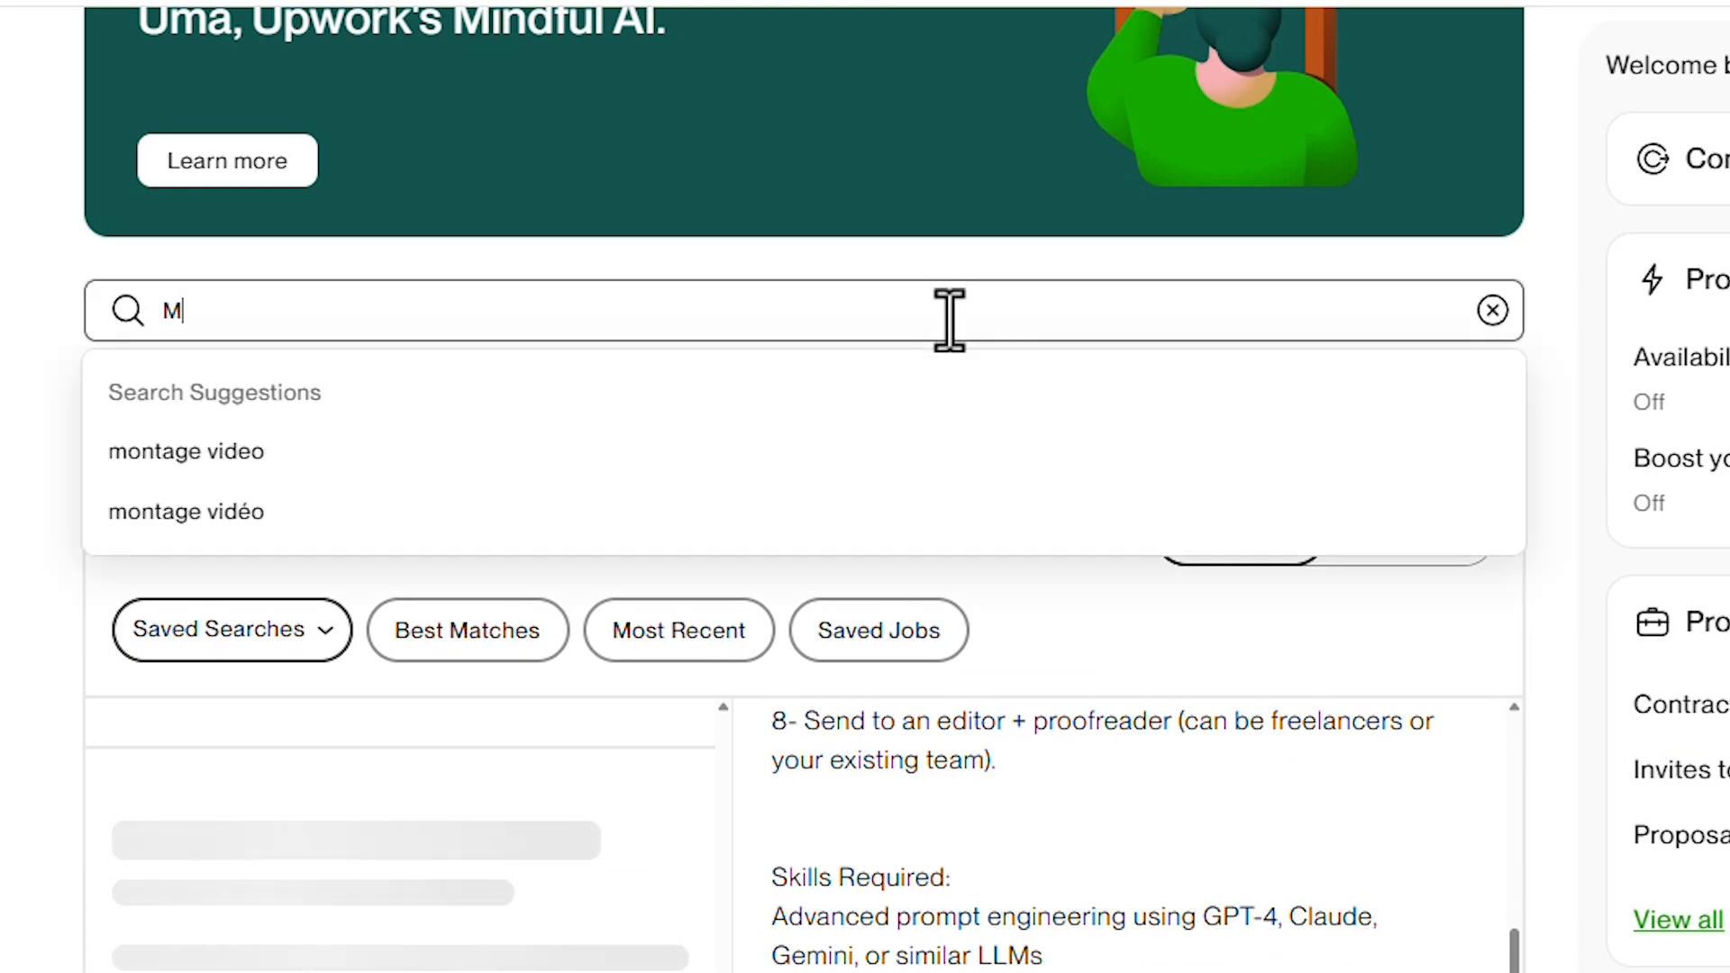
pyautogui.write('ONTAGE VIDEO')
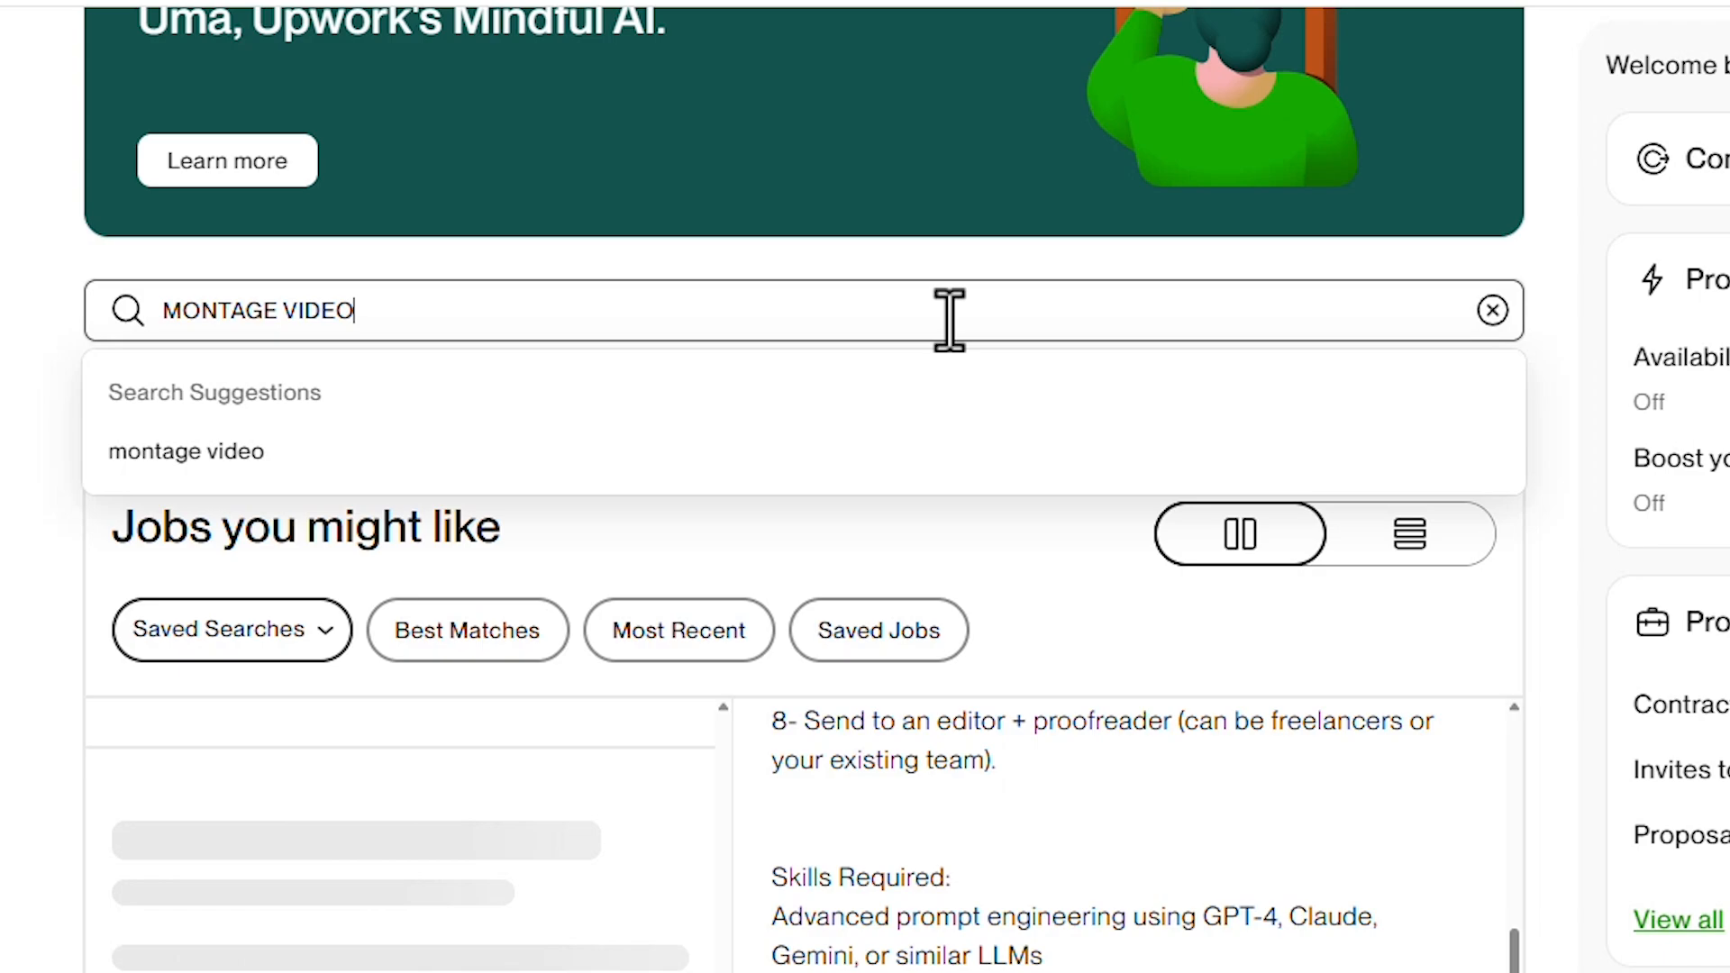
pyautogui.press('Return')
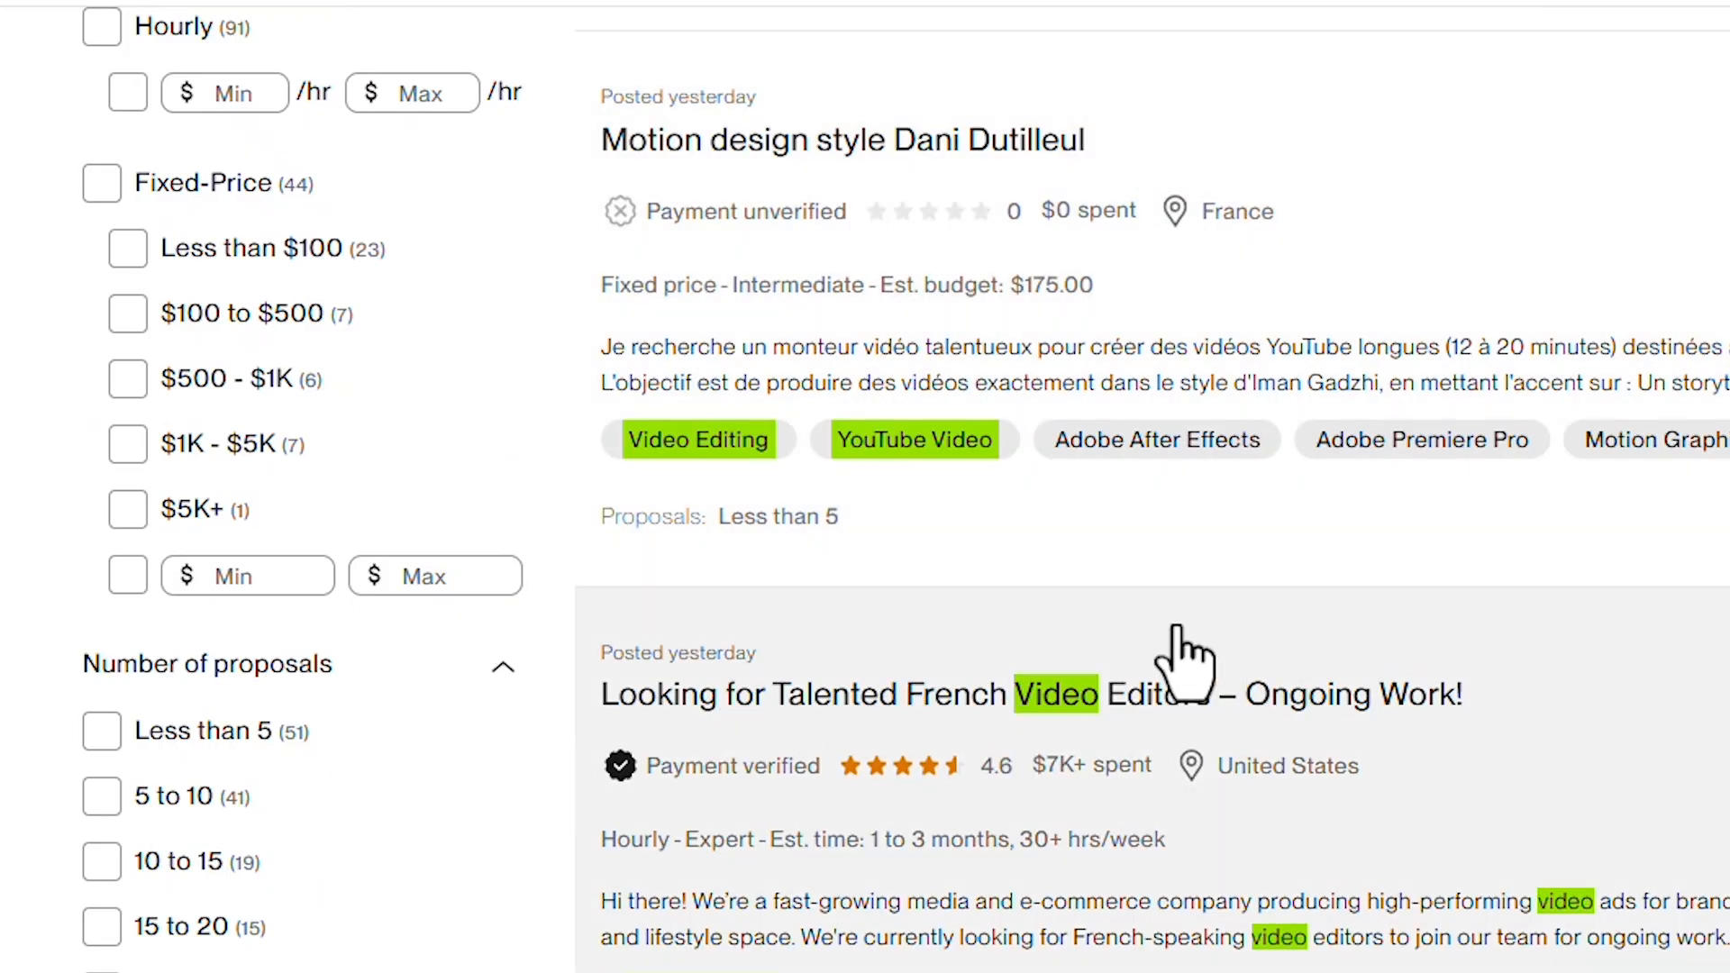
# Step: Examine the video editing job results, comparing titles, client ratings, budgets, locations and proposal ranges
pyautogui.scroll(-5, 1176, 662)
pyautogui.scroll(4, 941, 600)
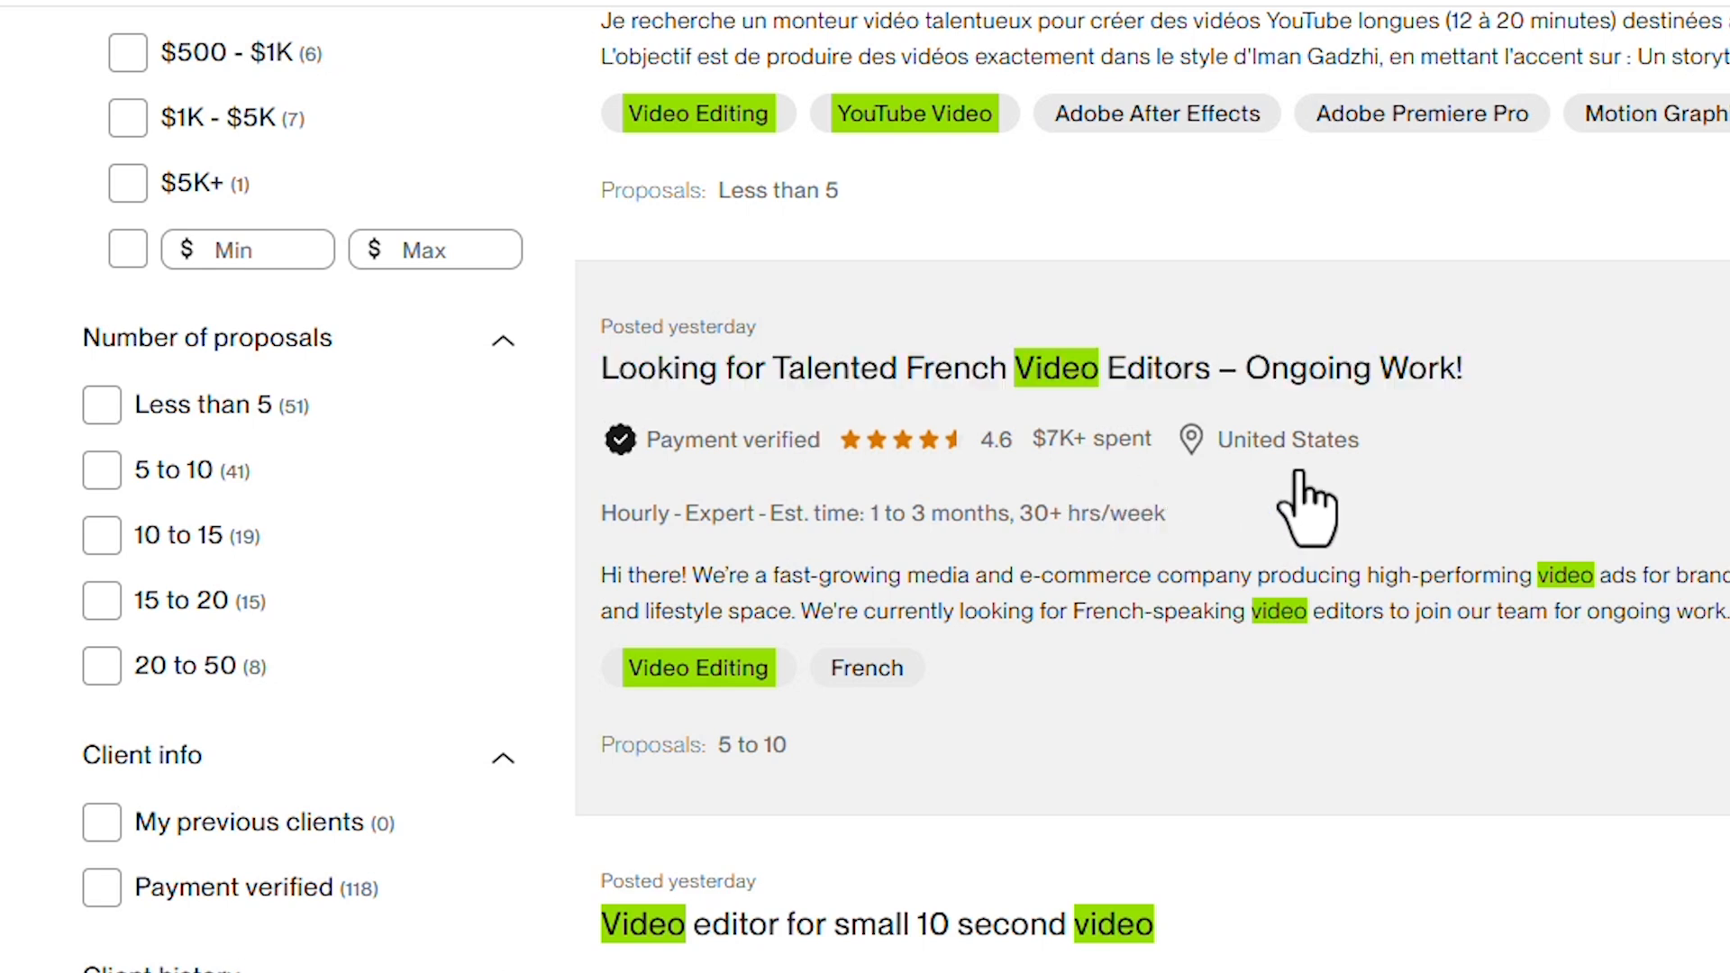
pyautogui.scroll(-5, 841, 386)
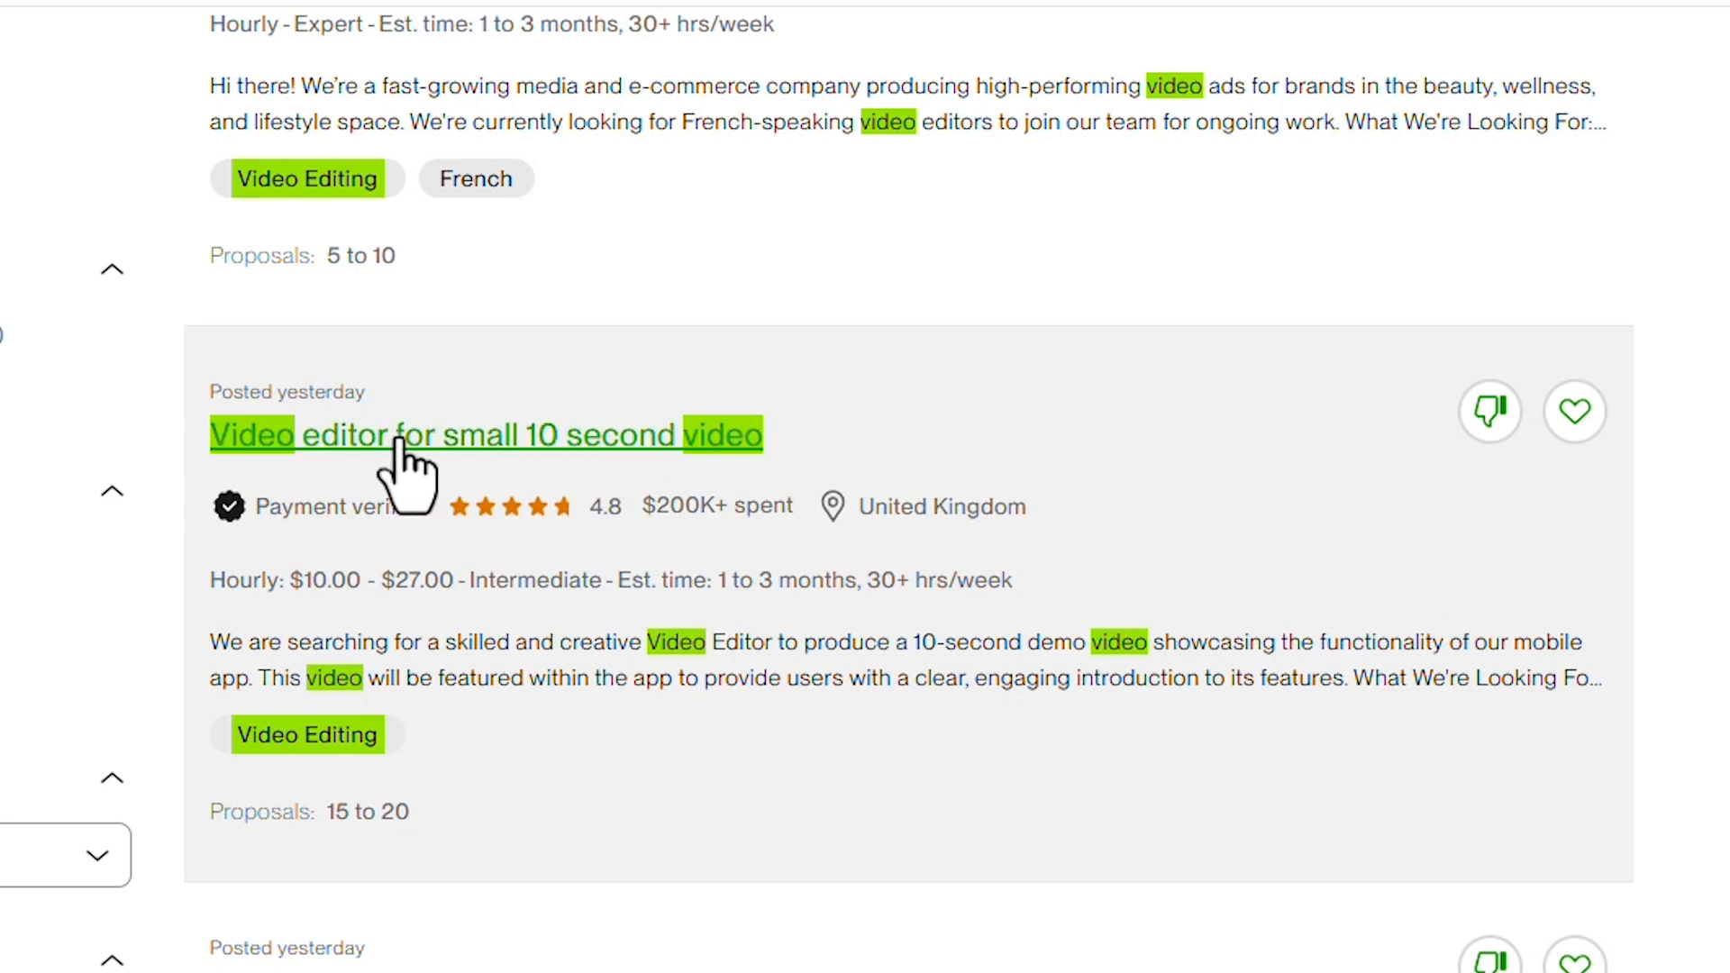
pyautogui.scroll(-10, 307, 477)
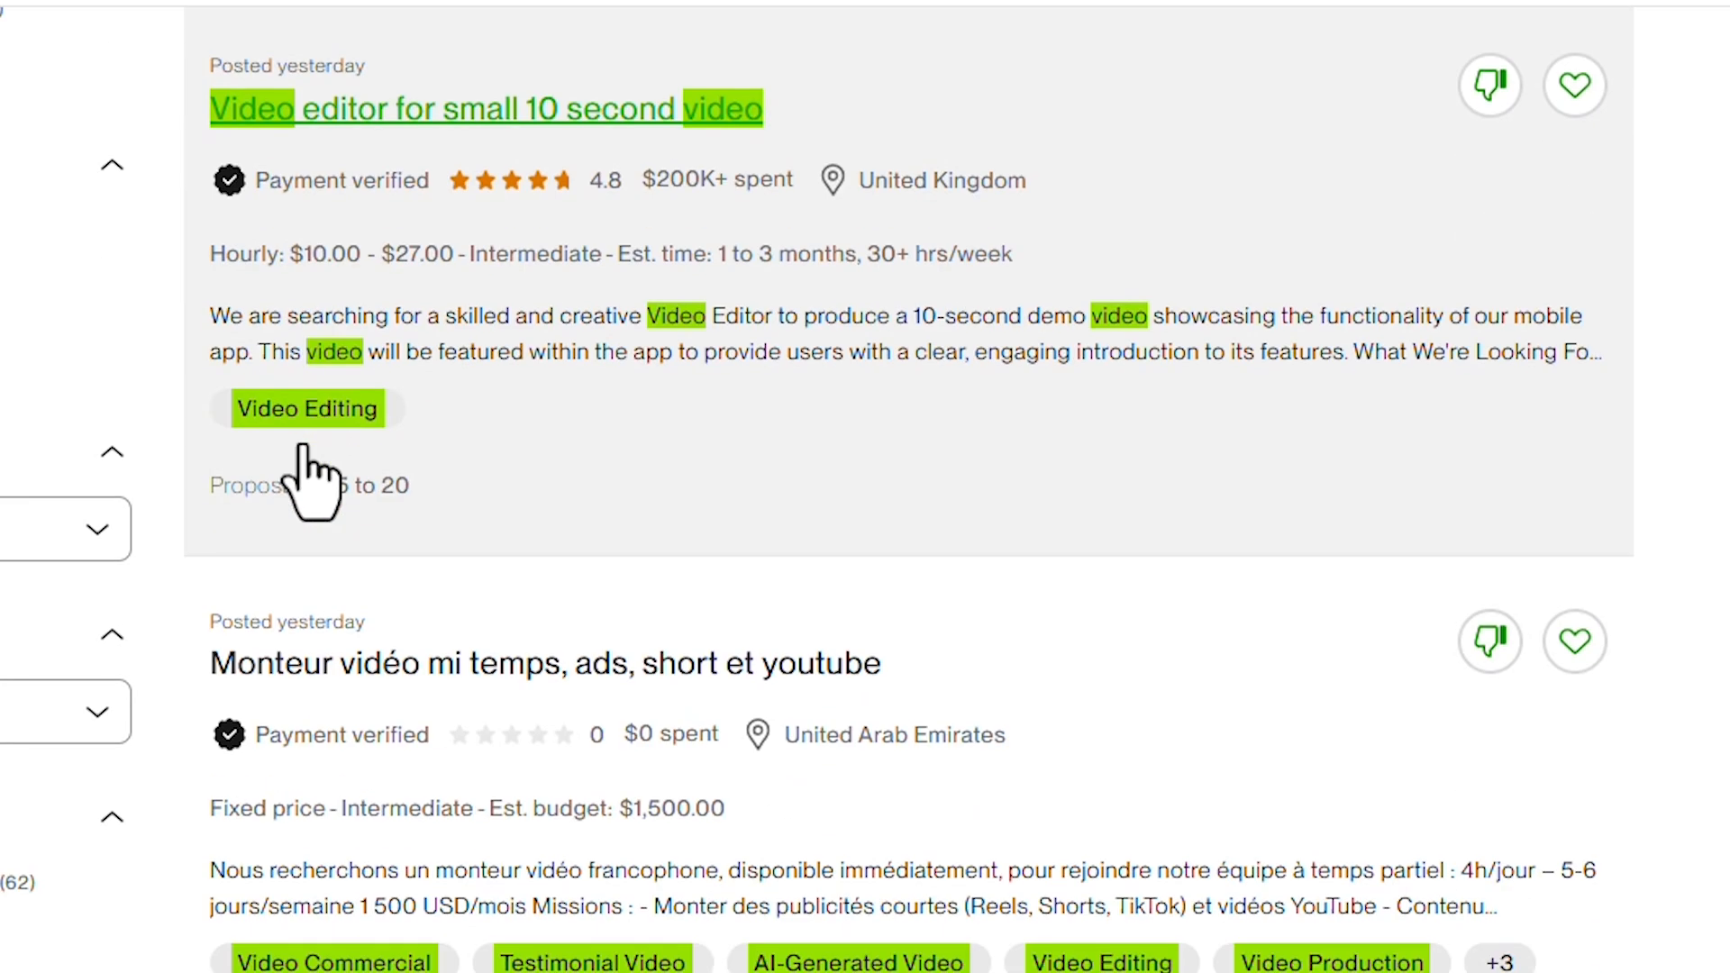
pyautogui.scroll(3, 304, 459)
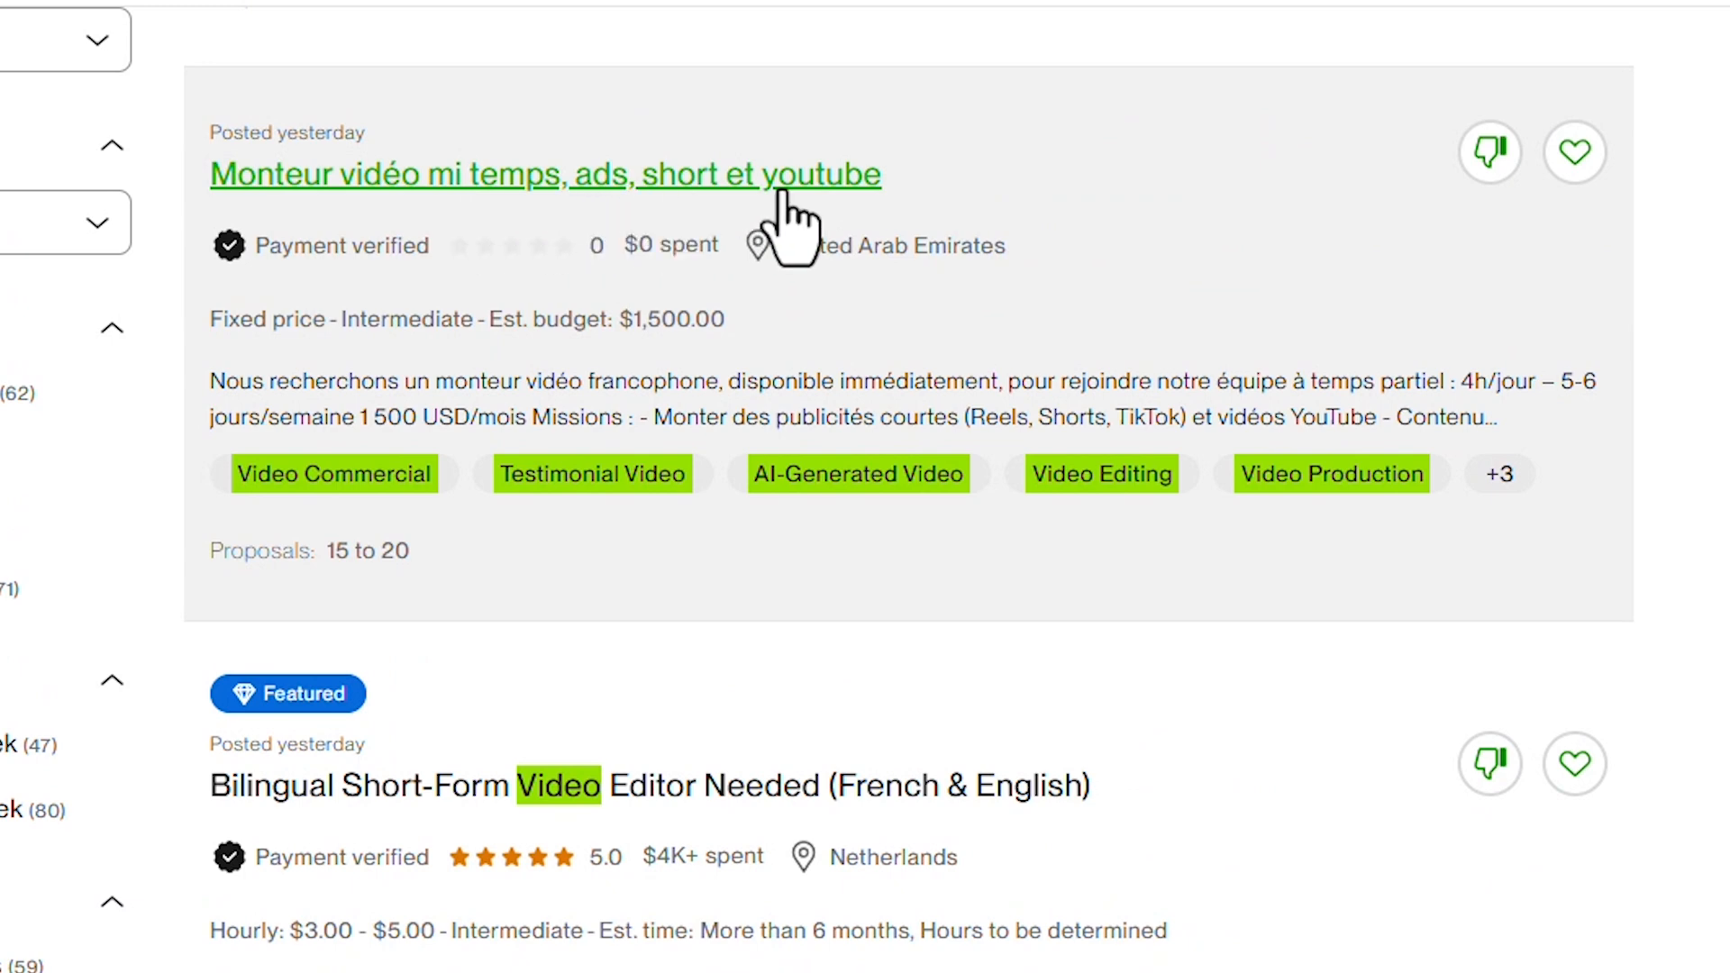
pyautogui.scroll(-3, 780, 194)
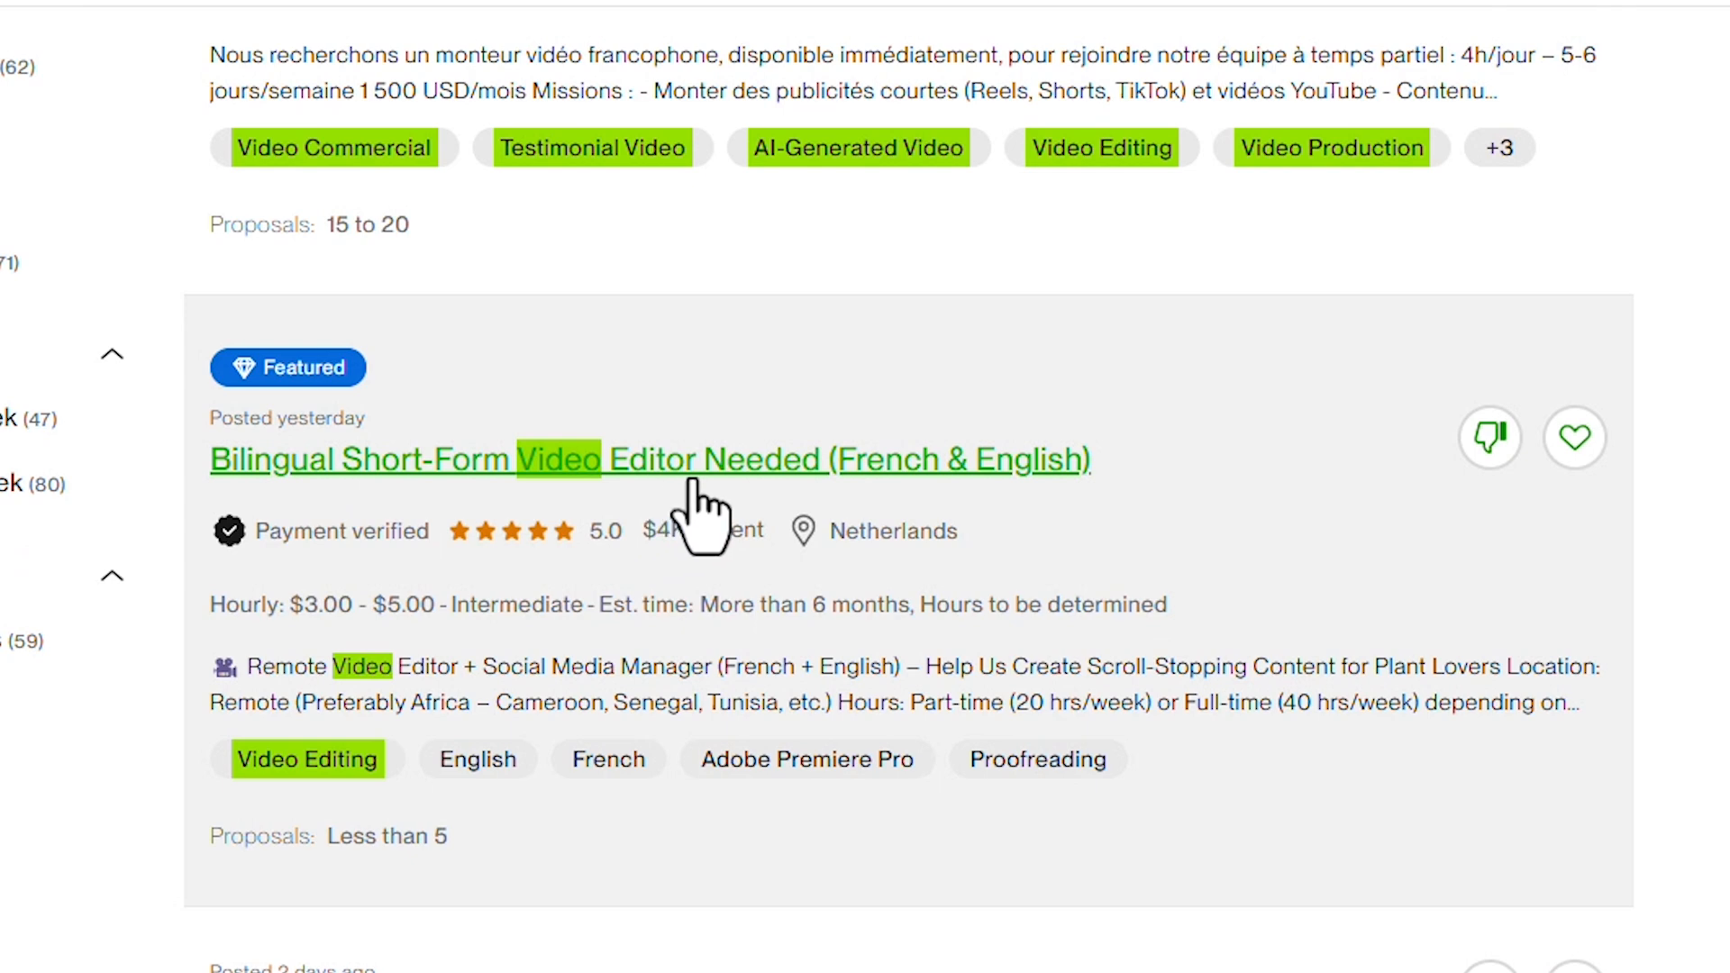
pyautogui.scroll(-3, 838, 504)
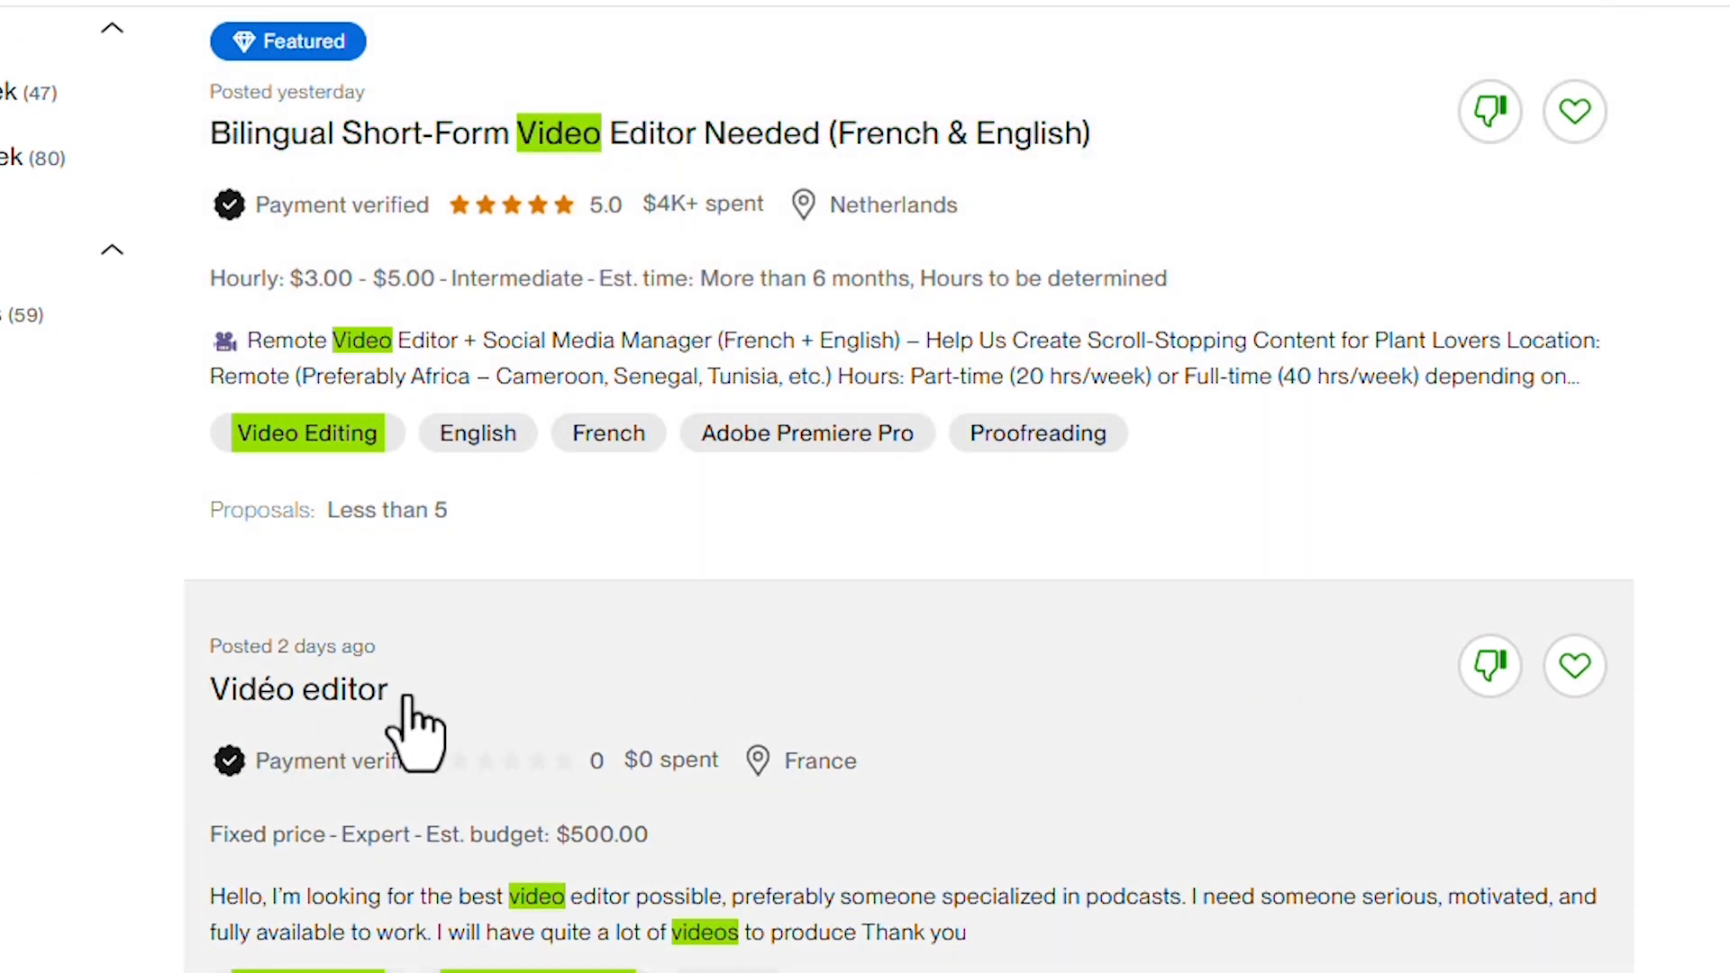
pyautogui.scroll(-6, 410, 721)
pyautogui.scroll(-6, 375, 651)
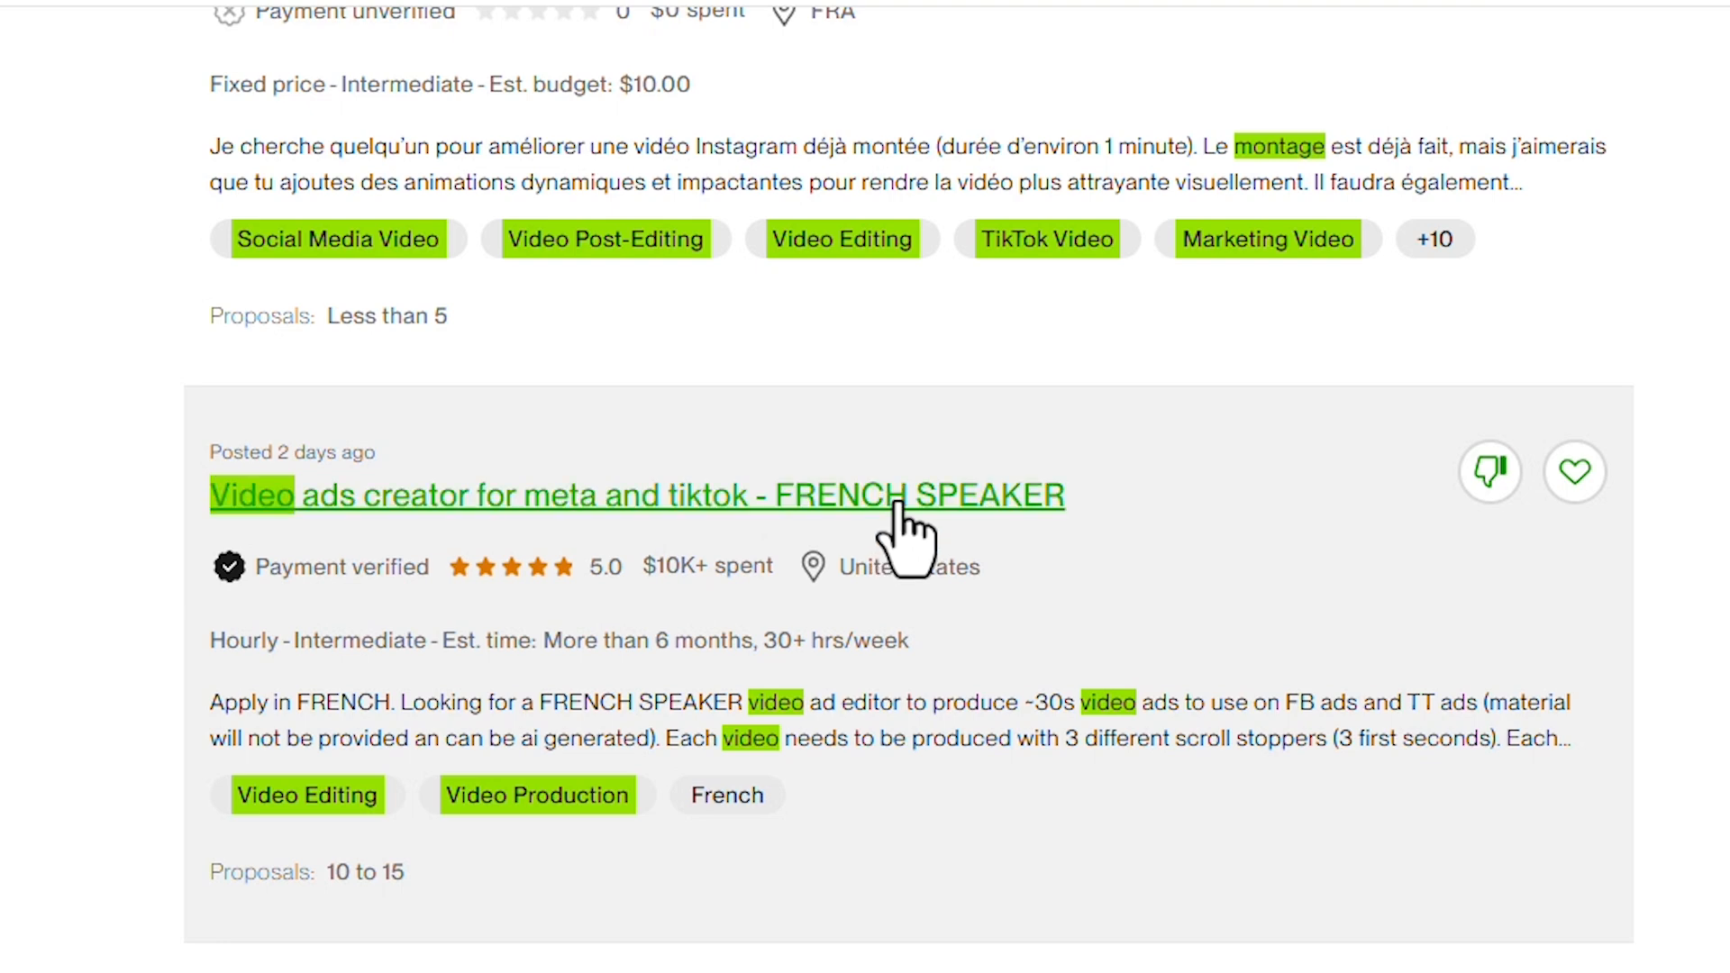
pyautogui.scroll(-5, 901, 527)
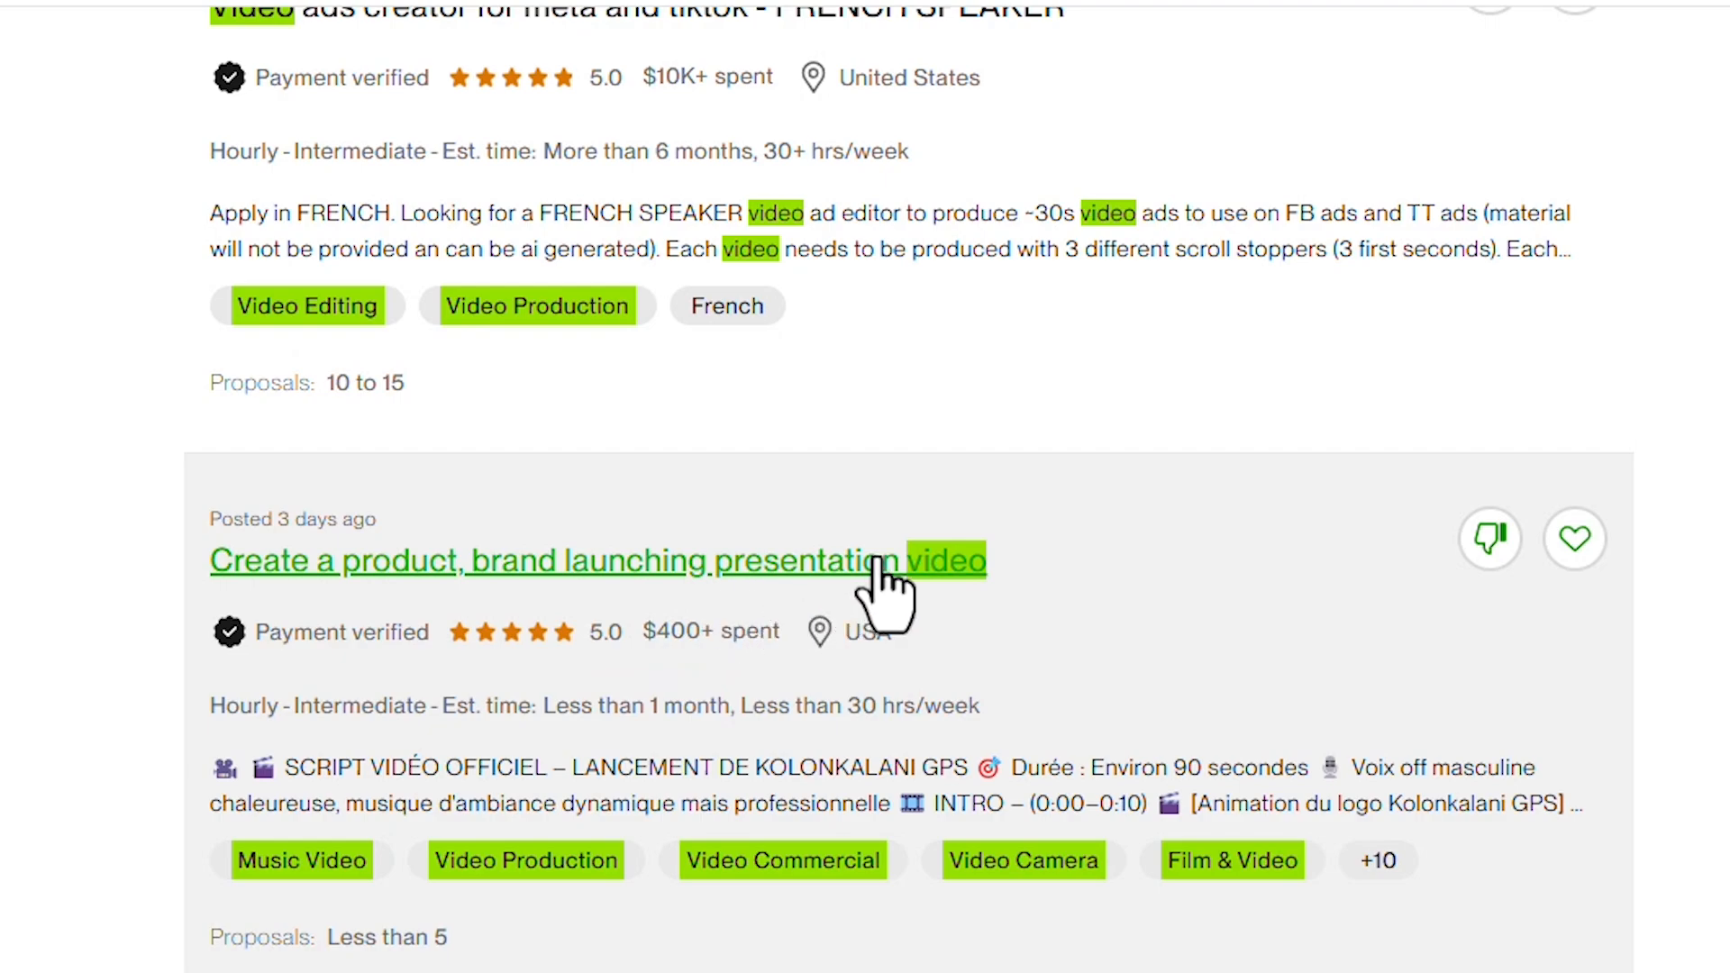
pyautogui.scroll(-5, 962, 581)
# Step: Replace the job search term with "YOUTUBE MANAGER" and run the search
pyautogui.scroll(20, 805, 553)
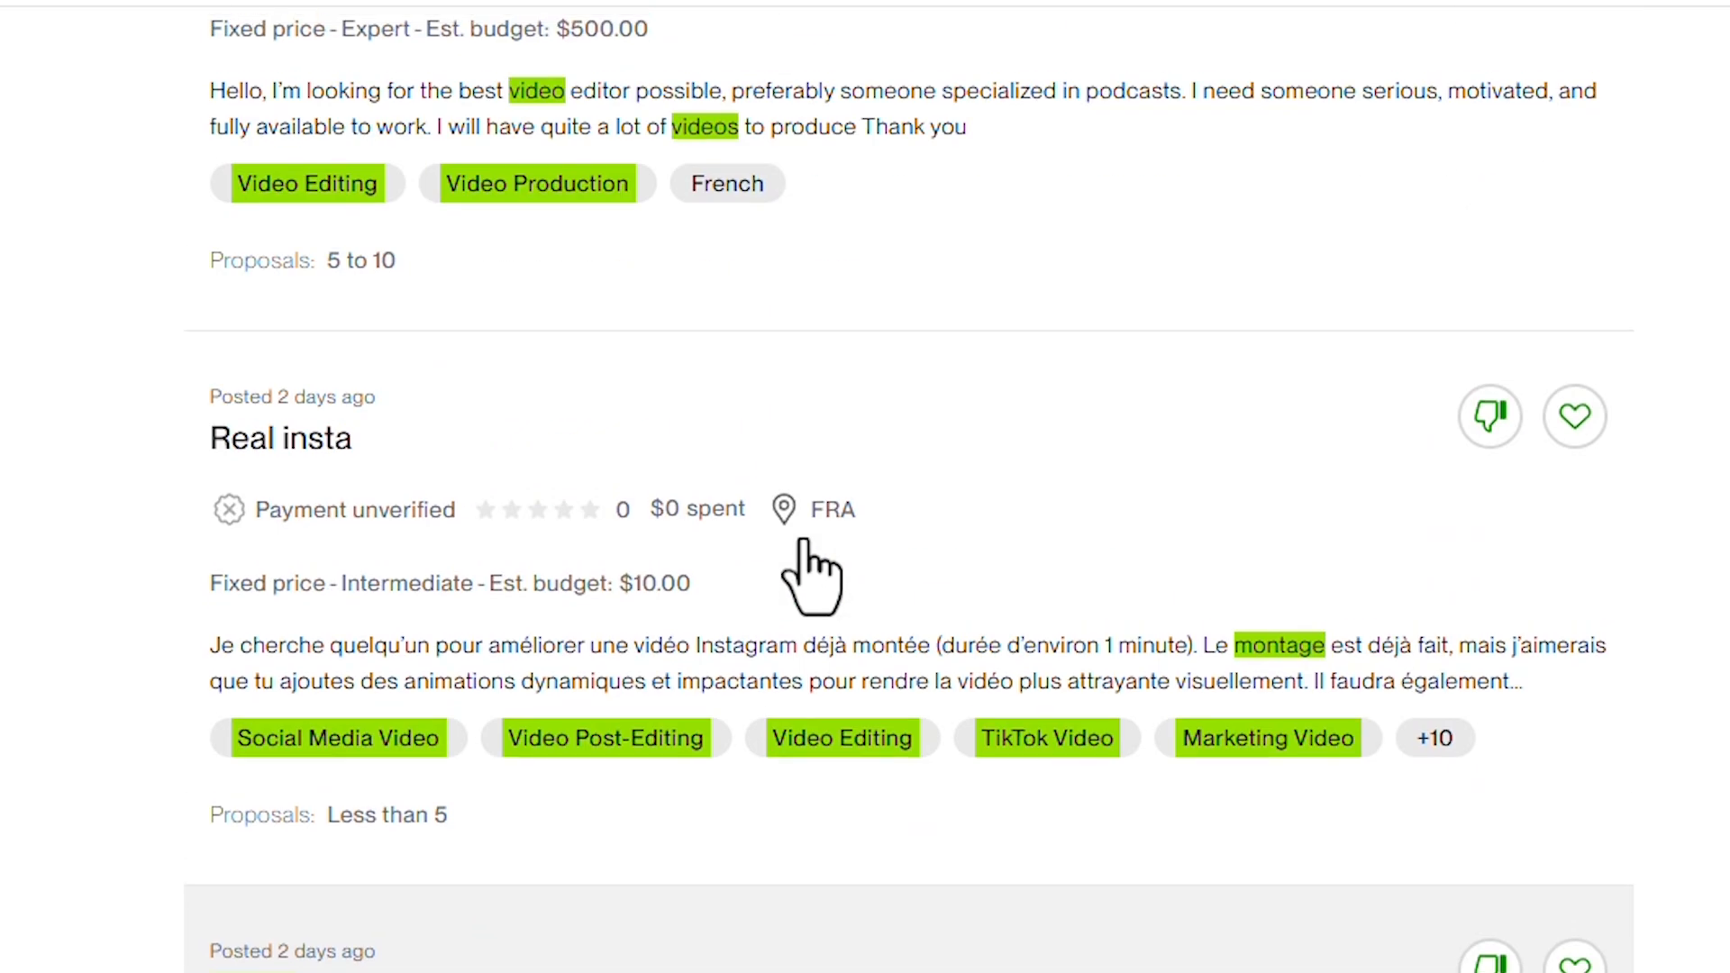
pyautogui.scroll(15, 800, 540)
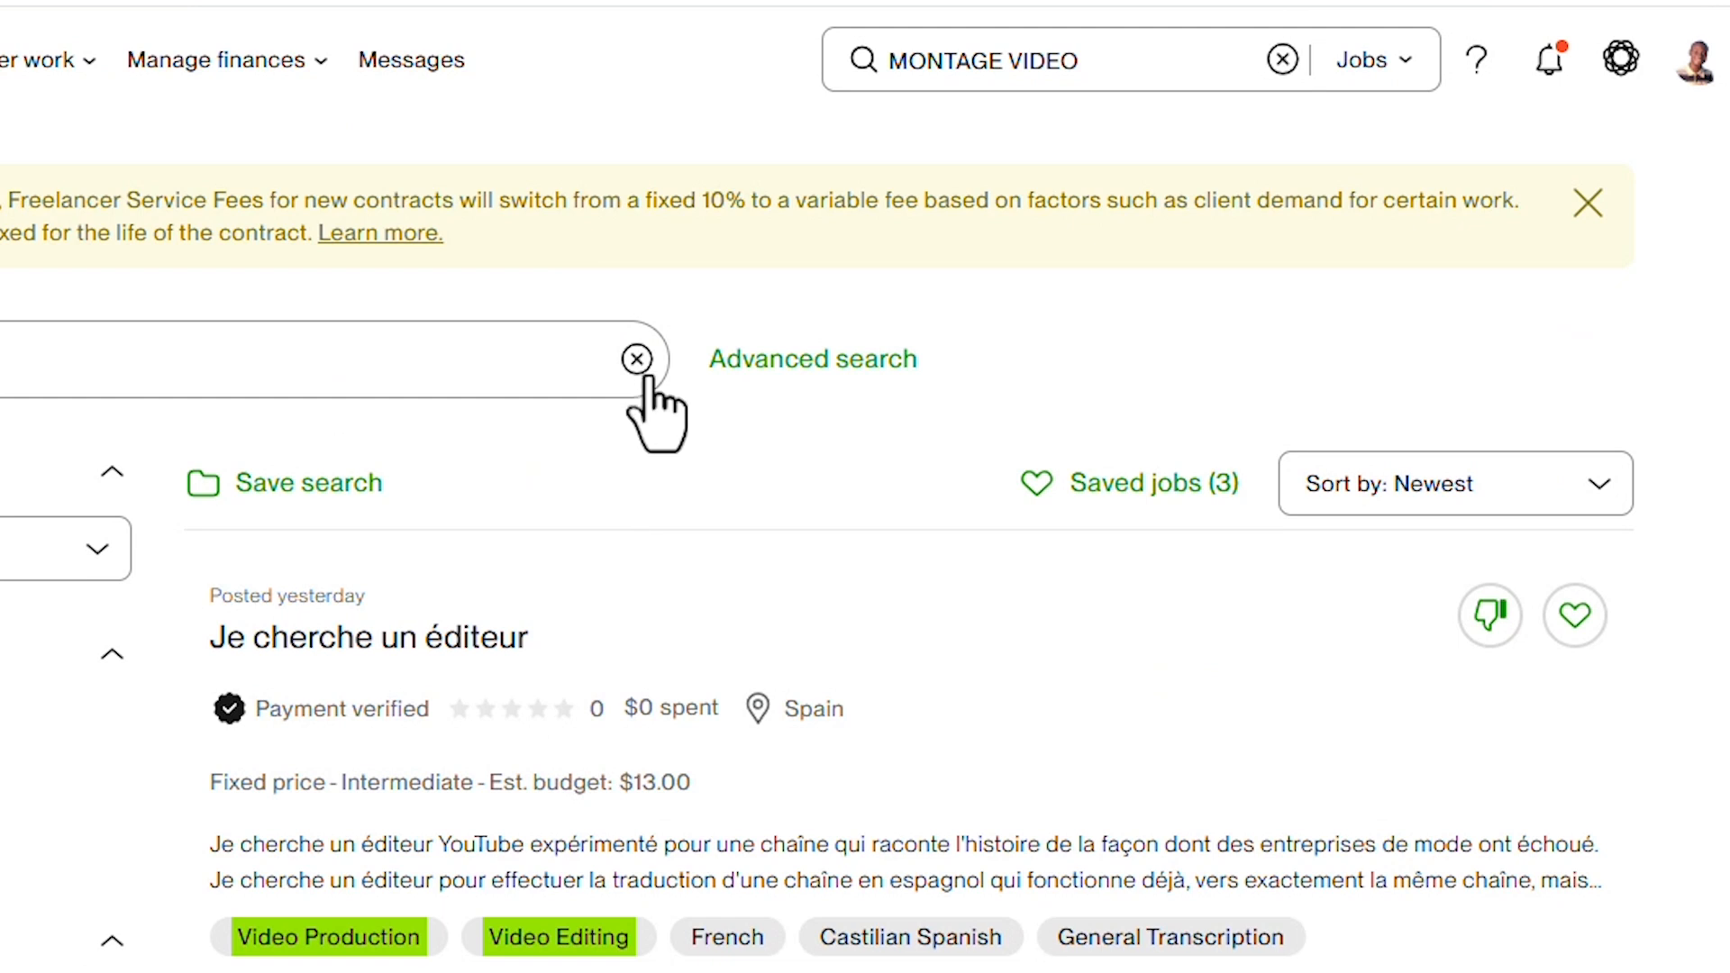
pyautogui.click(558, 375)
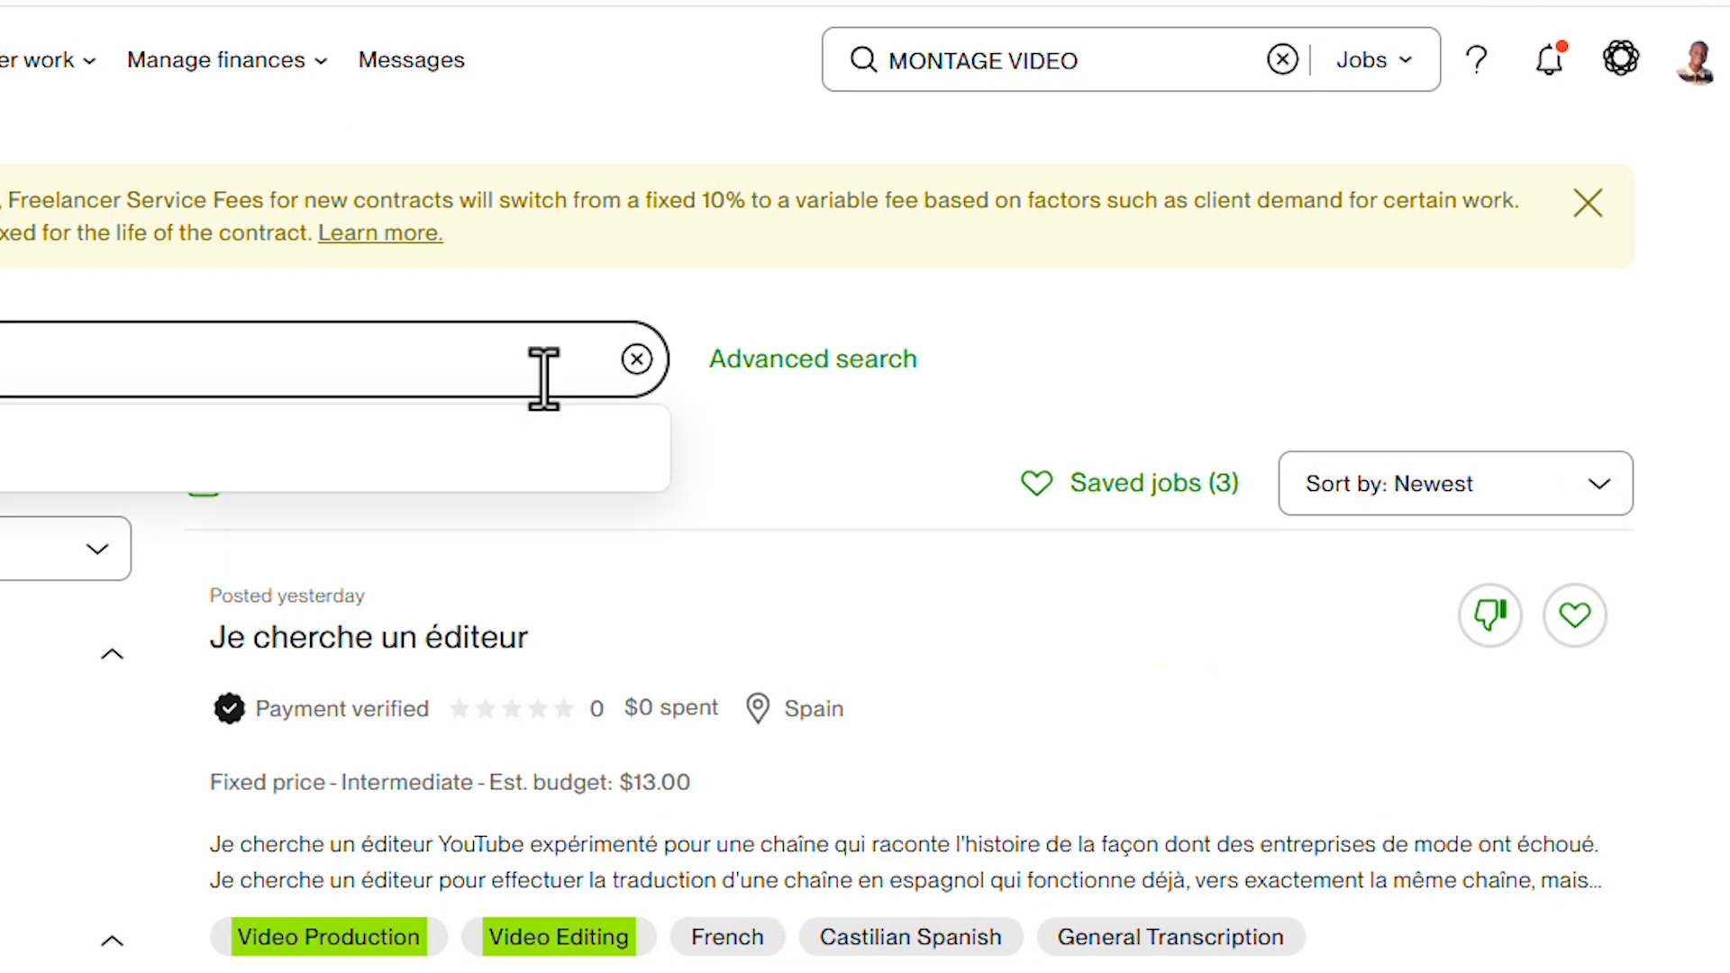
pyautogui.click(637, 358)
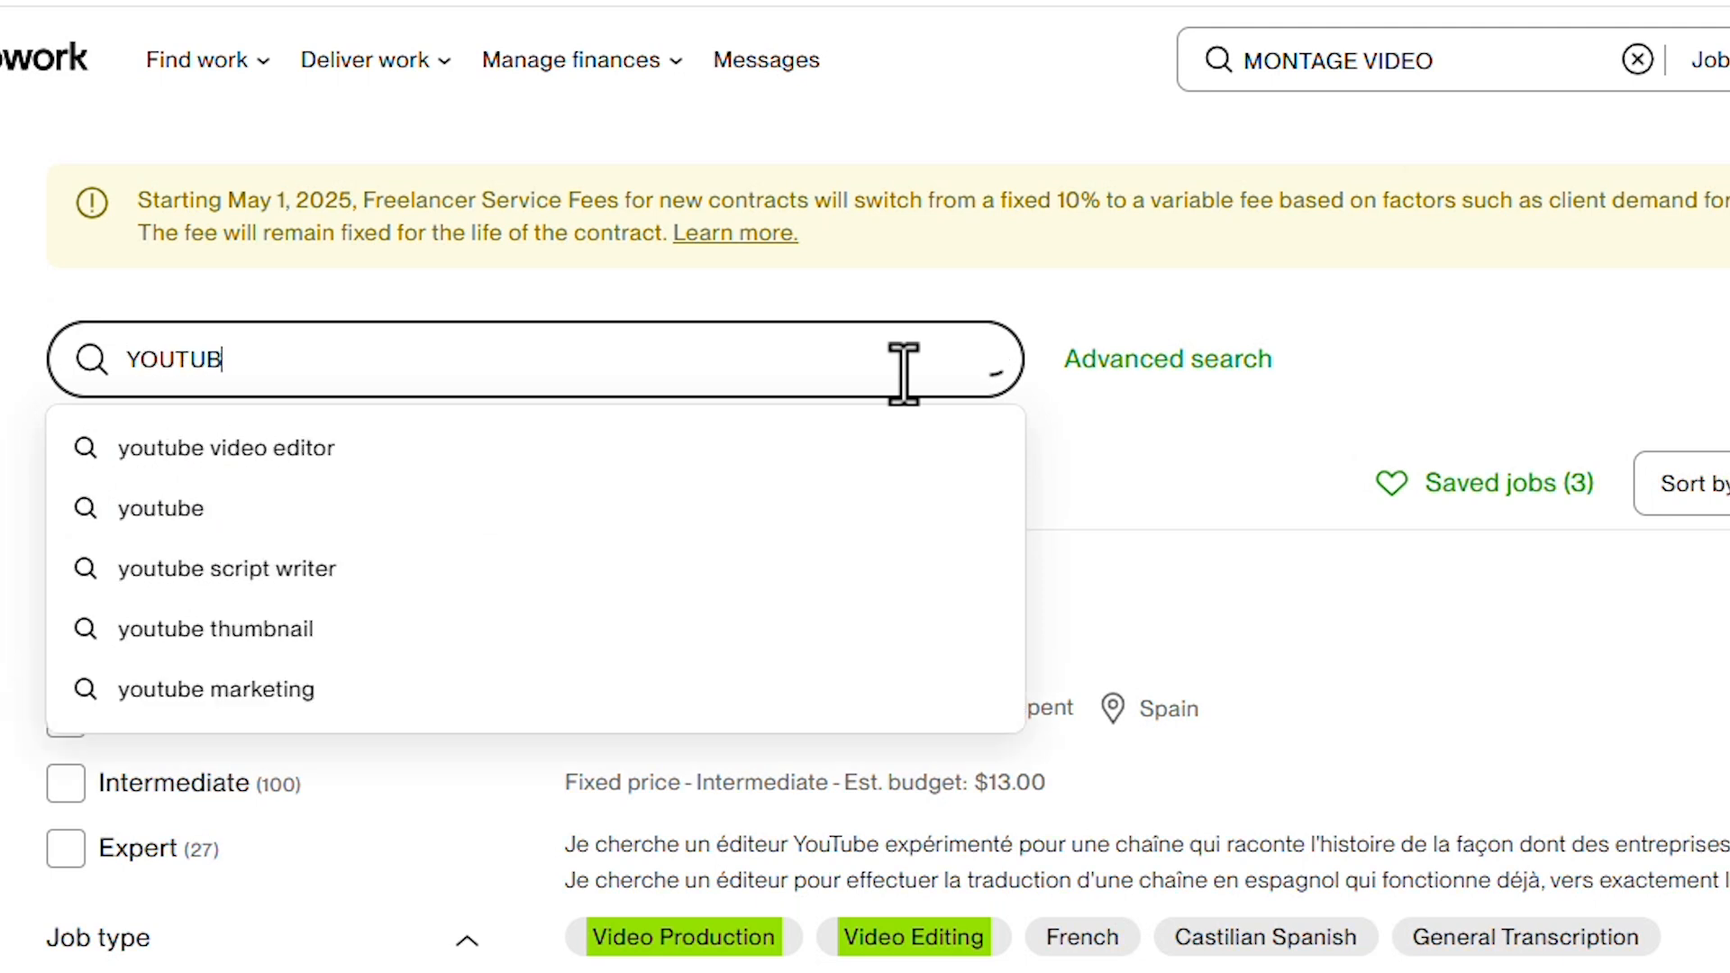
pyautogui.write('YOUTUBE MAN')
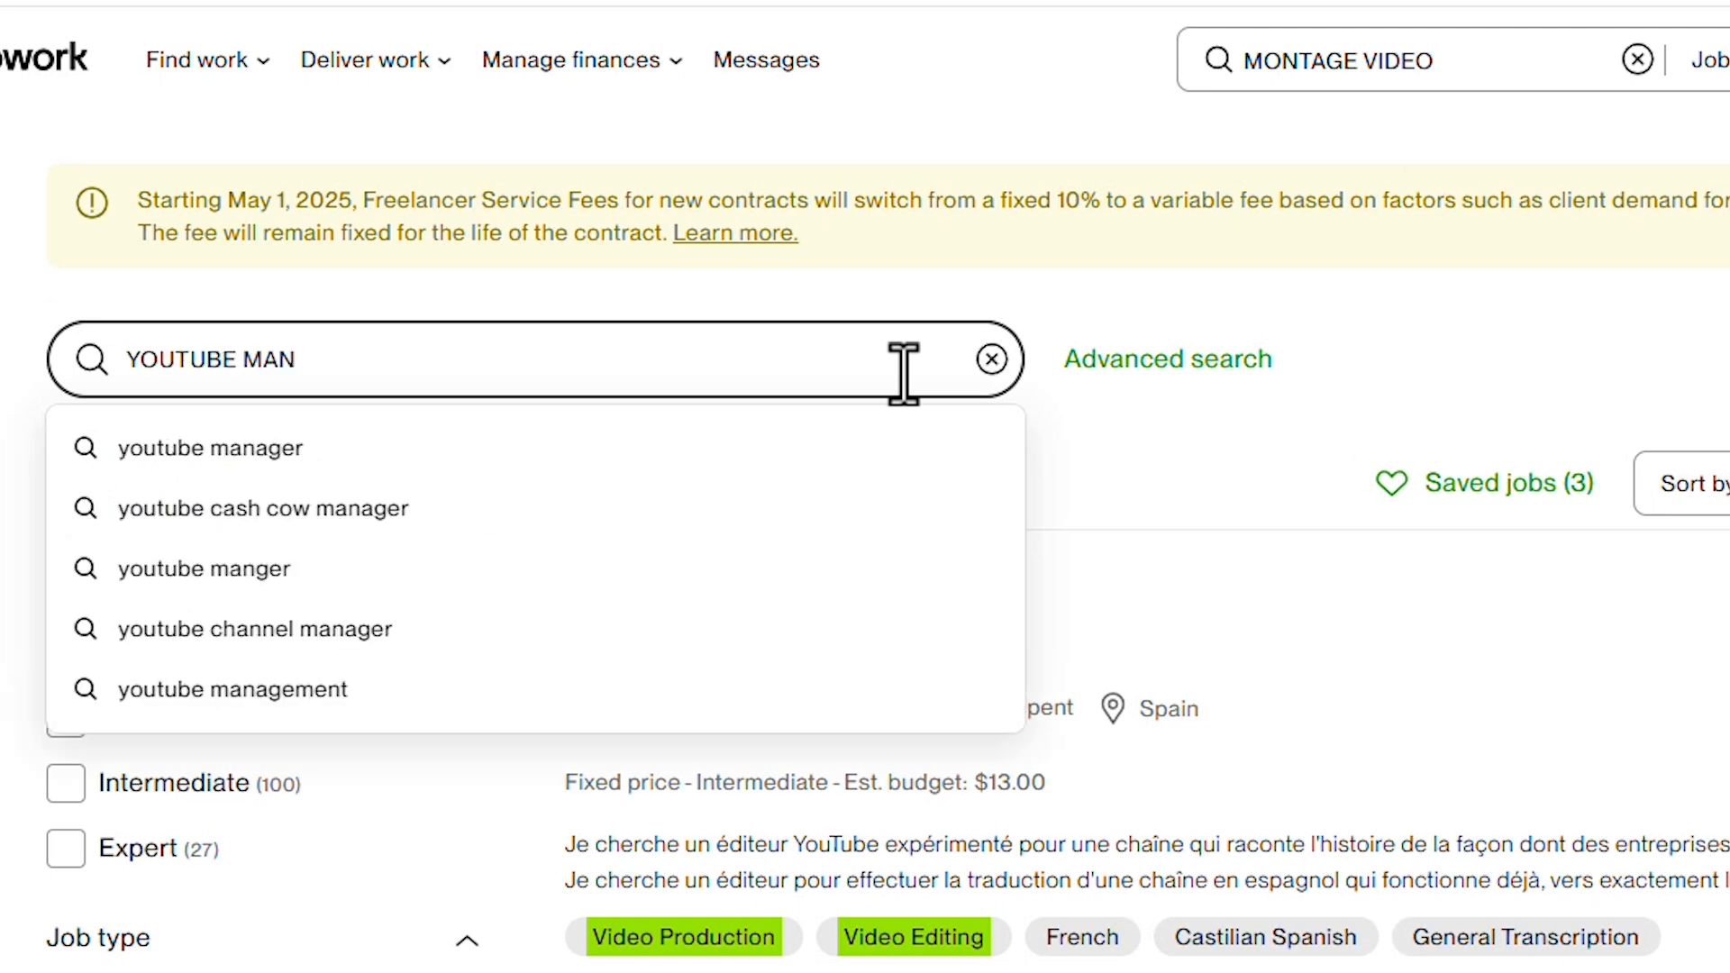
pyautogui.write('AGER')
pyautogui.press('Return')
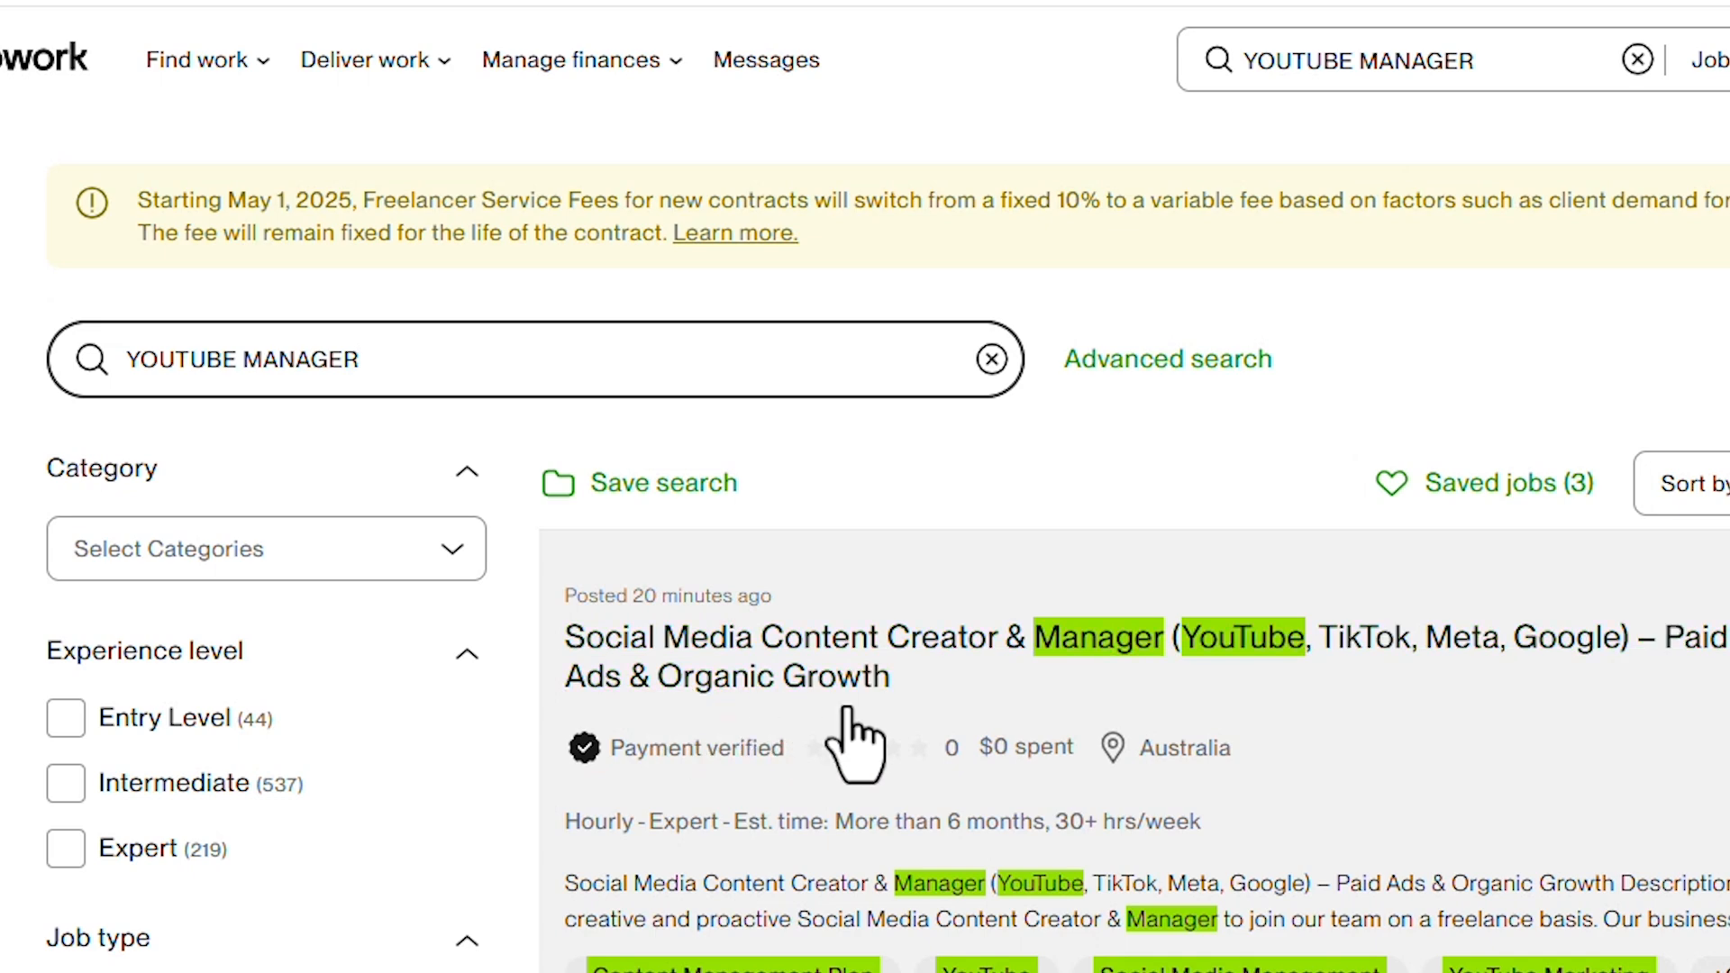
# Step: Examine the YouTube manager job results, including their titles, hourly rates, client ratings and required skills
pyautogui.scroll(-5, 842, 725)
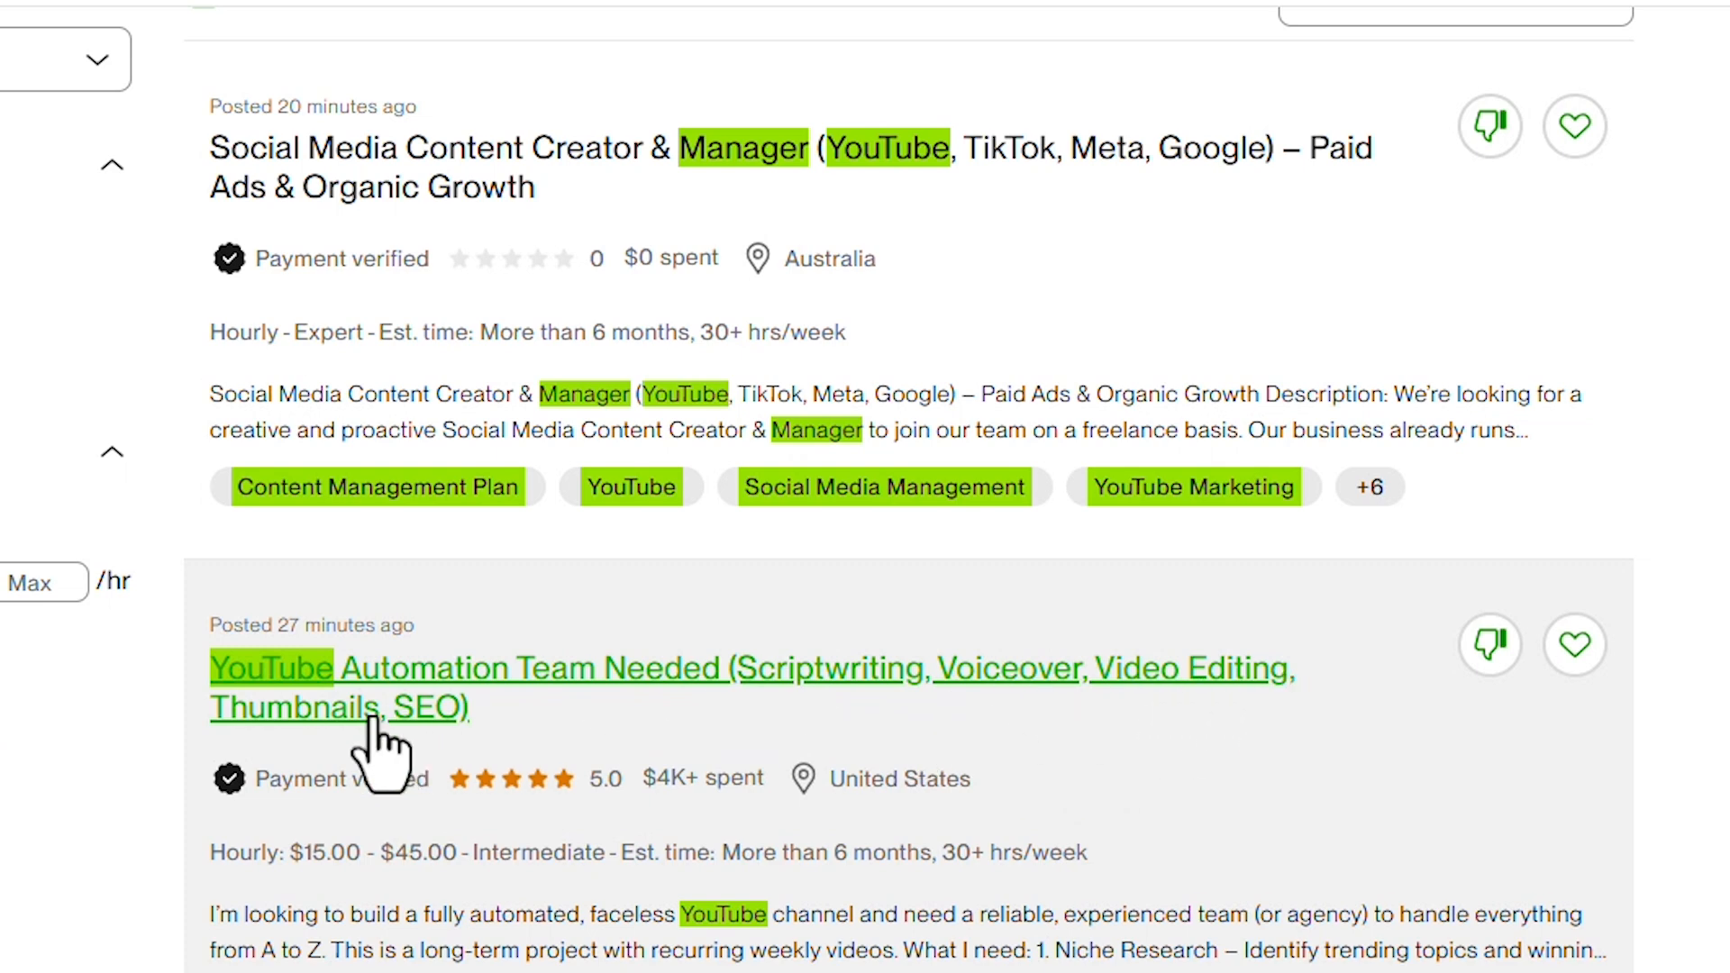
pyautogui.scroll(-6, 410, 739)
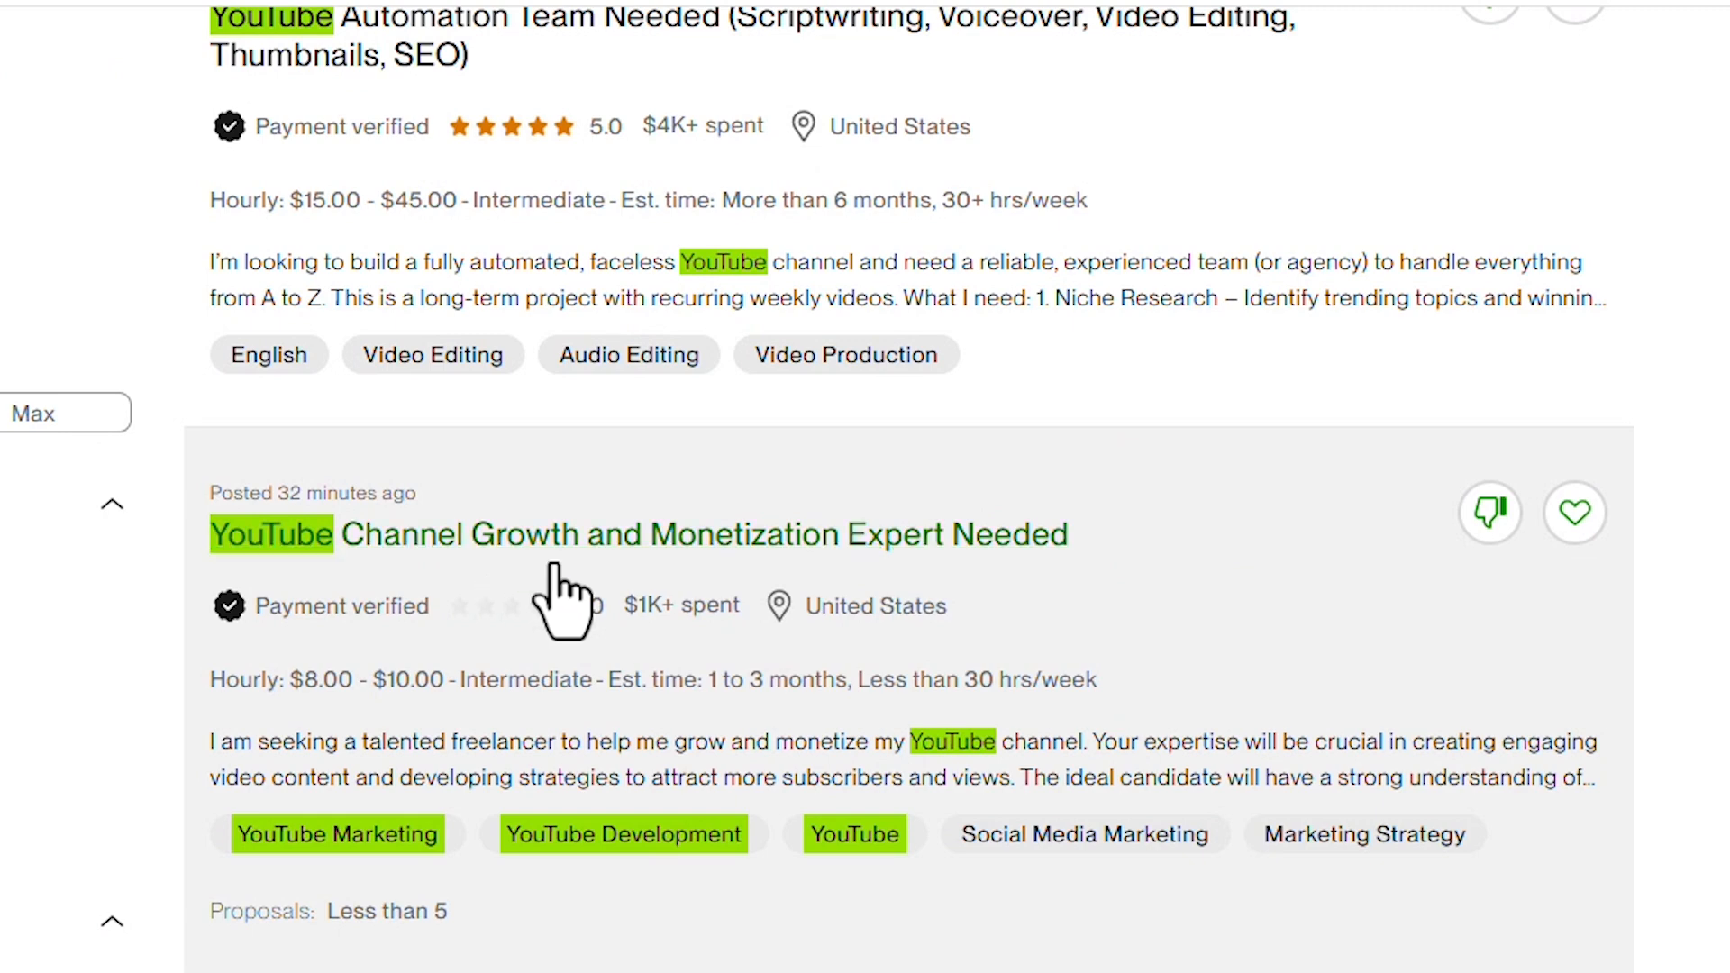
pyautogui.scroll(-5, 935, 554)
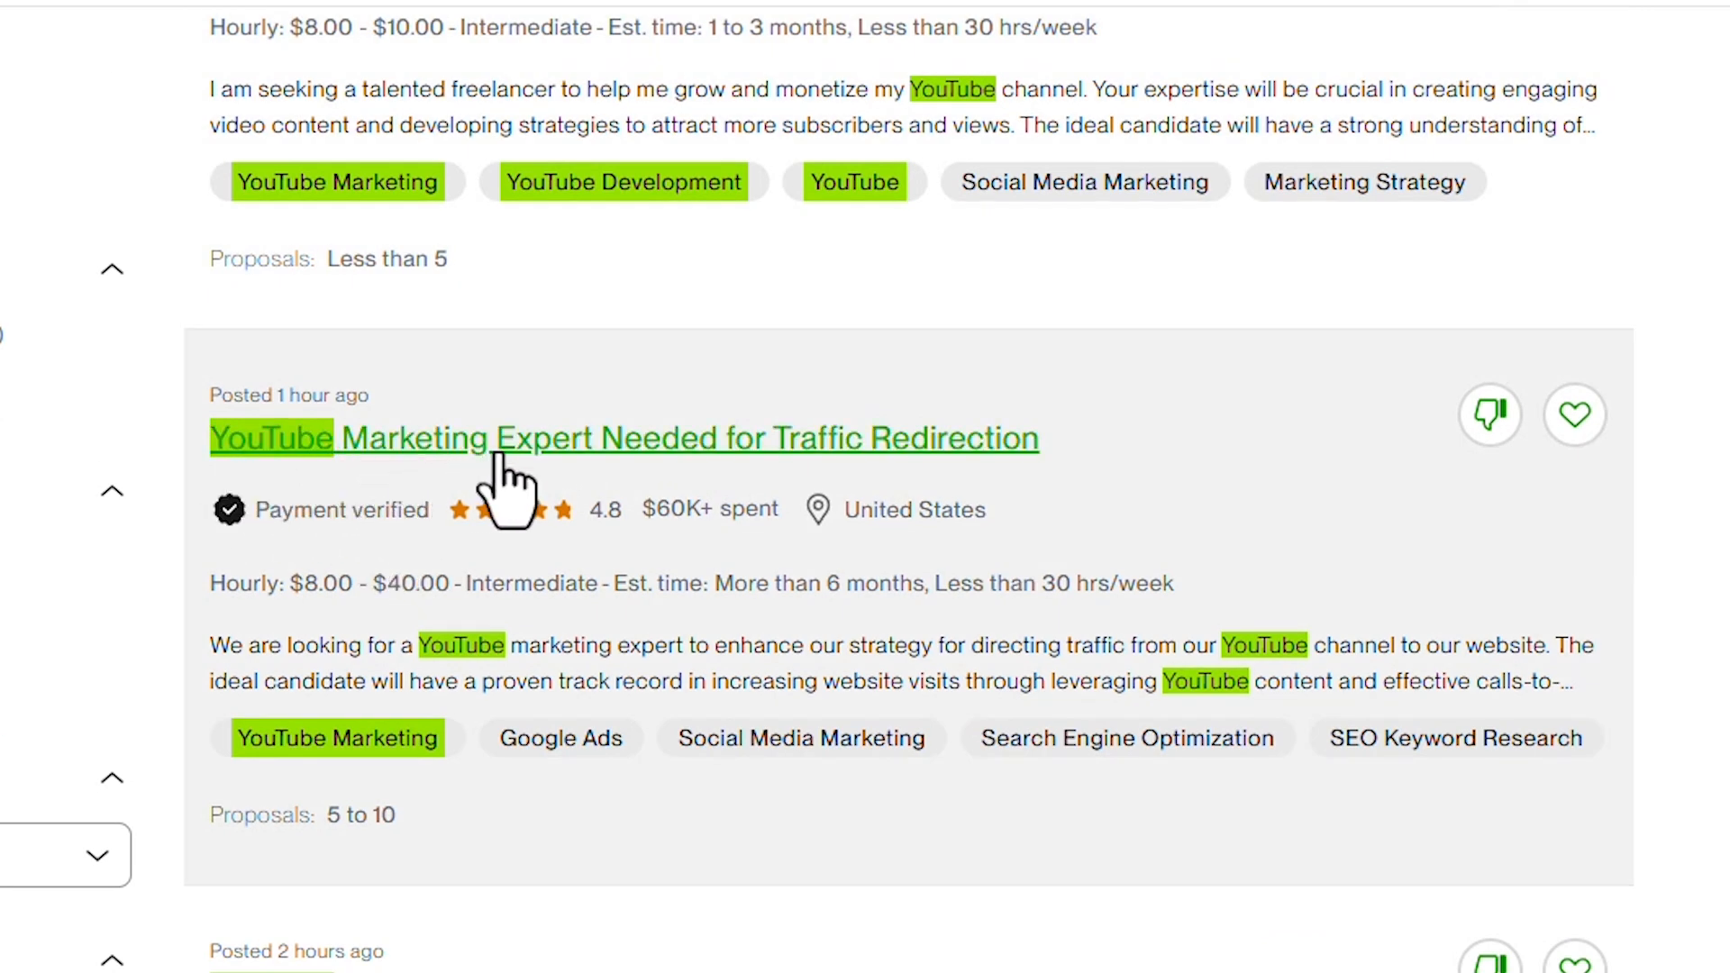
pyautogui.scroll(-3, 658, 500)
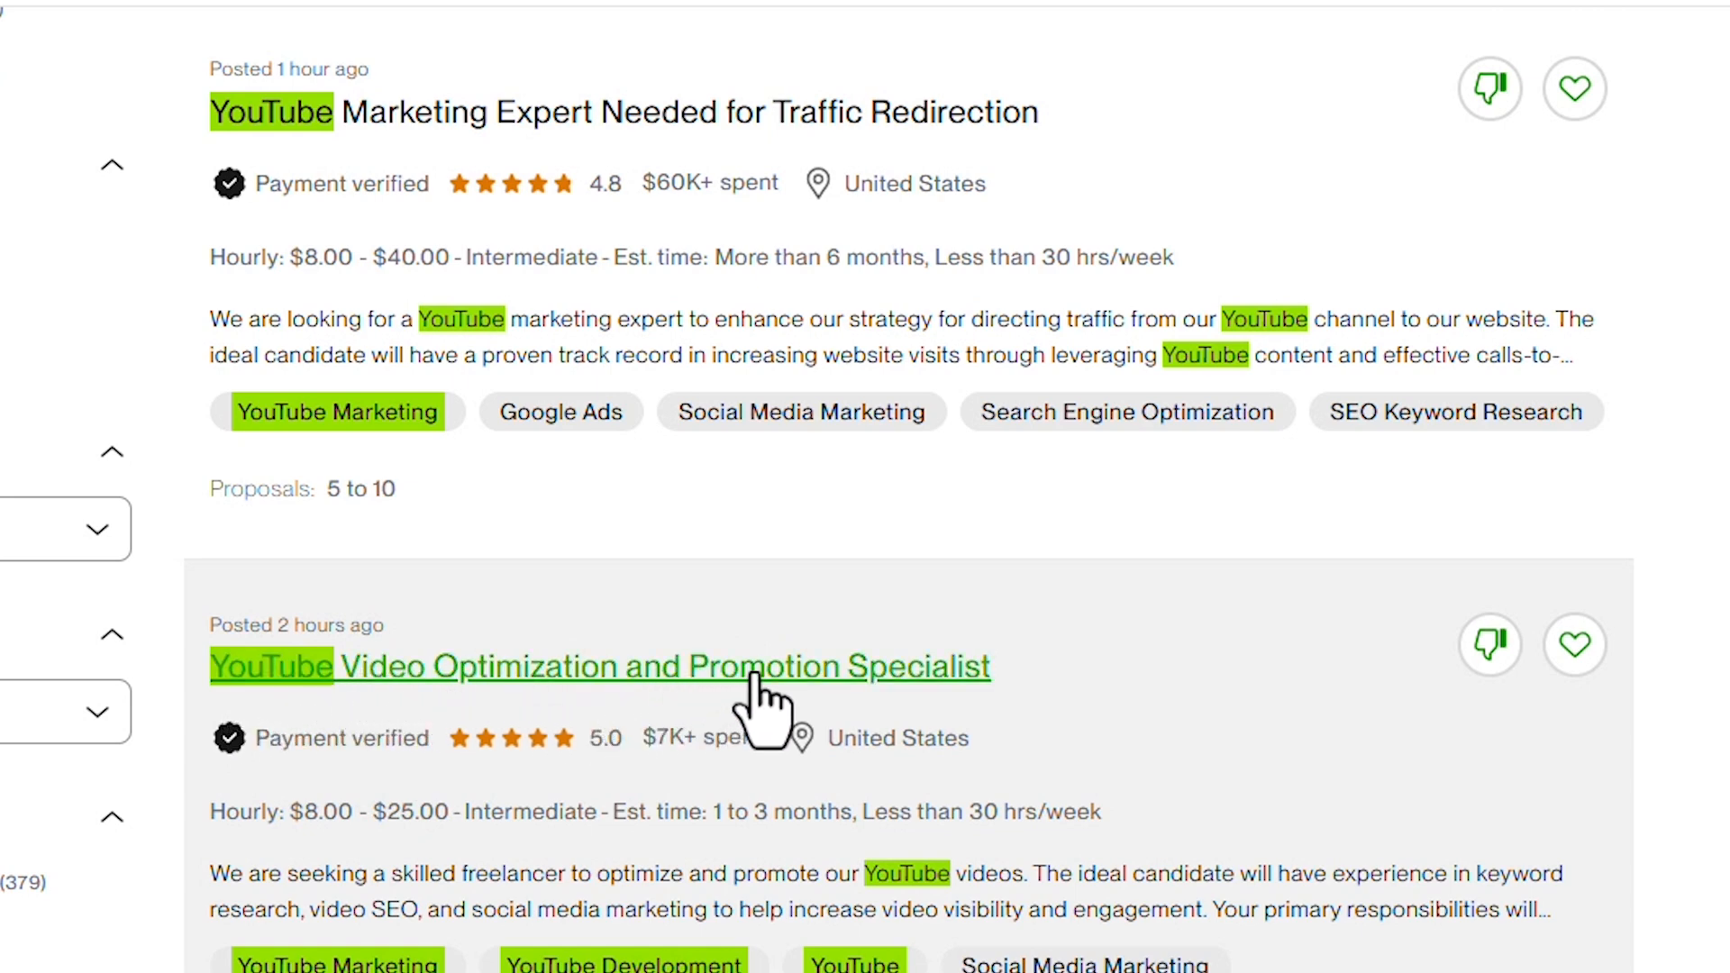
pyautogui.scroll(-5, 887, 689)
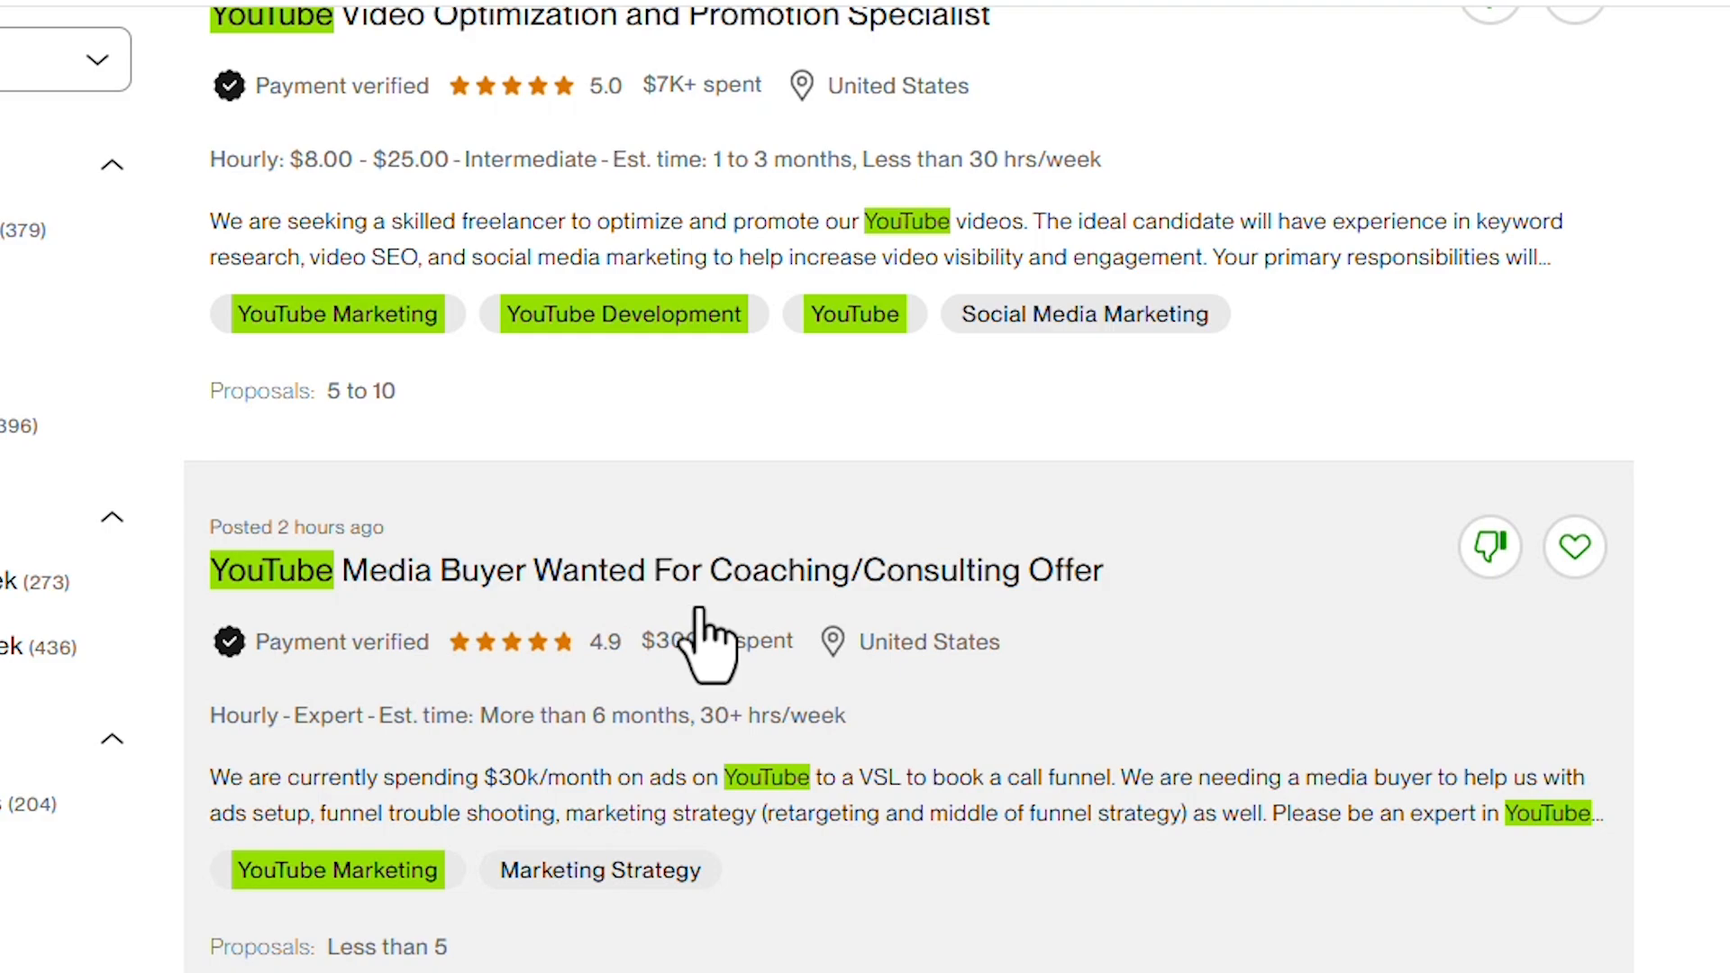
# Step: Switch to the Google Docs document and put "Video Editor | virtual assitante" on its own indented line, two lines below "Titre:"
pyautogui.scroll(-3, 1004, 585)
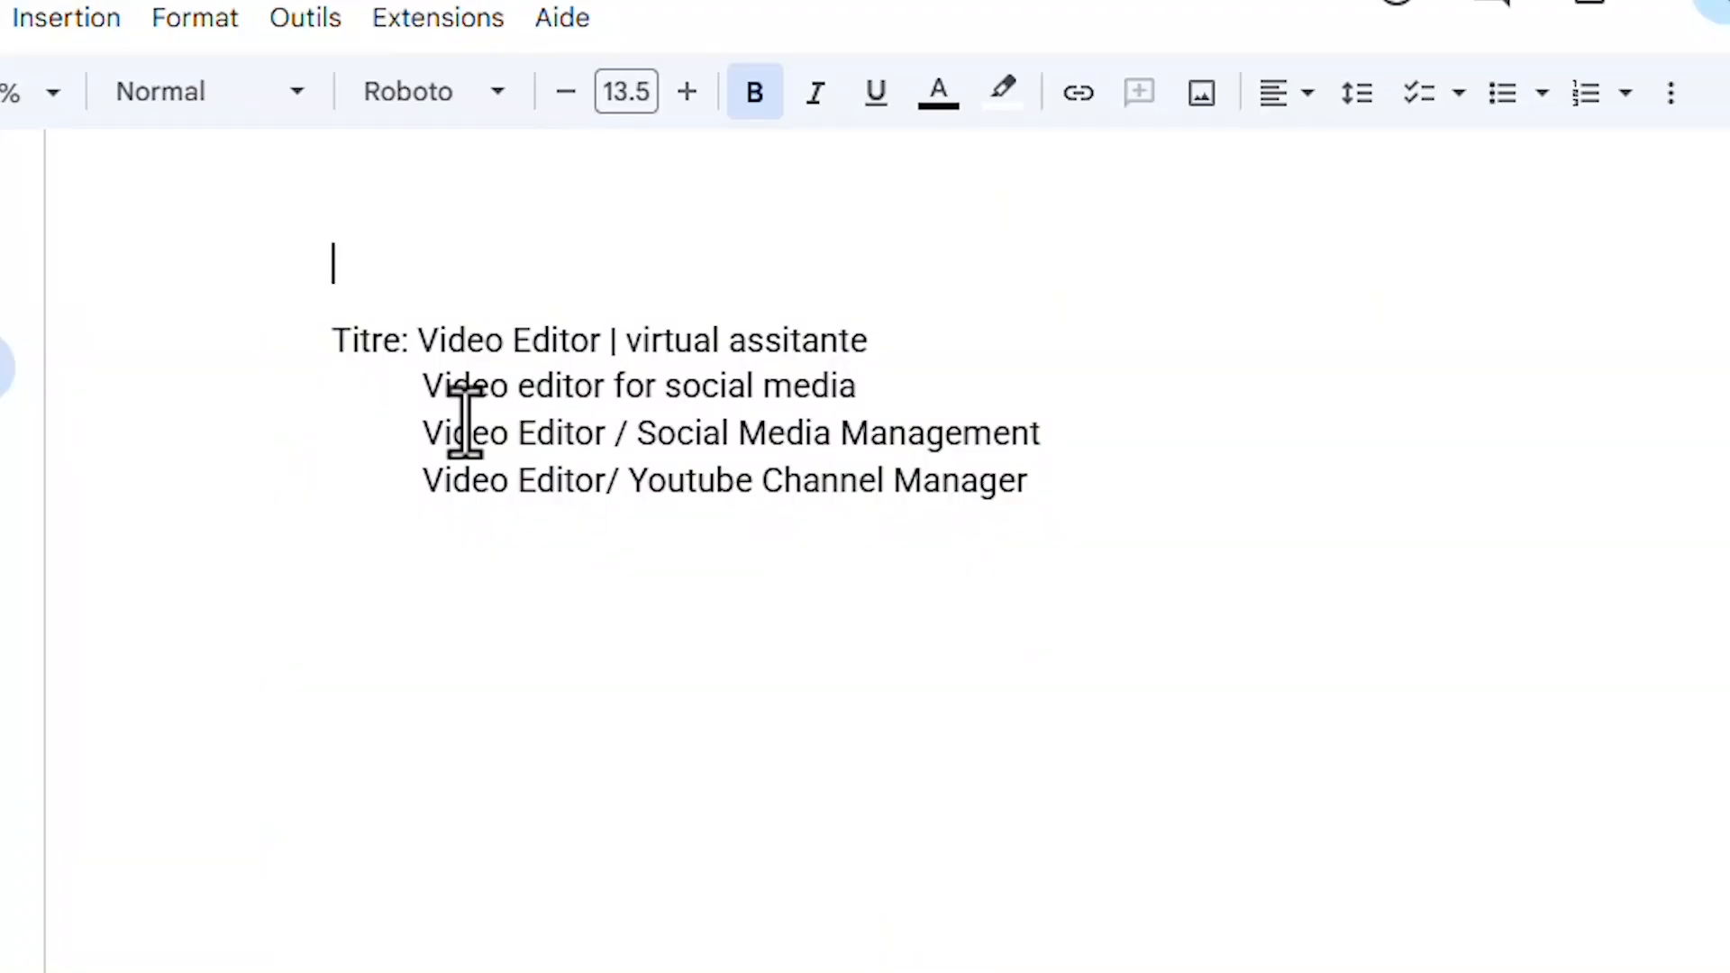
pyautogui.click(412, 346)
pyautogui.press('Return')
pyautogui.press('Return')
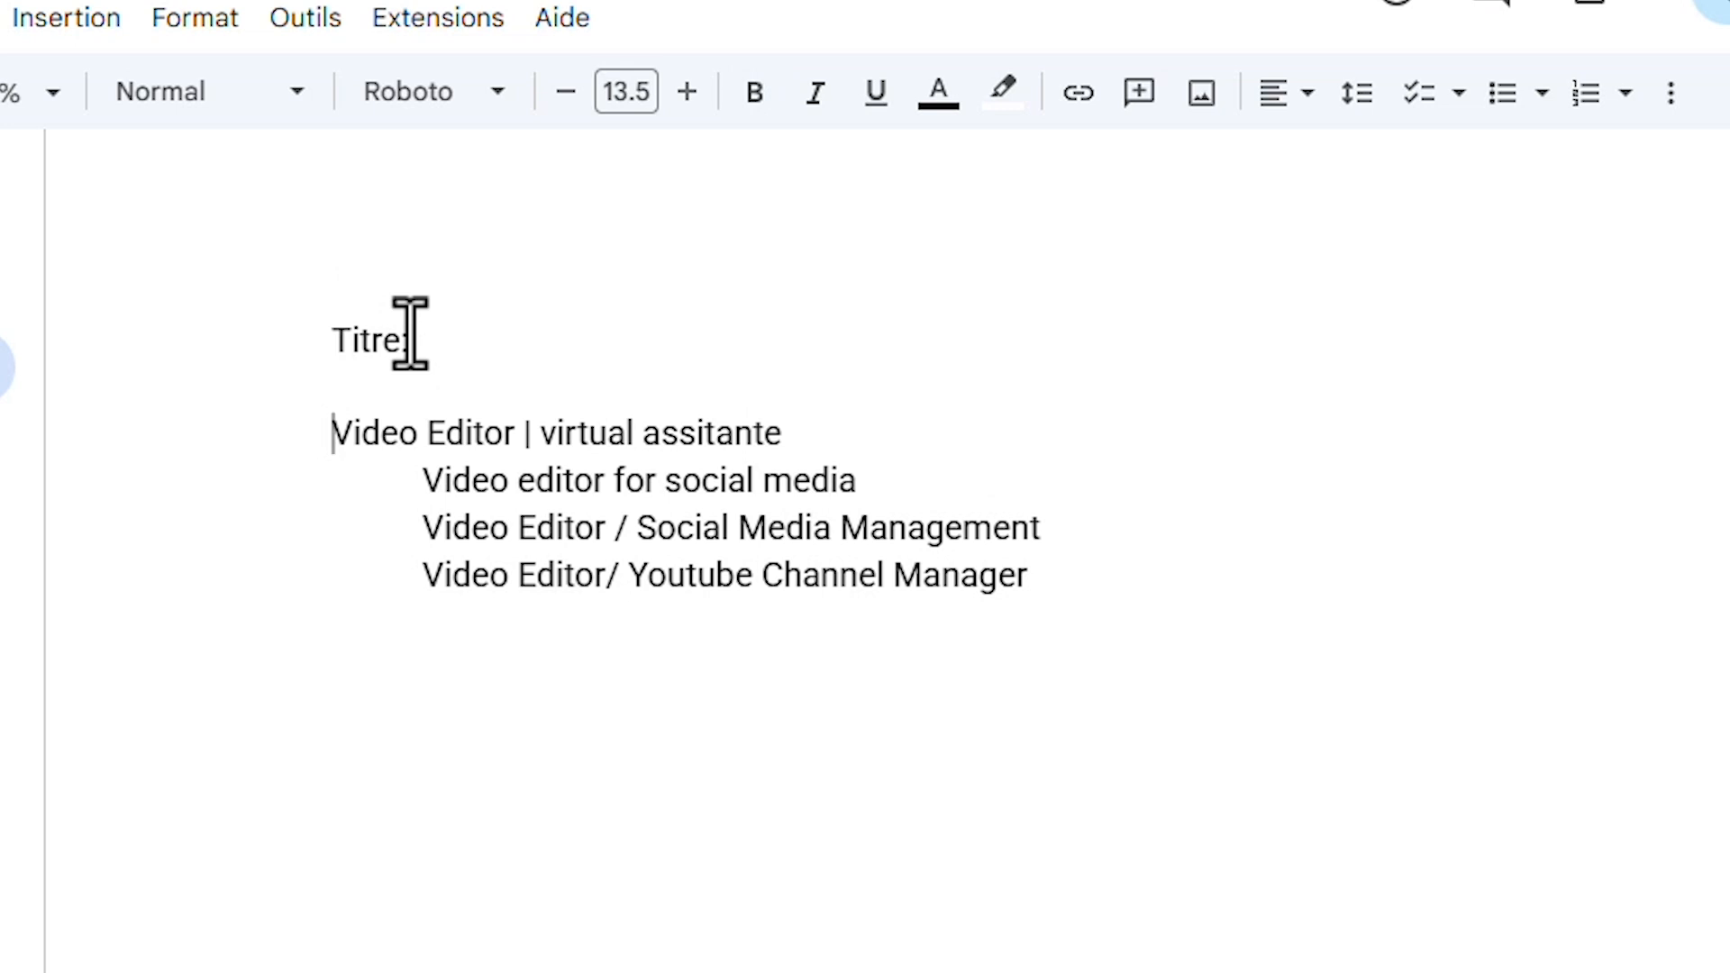
pyautogui.press('Tab')
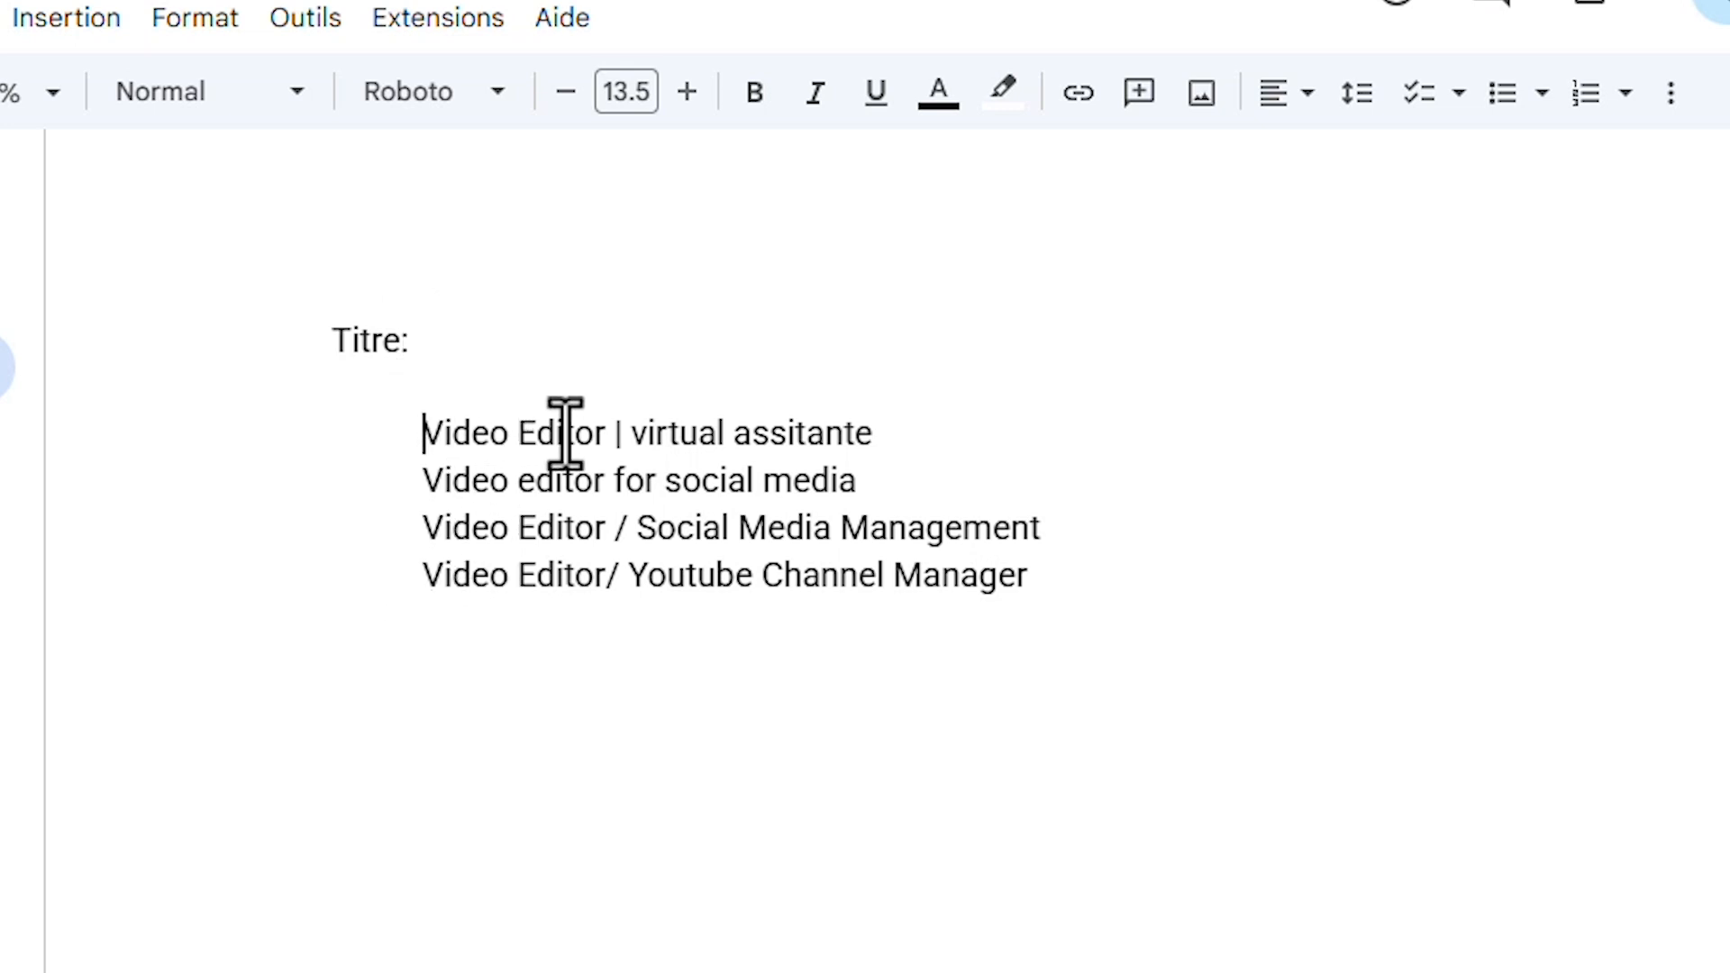
# Step: Go through the suggested titles one by one and change the third to "Video Editor / Social Media Manager"
pyautogui.moveTo(878, 436); pyautogui.dragTo(418, 441)
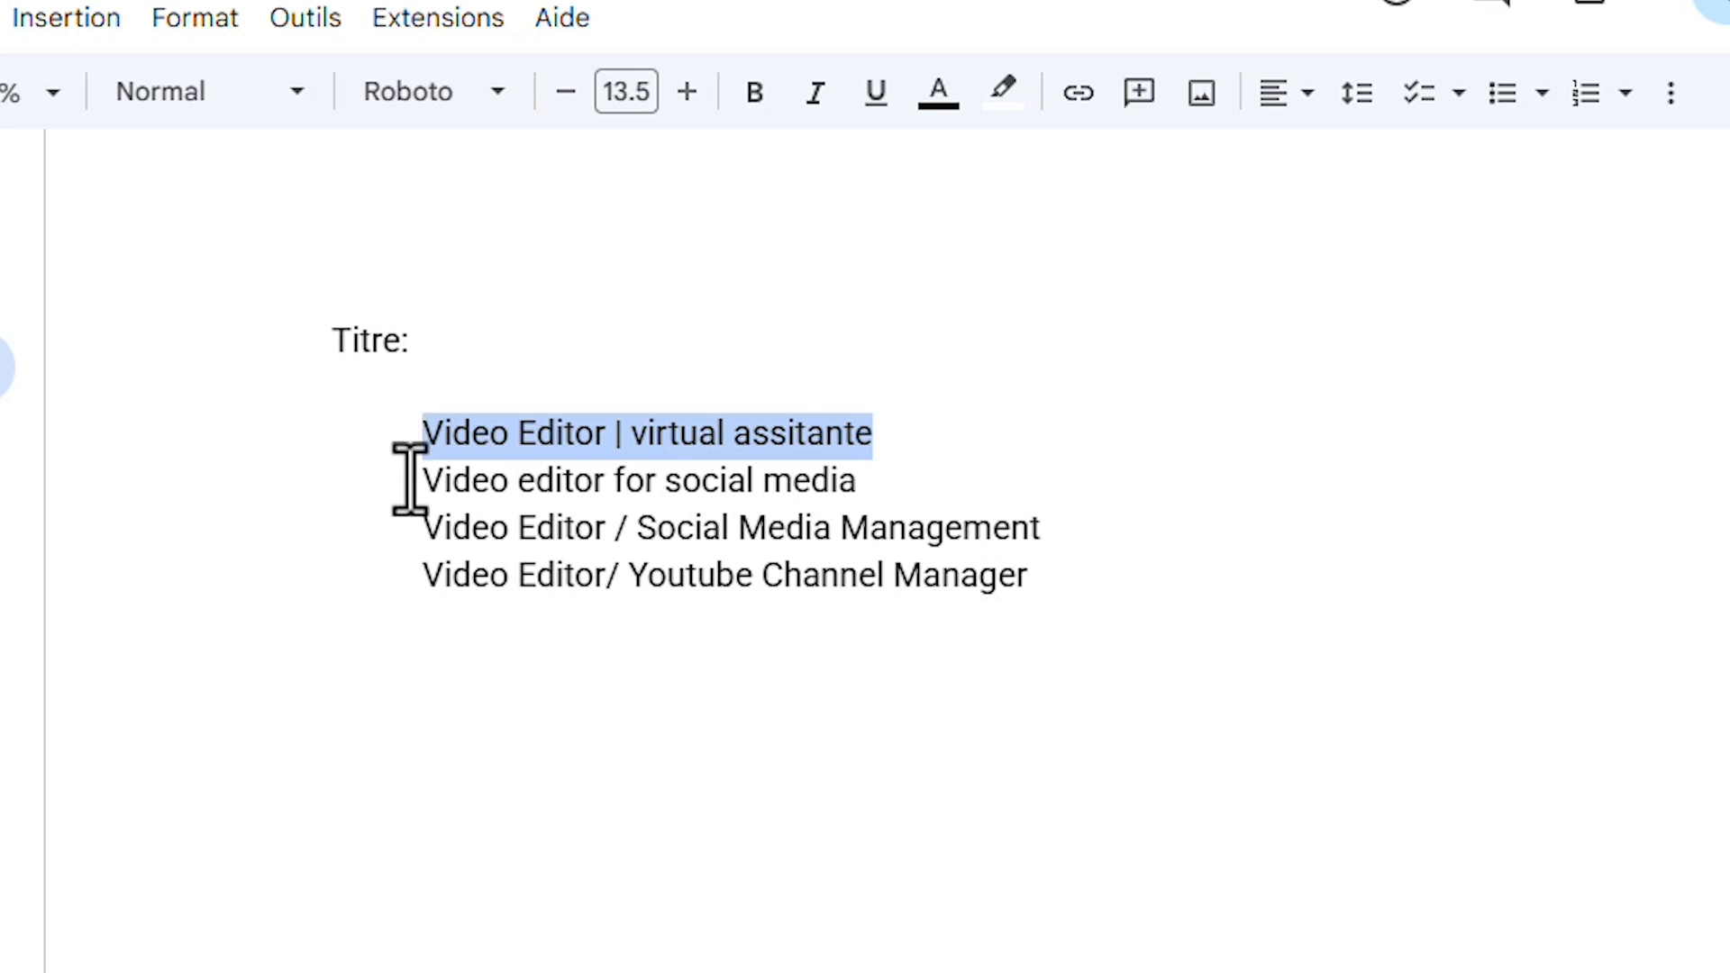
pyautogui.moveTo(410, 477); pyautogui.dragTo(863, 486)
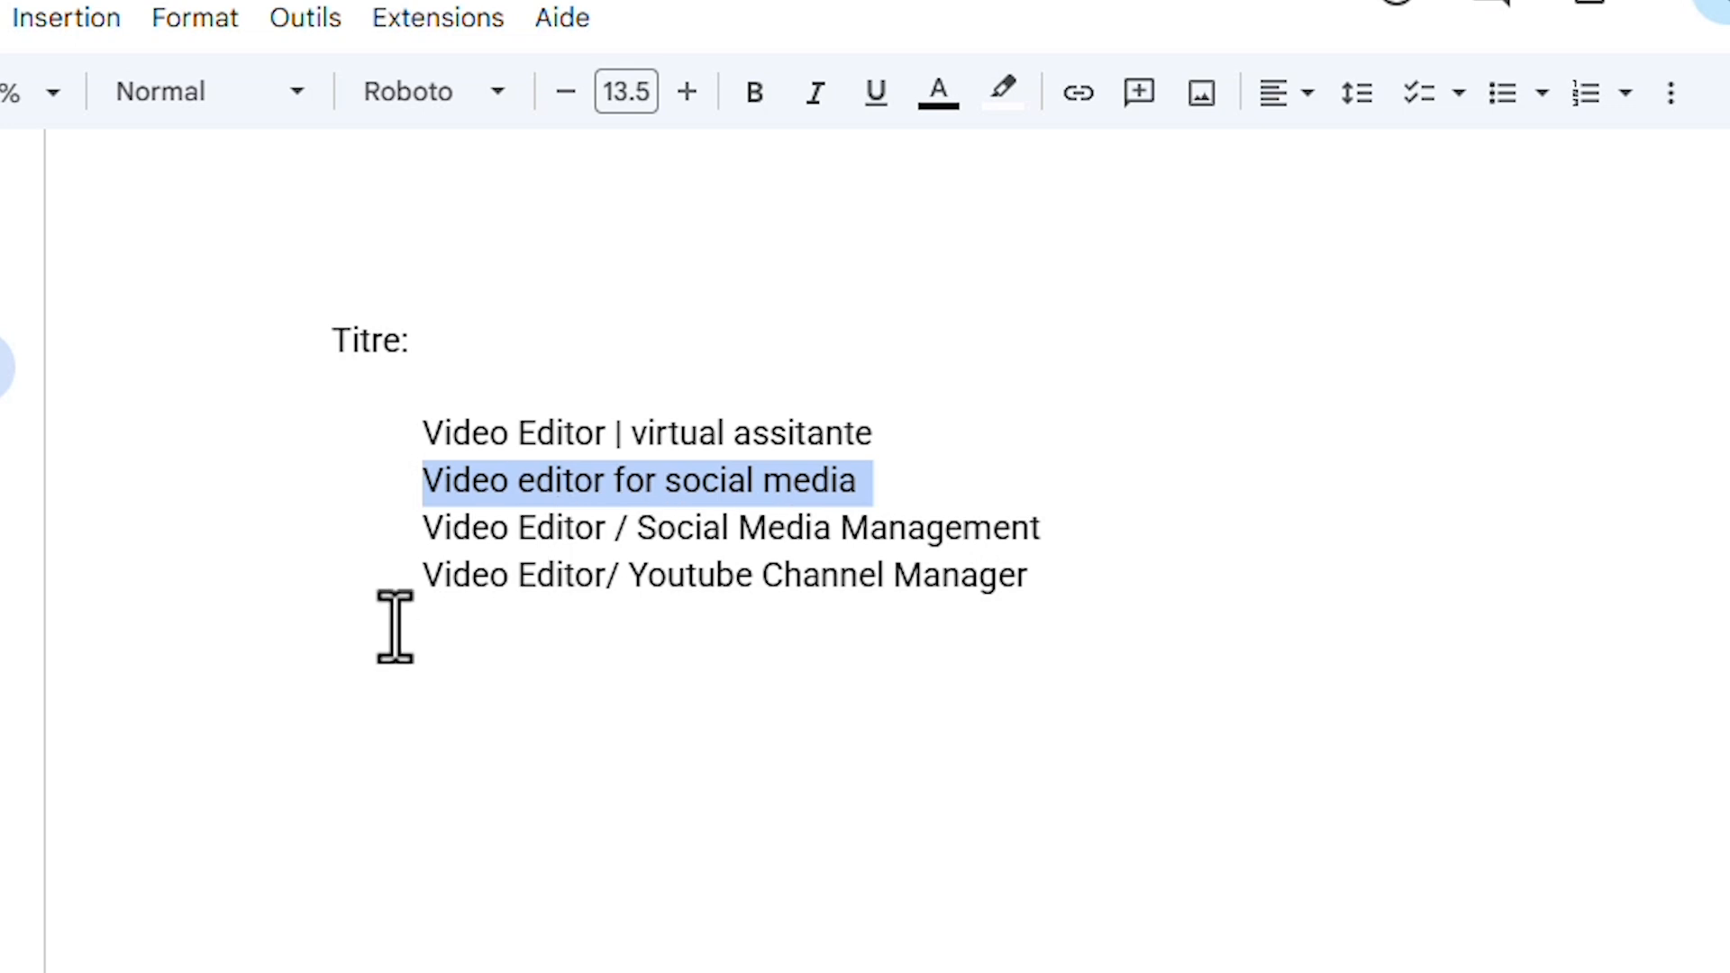
pyautogui.click(407, 537)
pyautogui.moveTo(406, 538); pyautogui.dragTo(1100, 544)
pyautogui.click(1099, 546)
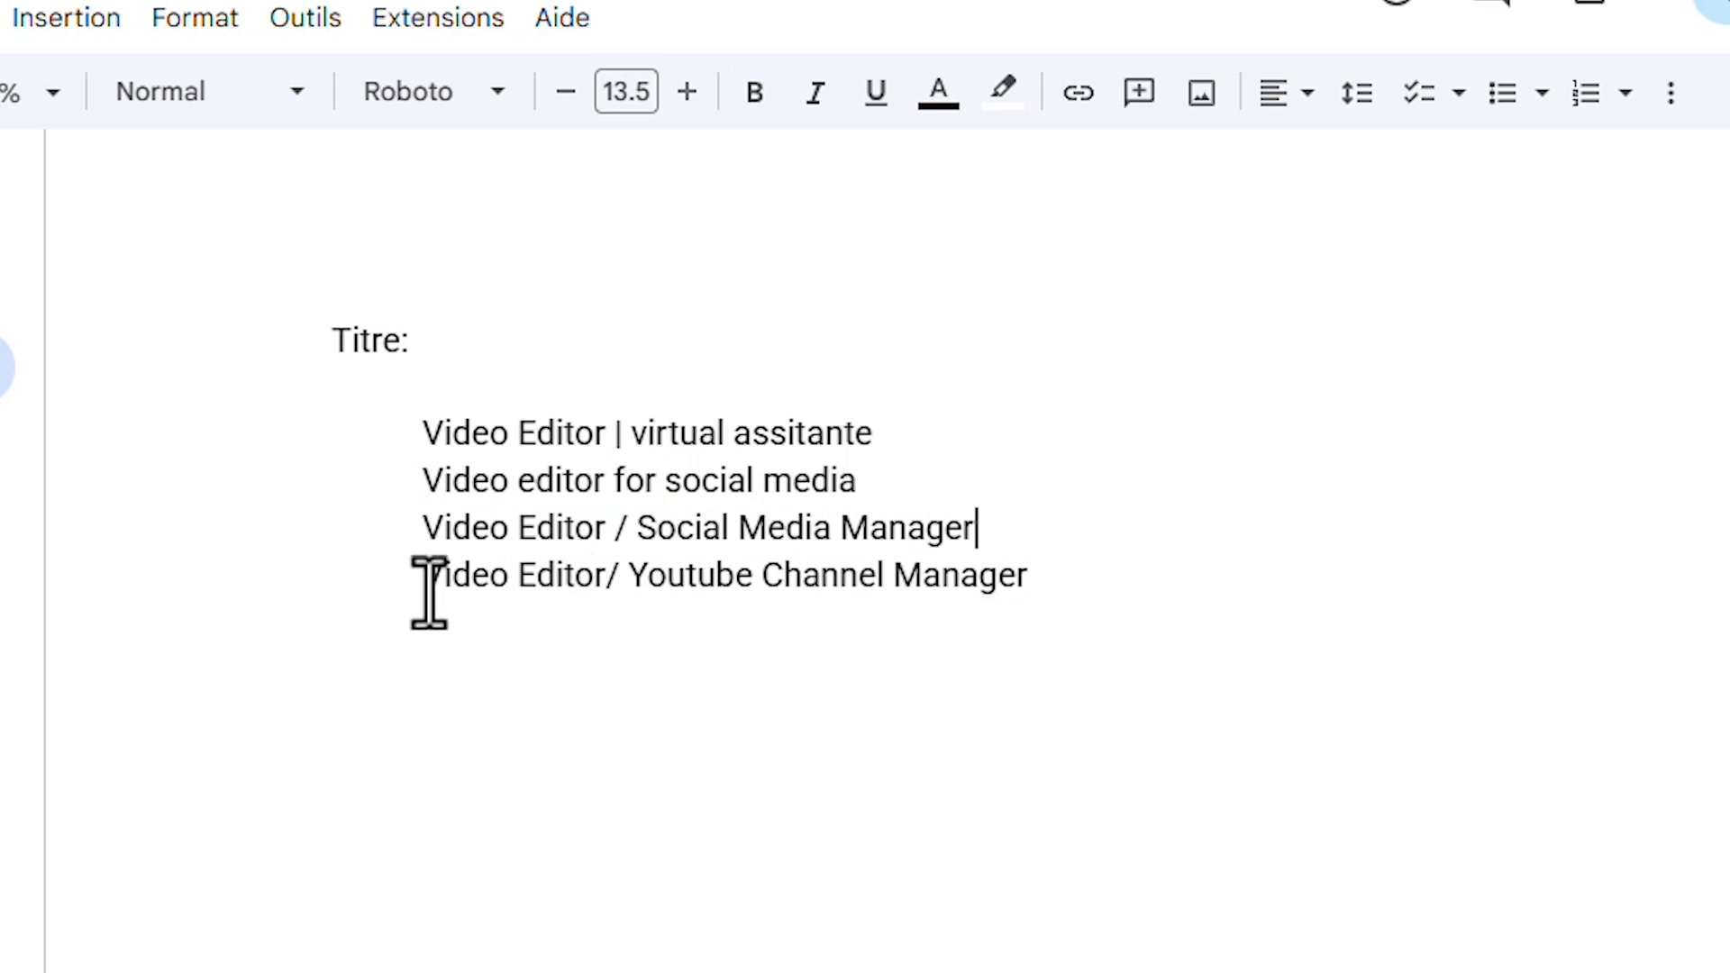
pyautogui.moveTo(429, 590); pyautogui.dragTo(609, 586)
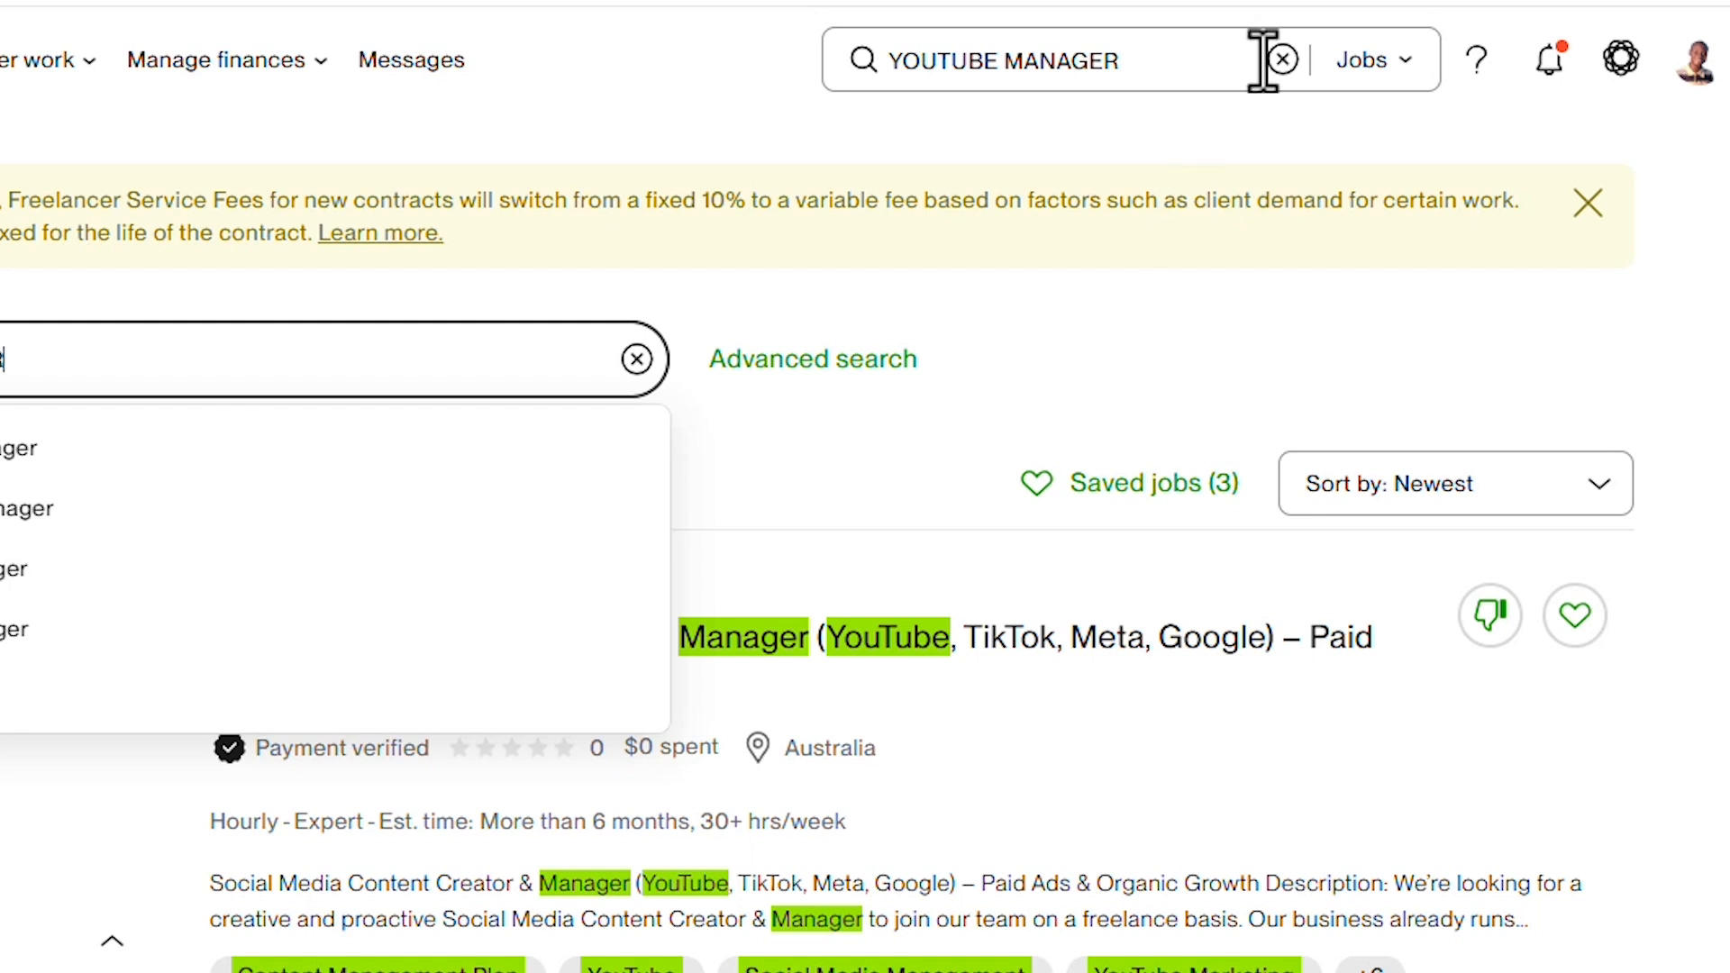
# Step: Switch back to Upwork and search for "YOUTUBE MANAGER" among Talent instead of Jobs
pyautogui.click(1360, 60)
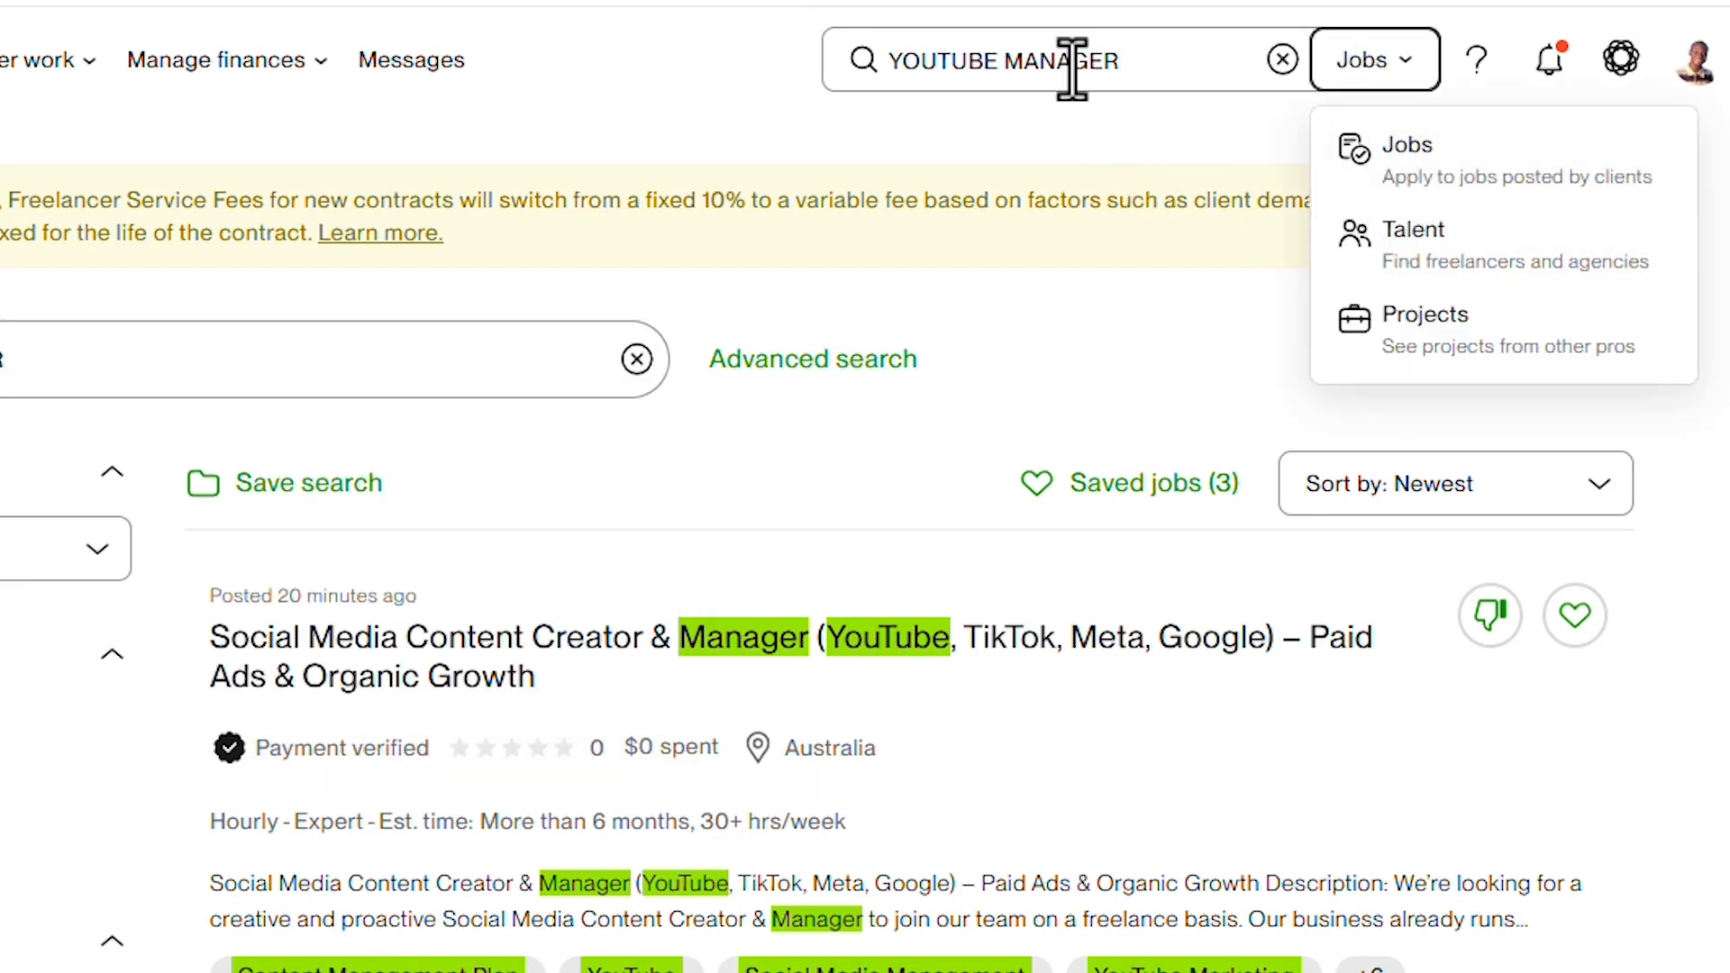
pyautogui.tripleClick(1072, 68)
pyautogui.rightClick(1072, 72)
pyautogui.click(1126, 227)
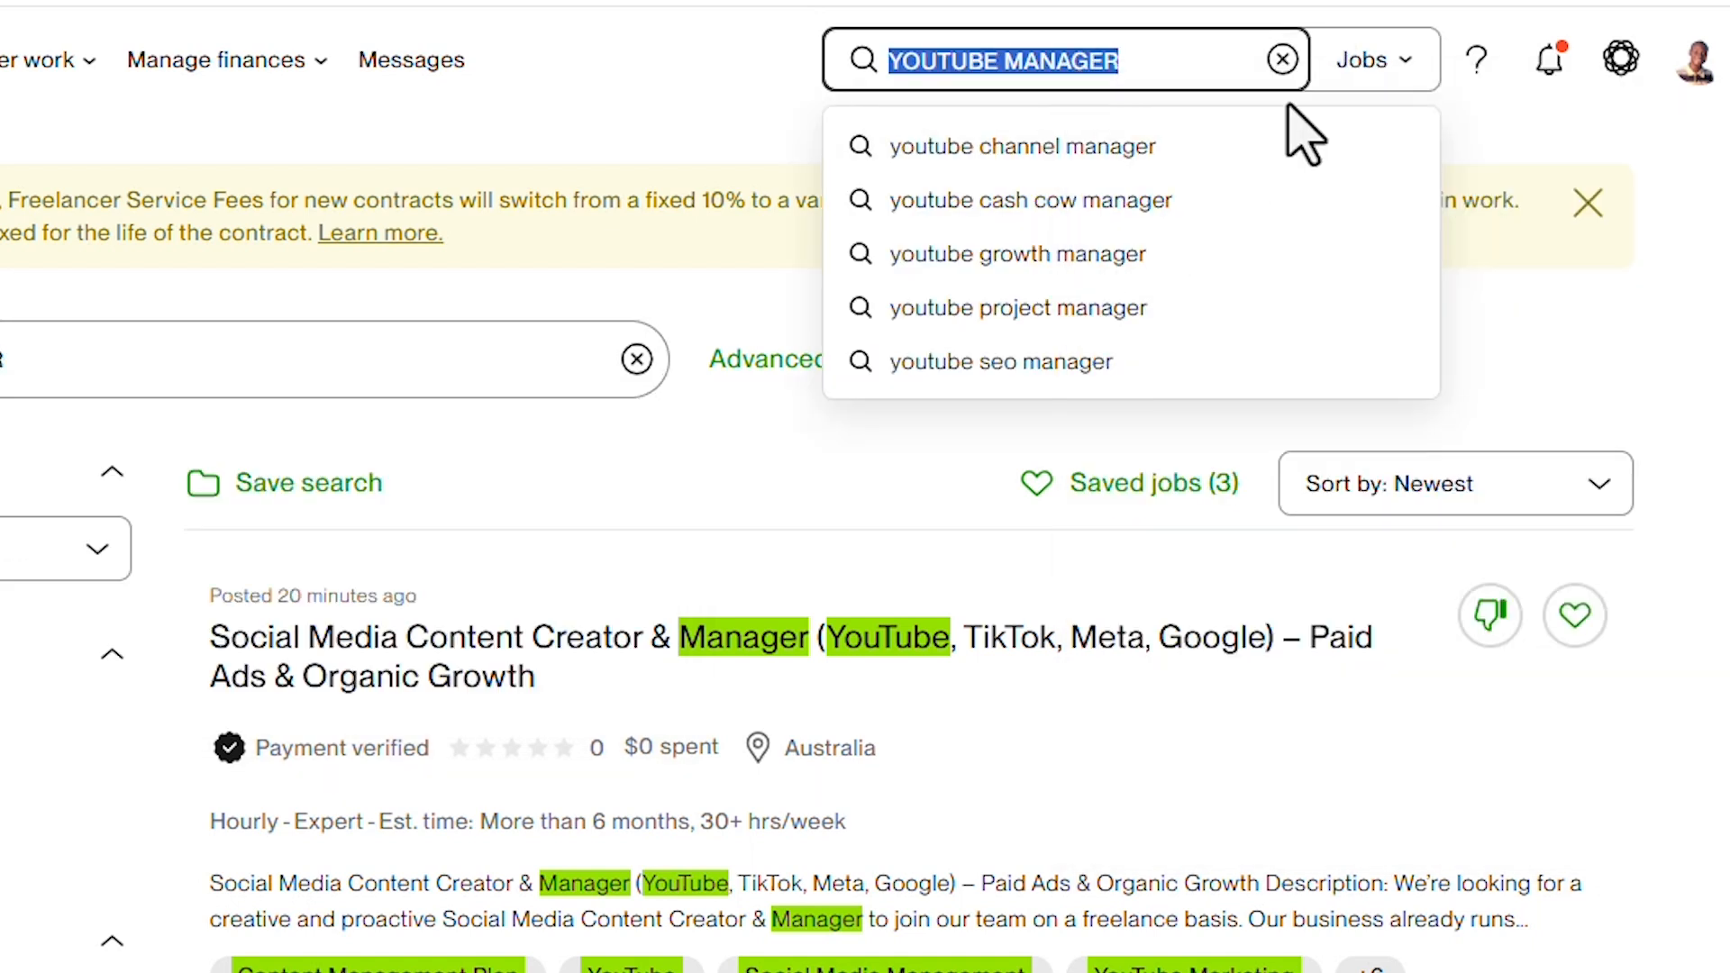
pyautogui.click(1362, 63)
pyautogui.click(1383, 236)
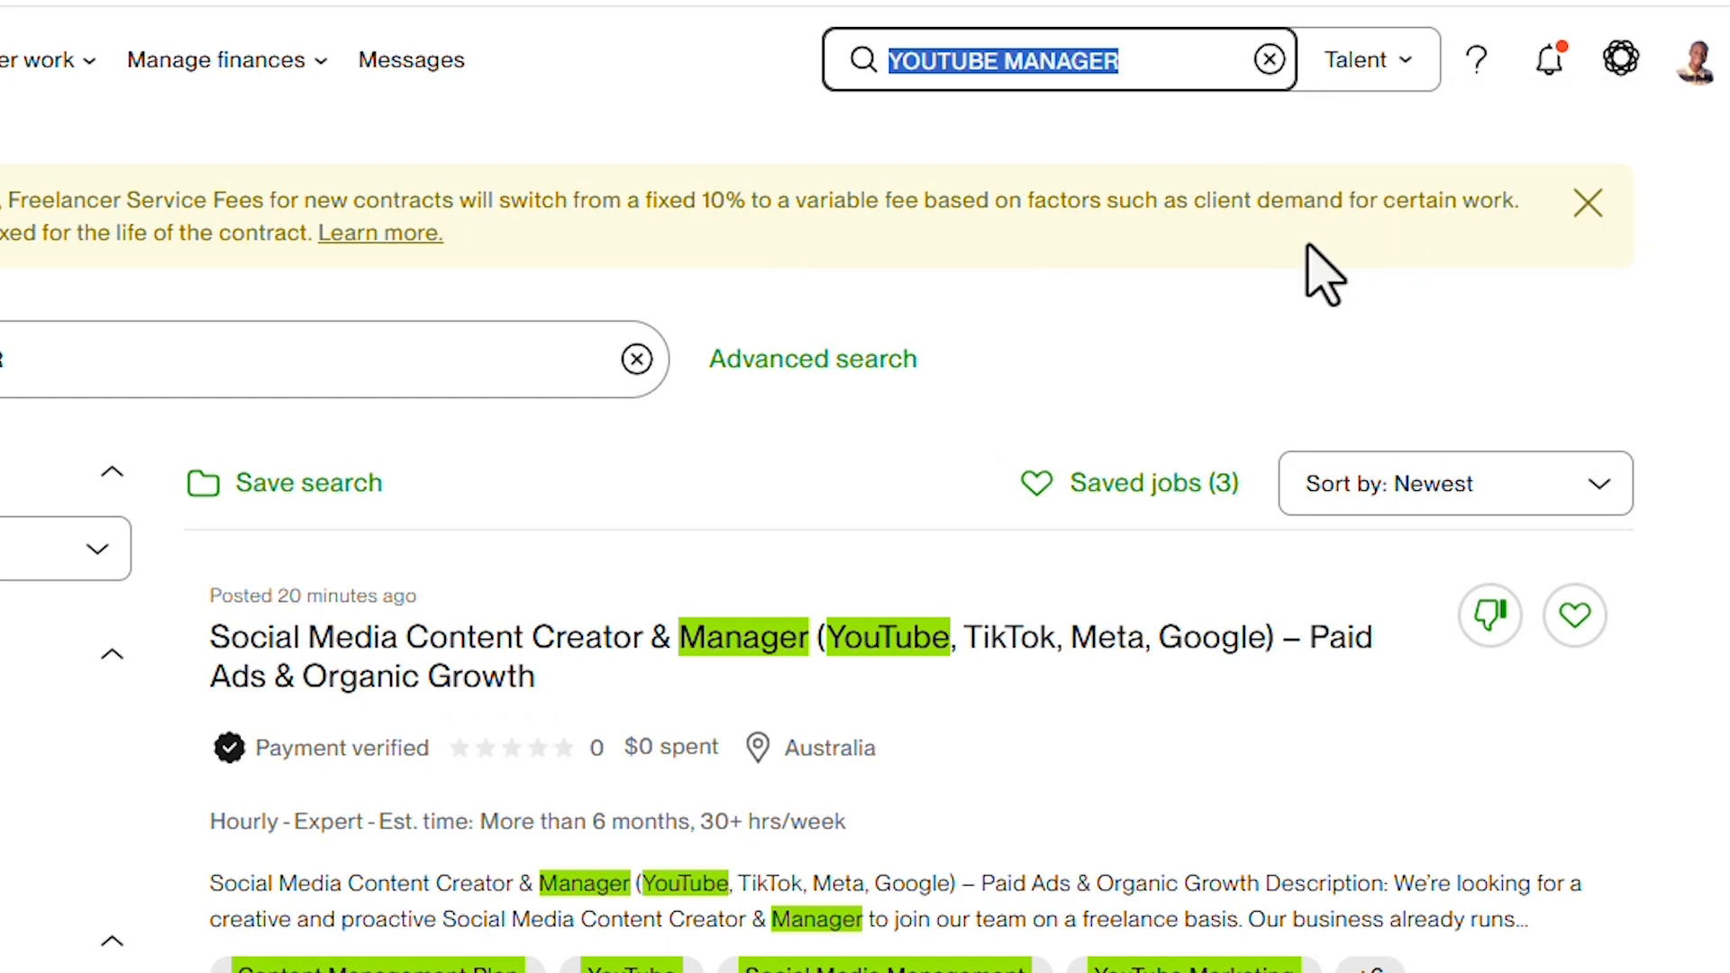
pyautogui.click(1265, 63)
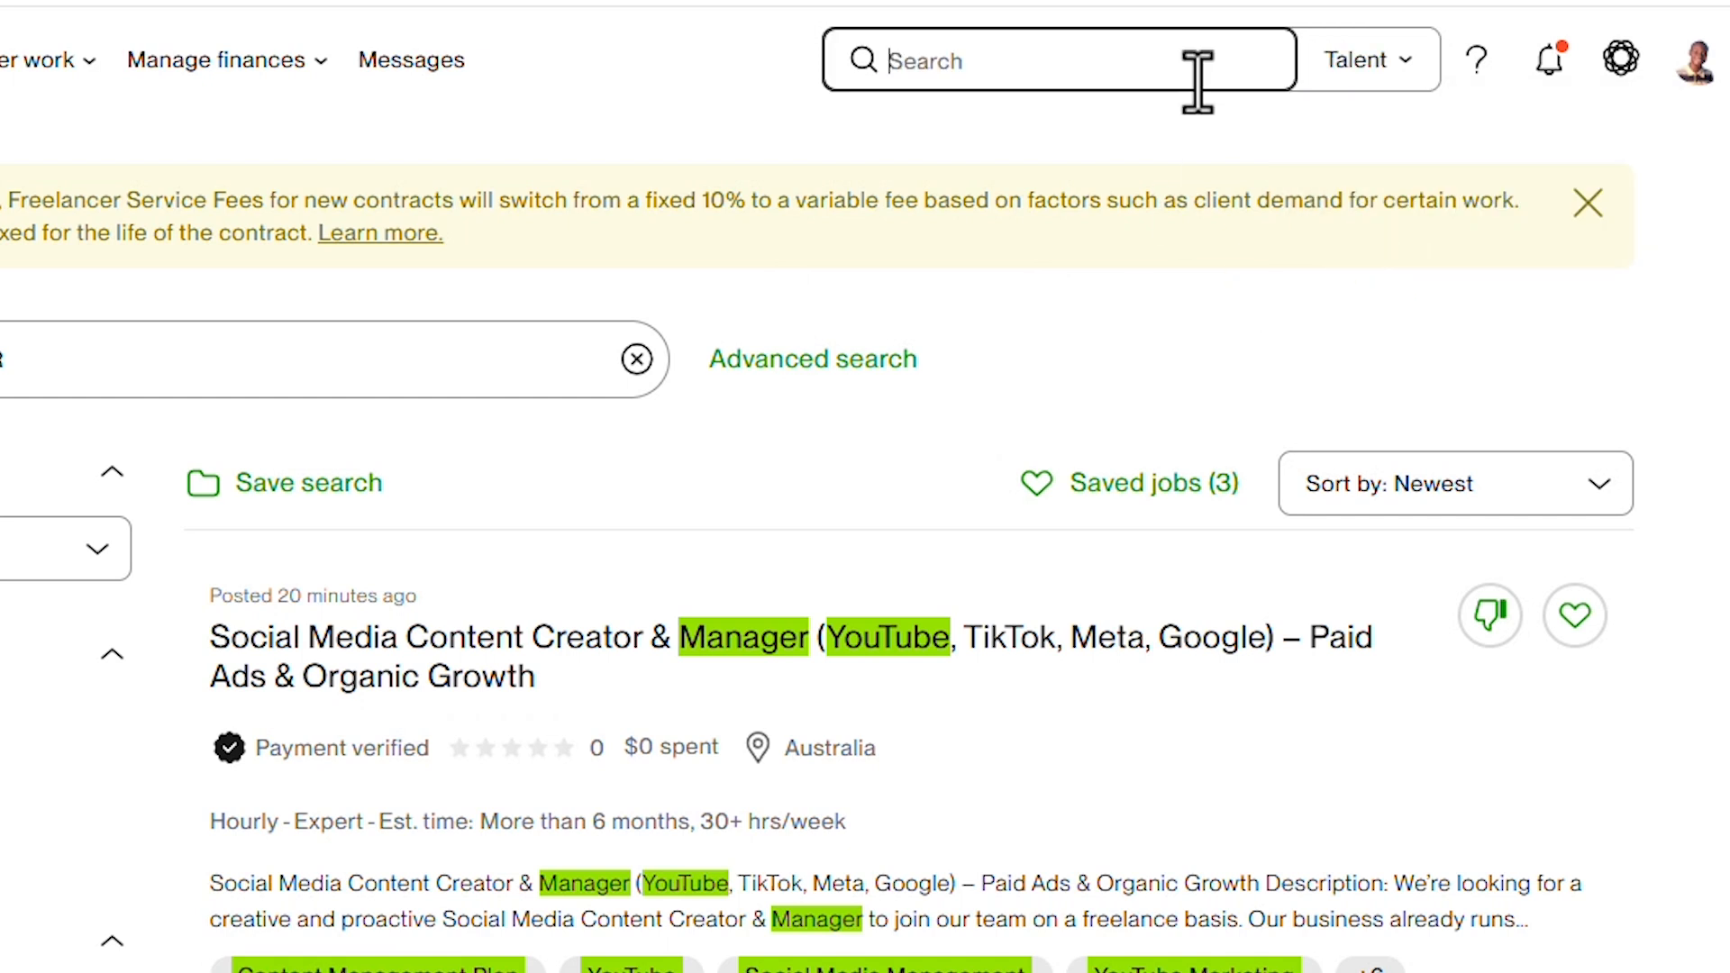
pyautogui.hotkey('ctrl', 'v')
pyautogui.press('Return')
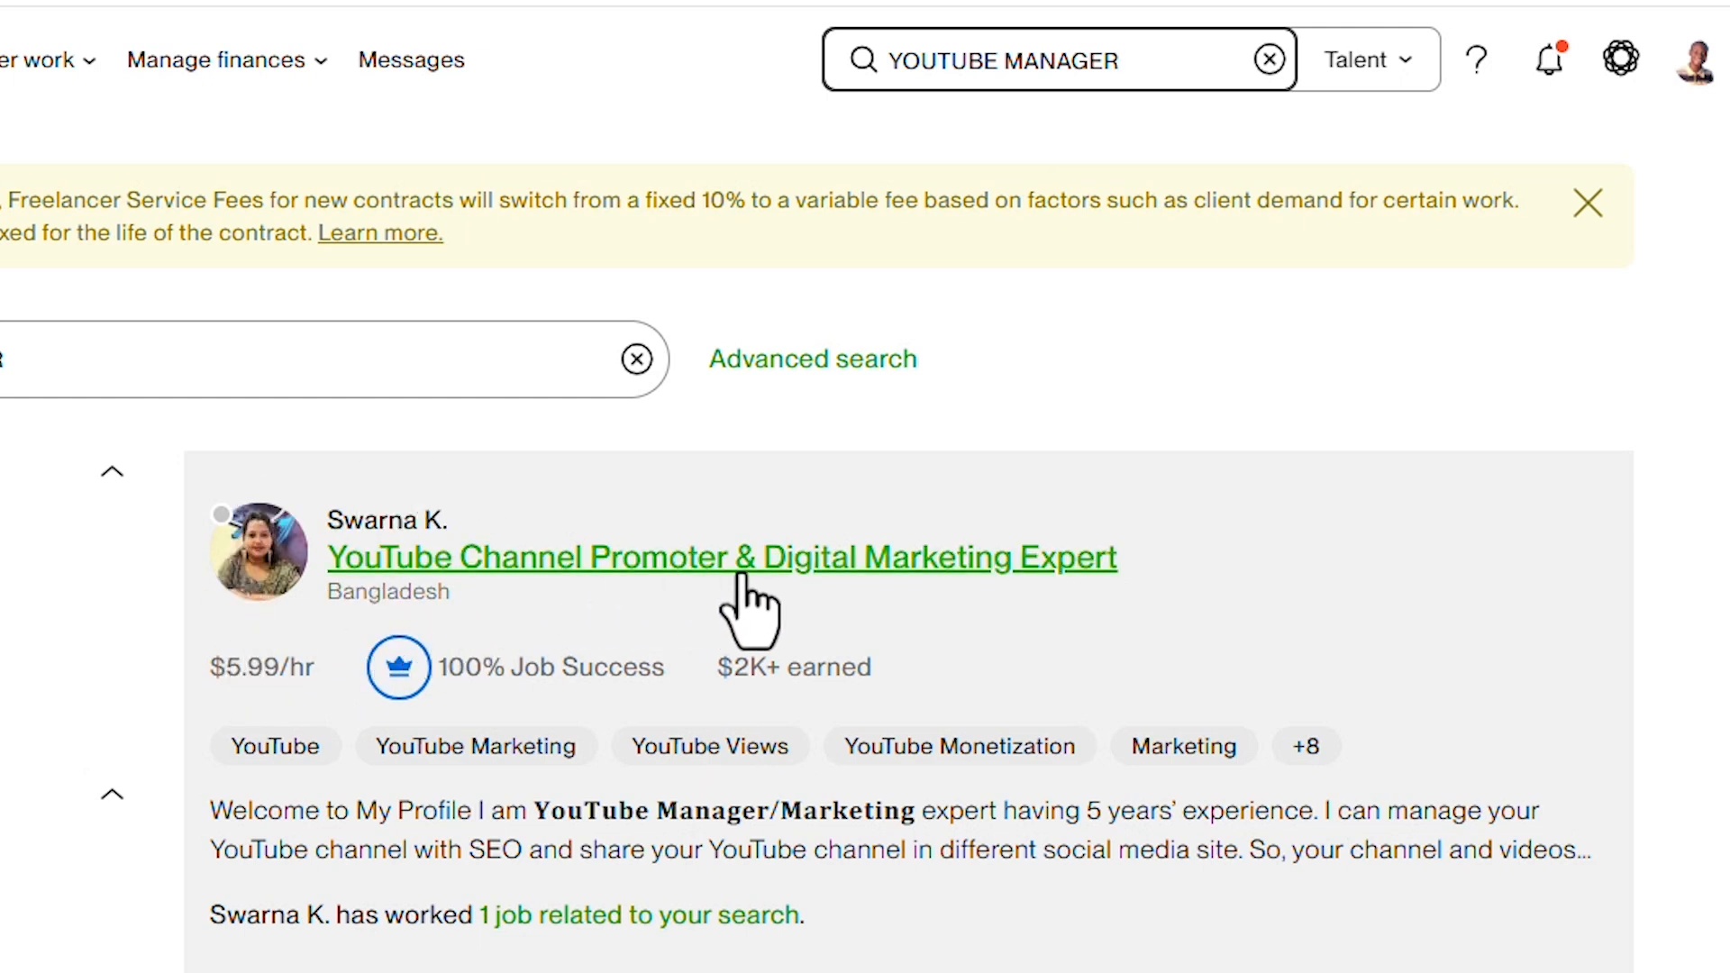
# Step: Examine the YouTube manager freelancer results, comparing their profile titles, hourly rates, job success scores and skills
pyautogui.scroll(-5, 973, 613)
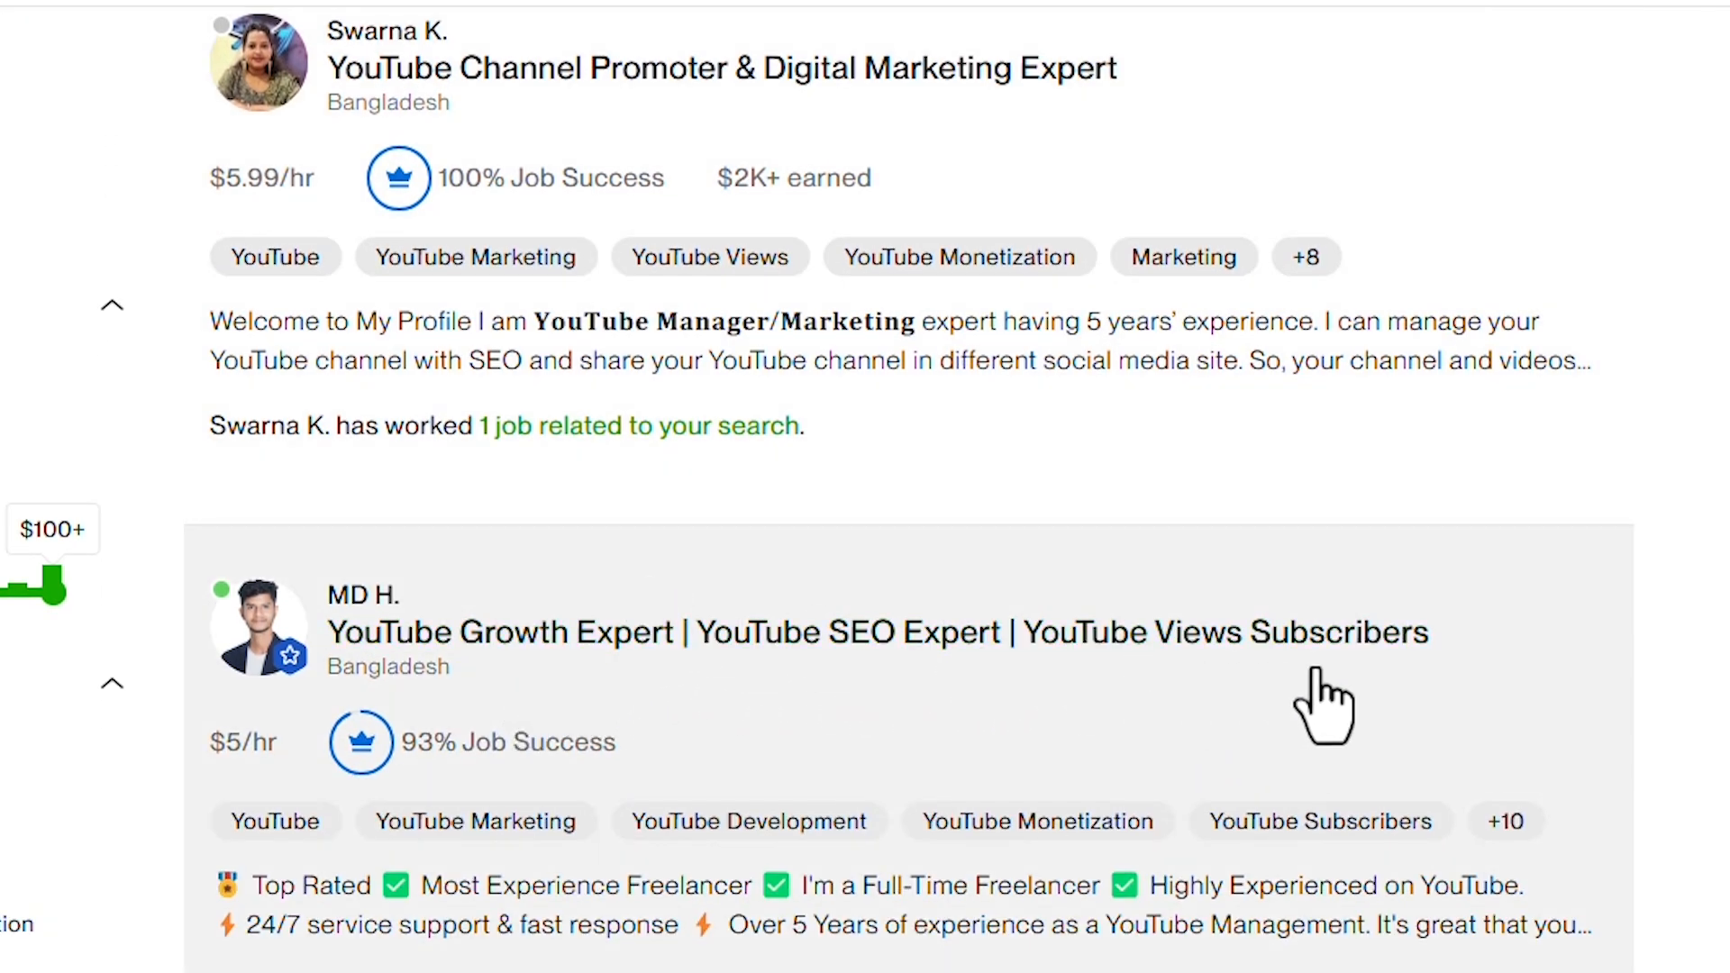
pyautogui.scroll(-2, 1352, 689)
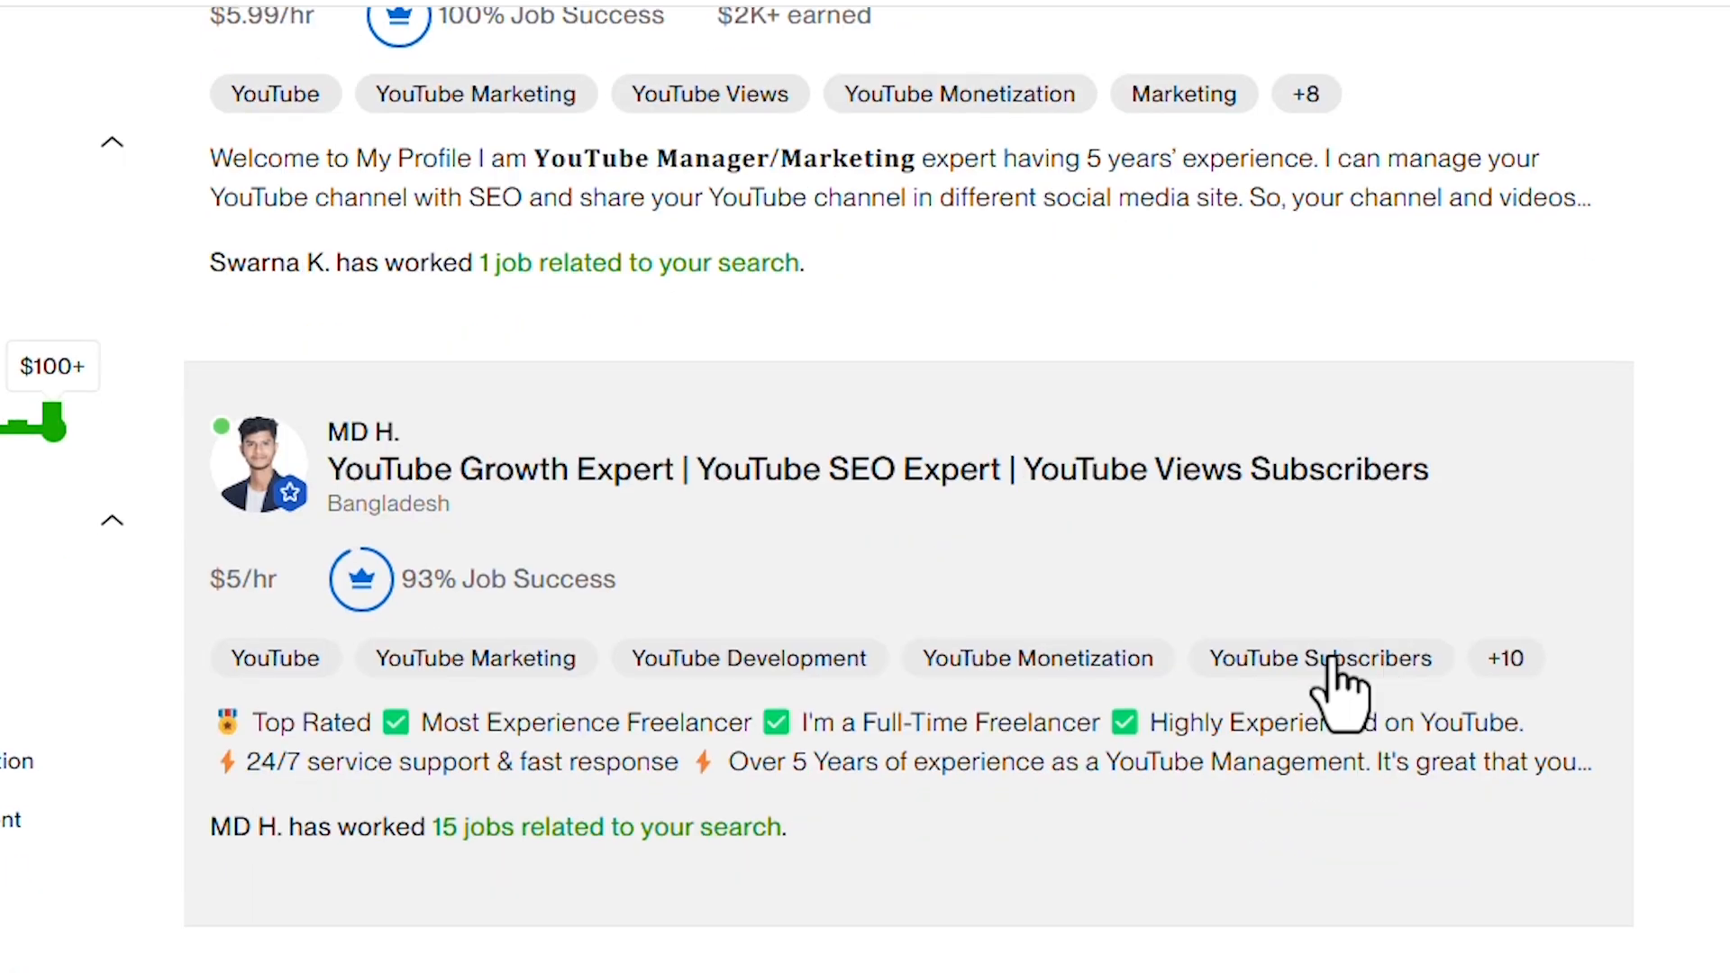
pyautogui.scroll(-1, 446, 505)
pyautogui.scroll(-7, 444, 581)
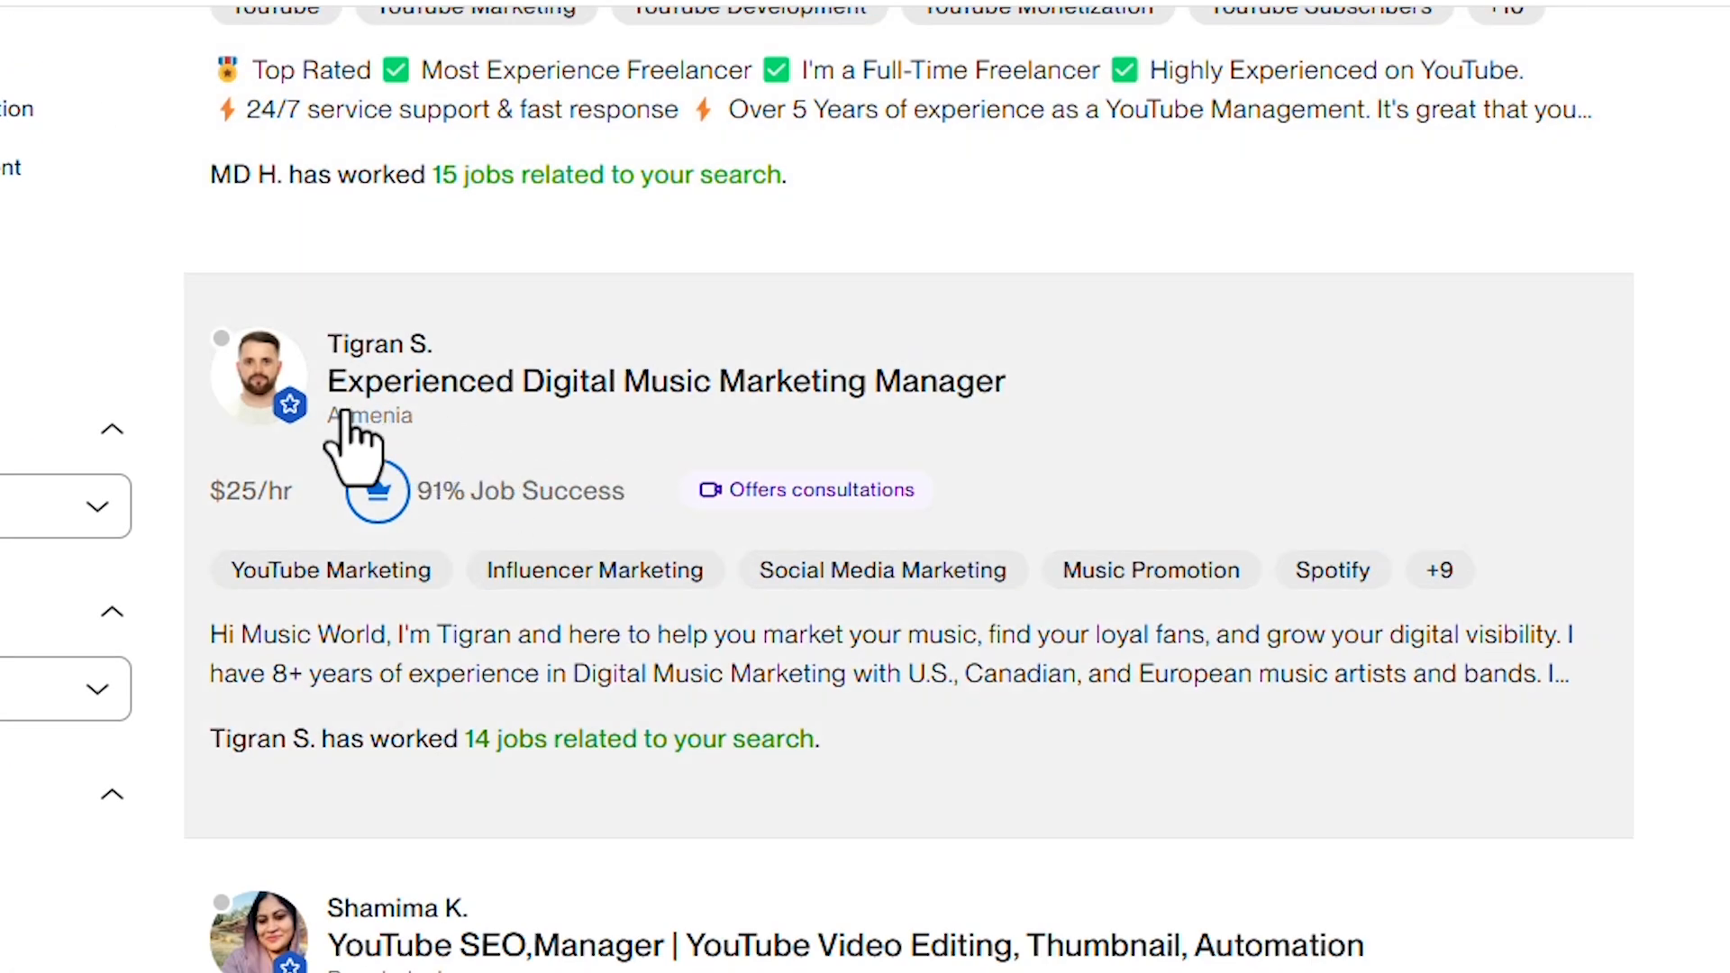
pyautogui.scroll(-5, 630, 505)
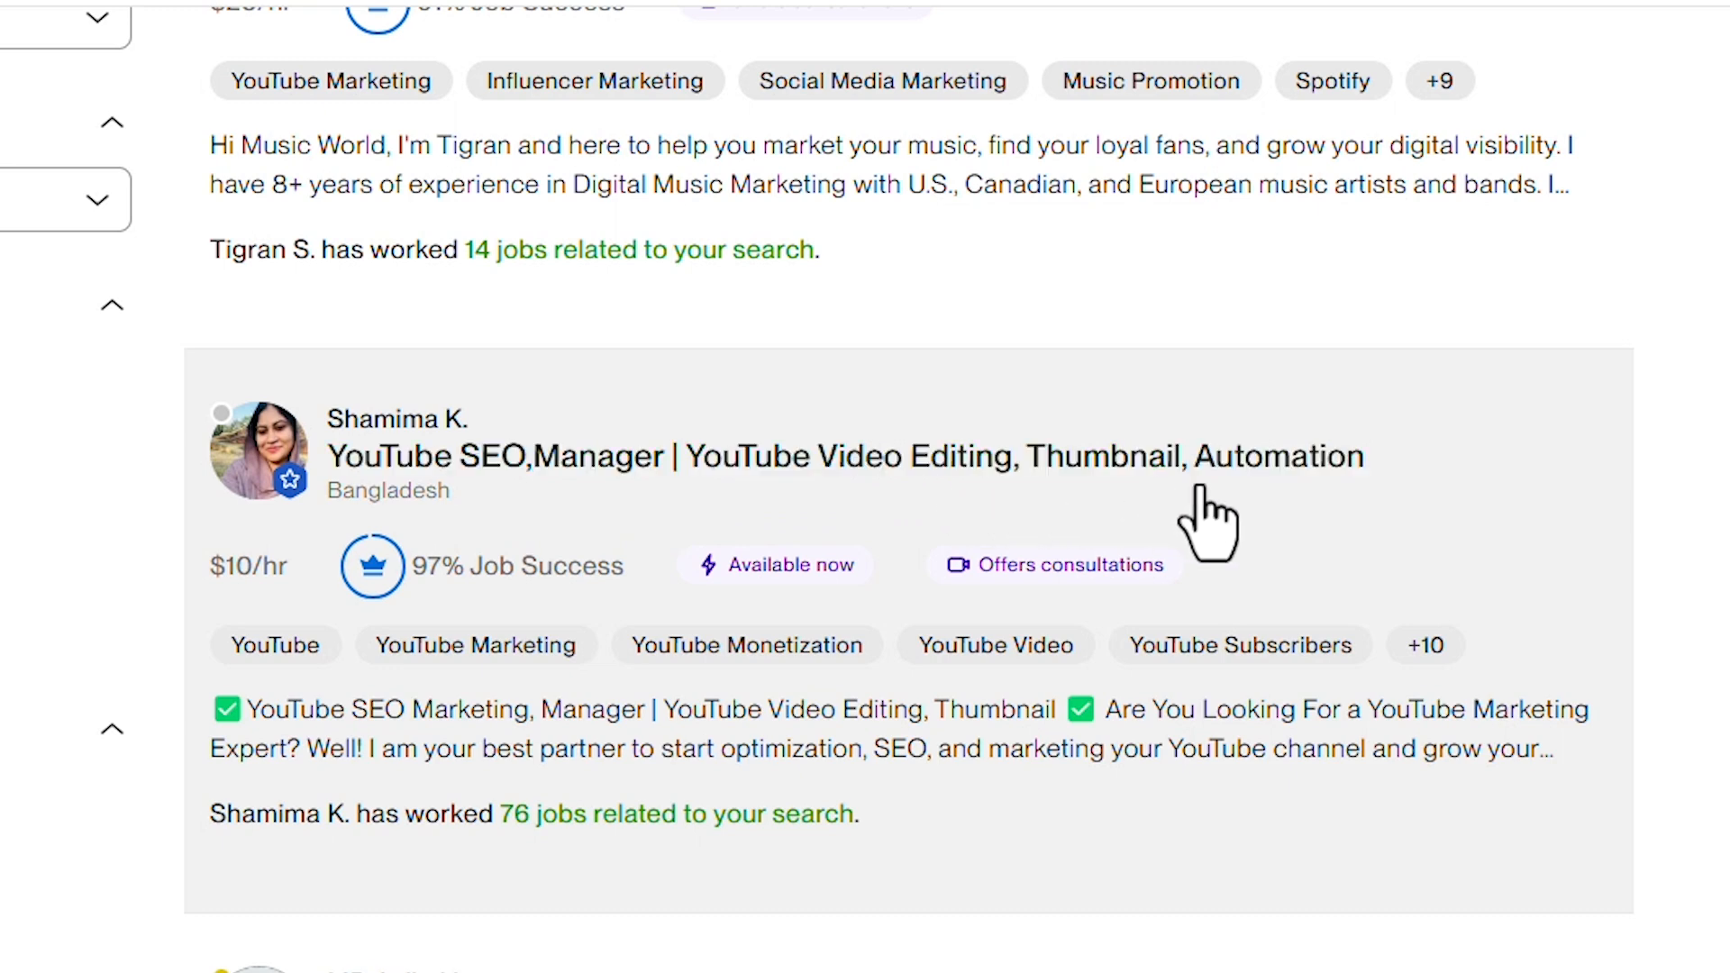
pyautogui.scroll(-5, 1228, 521)
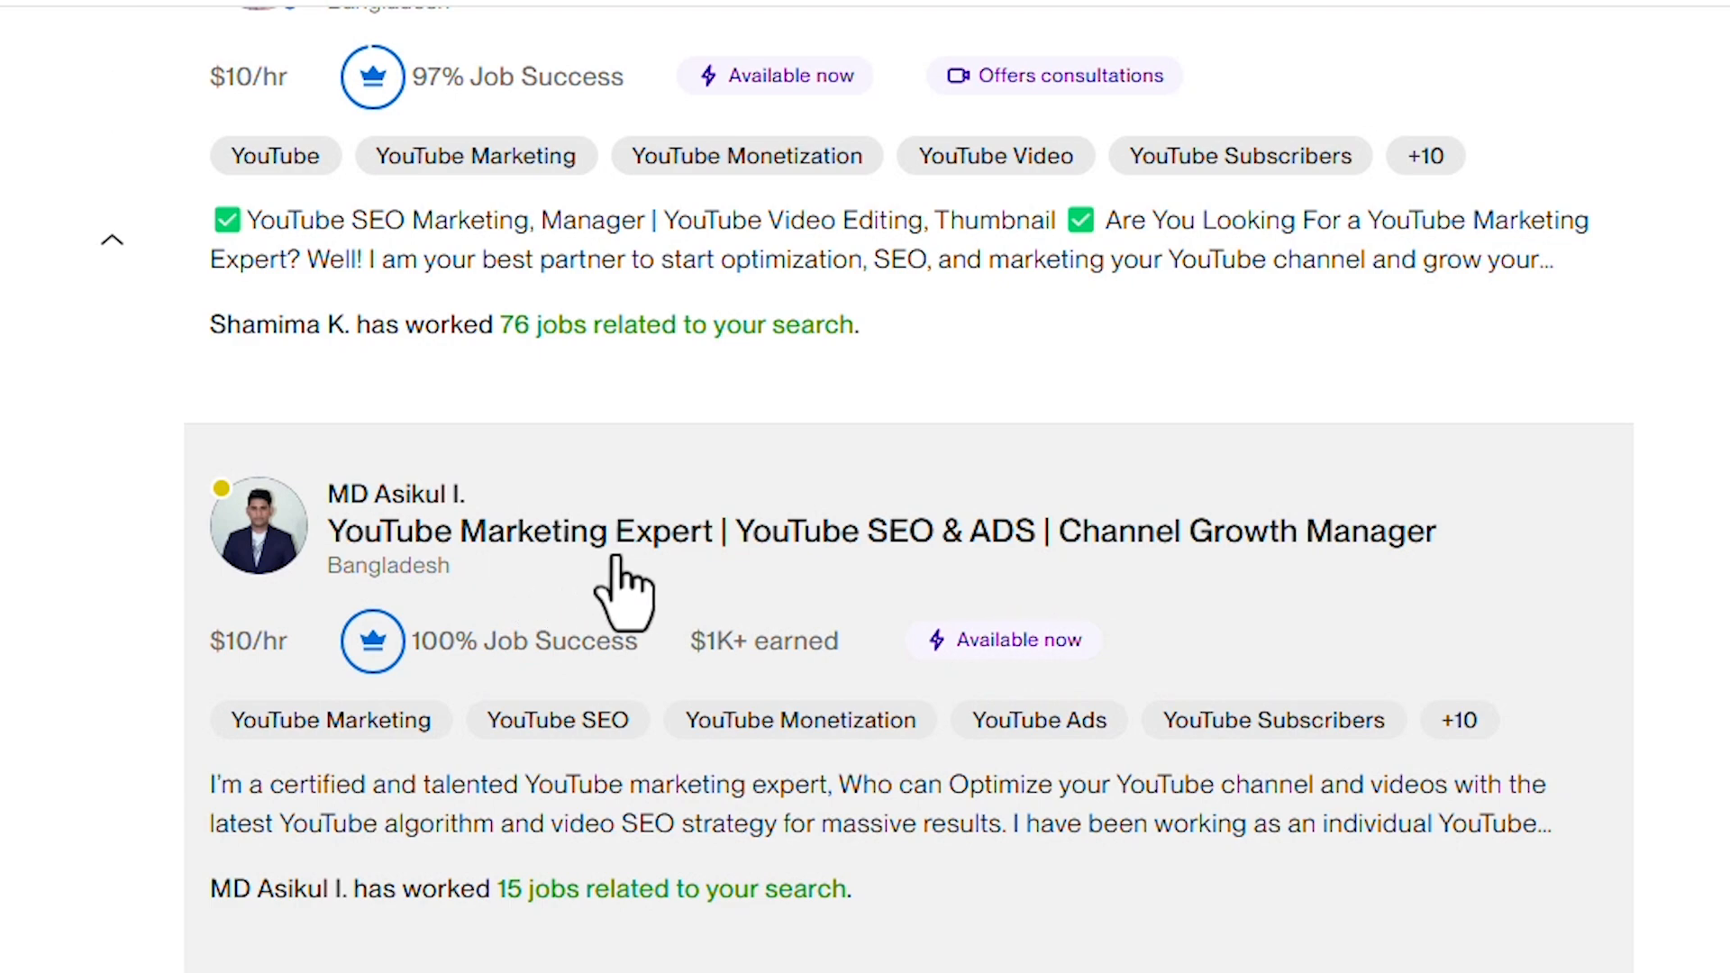
pyautogui.scroll(-1, 847, 586)
pyautogui.scroll(-5, 860, 585)
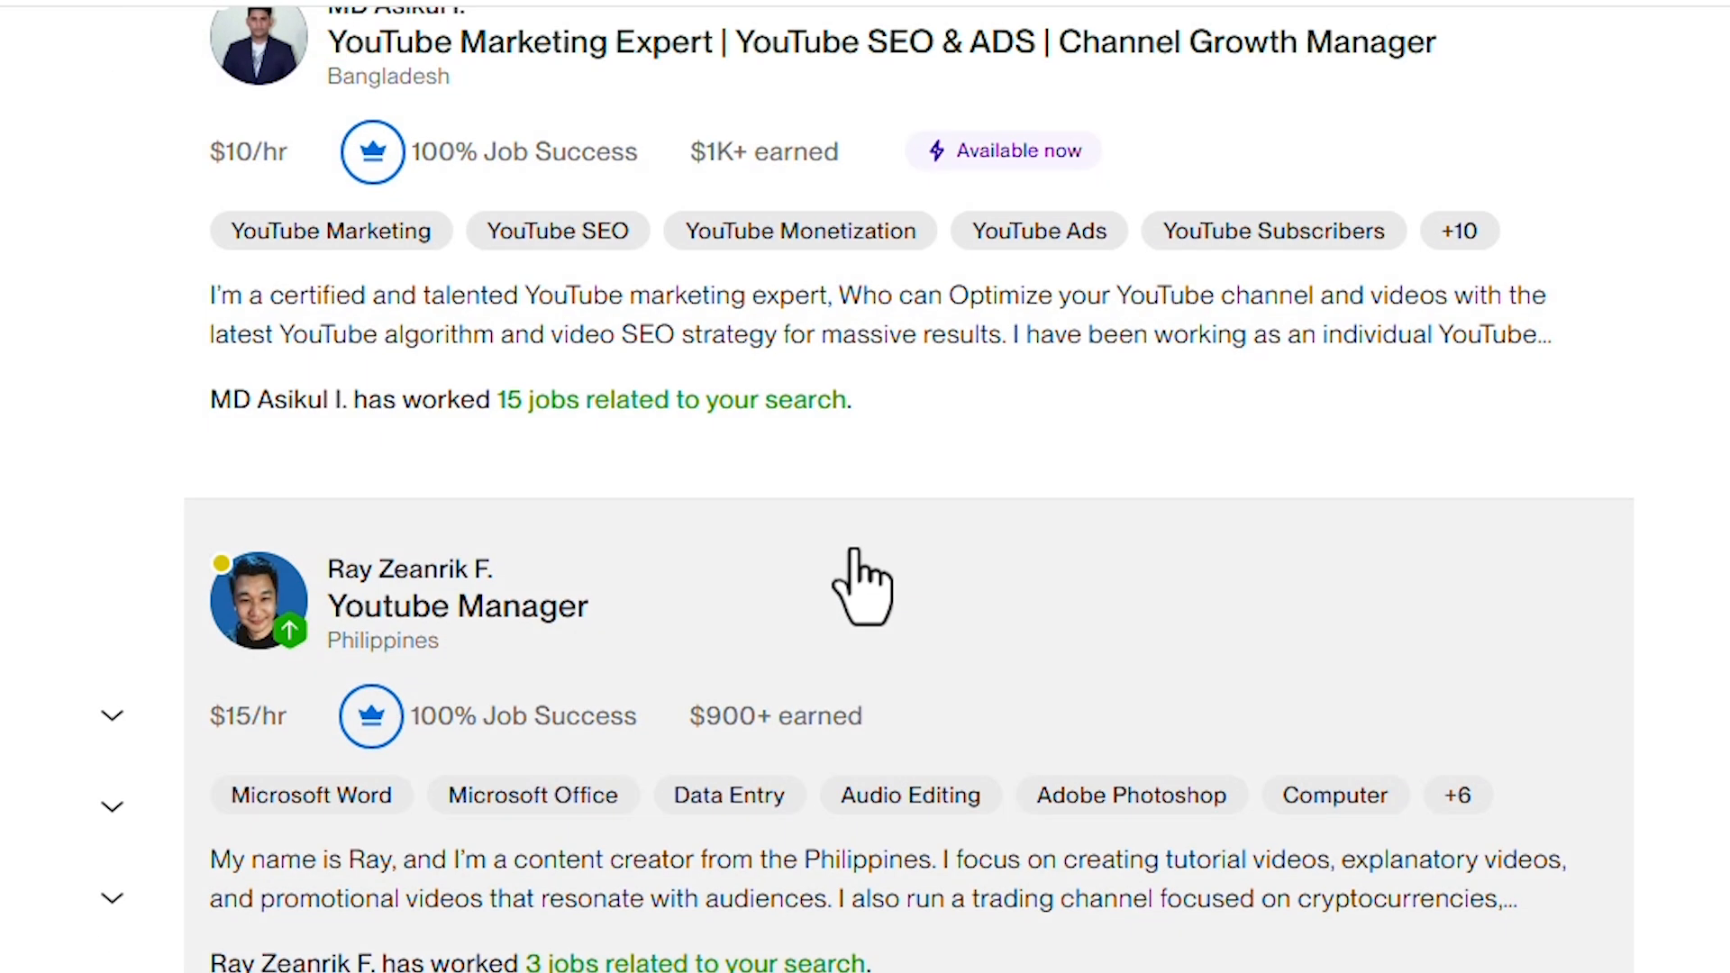
pyautogui.scroll(-2, 855, 581)
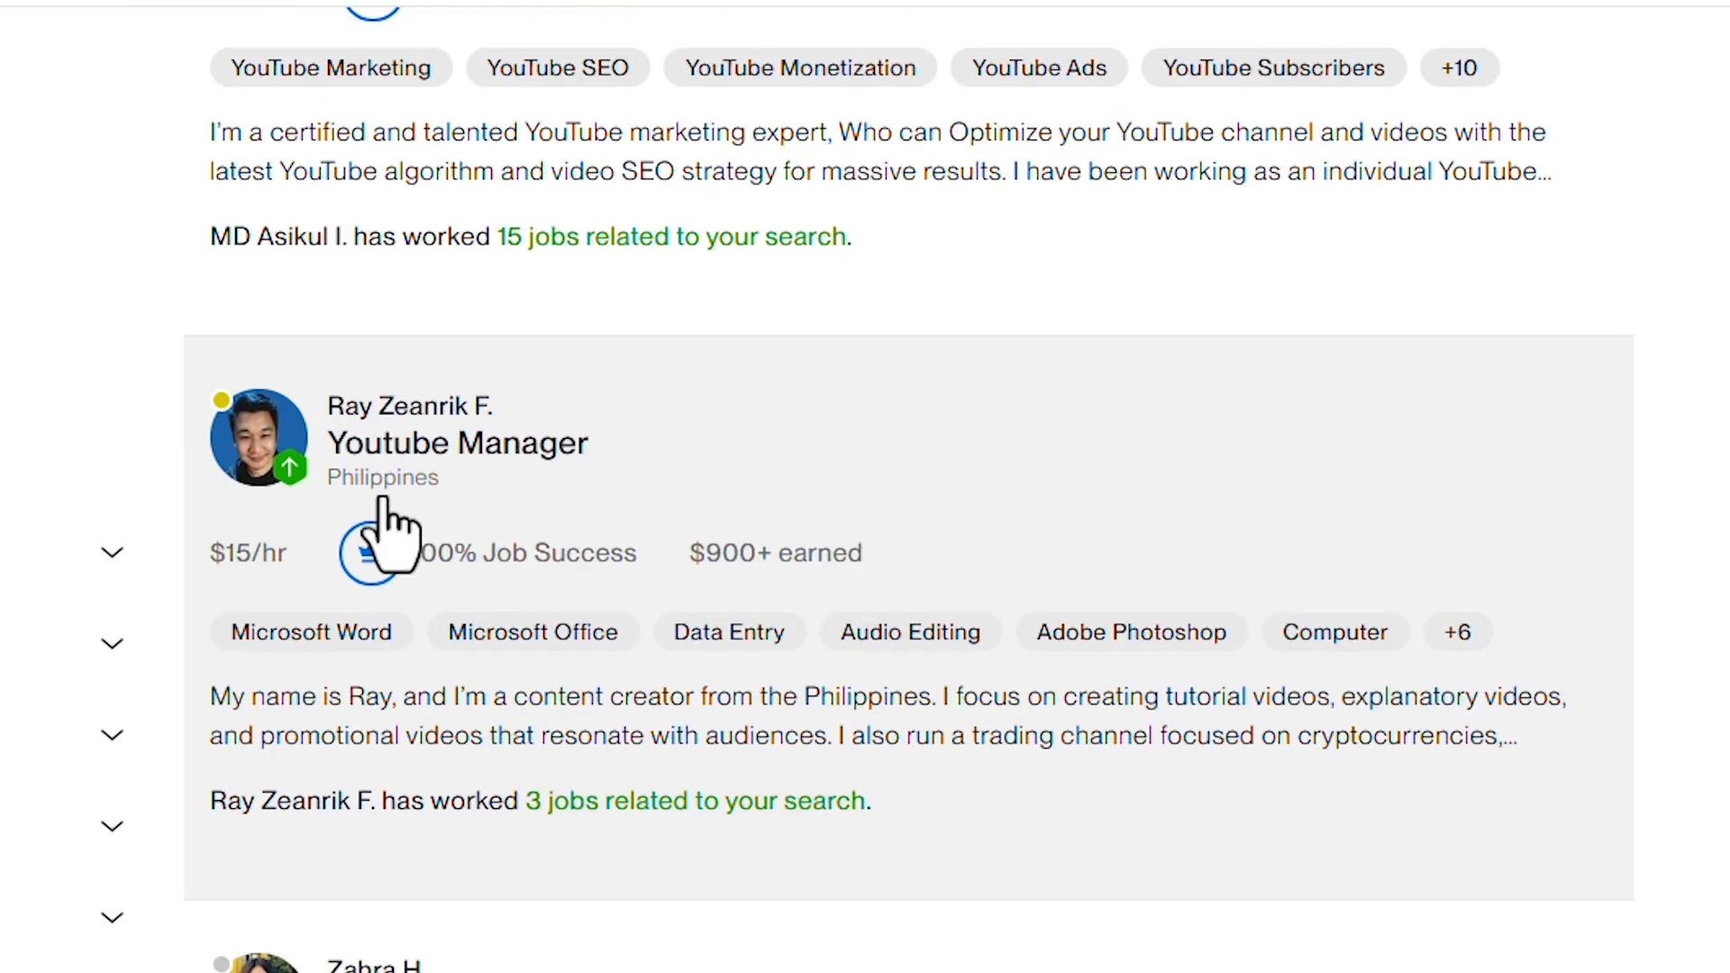
pyautogui.scroll(-7, 568, 491)
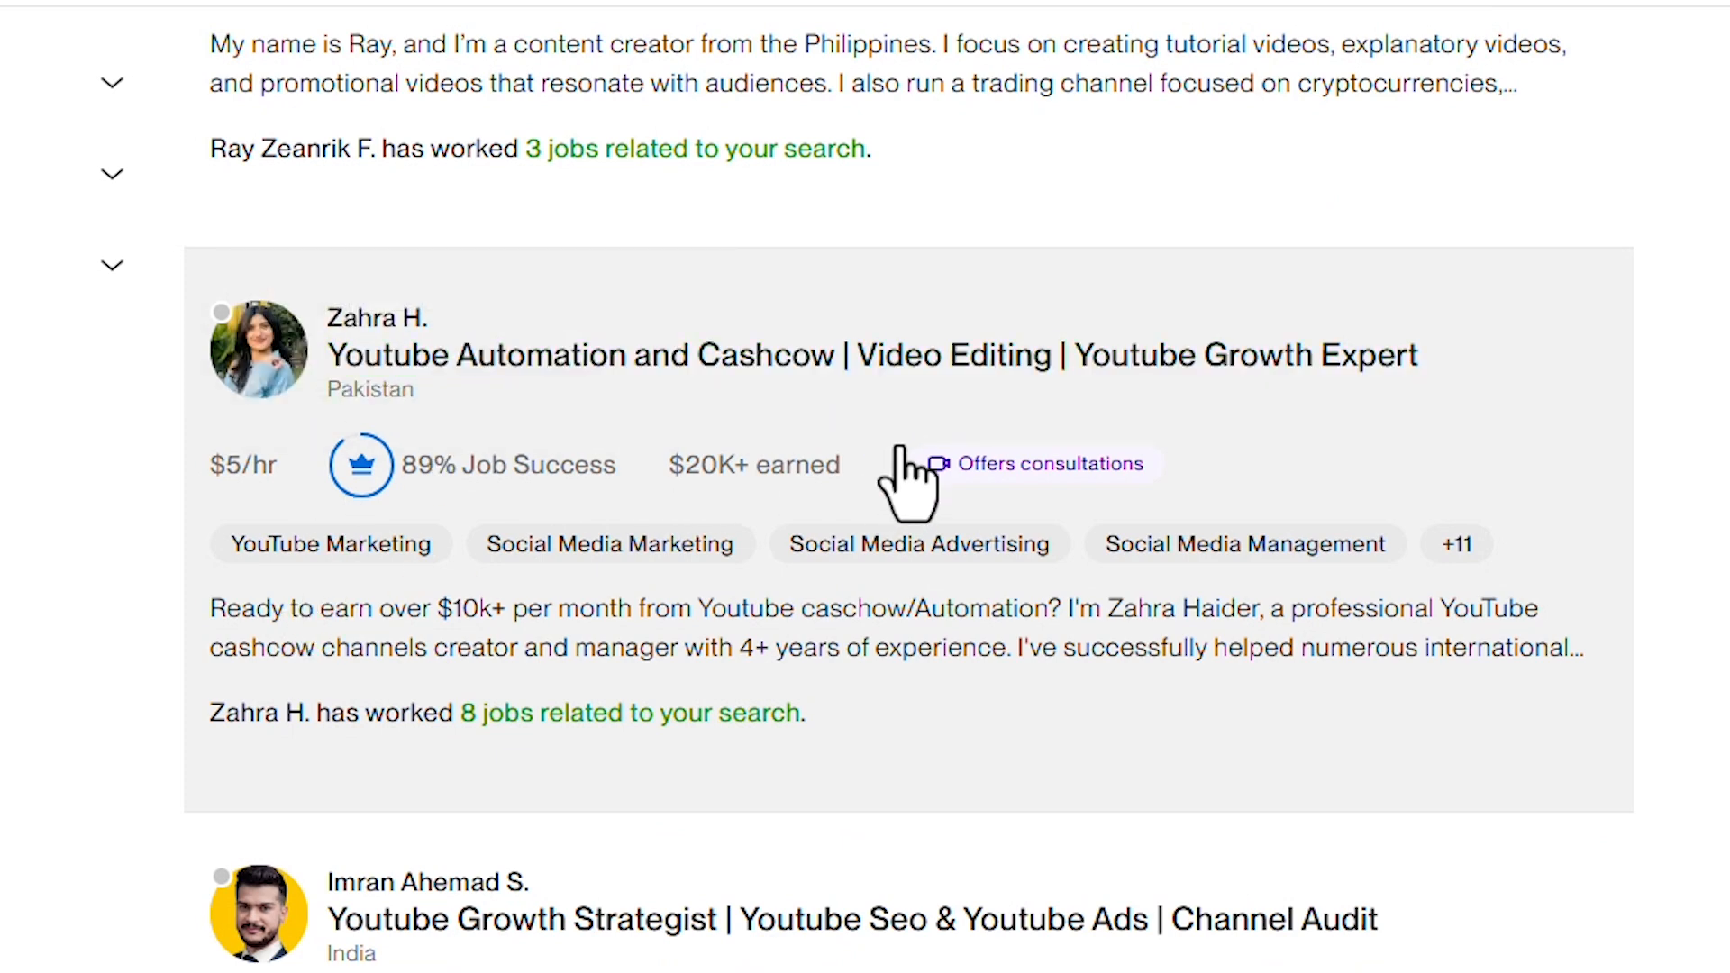
pyautogui.scroll(-1, 973, 432)
pyautogui.scroll(-3, 969, 441)
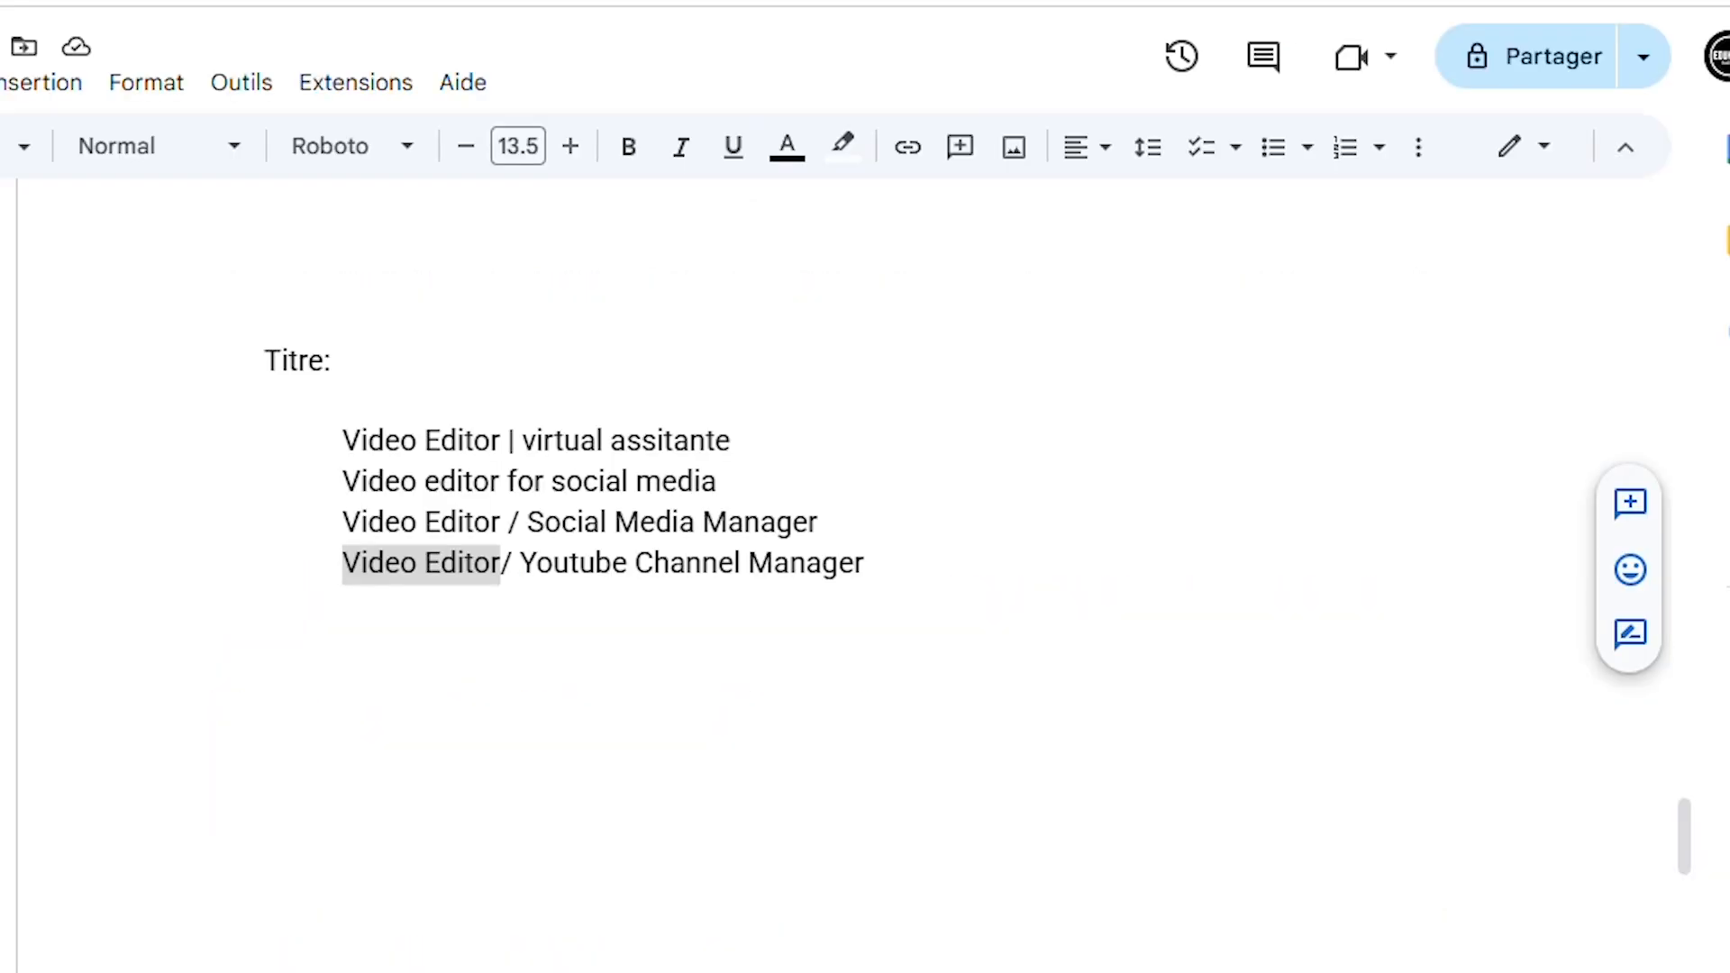
# Step: In the Google Docs document, duplicate the title "Video Editor/ Youtube Channel Manager" on the line below the list
pyautogui.moveTo(853, 563)
pyautogui.mouseDown()
pyautogui.moveTo(924, 567)
pyautogui.moveTo(880, 569)
pyautogui.mouseUp()
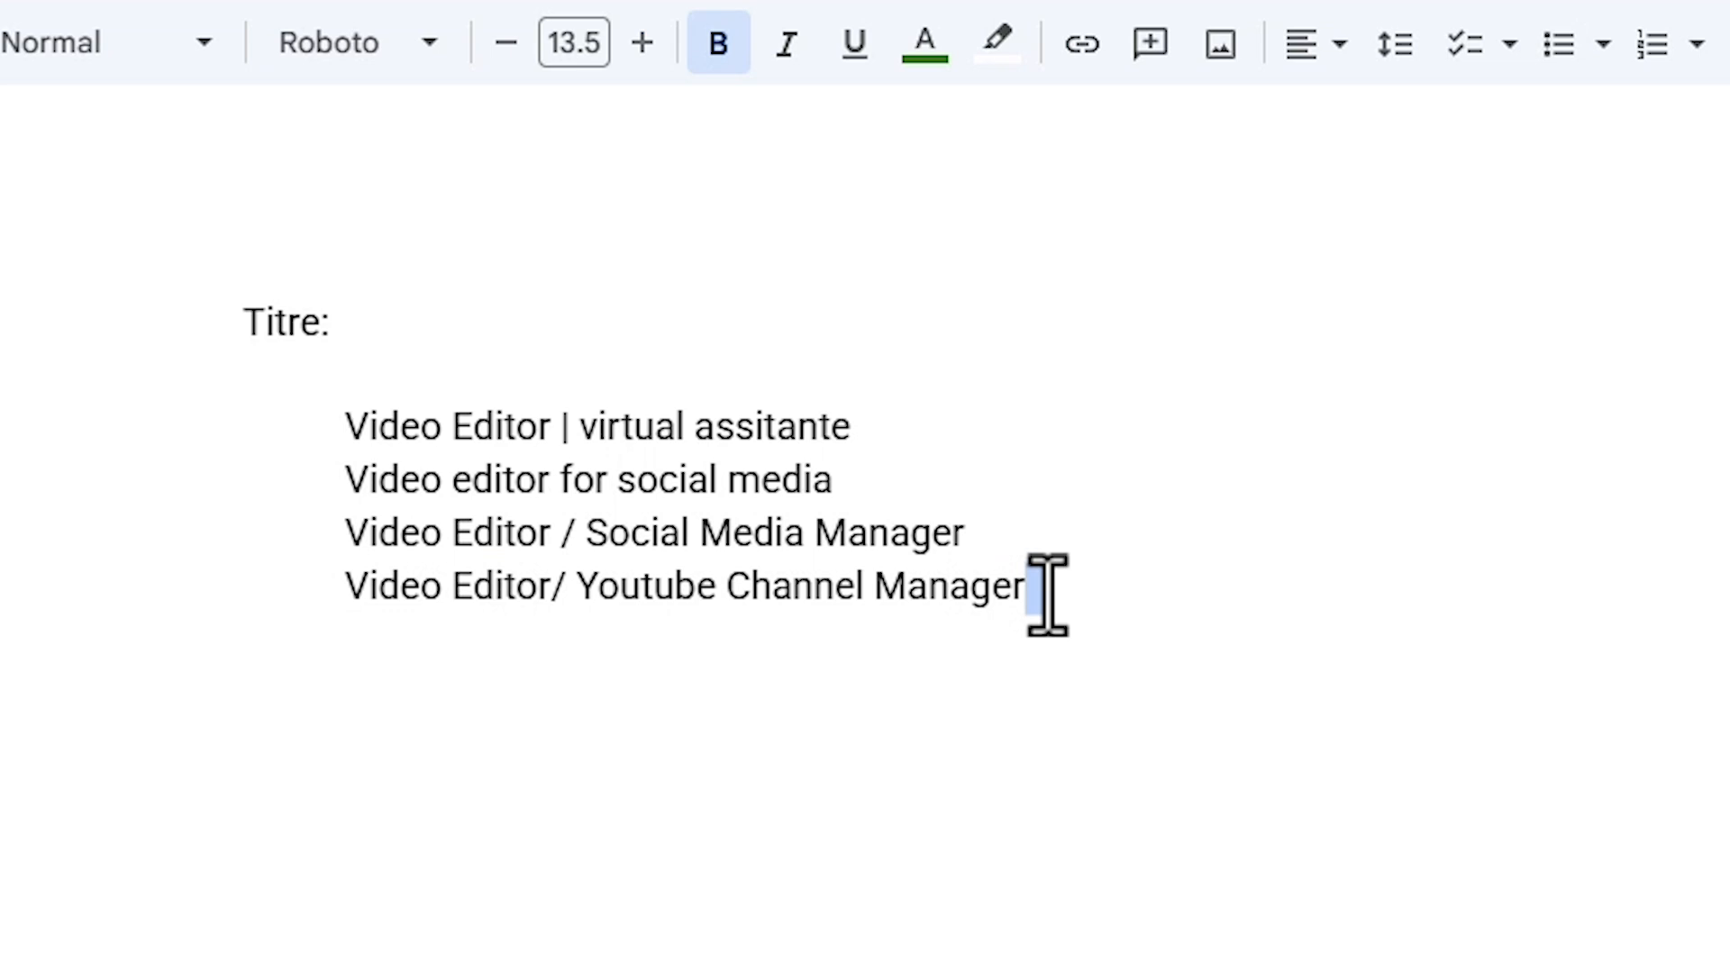
pyautogui.moveTo(1046, 594); pyautogui.dragTo(371, 595)
pyautogui.hotkey('ctrl', 'z')
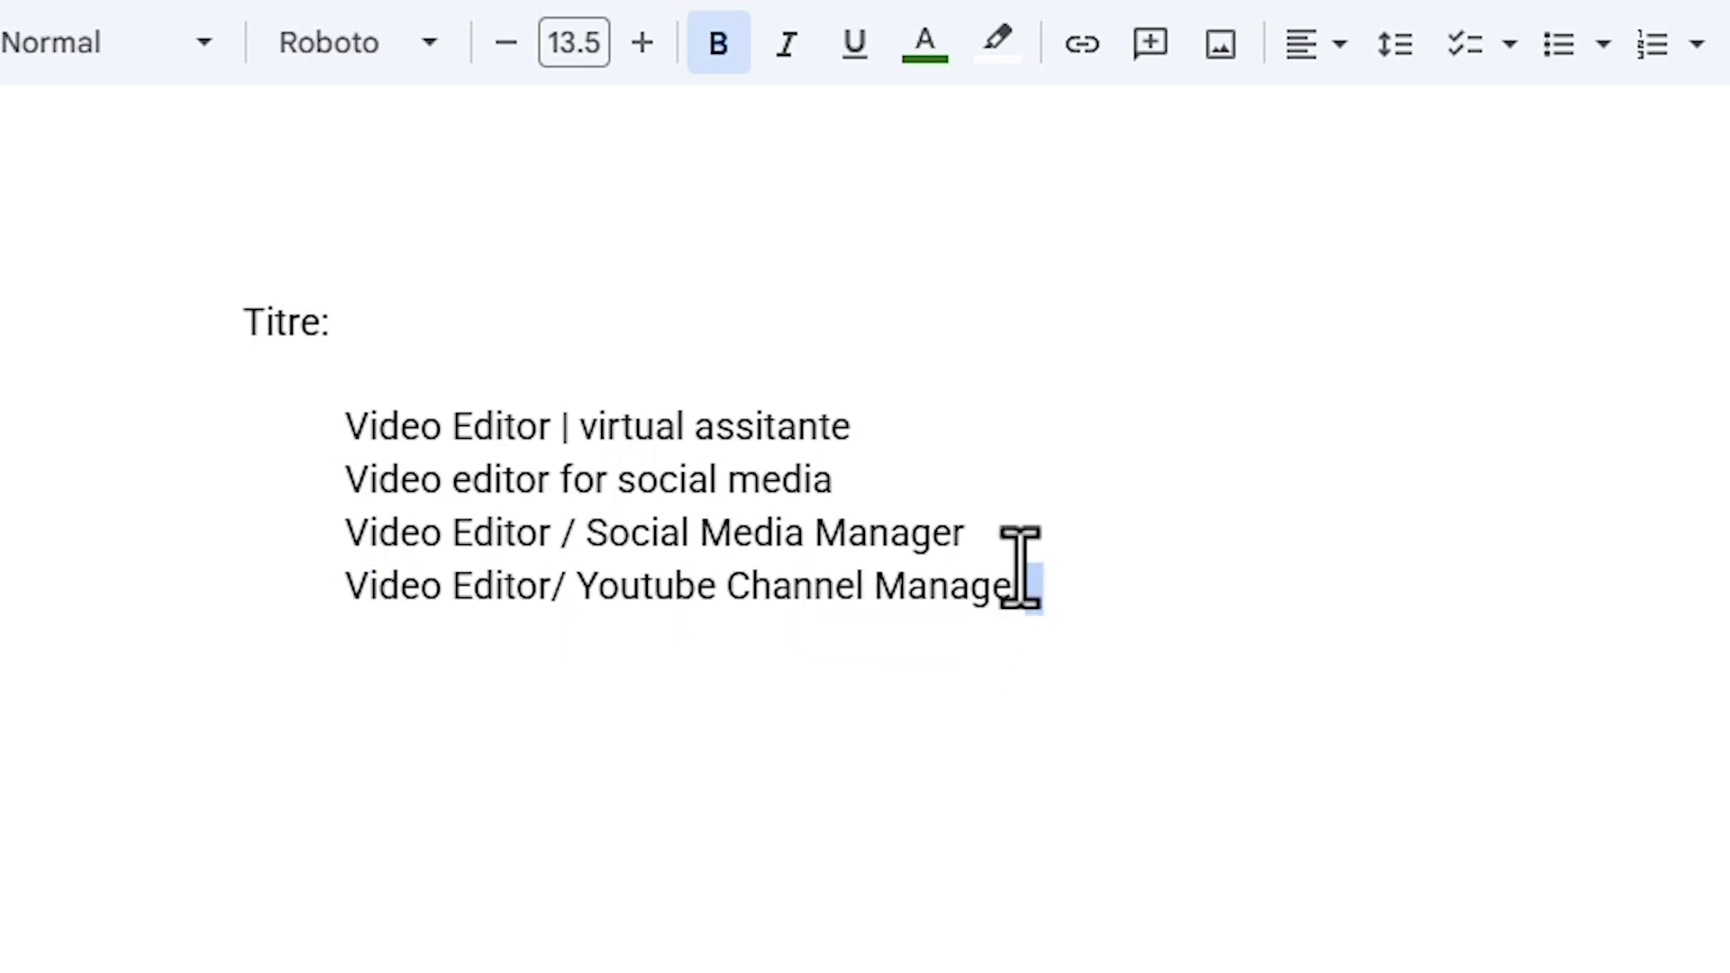
pyautogui.moveTo(1077, 598); pyautogui.dragTo(347, 596)
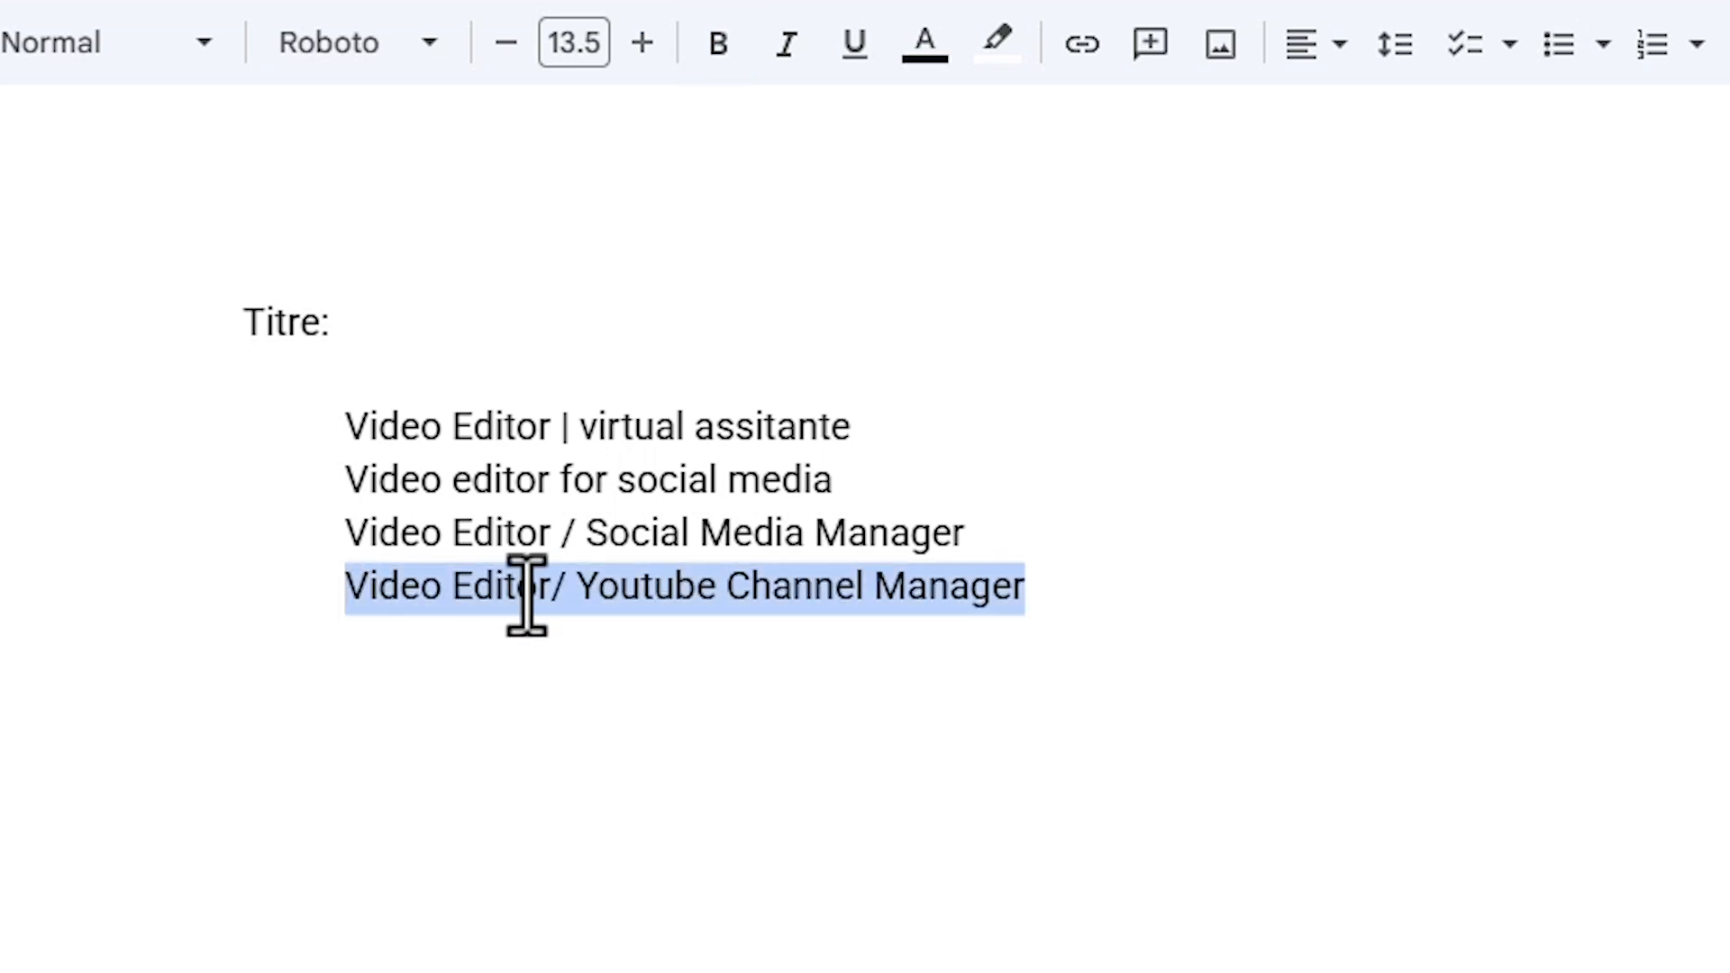
pyautogui.rightClick(532, 598)
pyautogui.click(632, 261)
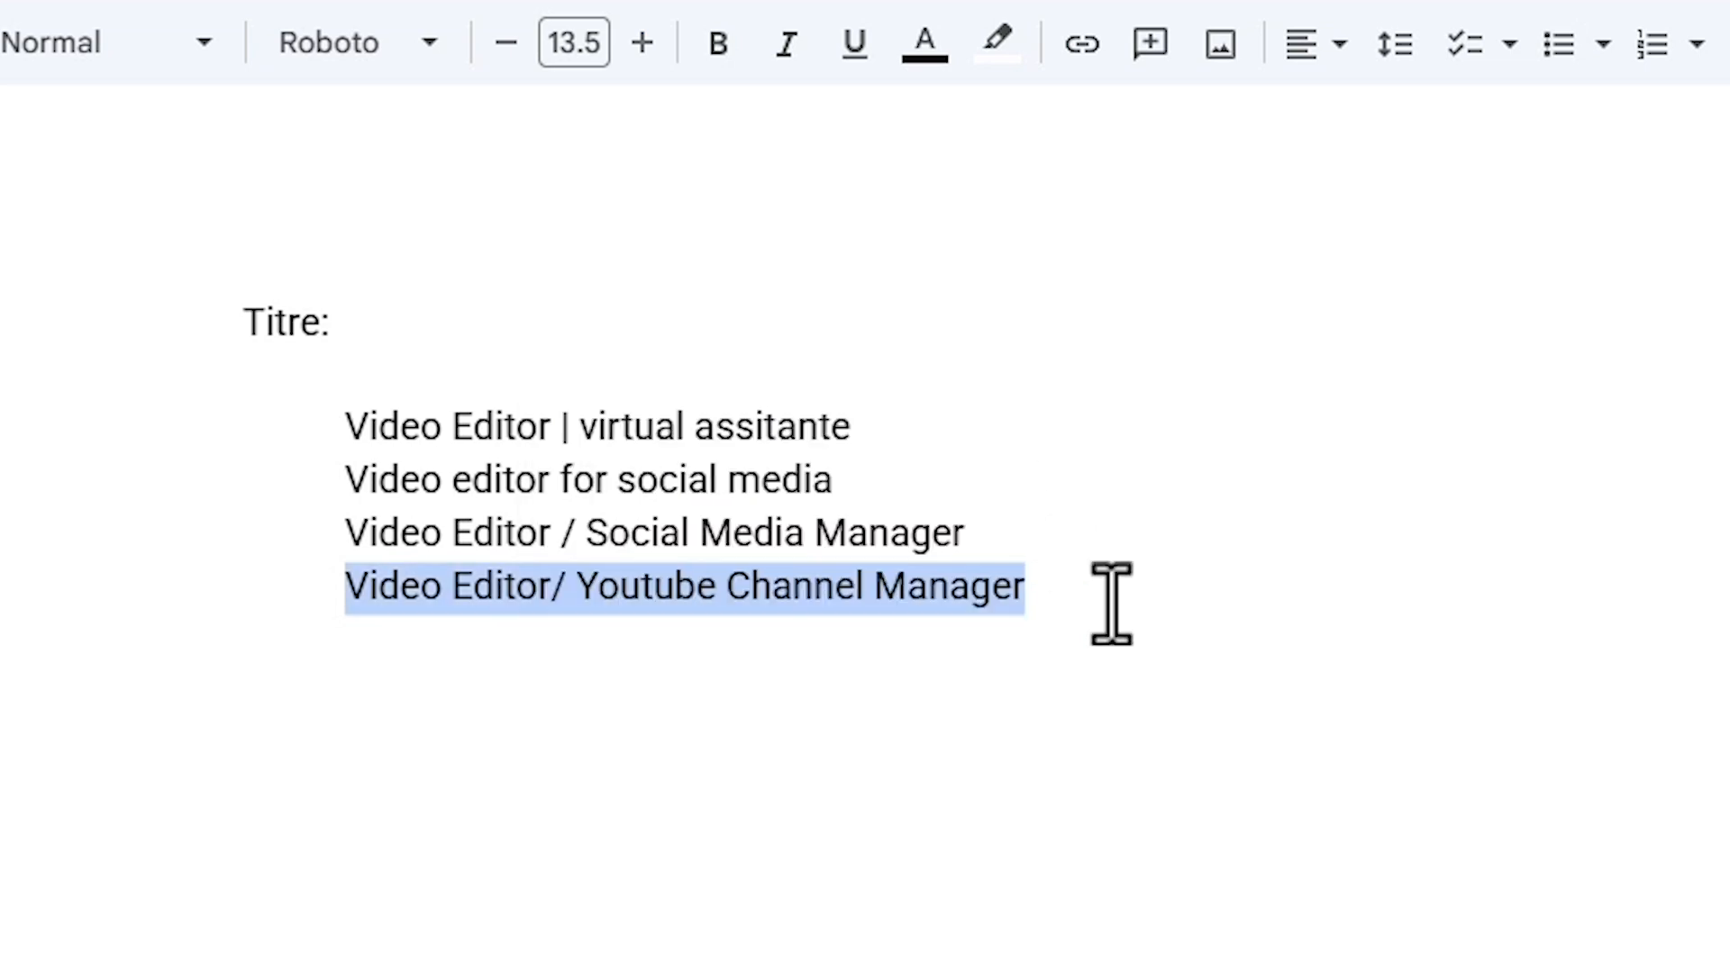
pyautogui.click(1111, 598)
pyautogui.hotkey('ctrl', 'v')
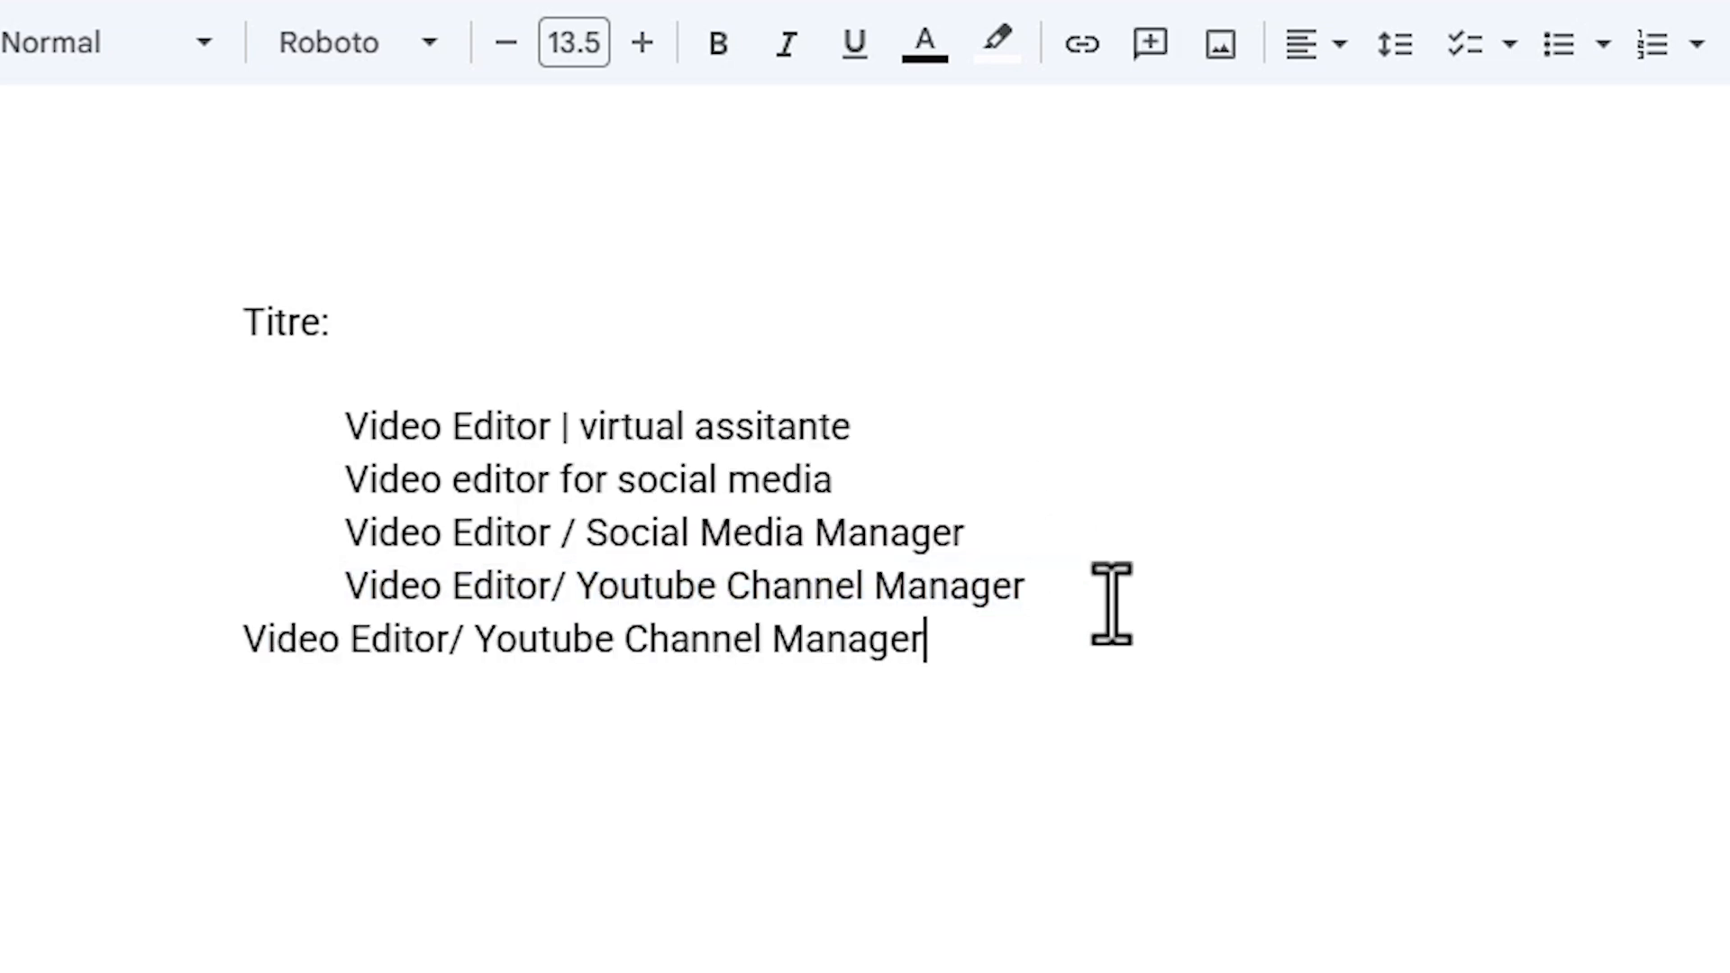
# Step: Indent the duplicated title to line up with the others and insert "SEO /" before "Manager"
pyautogui.doubleClick(212, 636)
pyautogui.click(212, 629)
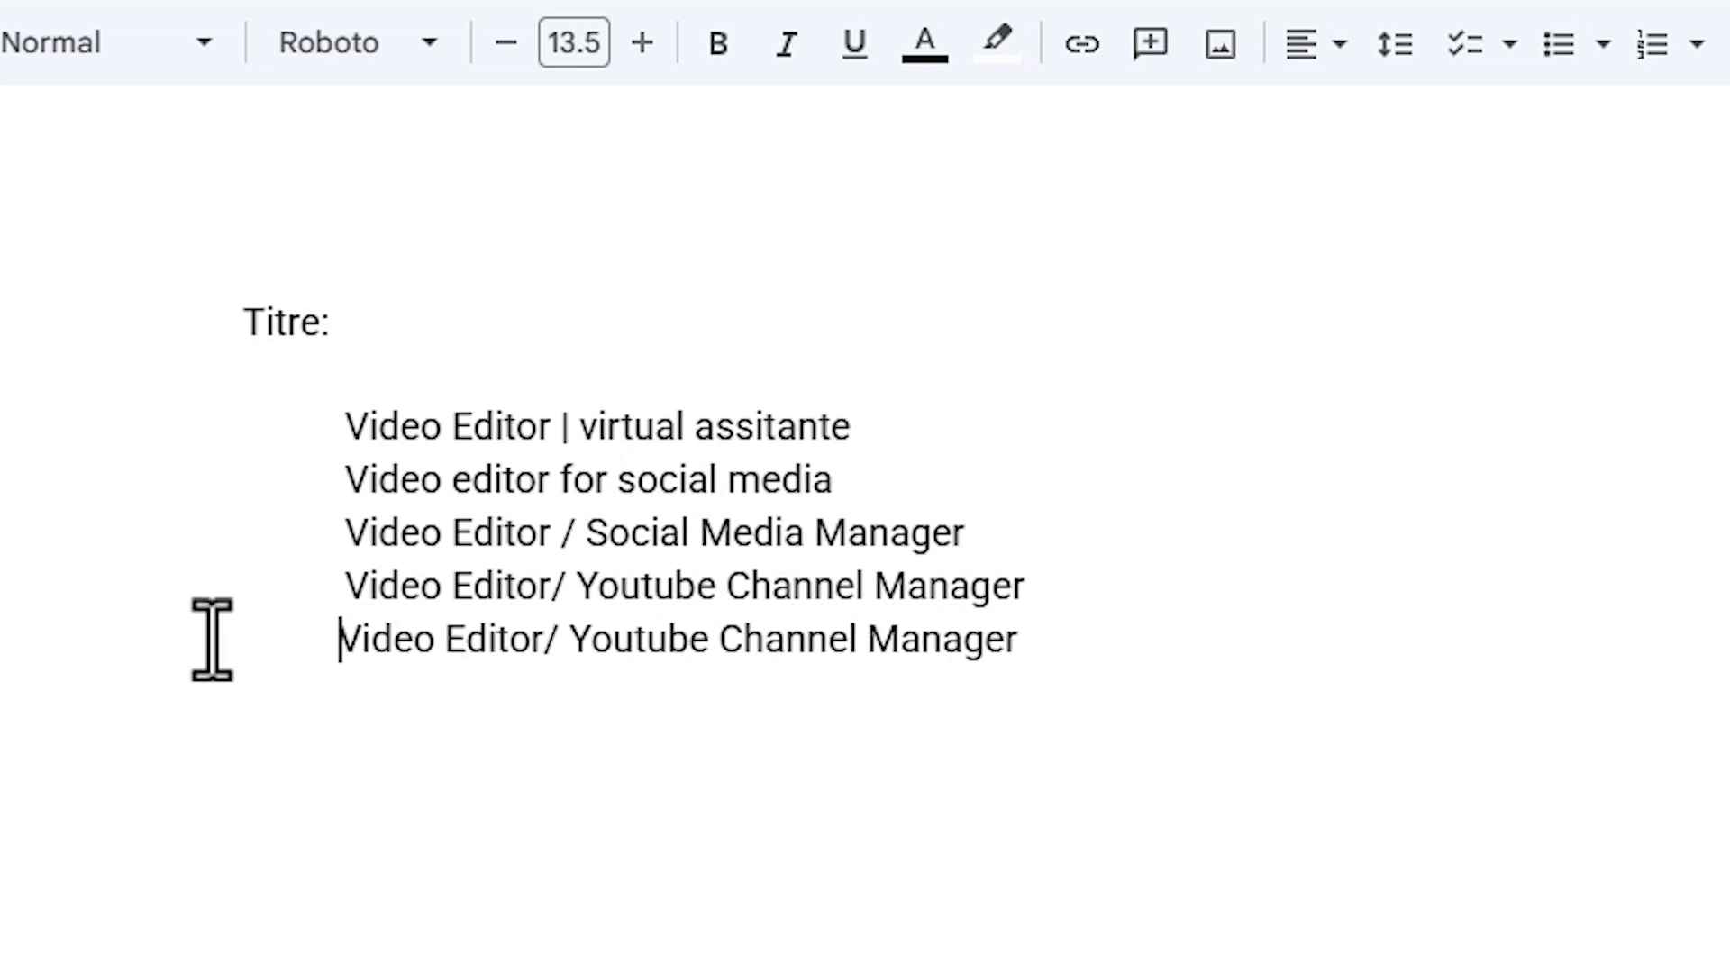
pyautogui.click(851, 635)
pyautogui.write('SEO ')
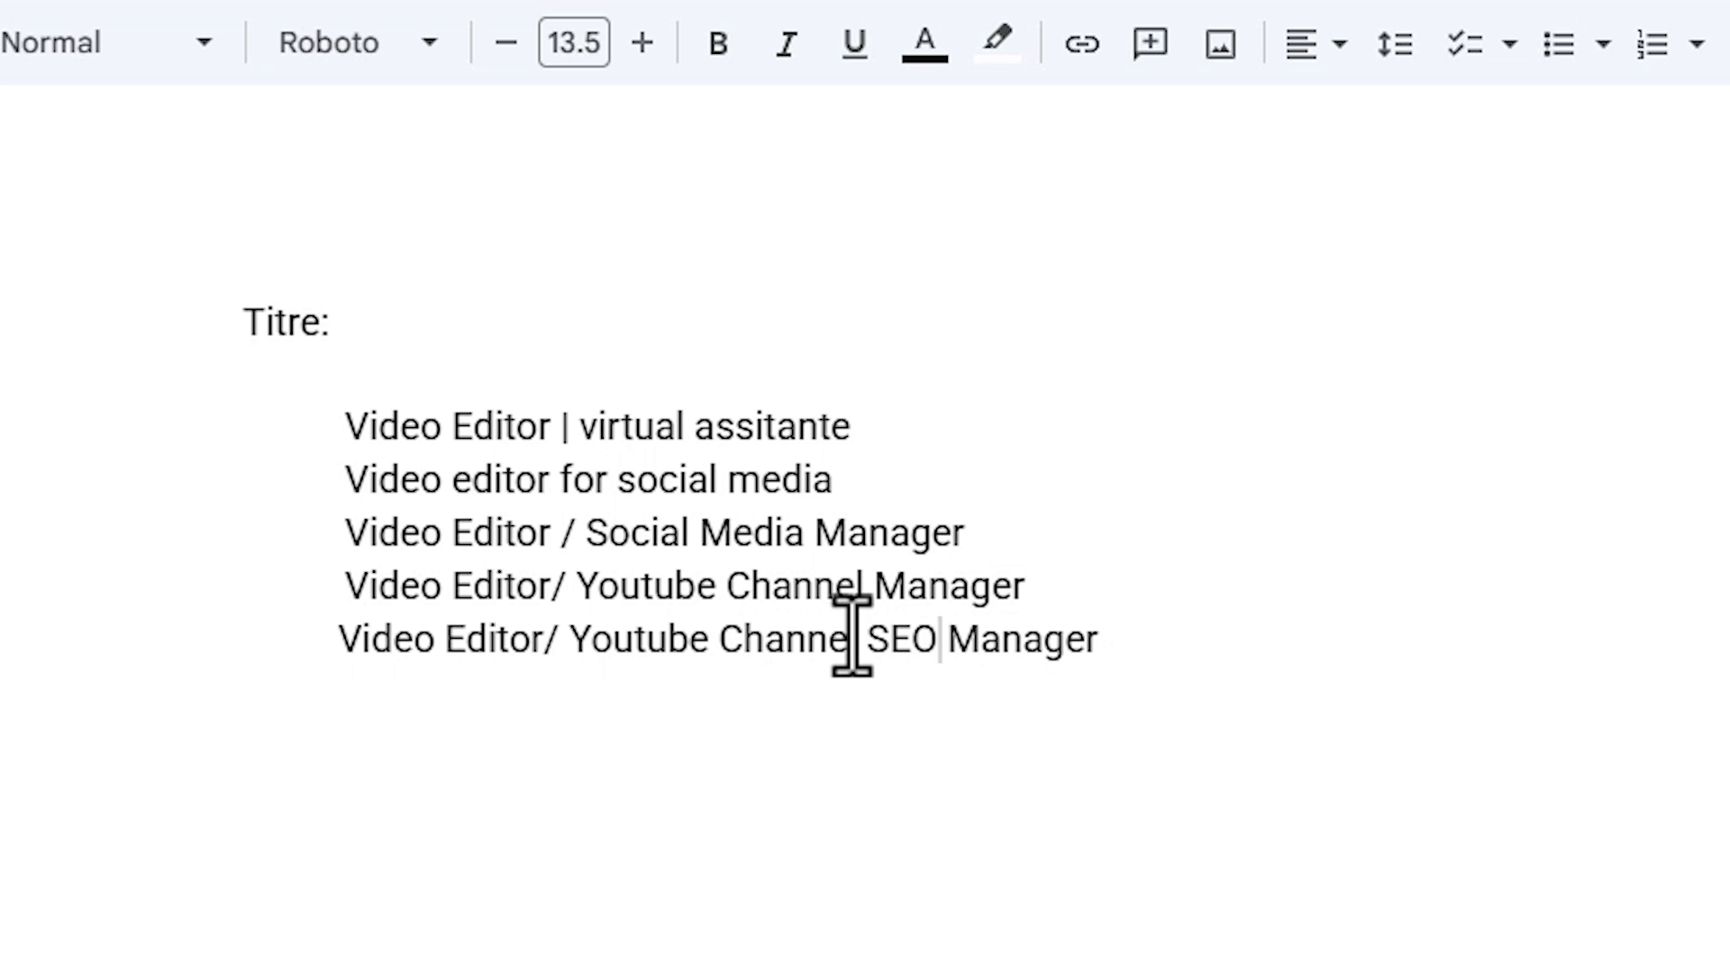
pyautogui.write('/')
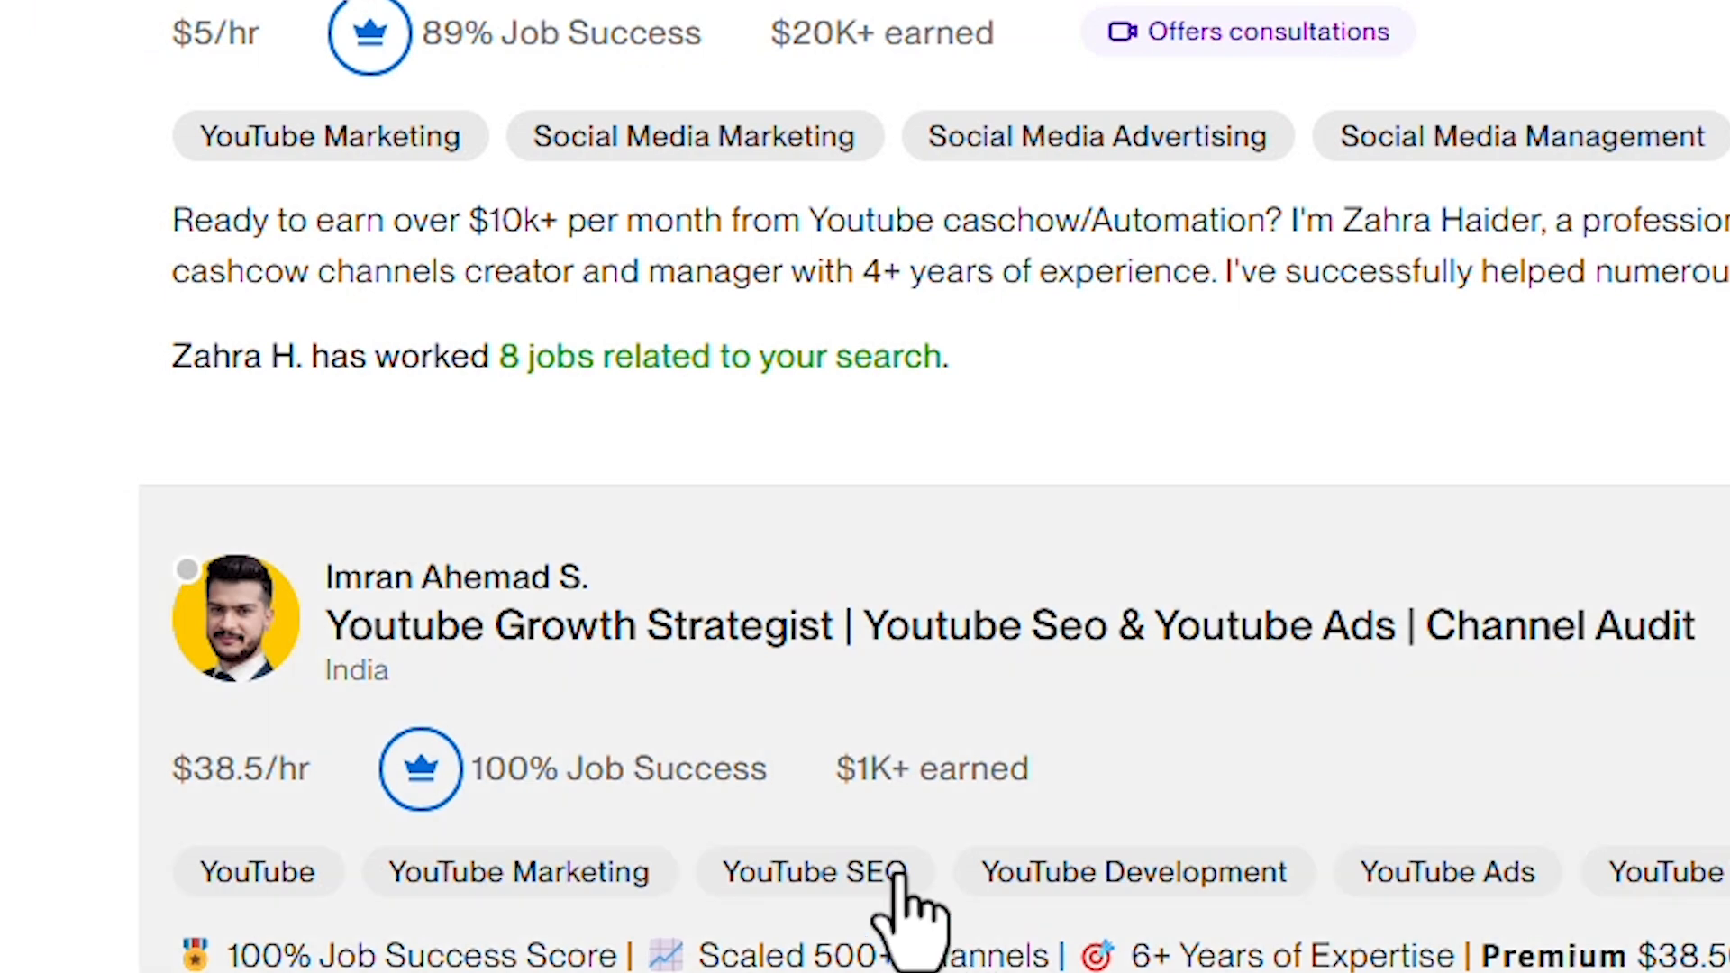
# Step: Return to the Upwork talent results, skim the remaining freelancers, and open your own freelancer profile
pyautogui.scroll(-10, 892, 842)
pyautogui.scroll(10, 892, 842)
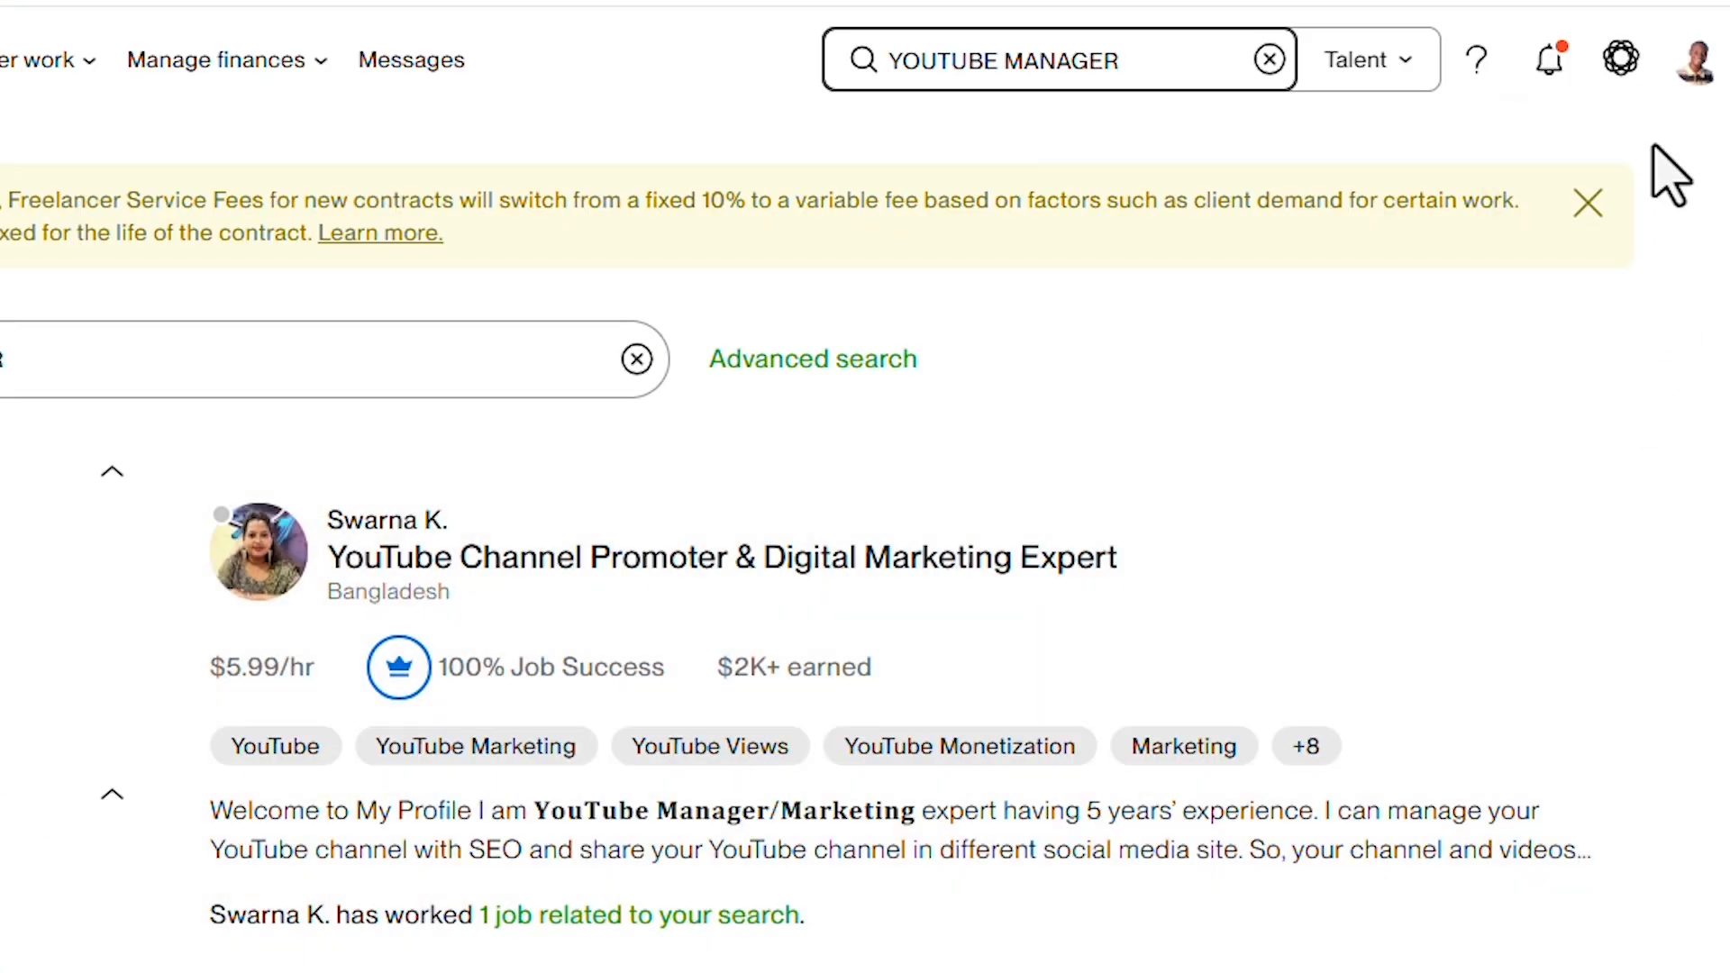
pyautogui.click(1698, 65)
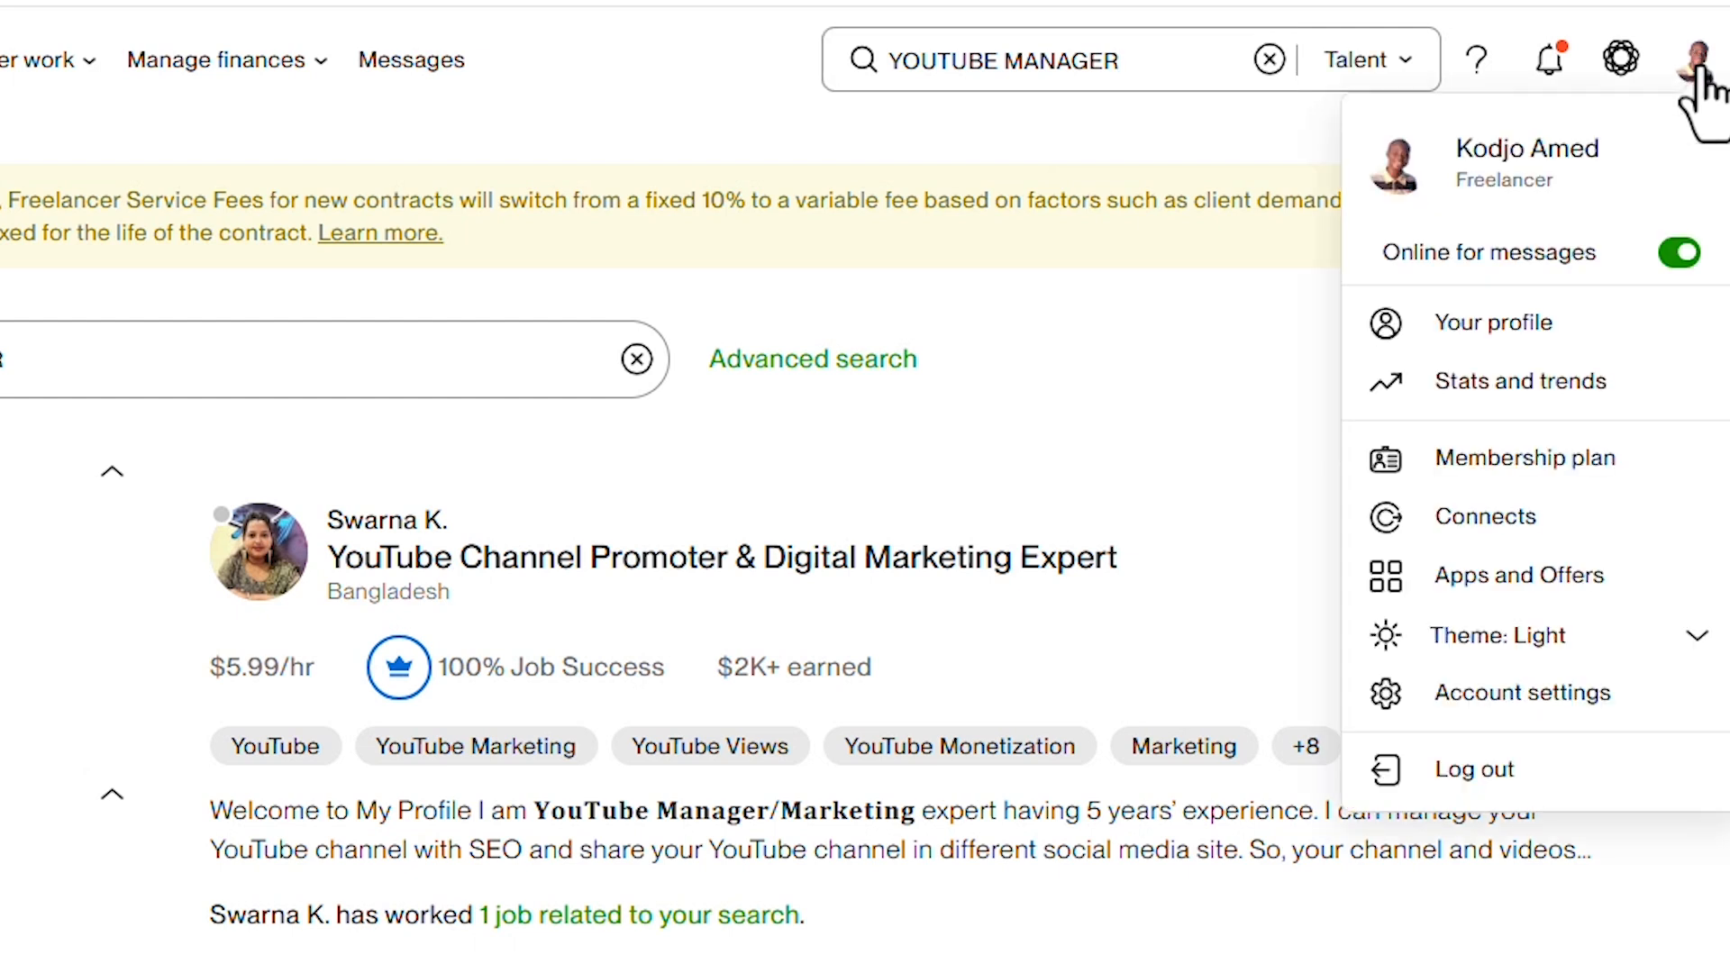
pyautogui.click(1498, 340)
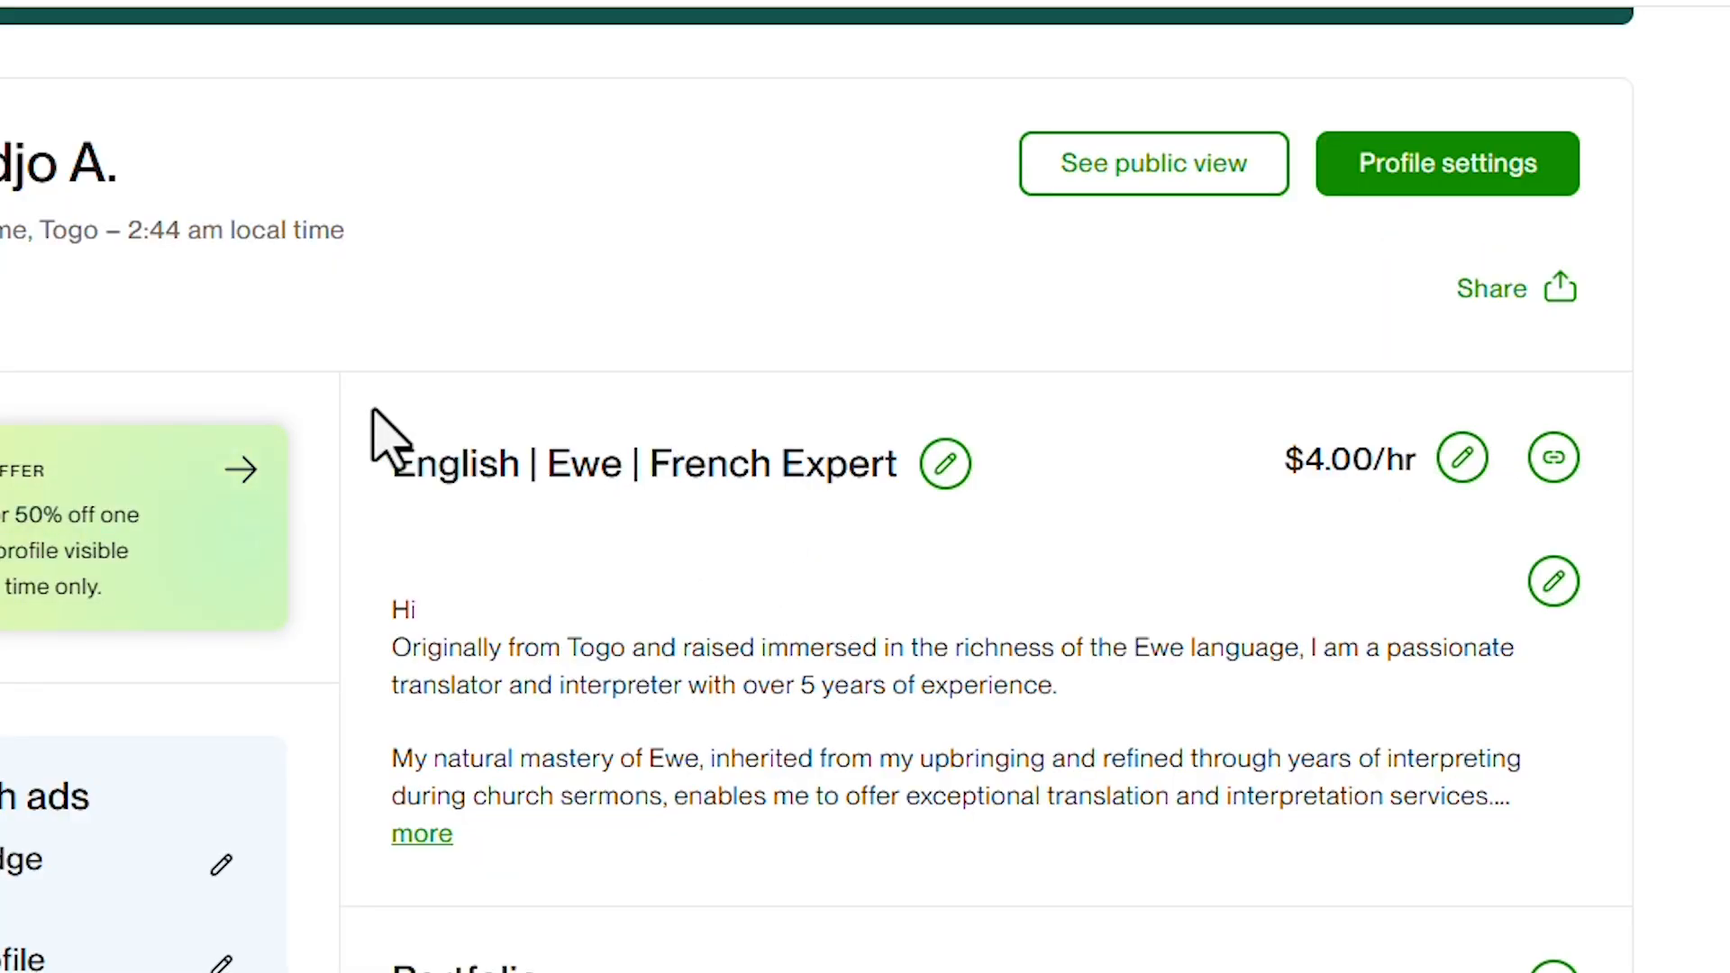
# Step: Replace the profile title with "Video Editor/ Youtube Channel Manager" and save it
pyautogui.click(946, 468)
pyautogui.hotkey('ctrl', 'a')
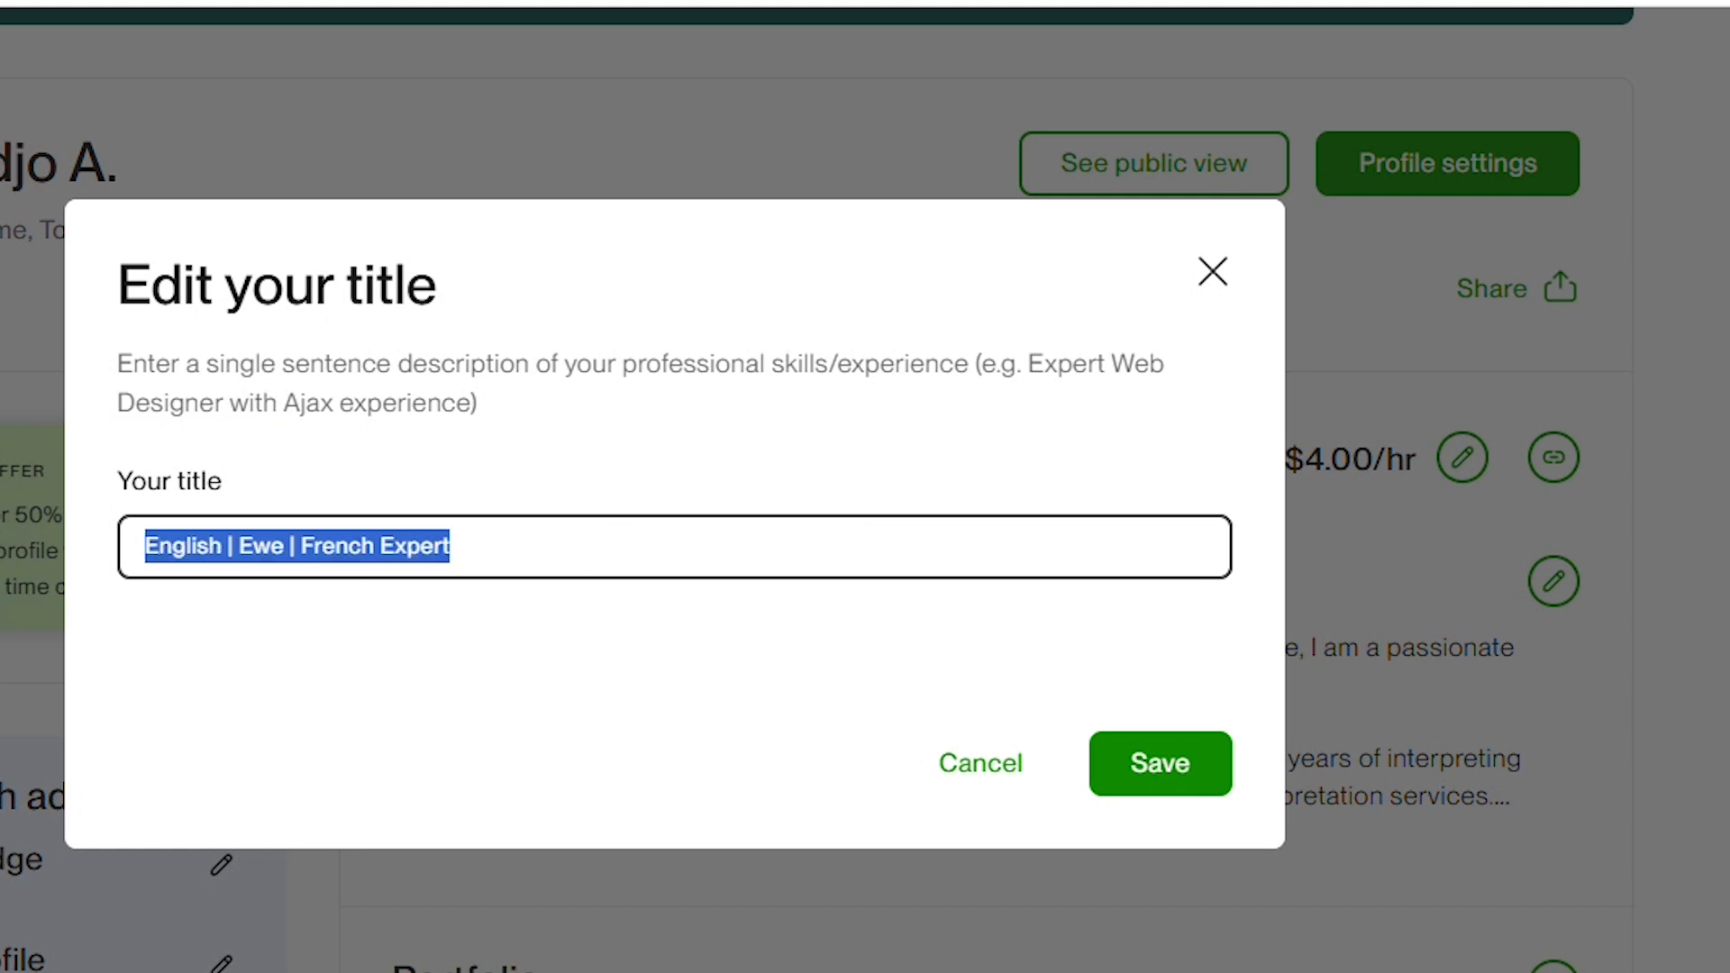
pyautogui.hotkey('ctrl', 'v')
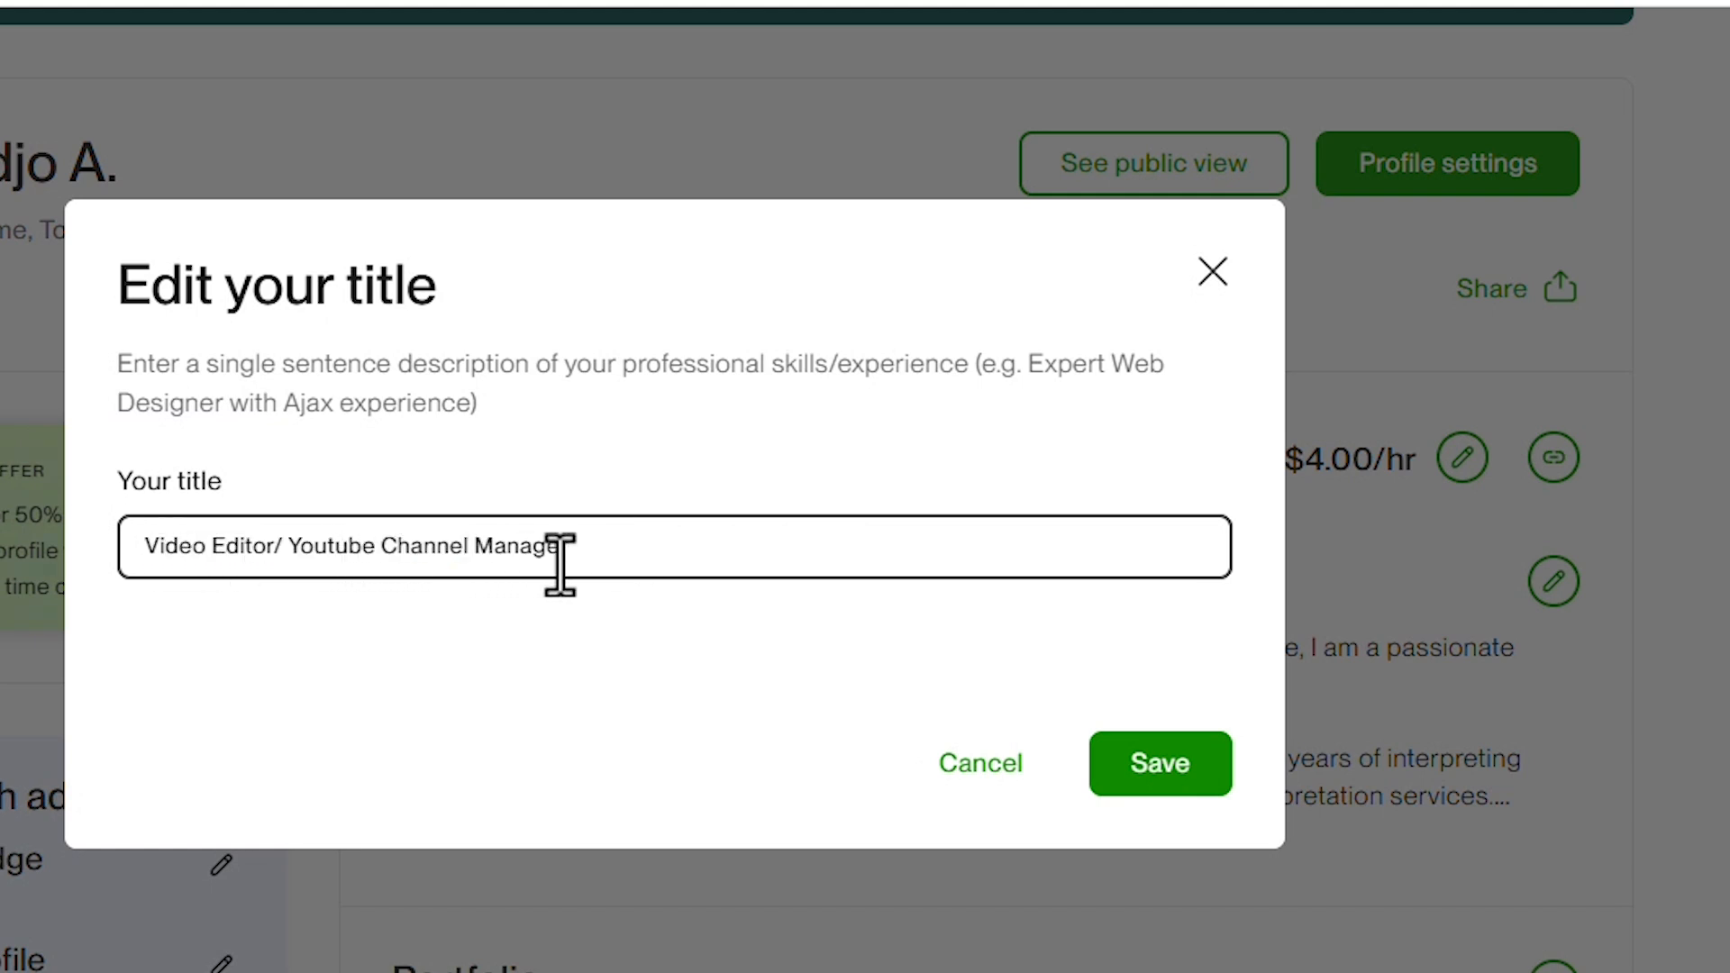
pyautogui.click(1171, 766)
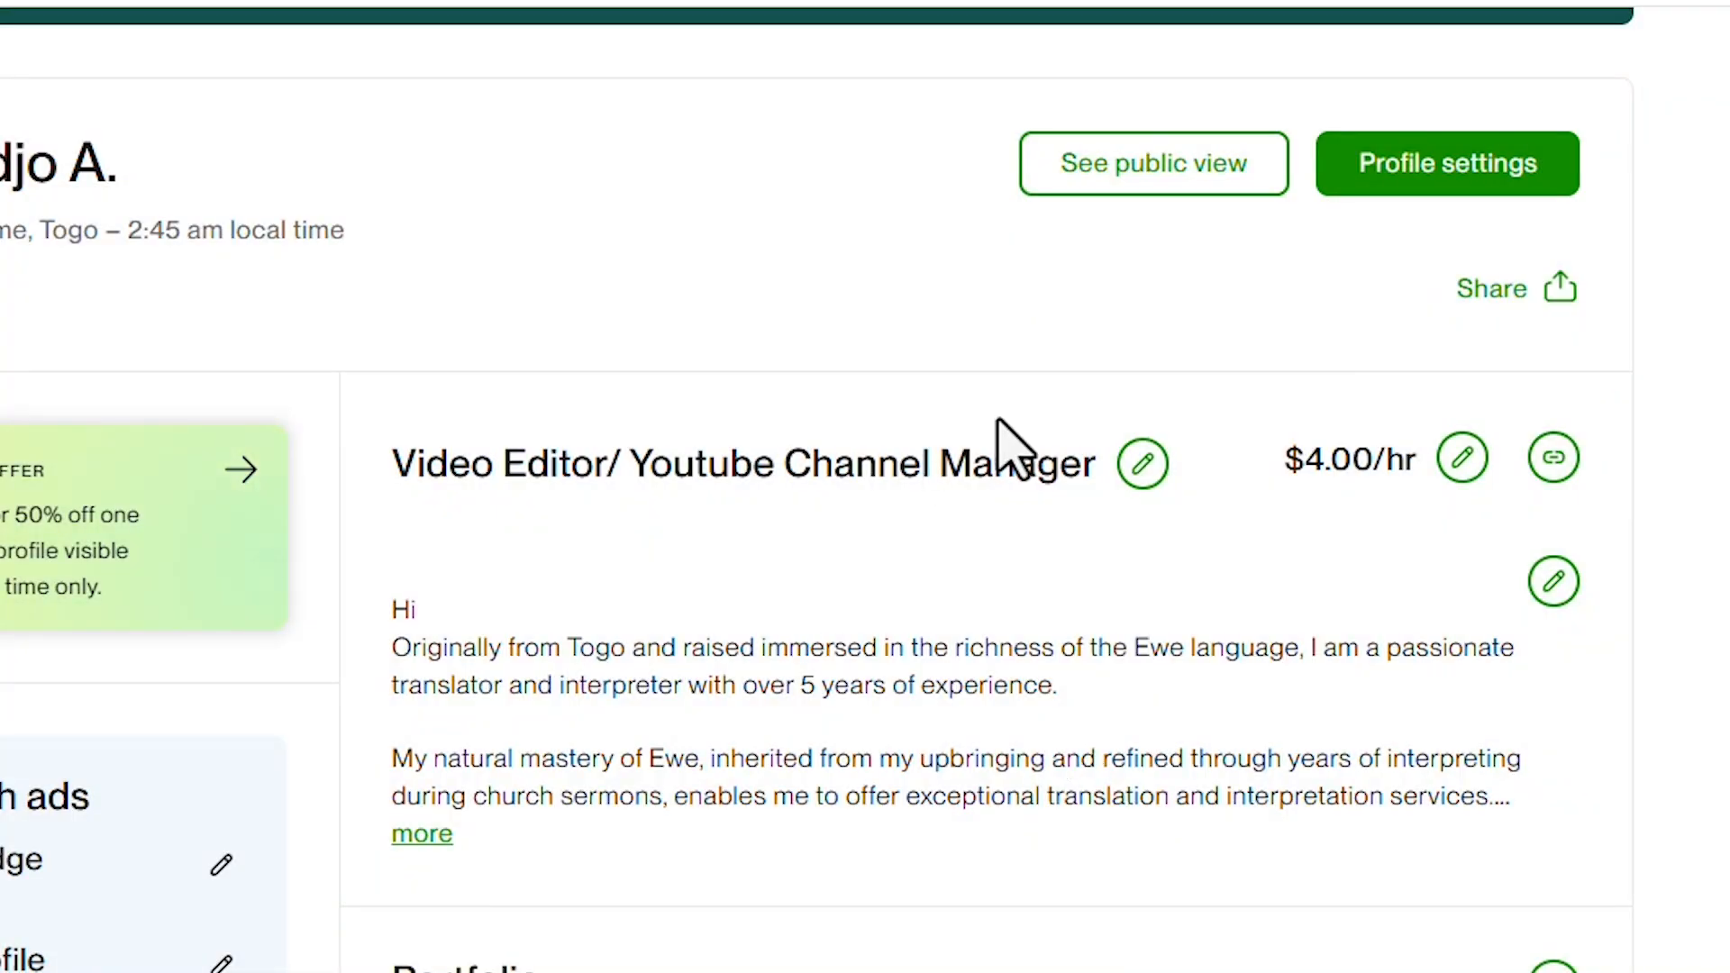
# Step: Open the public view of the freelancer profile and check its title and the rest of the page
pyautogui.click(1117, 178)
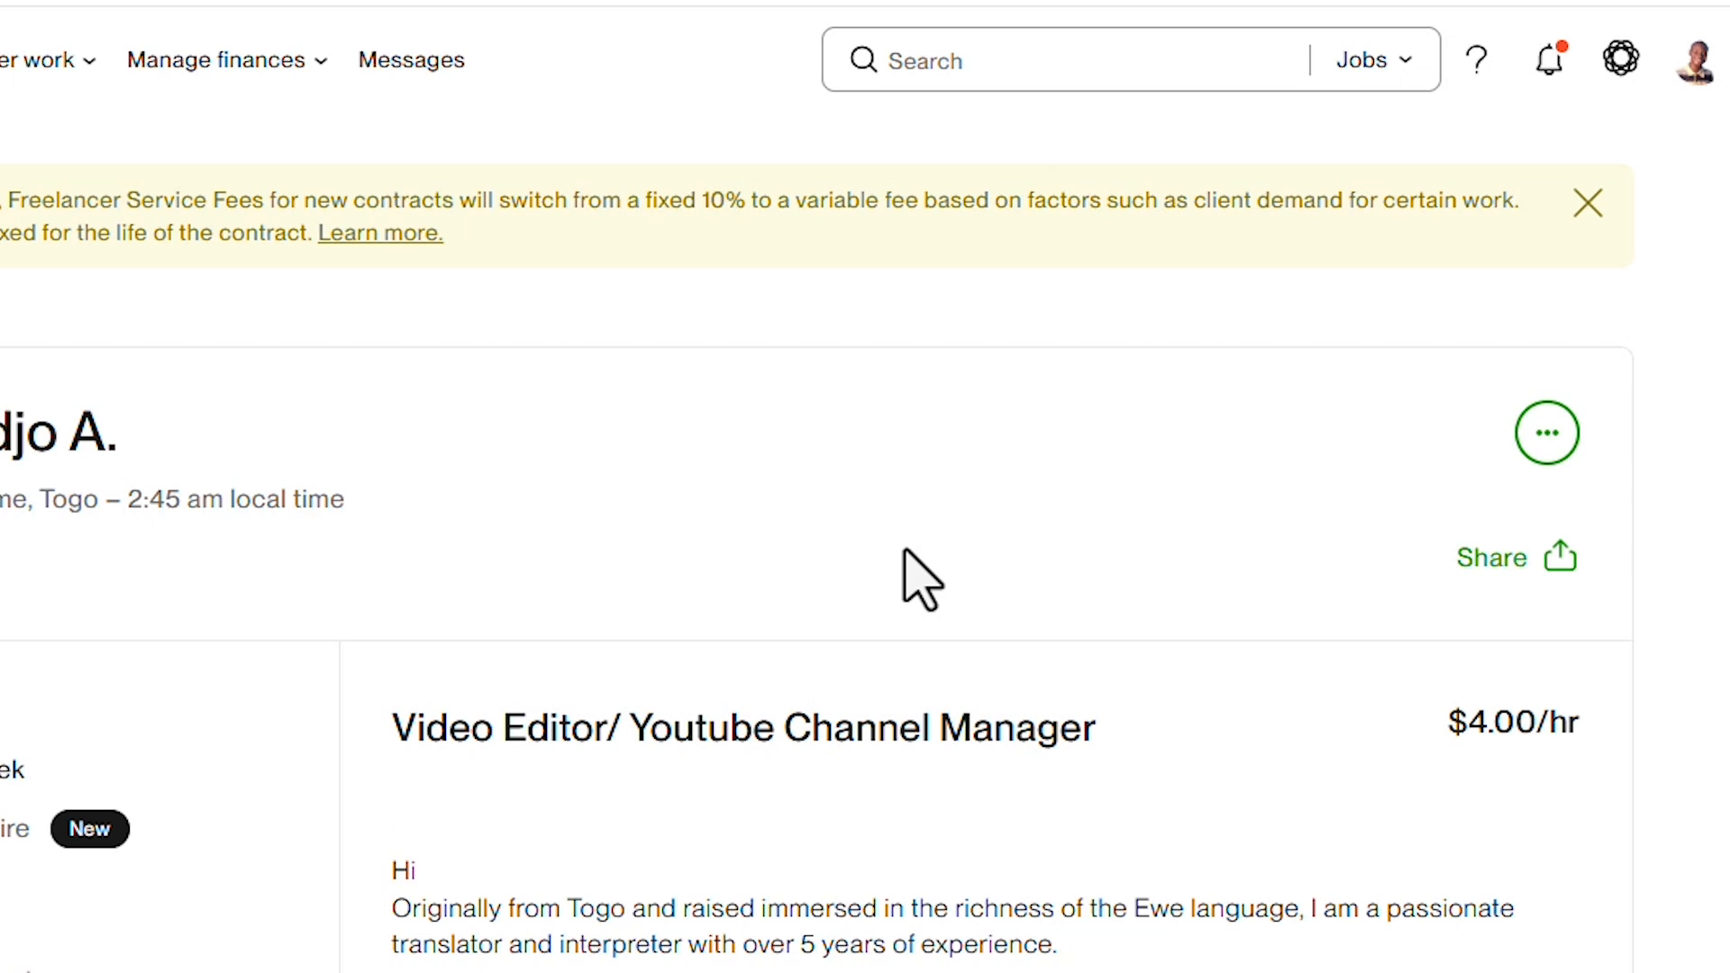
pyautogui.scroll(-3, 904, 552)
pyautogui.moveTo(396, 402); pyautogui.dragTo(1157, 401)
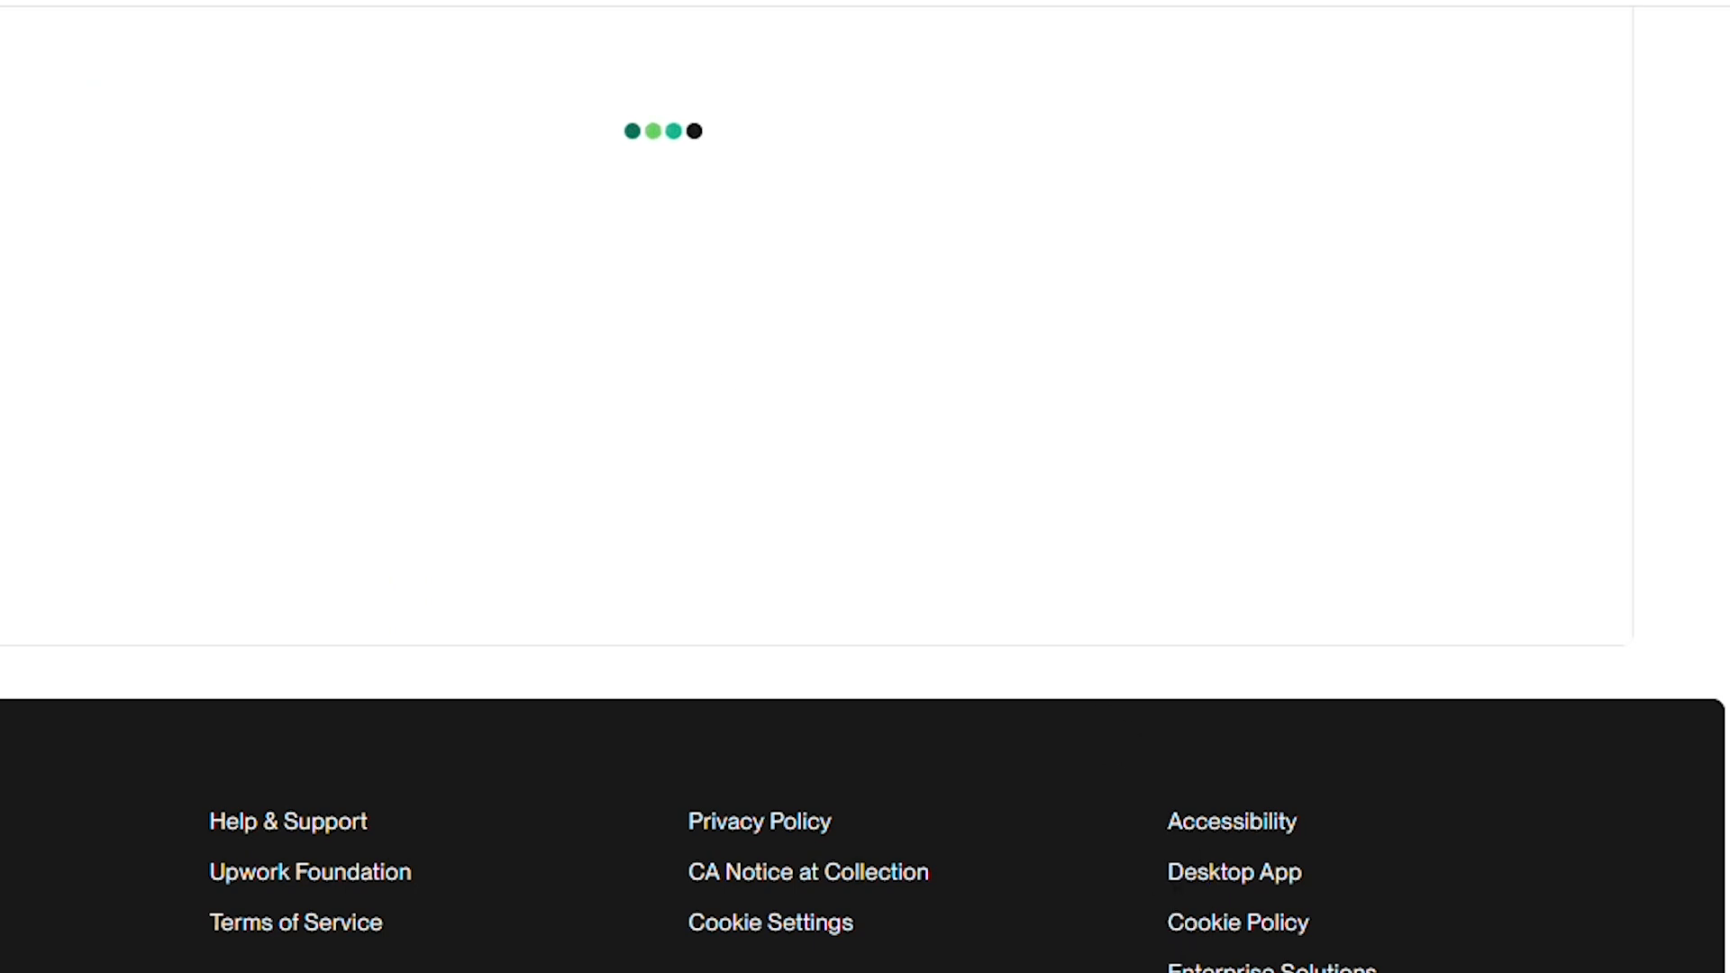
pyautogui.scroll(-2, 879, 676)
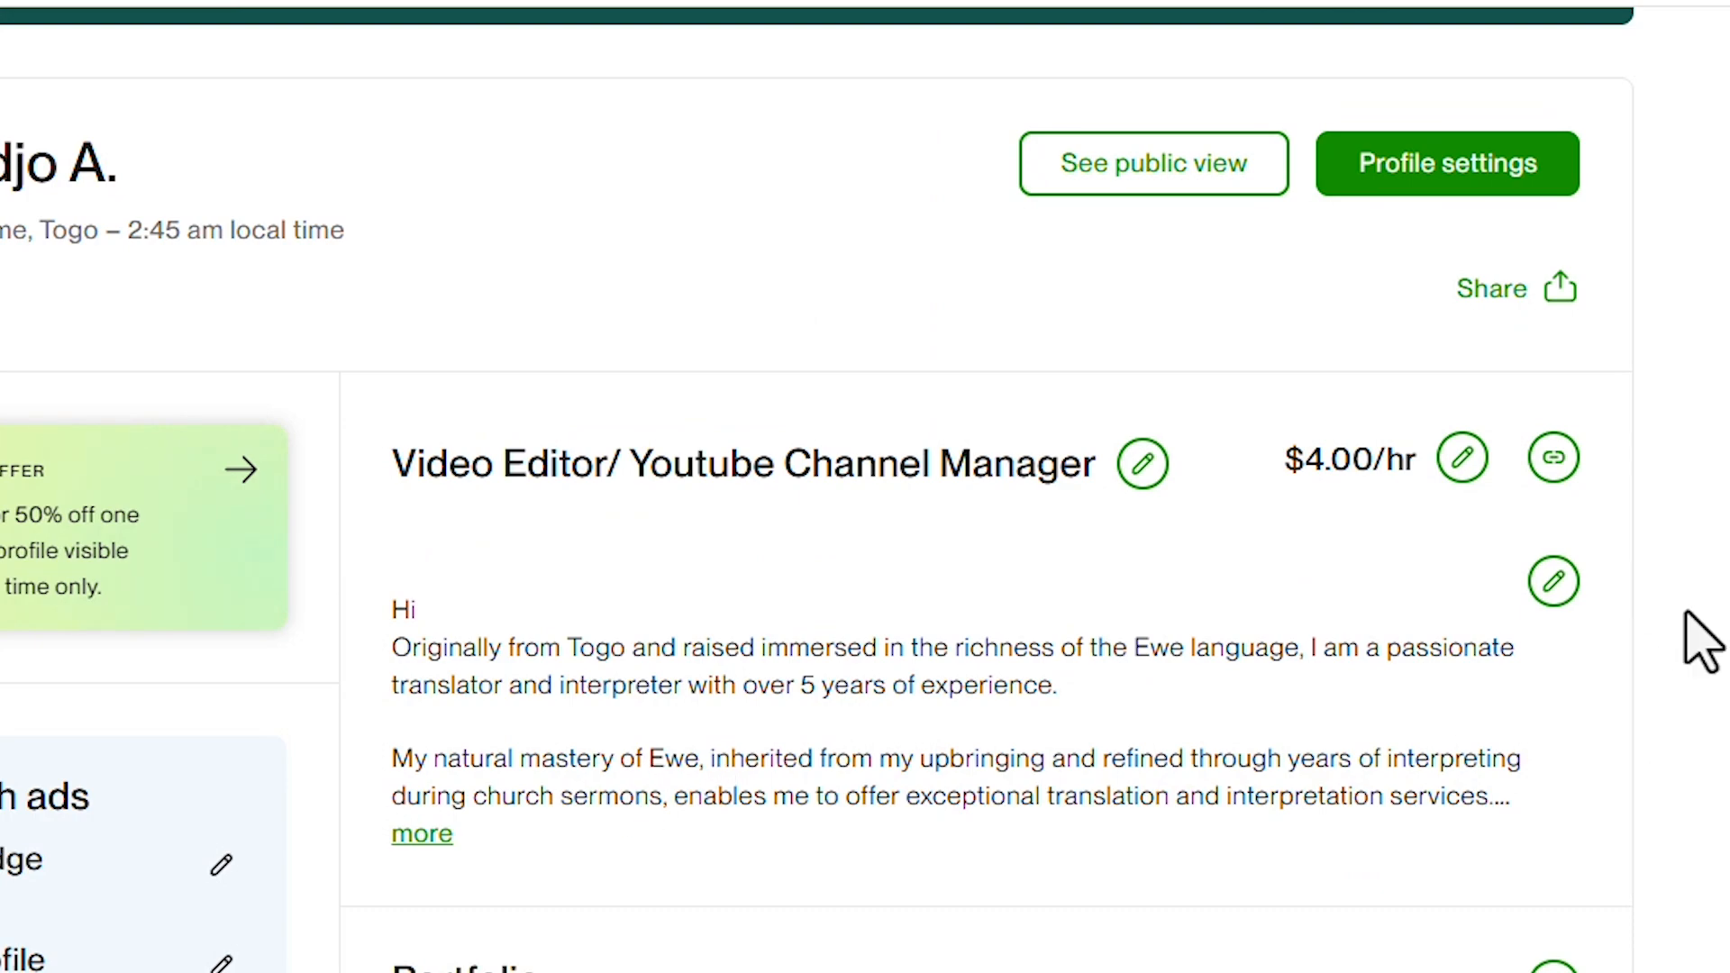
# Step: Open the profile overview for editing, read through it and delete all of its existing text
pyautogui.click(1553, 582)
pyautogui.scroll(-5, 964, 729)
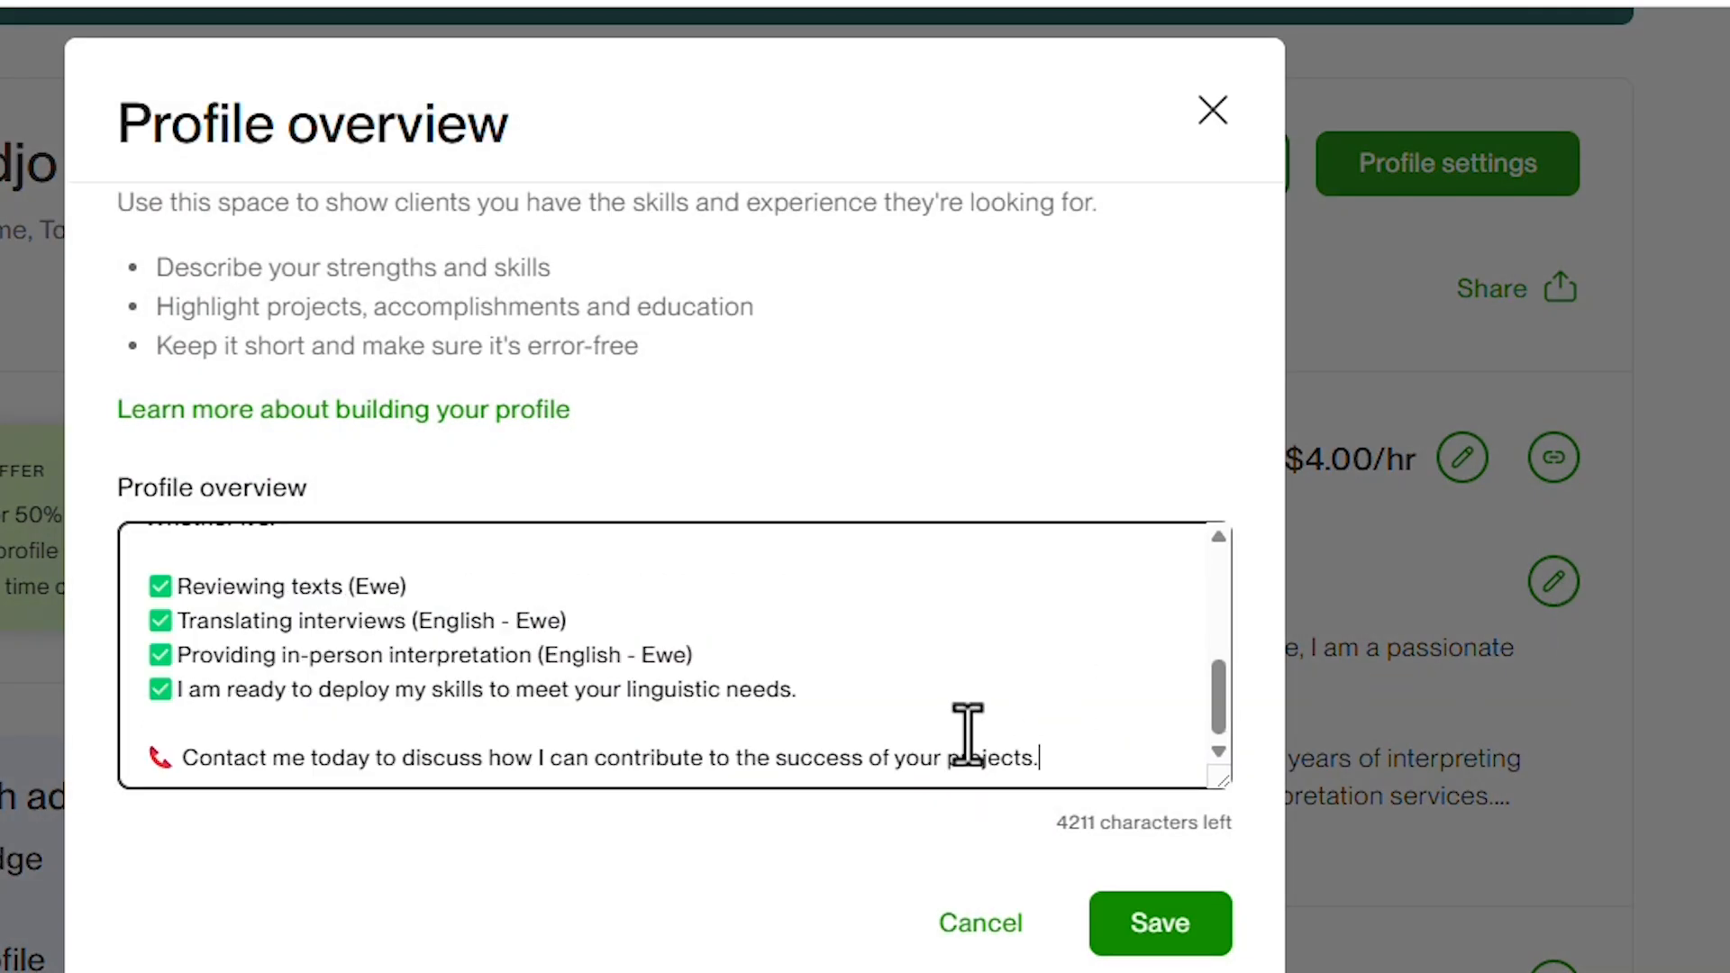
pyautogui.scroll(10, 955, 717)
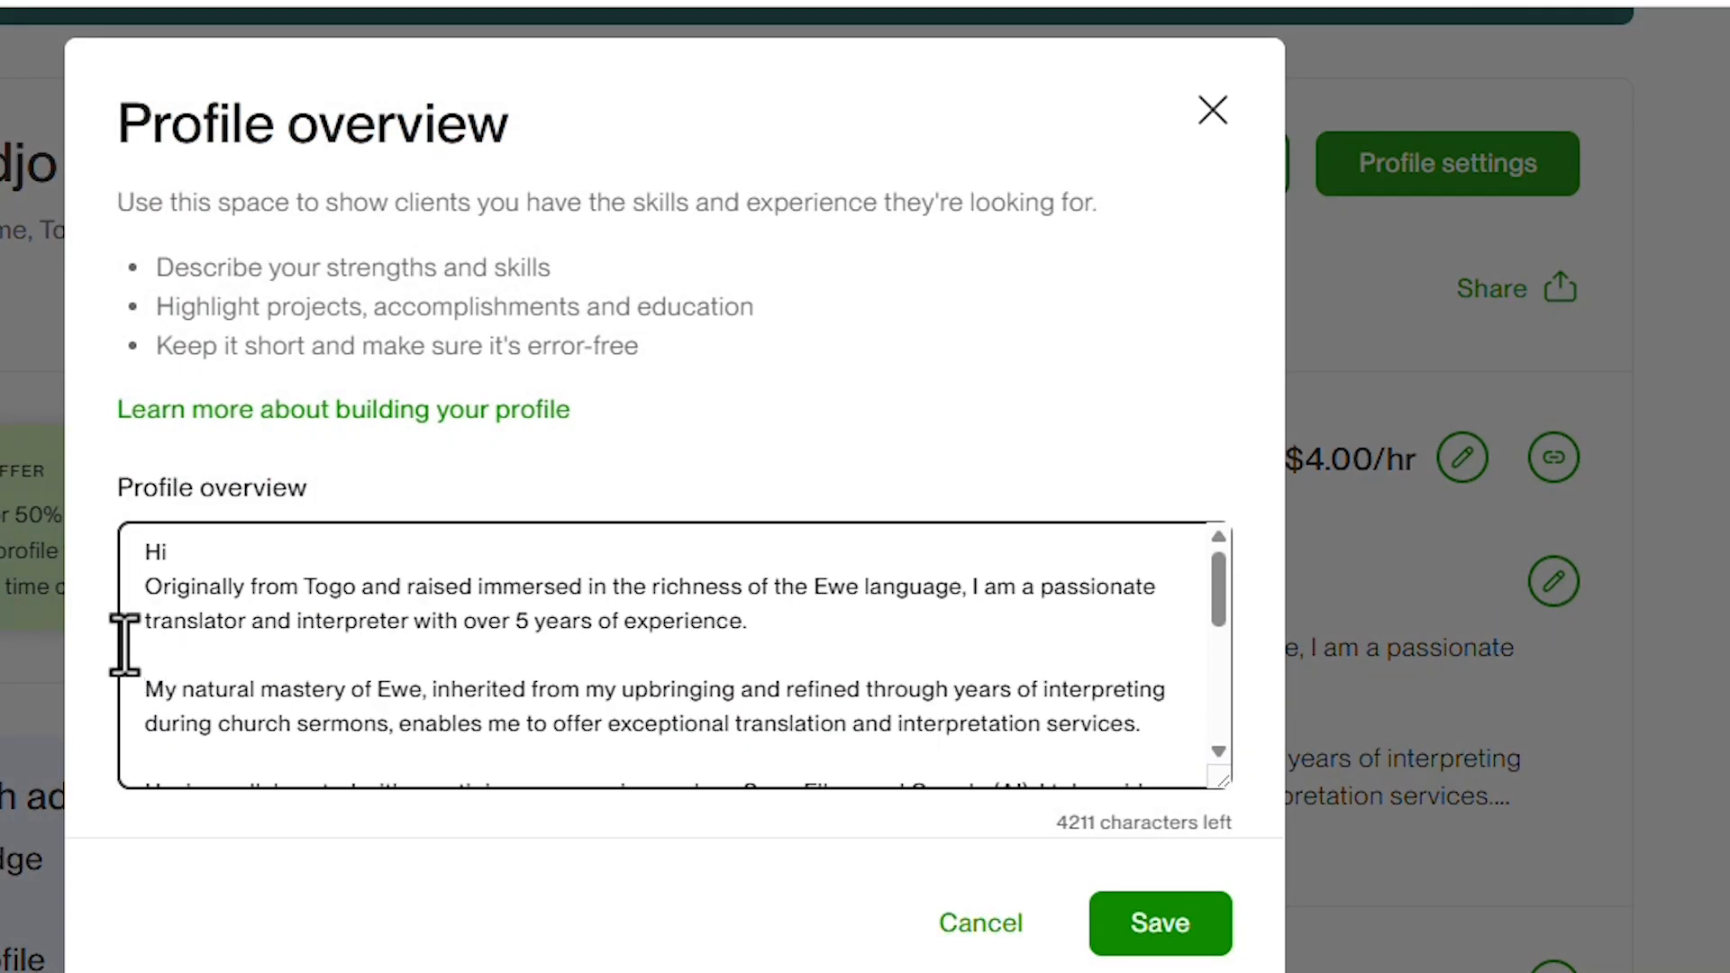
pyautogui.moveTo(135, 552); pyautogui.dragTo(1093, 810)
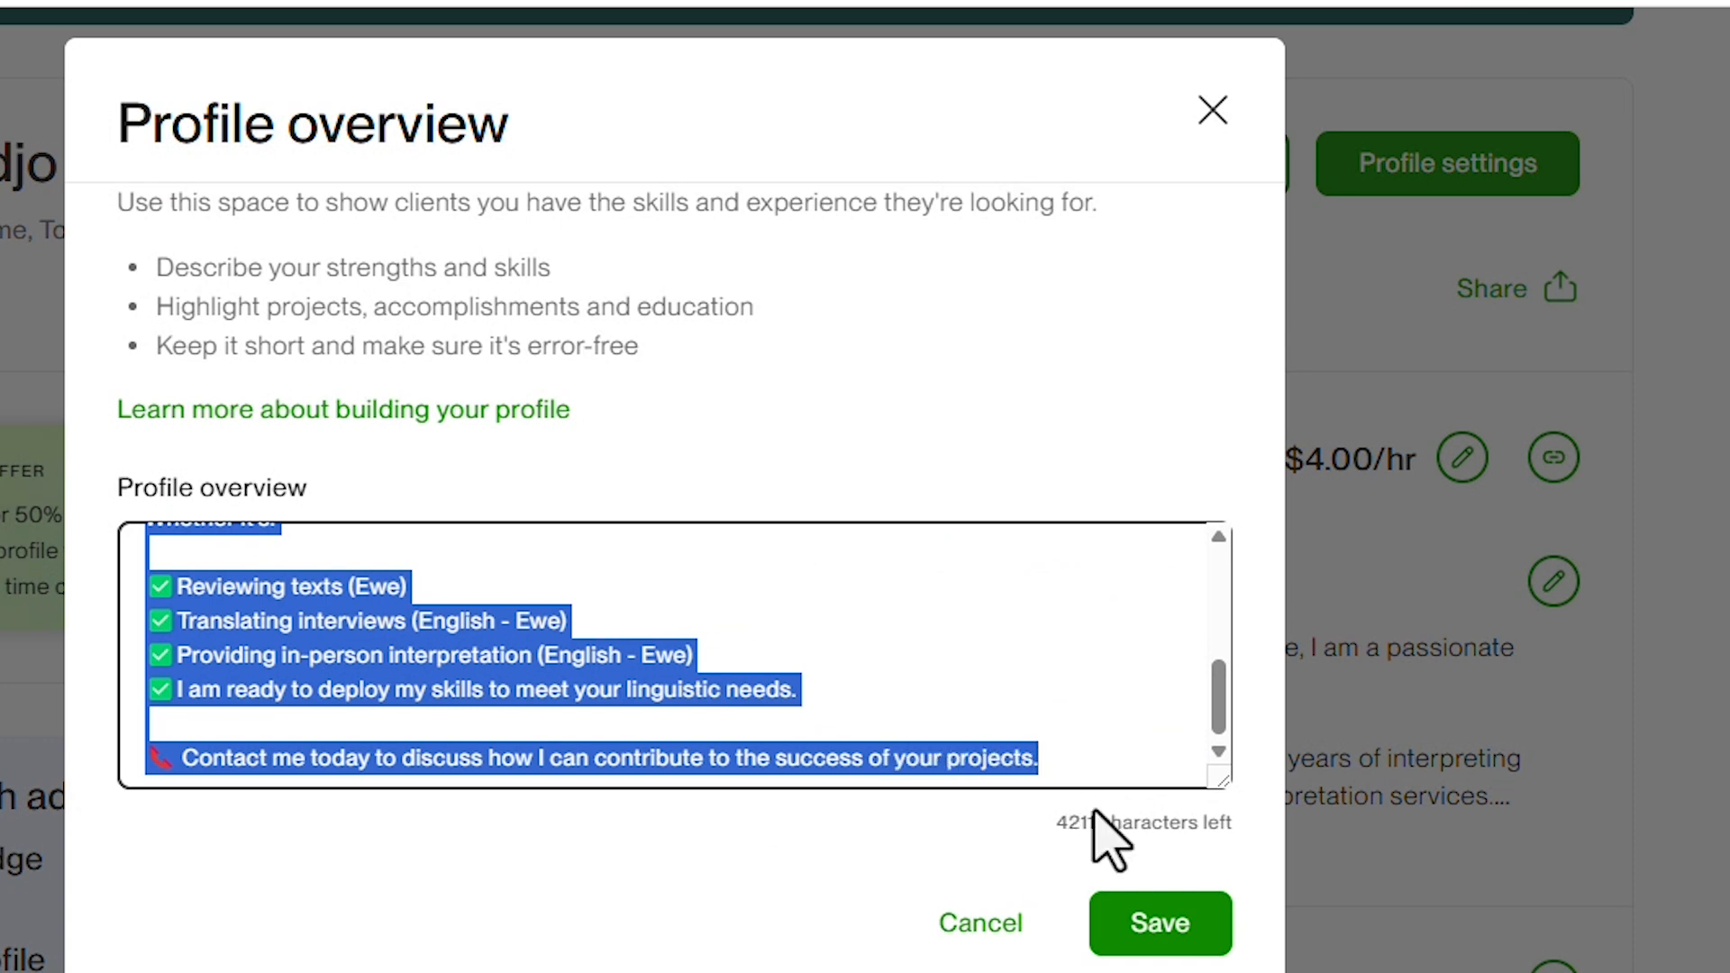
pyautogui.press('BackSpace')
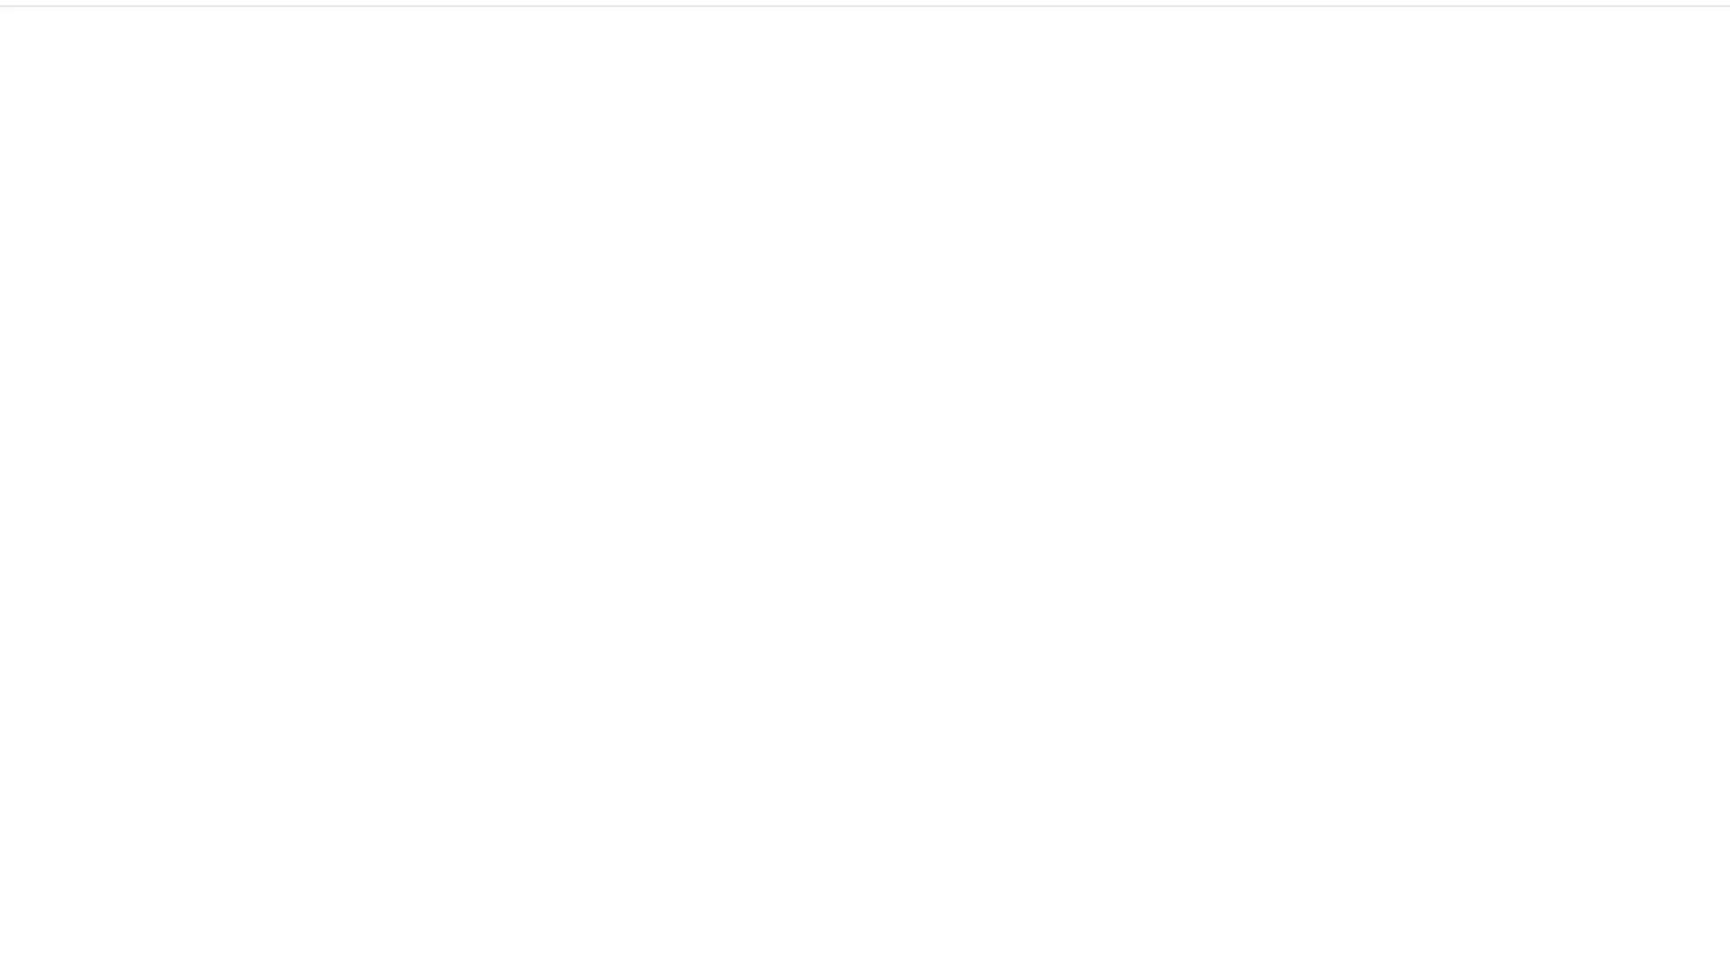
# Step: Search Google for "Kodjofreelance" and open the kodjofreelance.com website
pyautogui.write('KODJ')
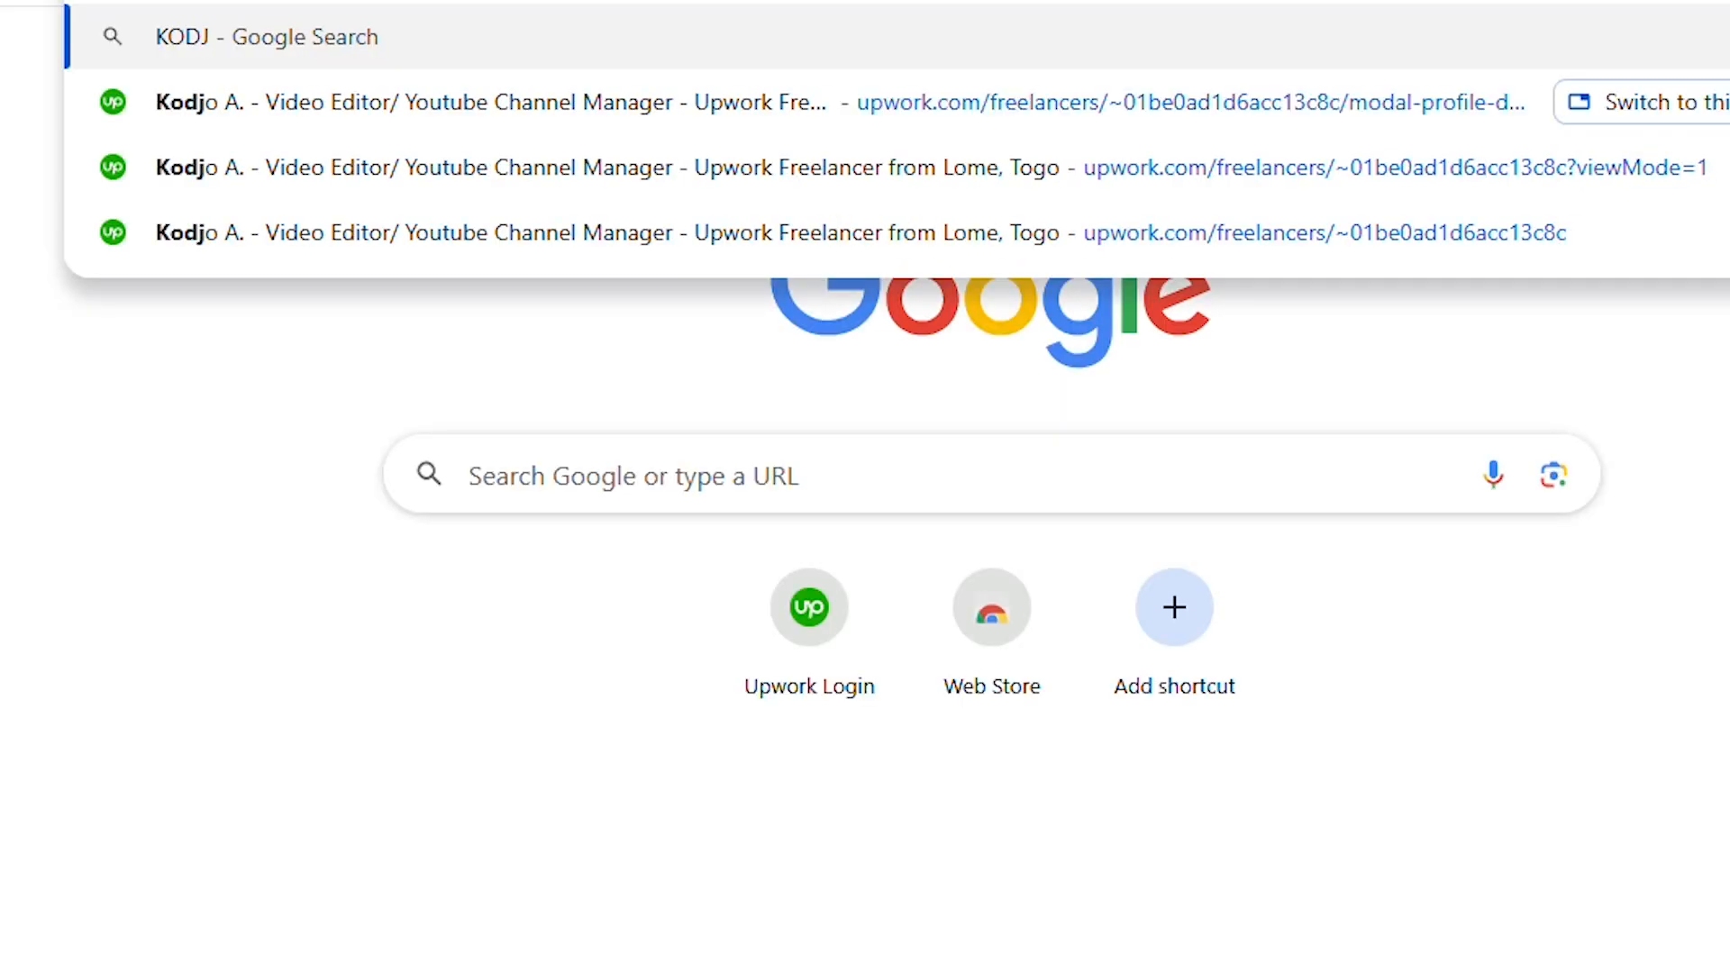
pyautogui.press('BackSpace')
pyautogui.press('BackSpace')
pyautogui.press('BackSpace')
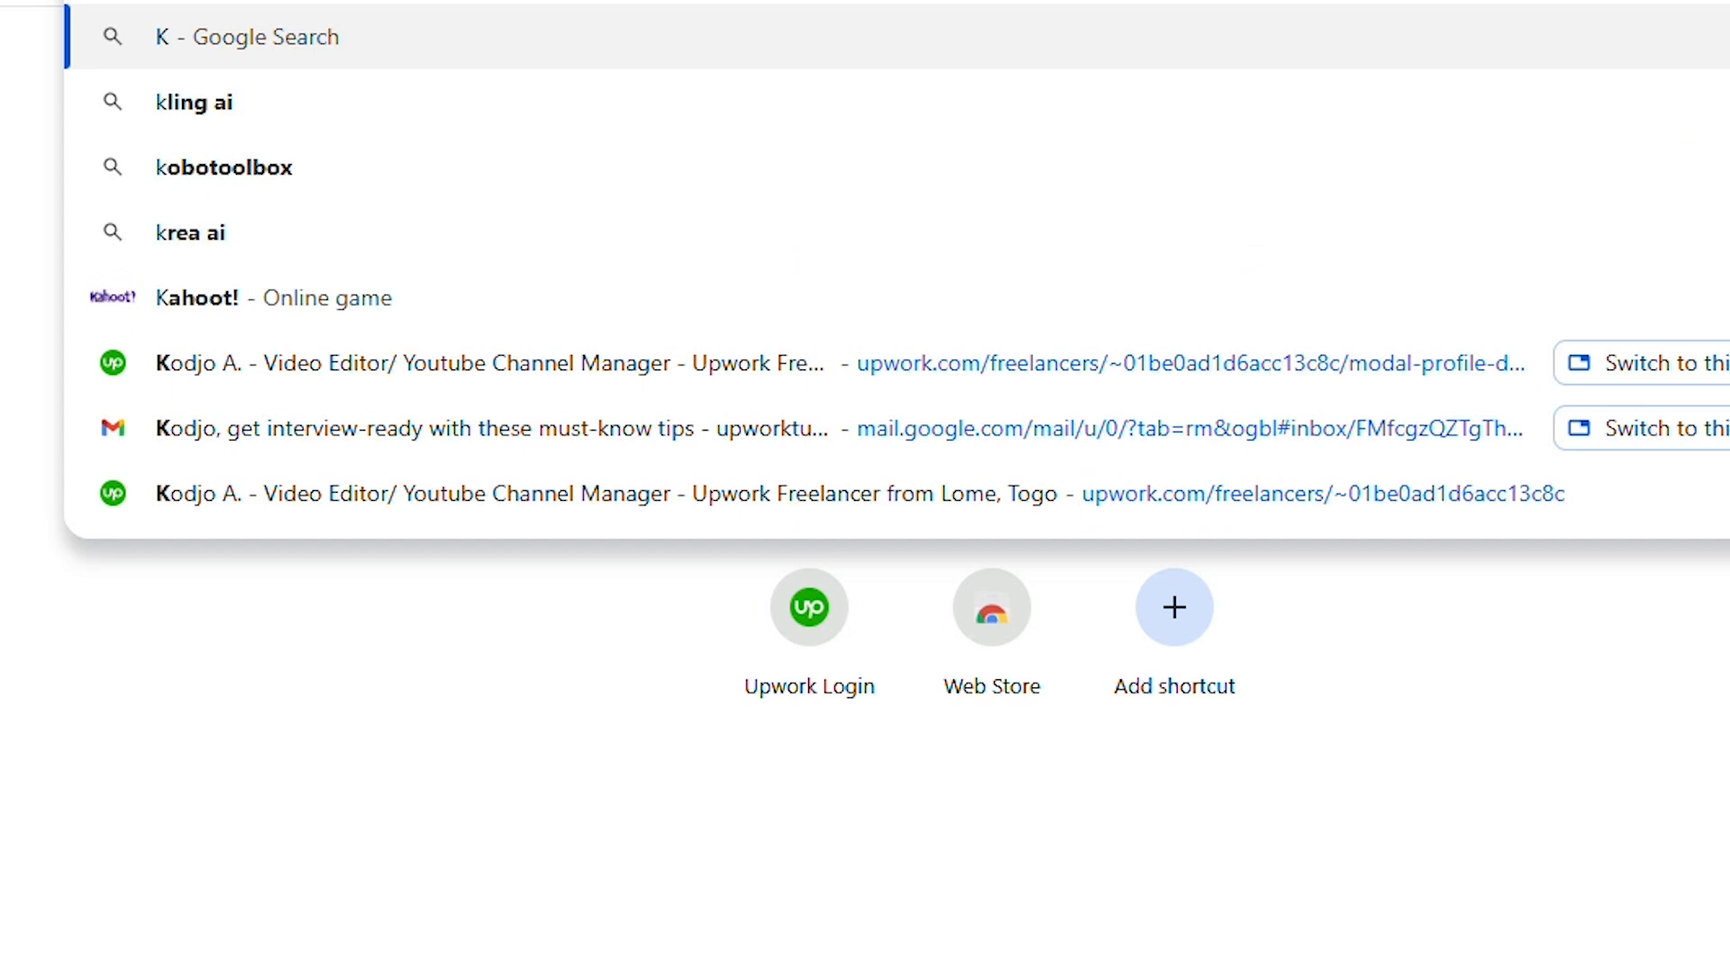
pyautogui.write('odjofree')
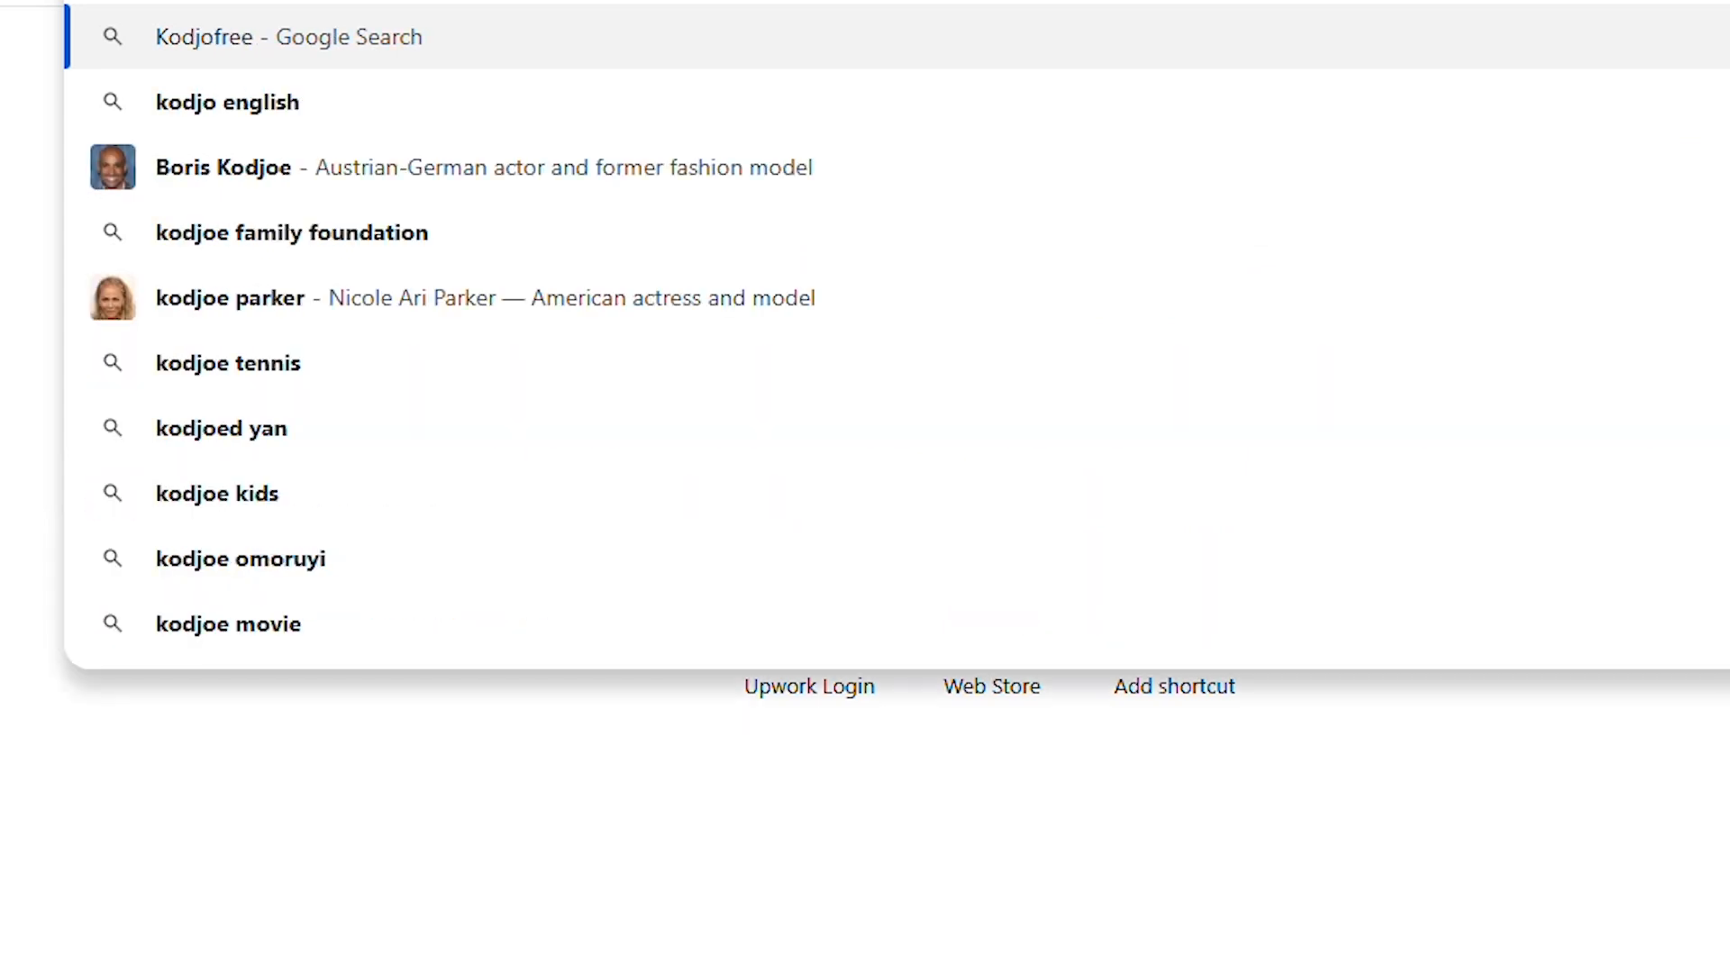
pyautogui.write('ac')
pyautogui.press('BackSpace')
pyautogui.press('BackSpace')
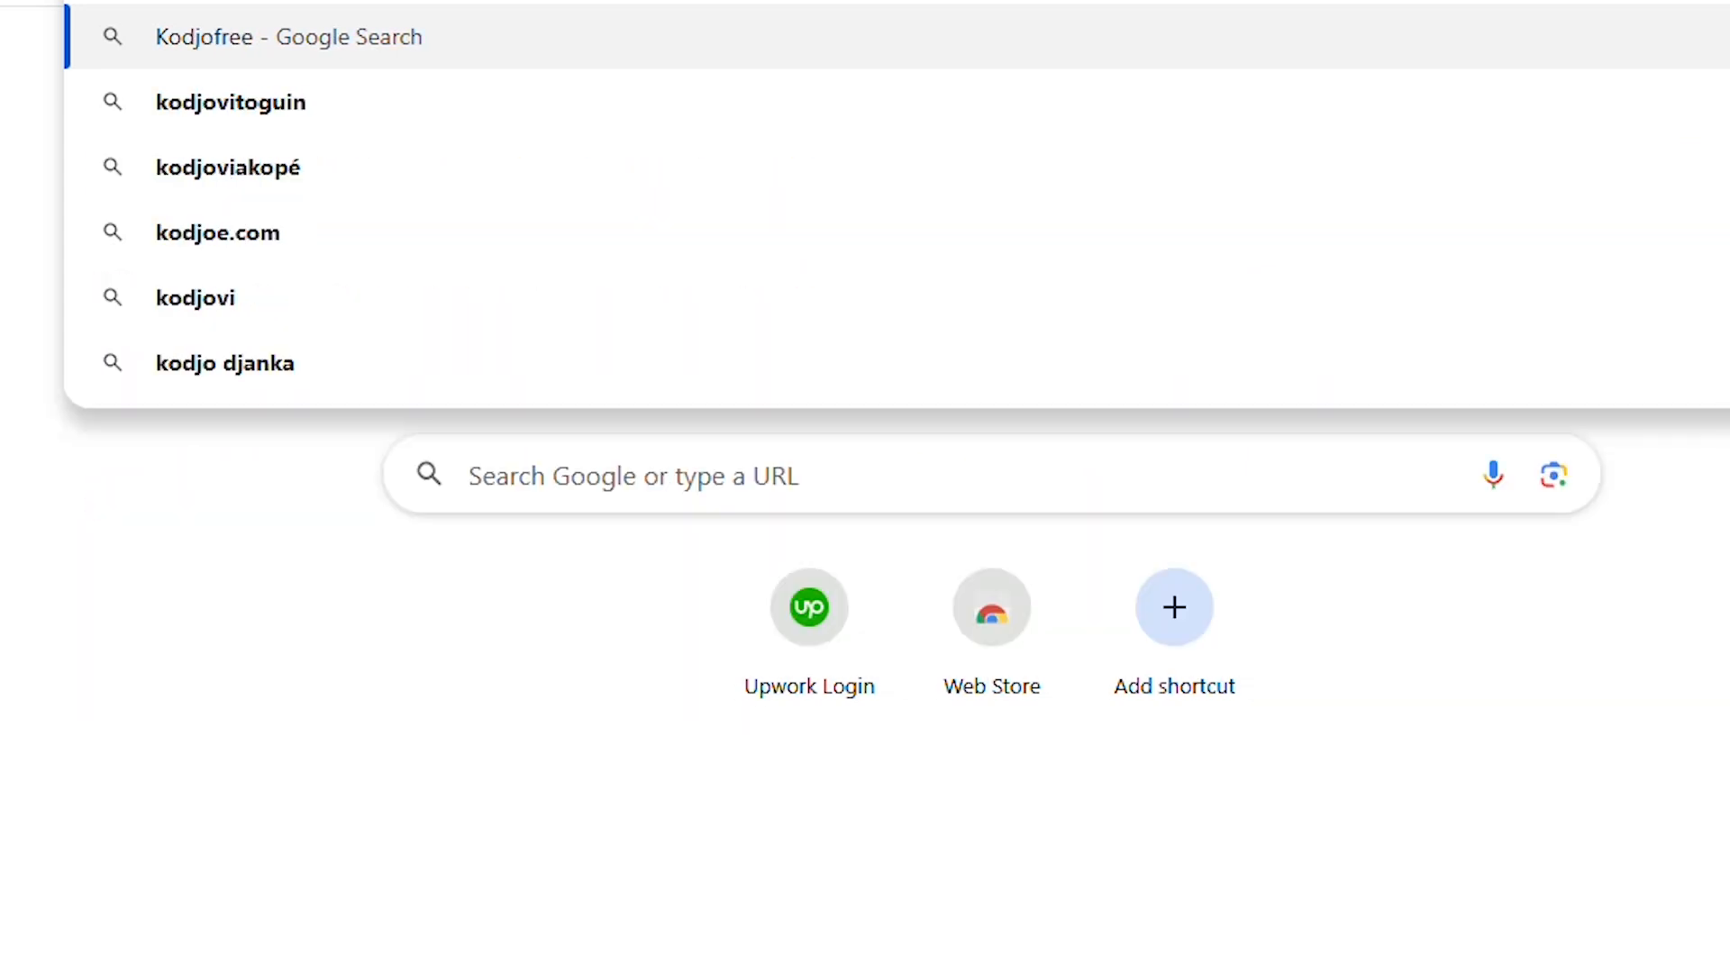
pyautogui.write('lance')
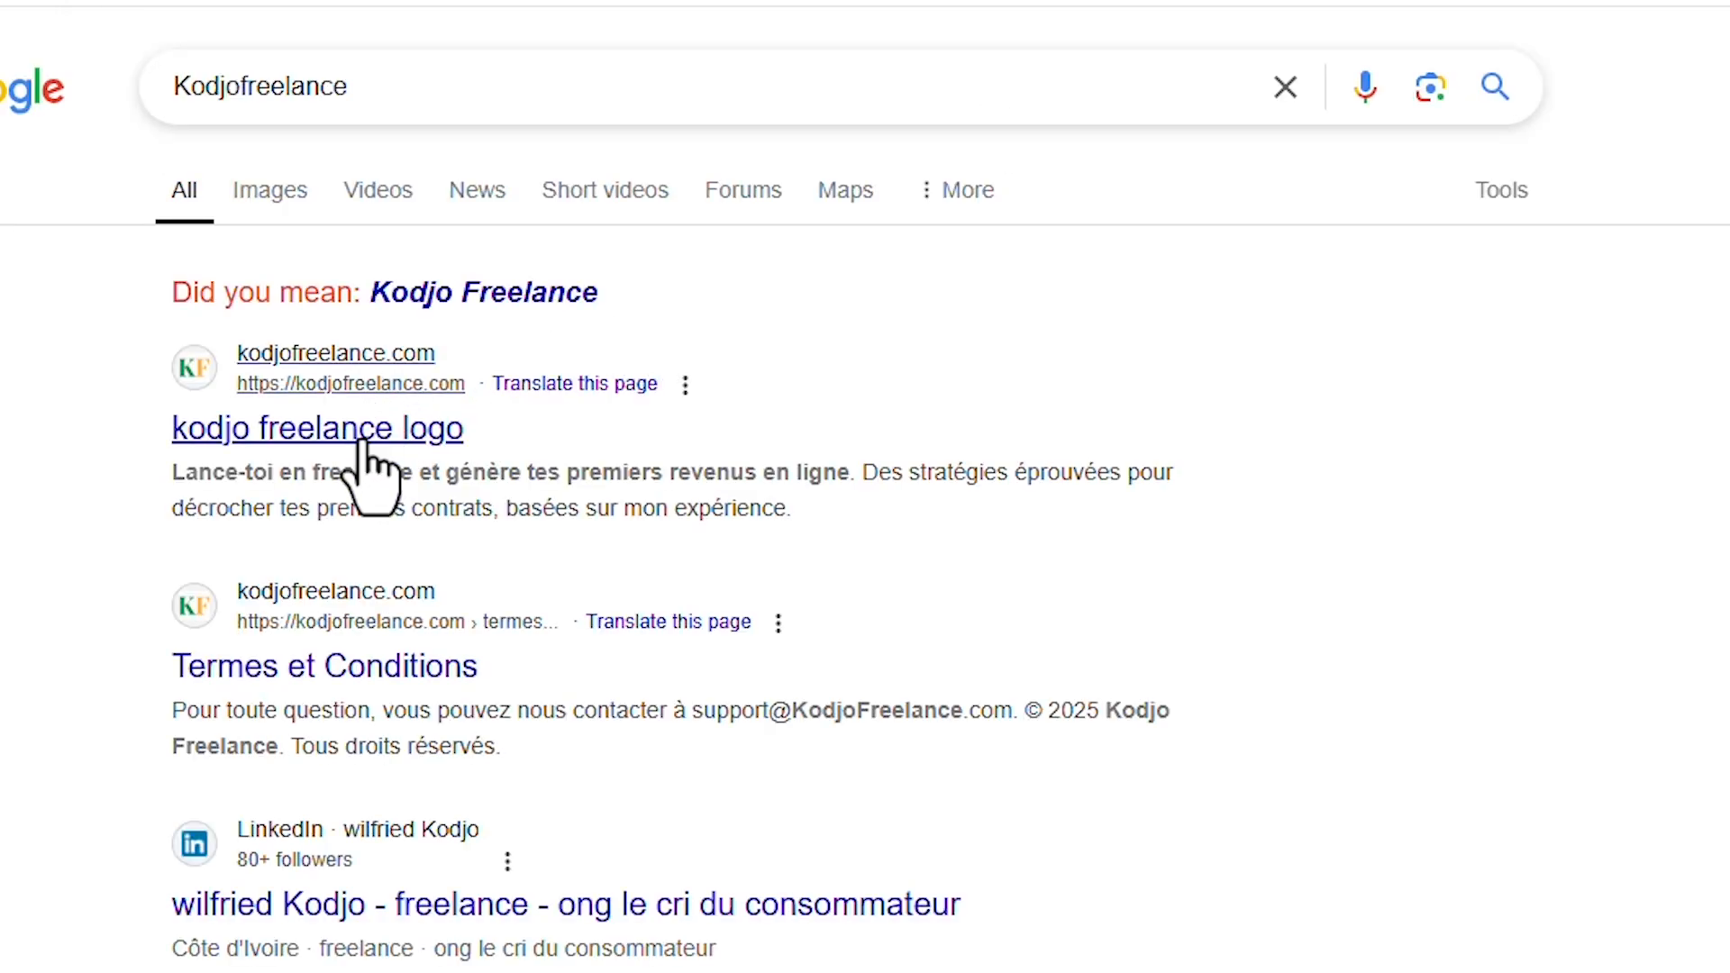
pyautogui.click(764, 469)
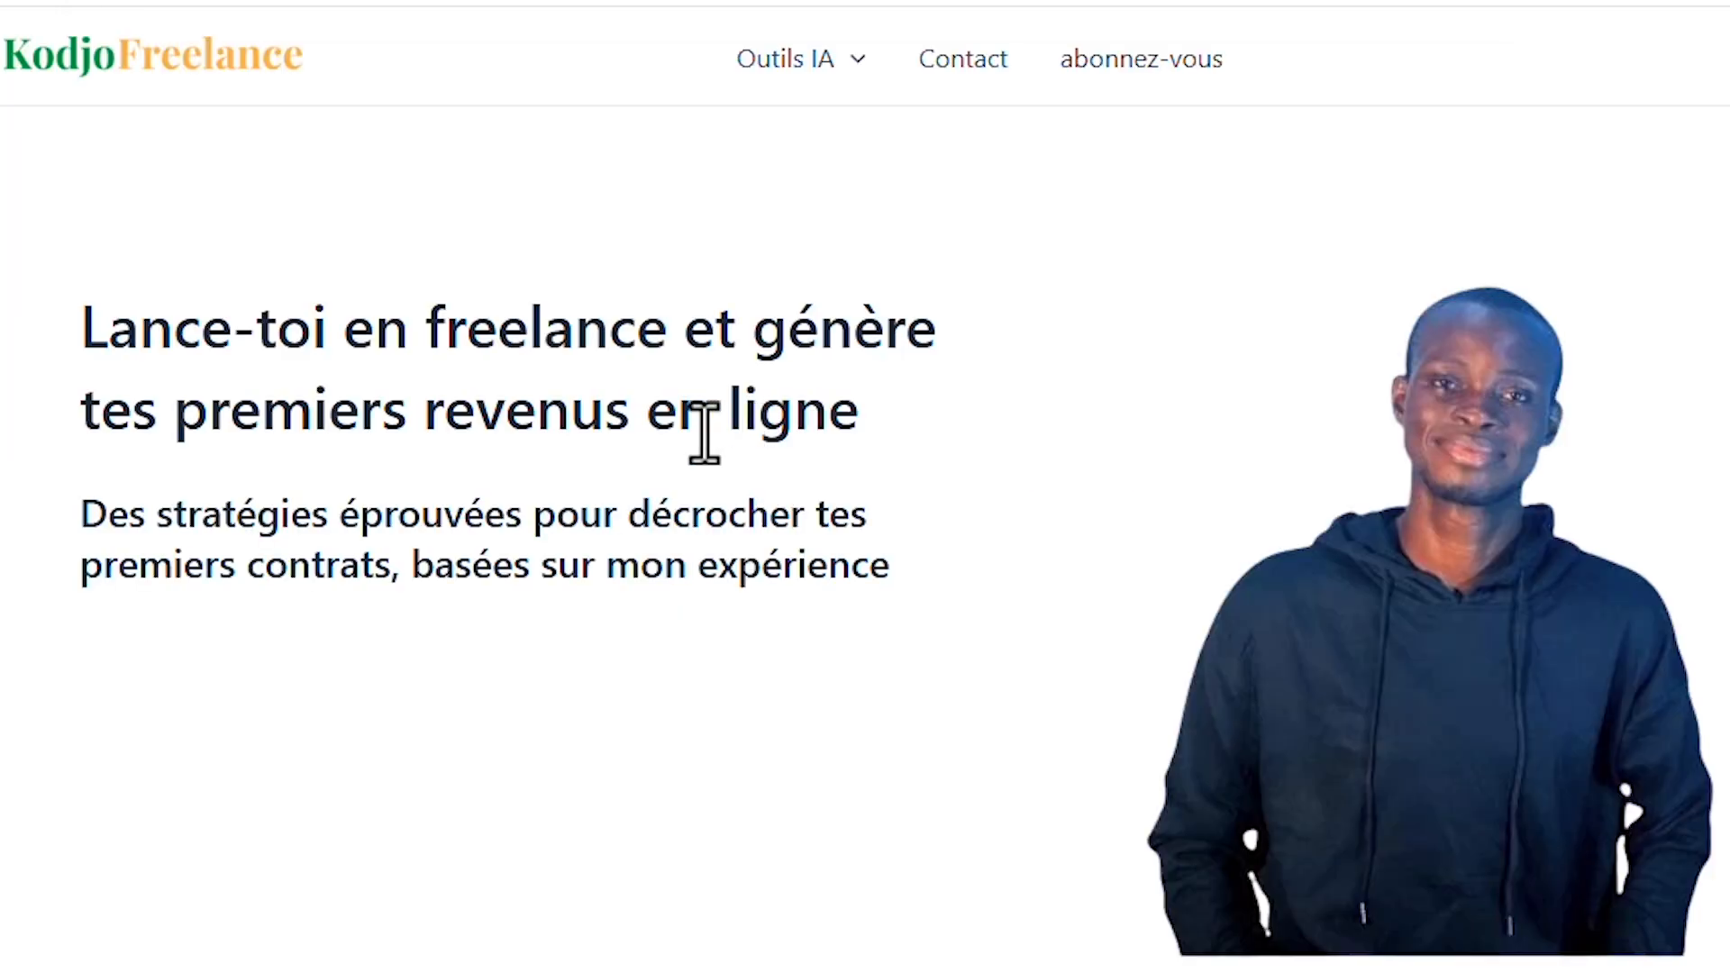
# Step: Open the site's Générateur de Description Upwork and look over the introduction, experience and target keyword fields
pyautogui.moveTo(755, 70)
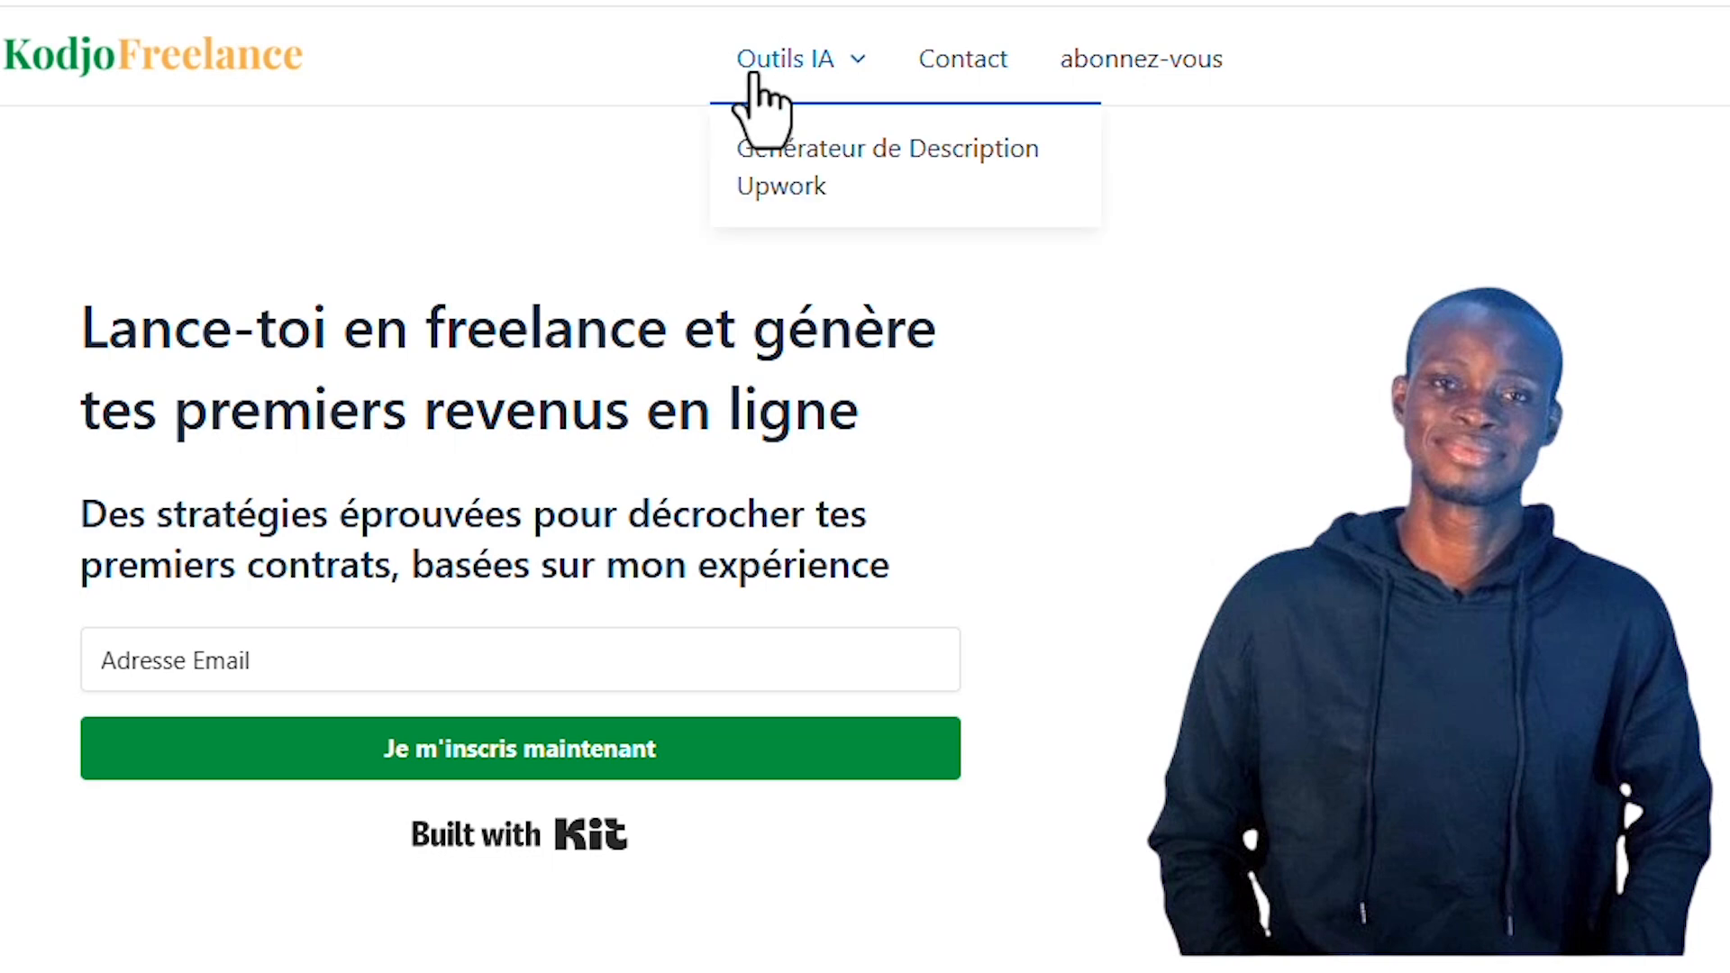
pyautogui.click(811, 180)
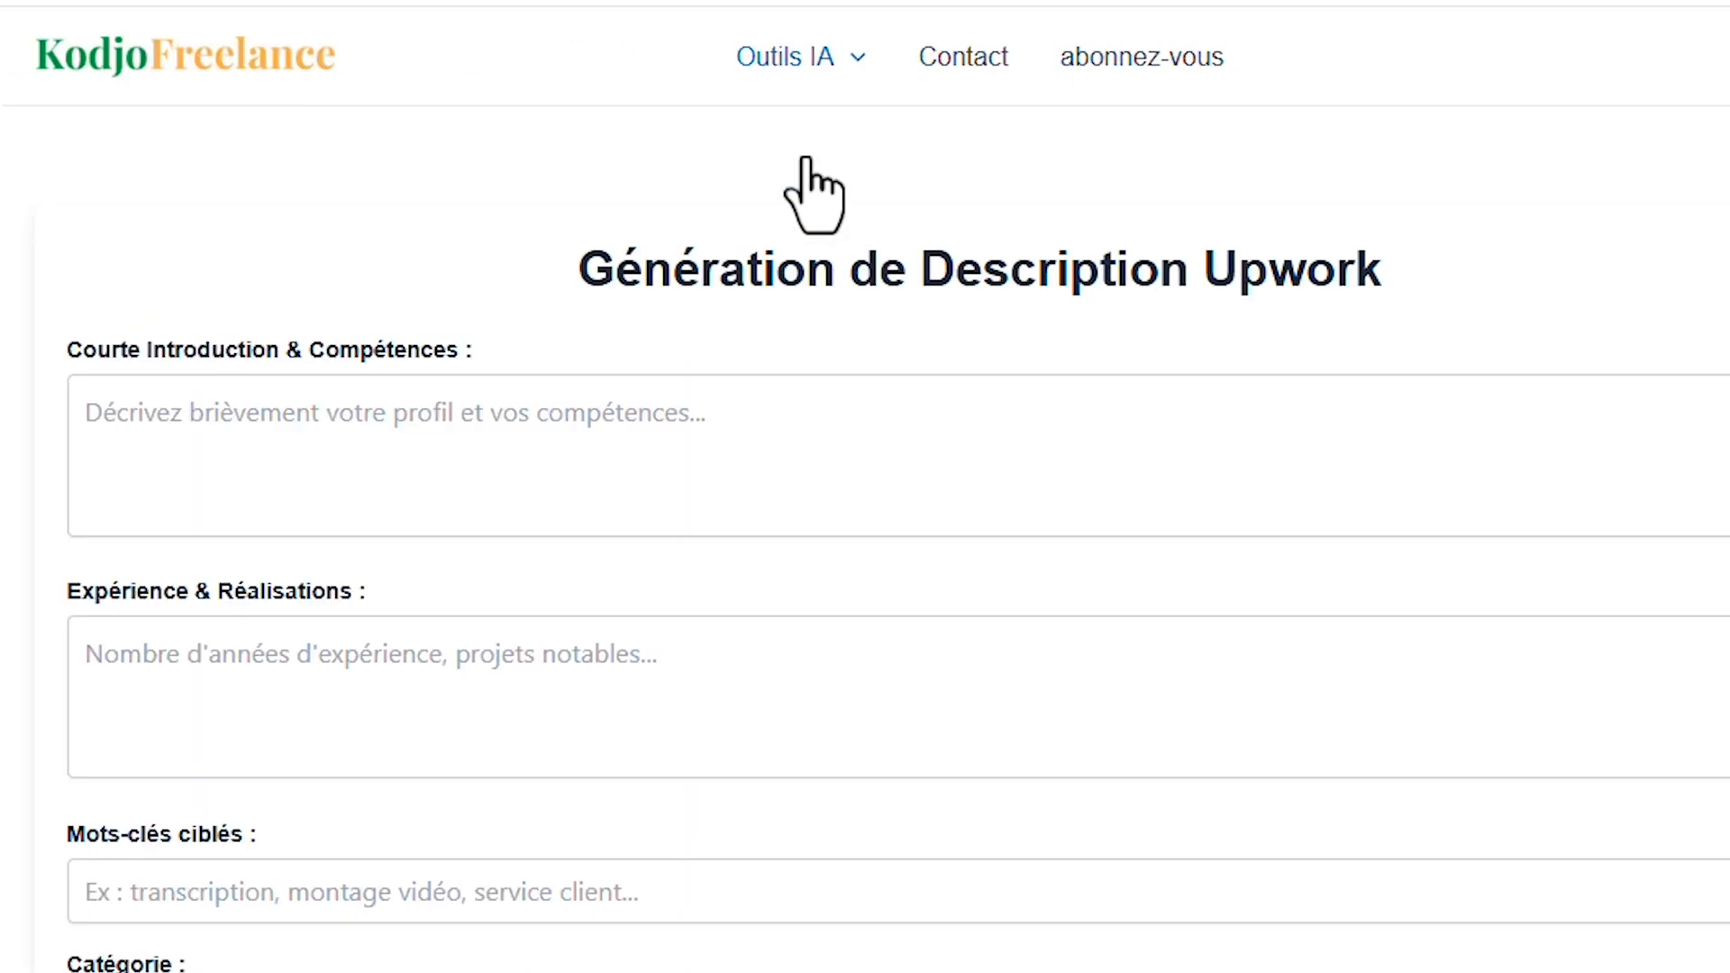
pyautogui.scroll(-15, 808, 160)
pyautogui.scroll(10, 810, 158)
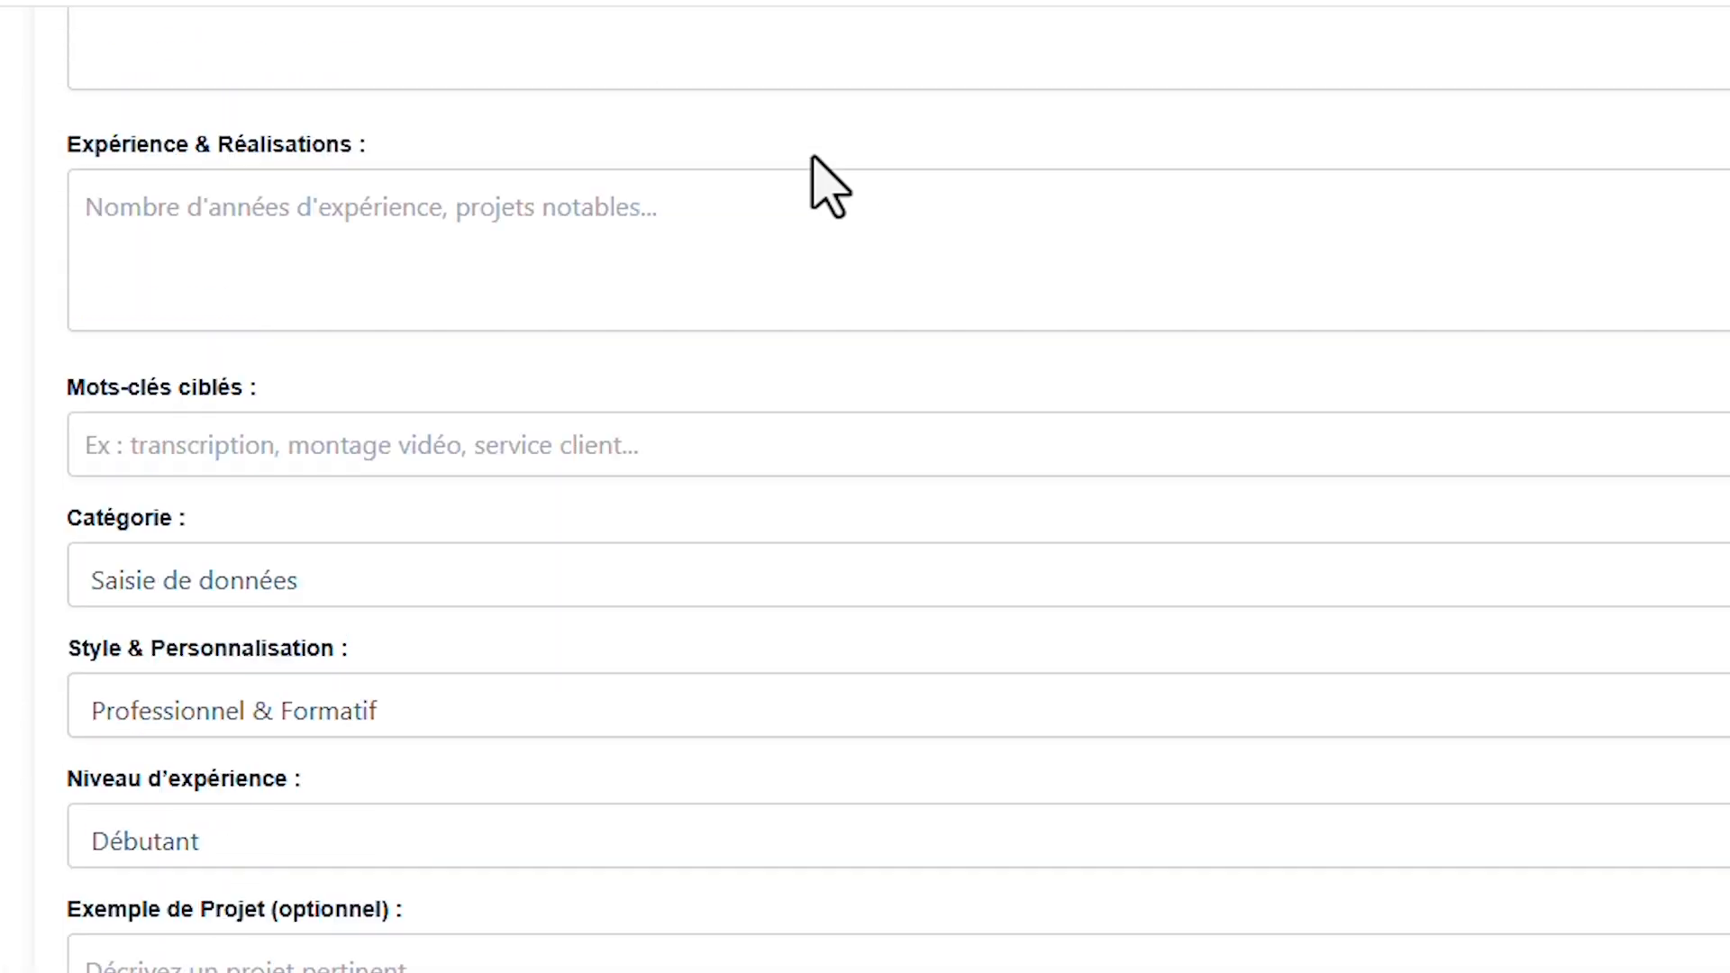
pyautogui.scroll(4, 828, 185)
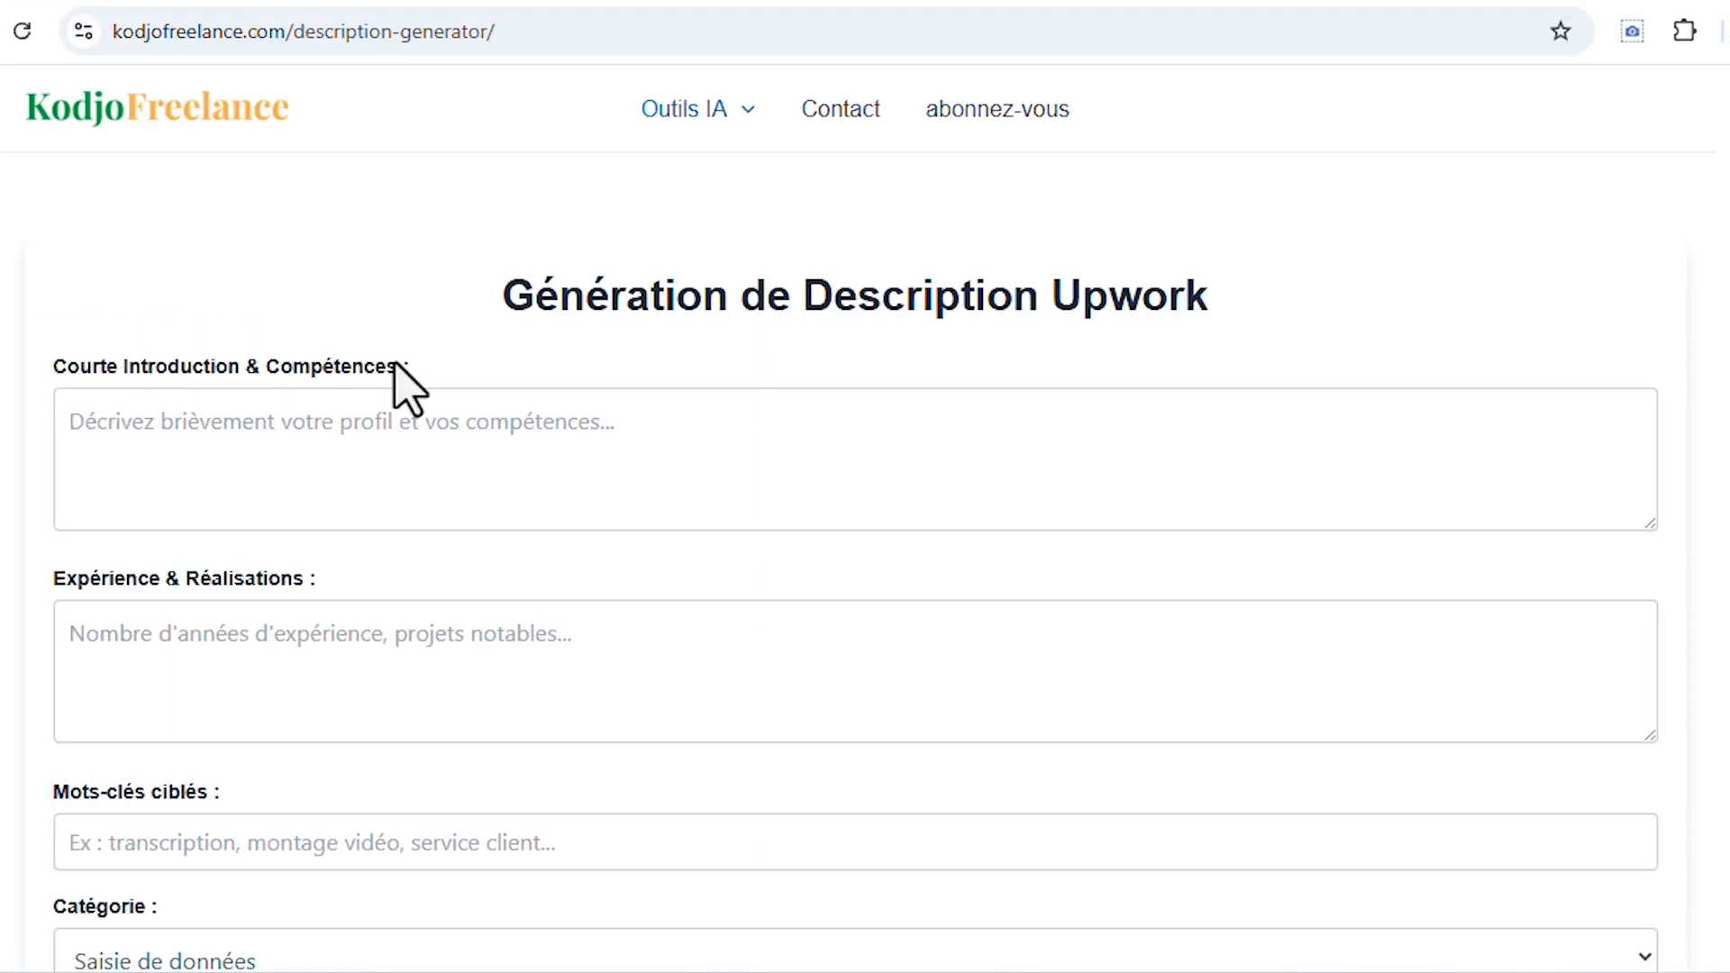
pyautogui.scroll(-2, 401, 387)
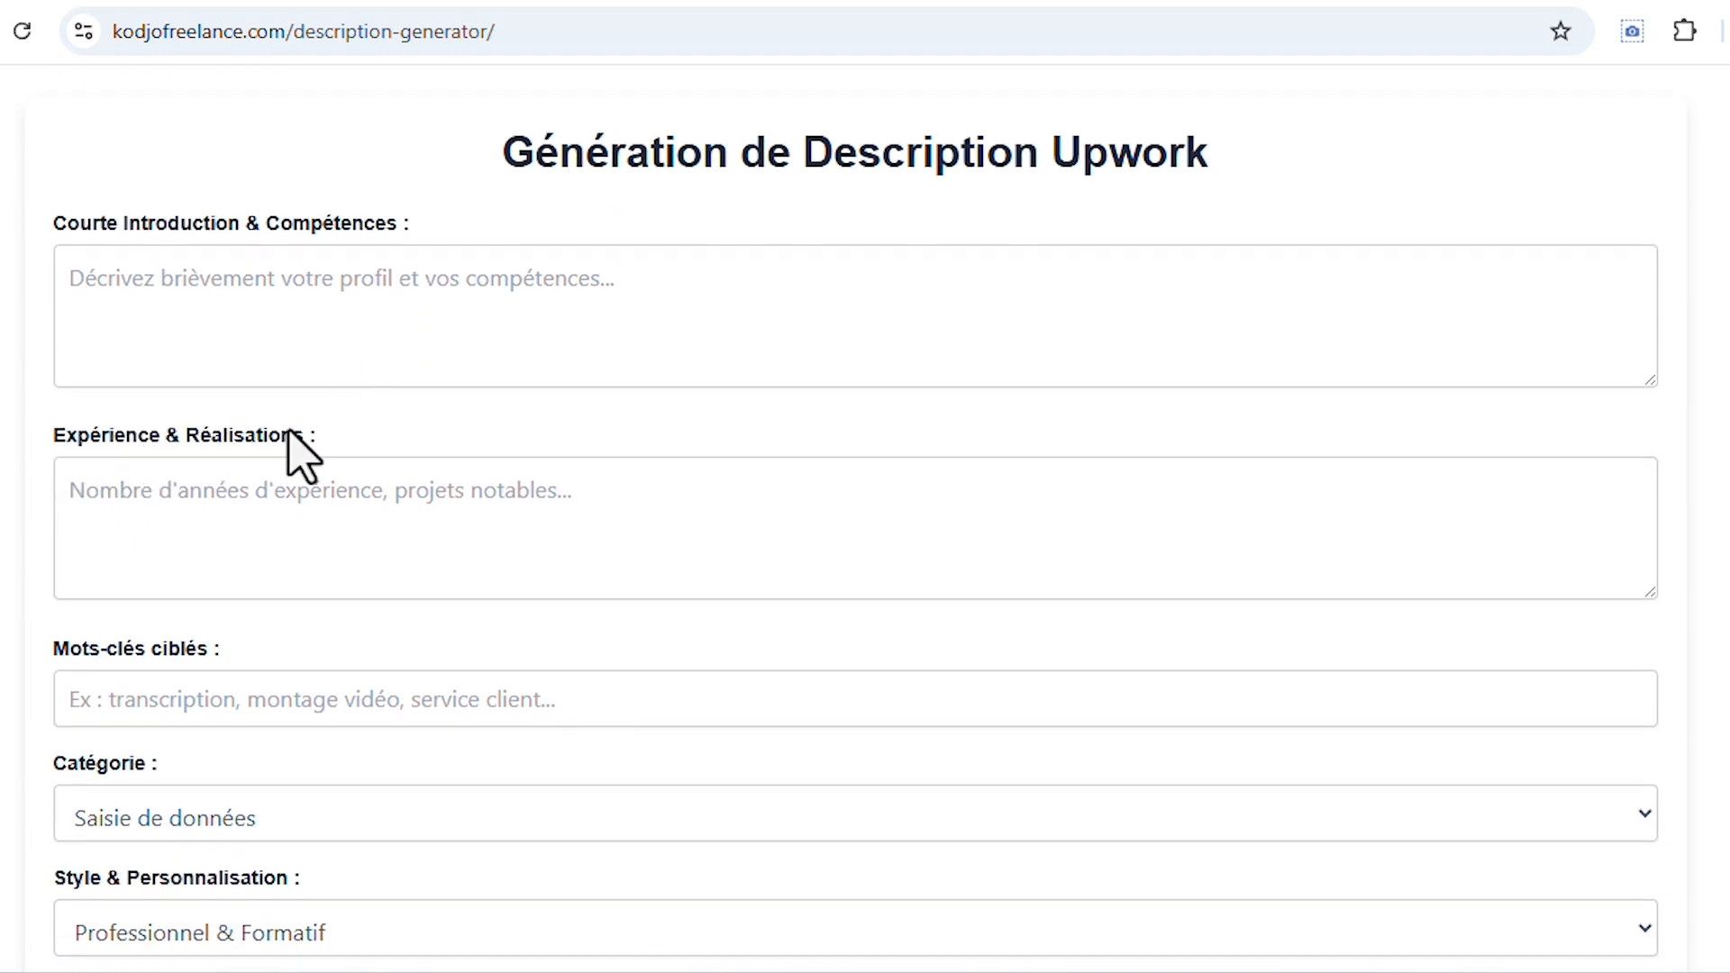
pyautogui.scroll(-3, 293, 446)
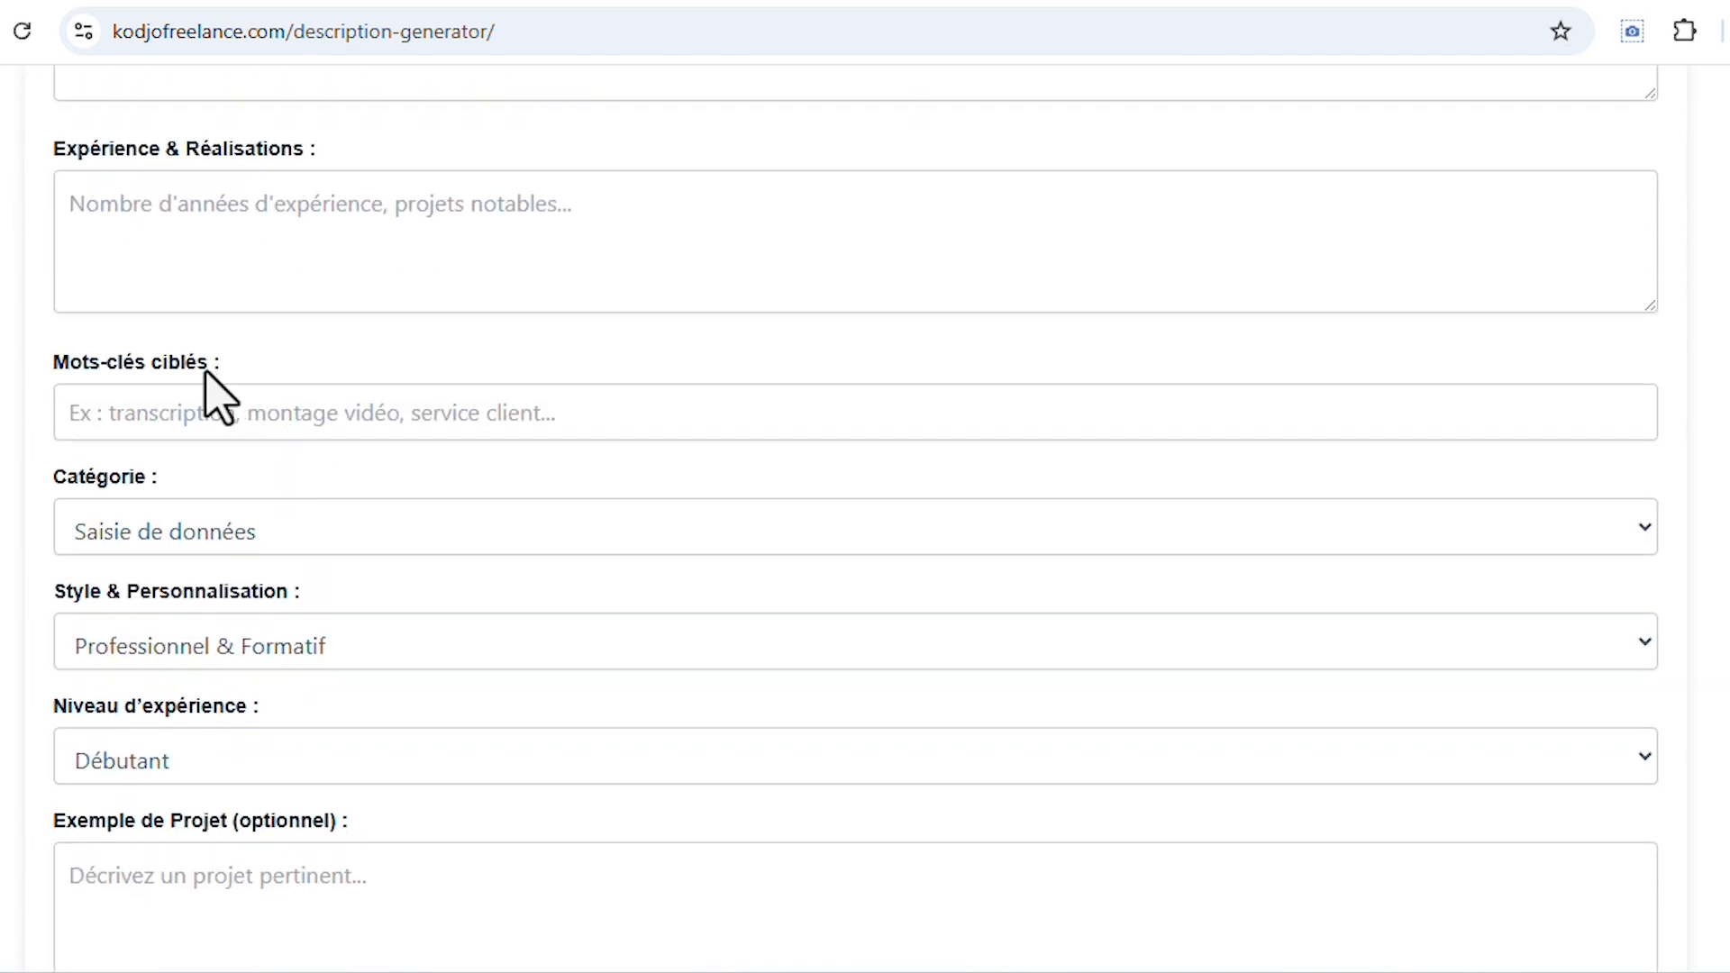
pyautogui.moveTo(202, 372); pyautogui.dragTo(50, 377)
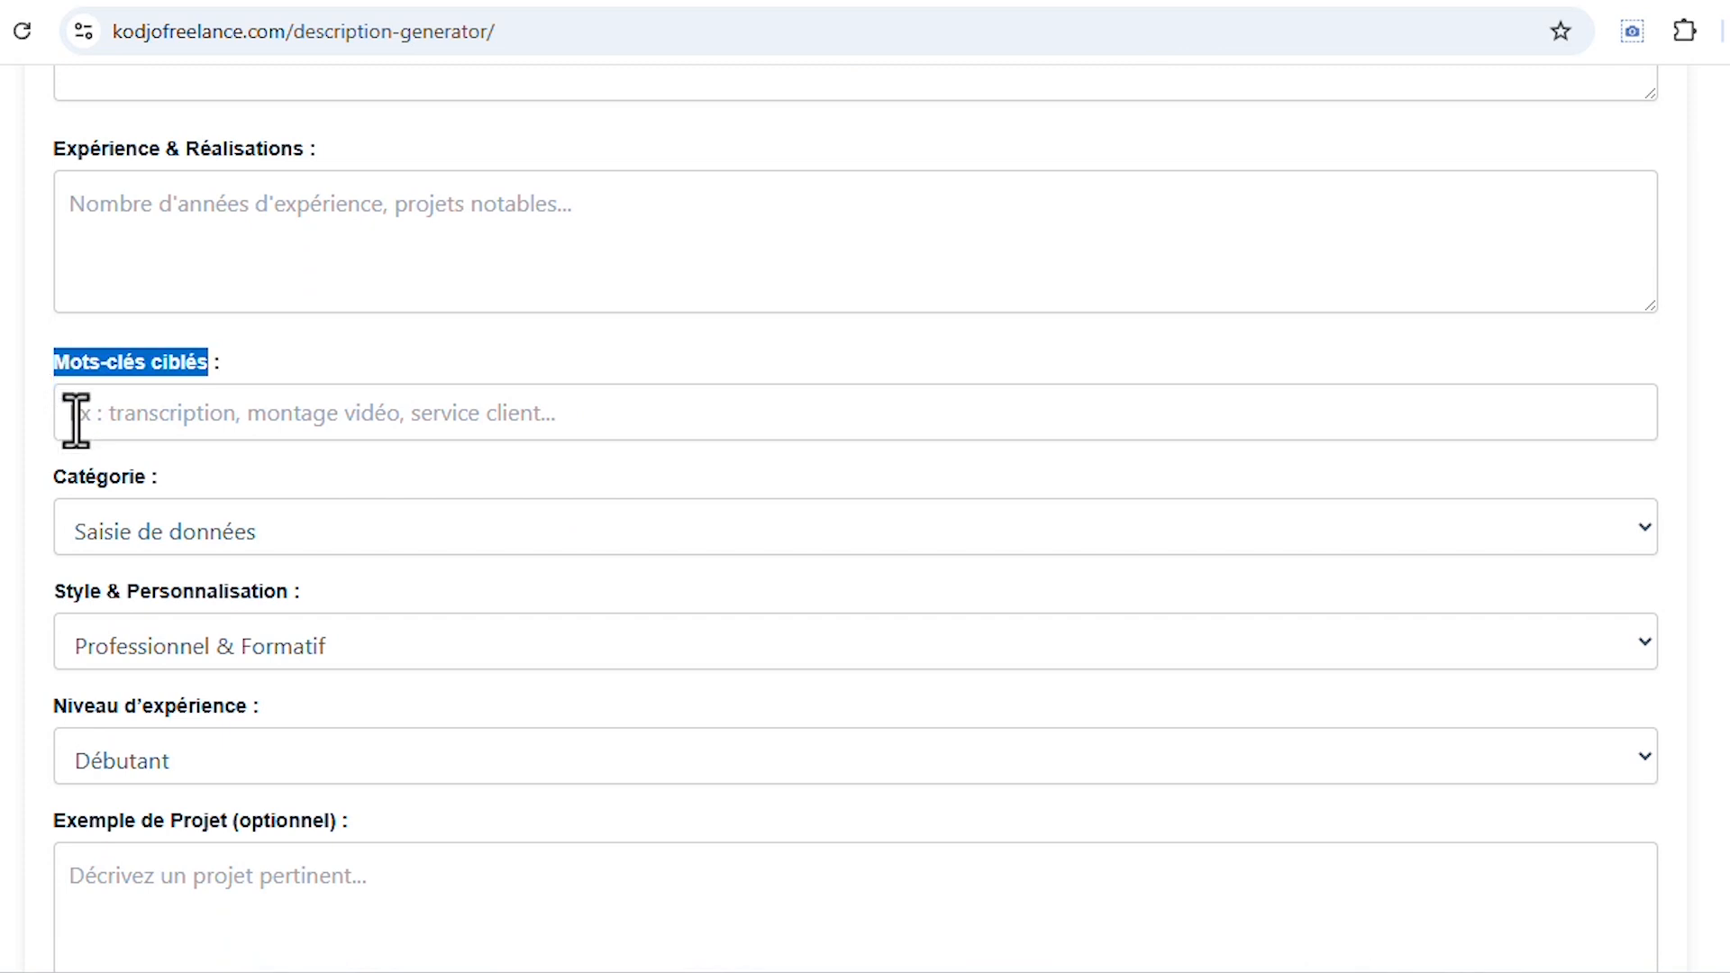
# Step: Set the Catégorie of the description to Montage vidéo
pyautogui.moveTo(155, 479); pyautogui.dragTo(50, 482)
pyautogui.scroll(-3, 131, 460)
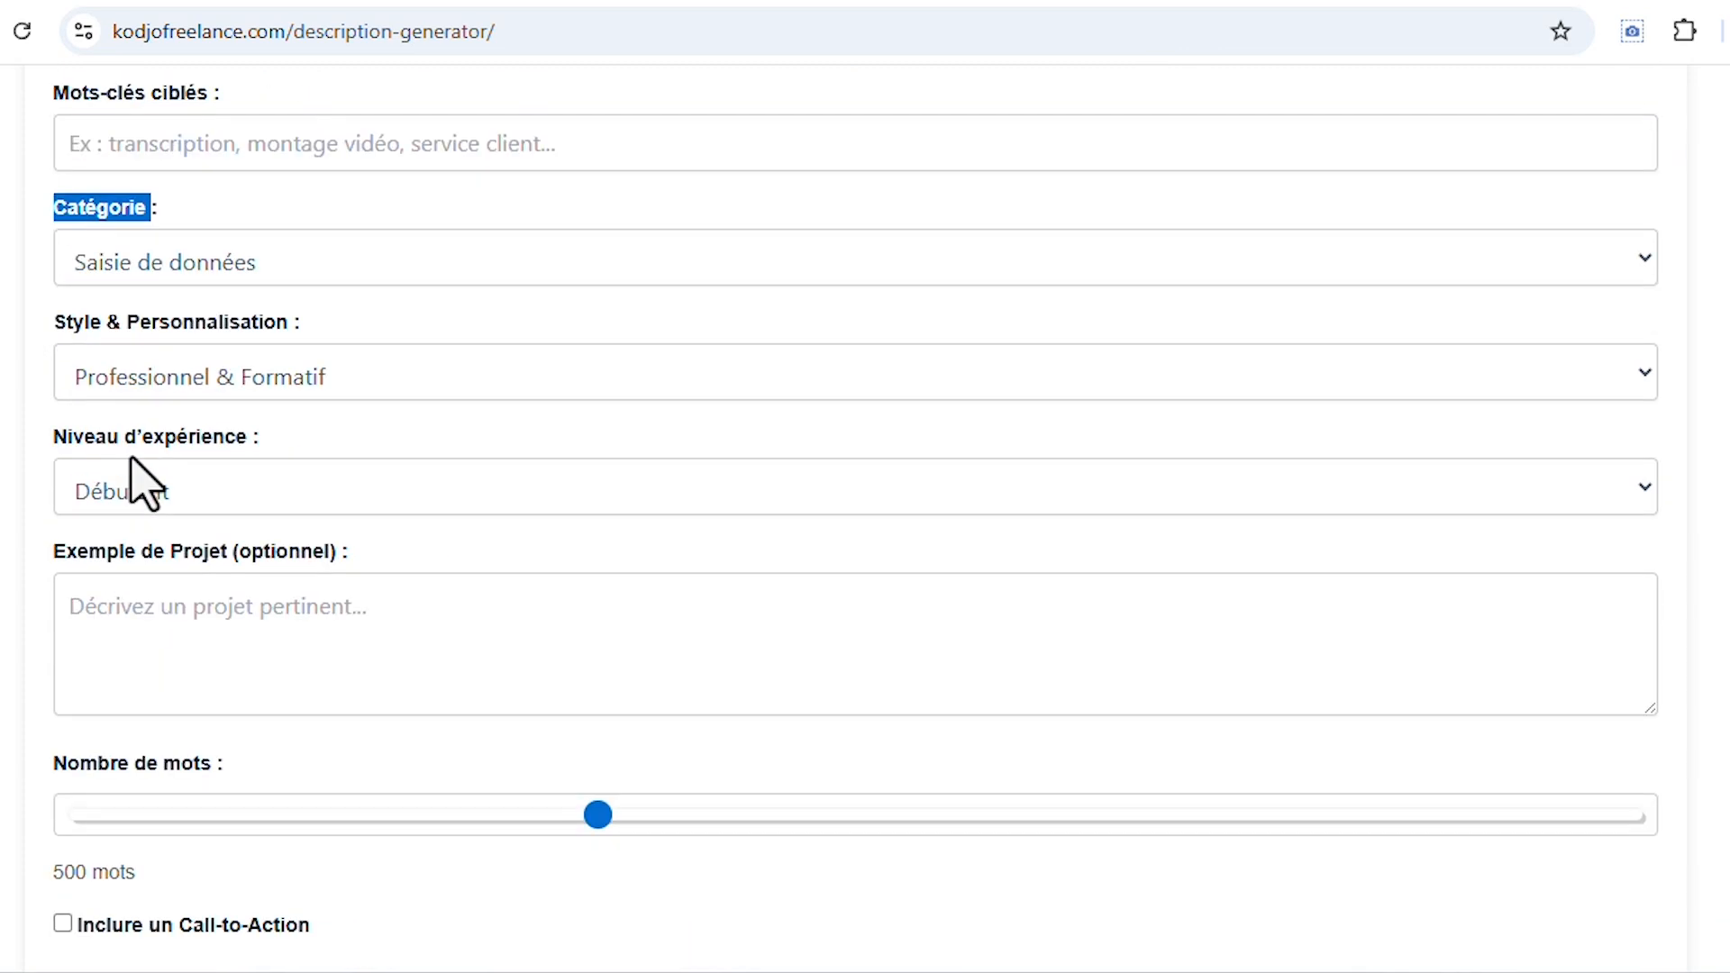
pyautogui.scroll(-2, 131, 459)
pyautogui.scroll(2, 165, 209)
pyautogui.click(148, 252)
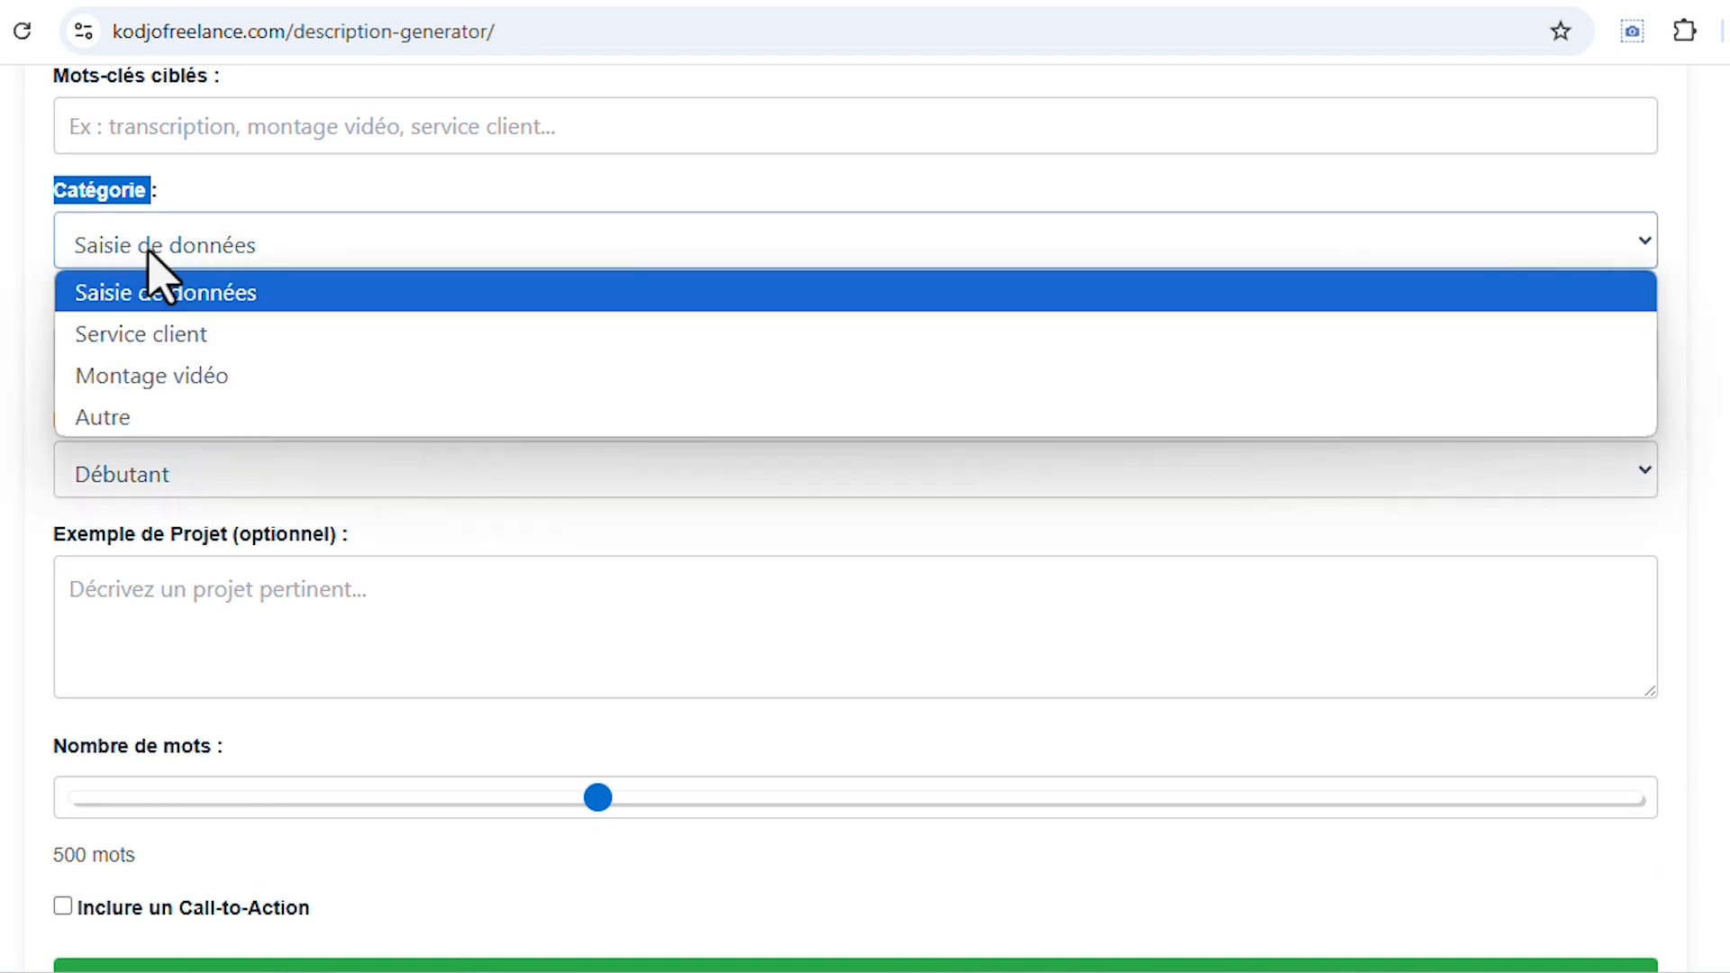
pyautogui.click(154, 378)
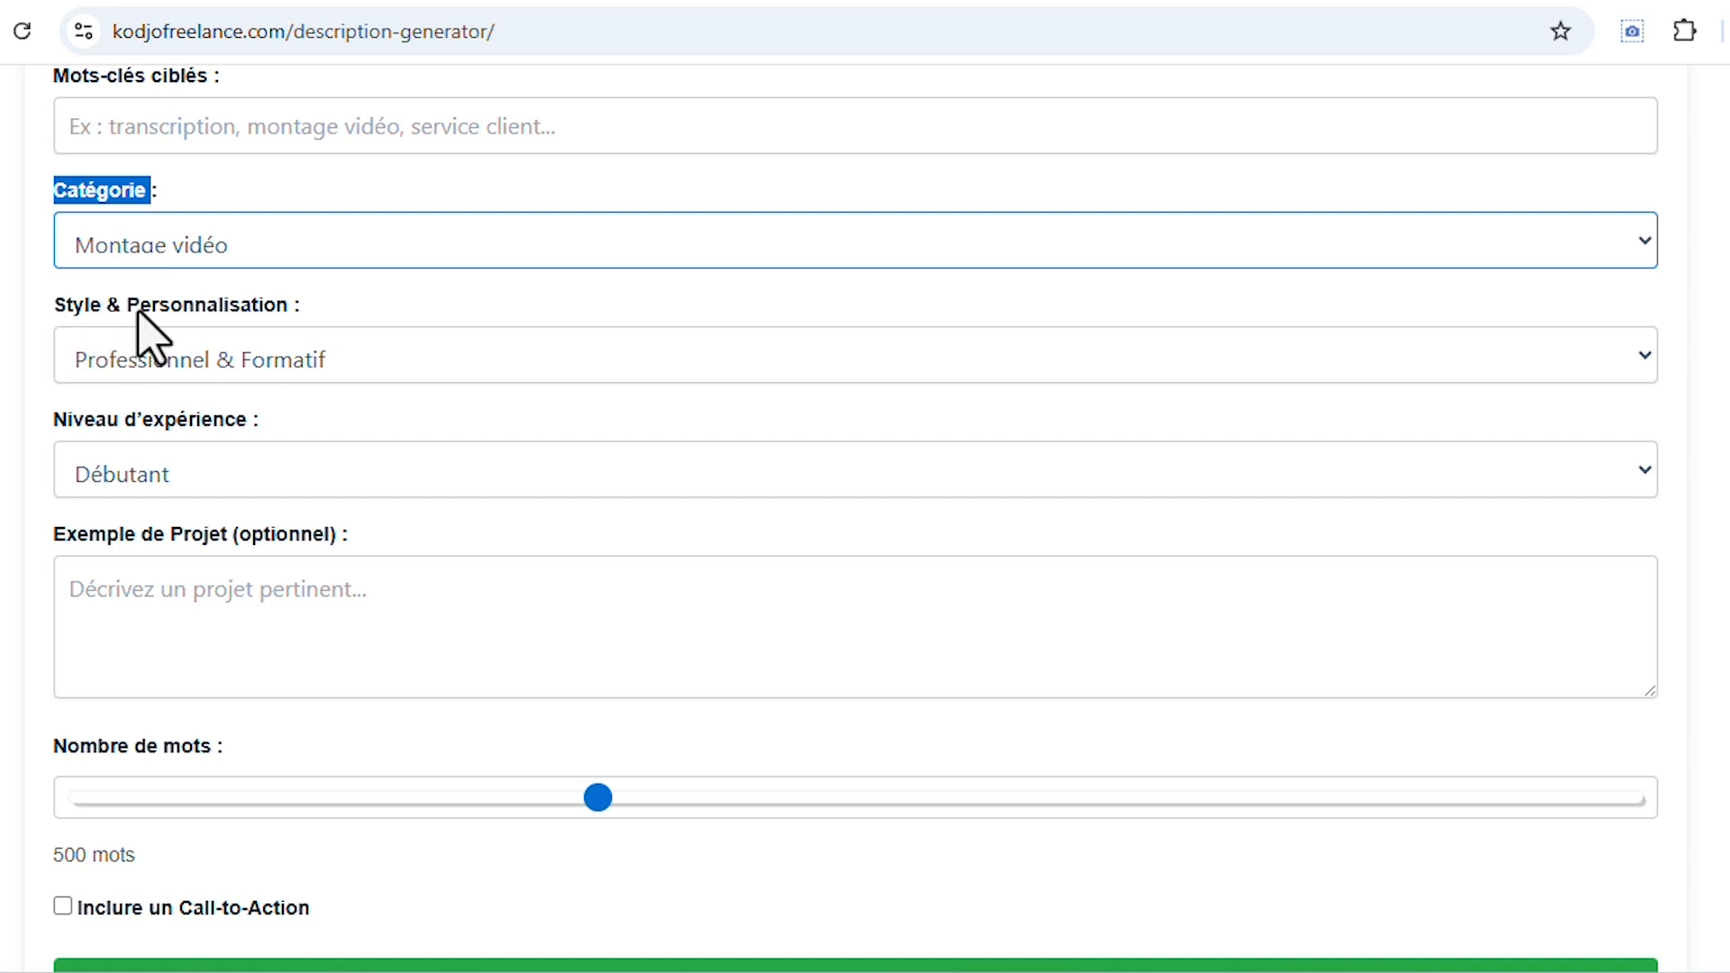
# Step: Choose Professionnel & Formatif as the style and review the optional project example, word count and call-to-action settings
pyautogui.click(183, 369)
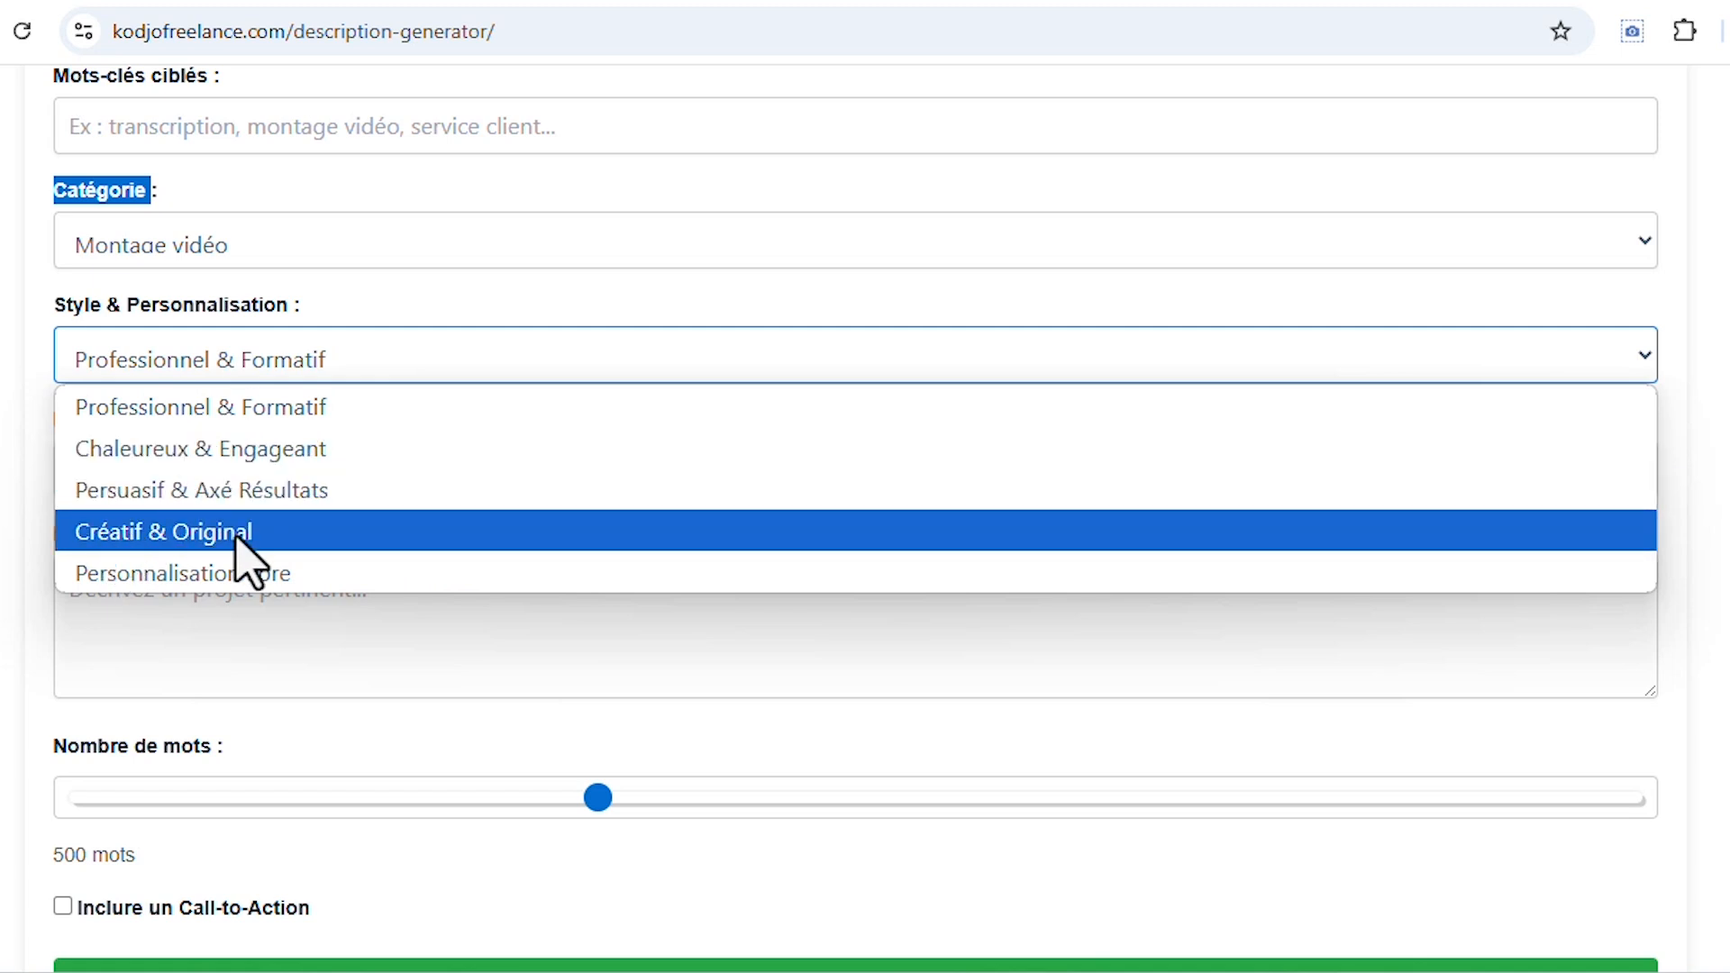
pyautogui.click(138, 416)
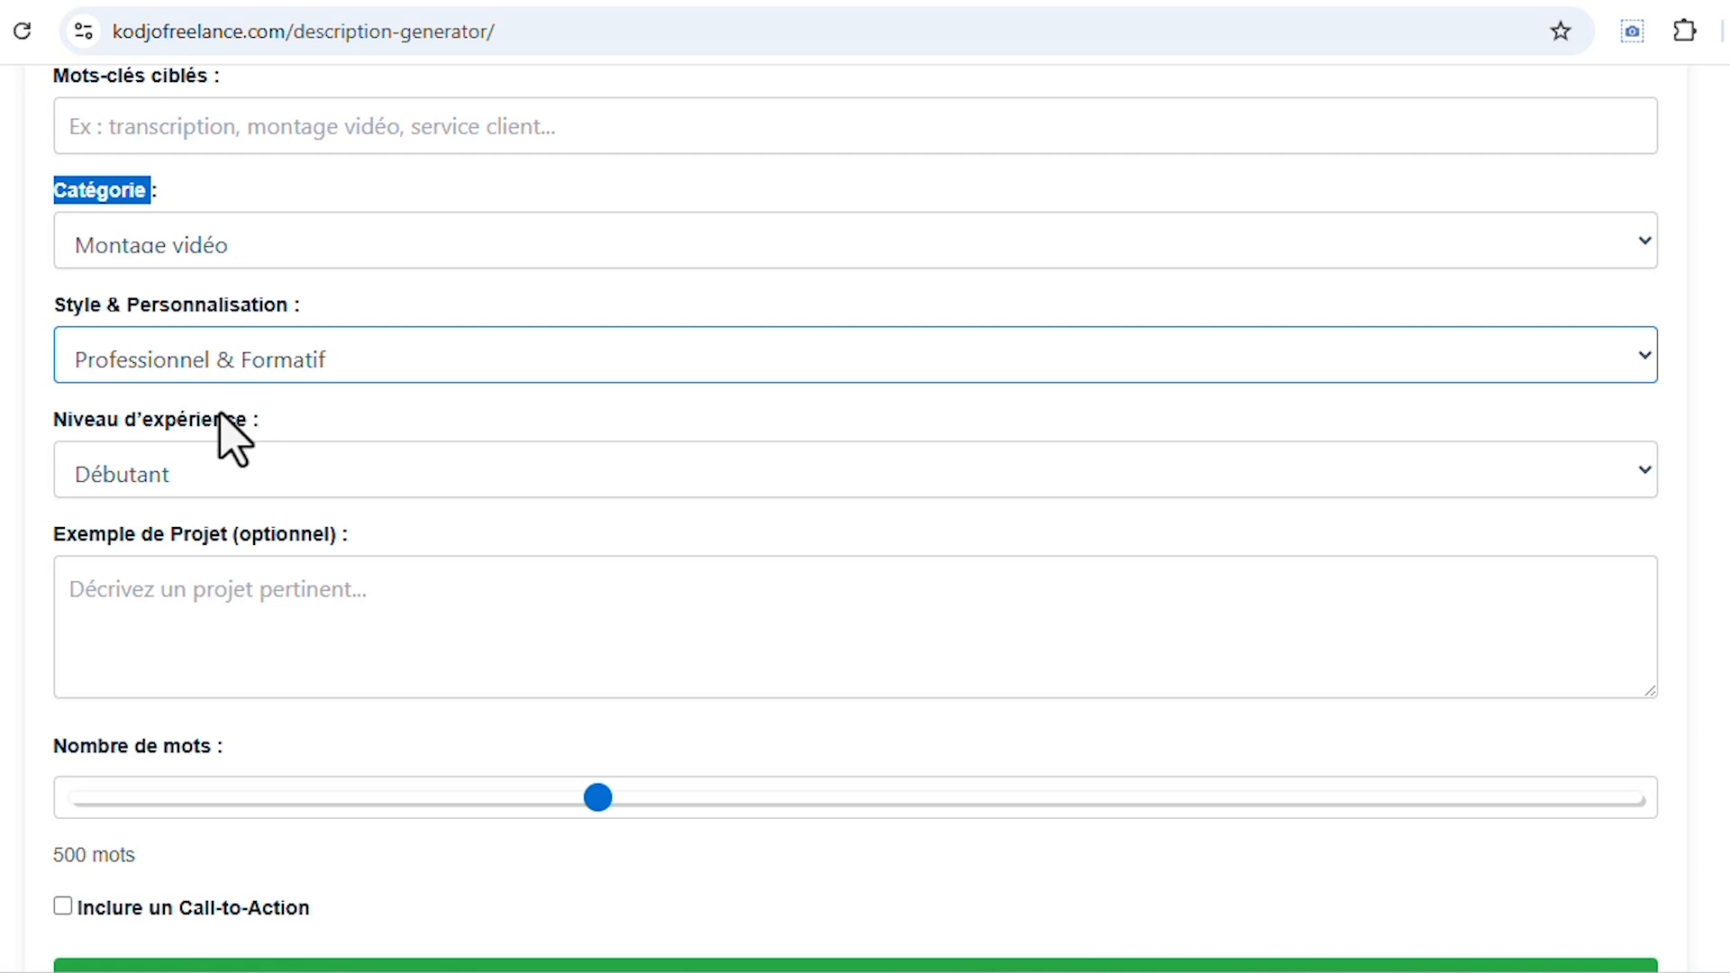
pyautogui.scroll(-3, 207, 531)
pyautogui.click(185, 309)
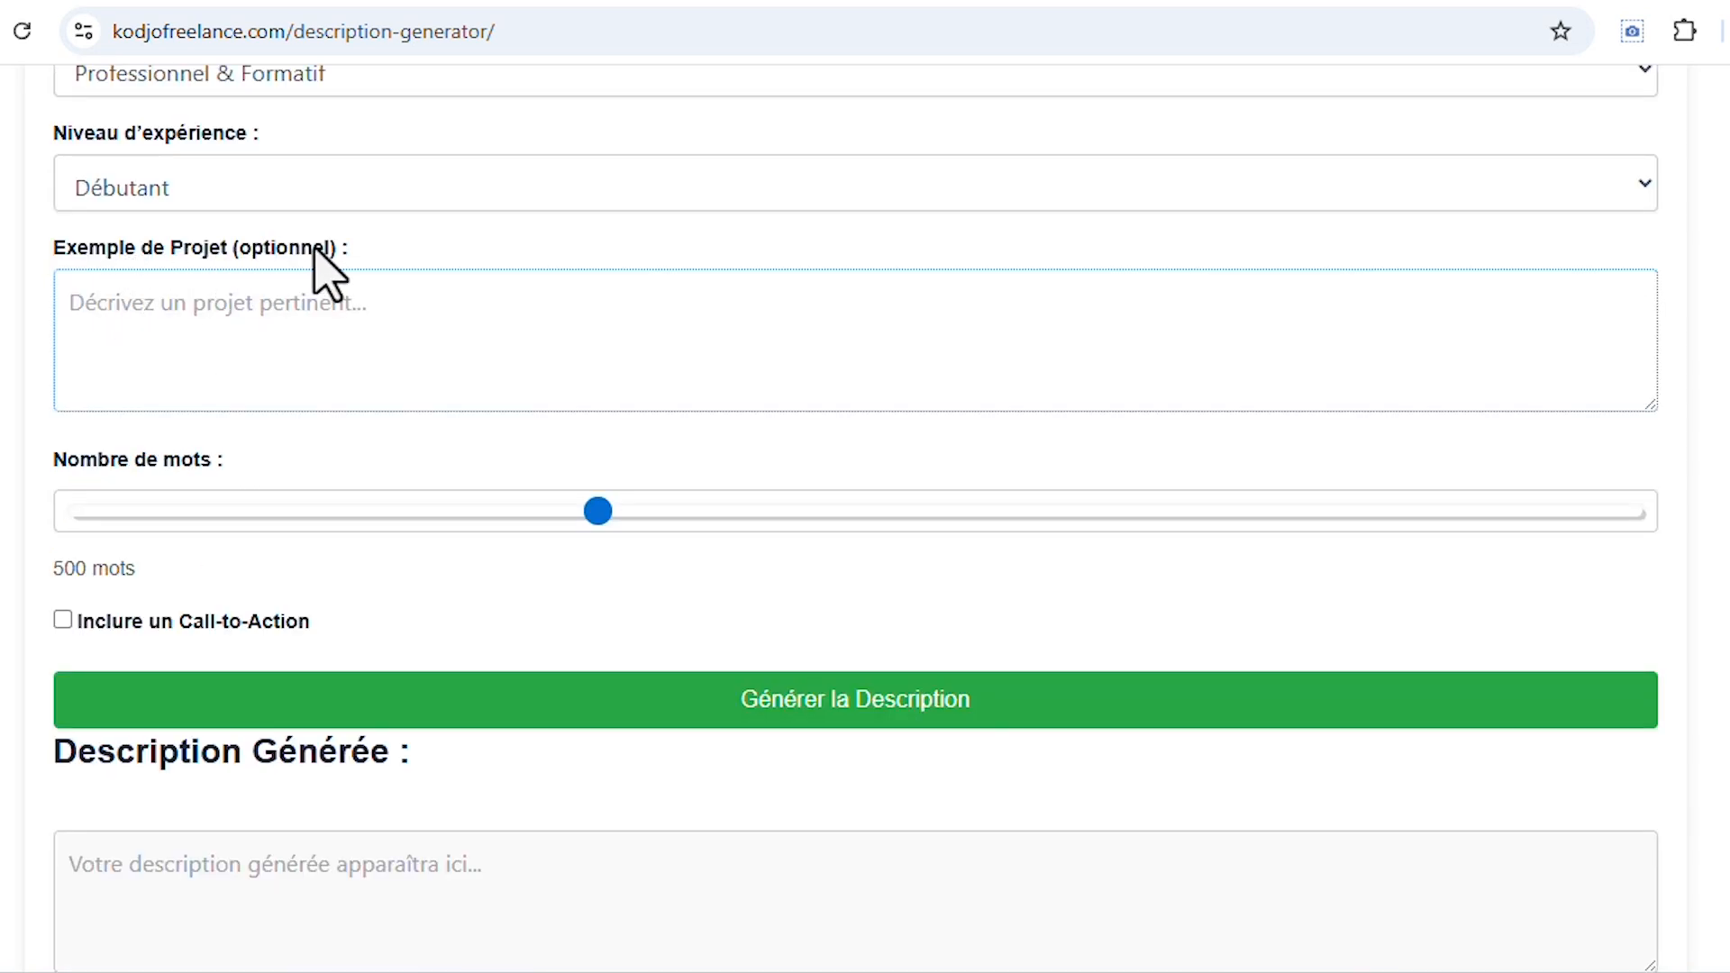
pyautogui.moveTo(330, 247); pyautogui.dragTo(209, 247)
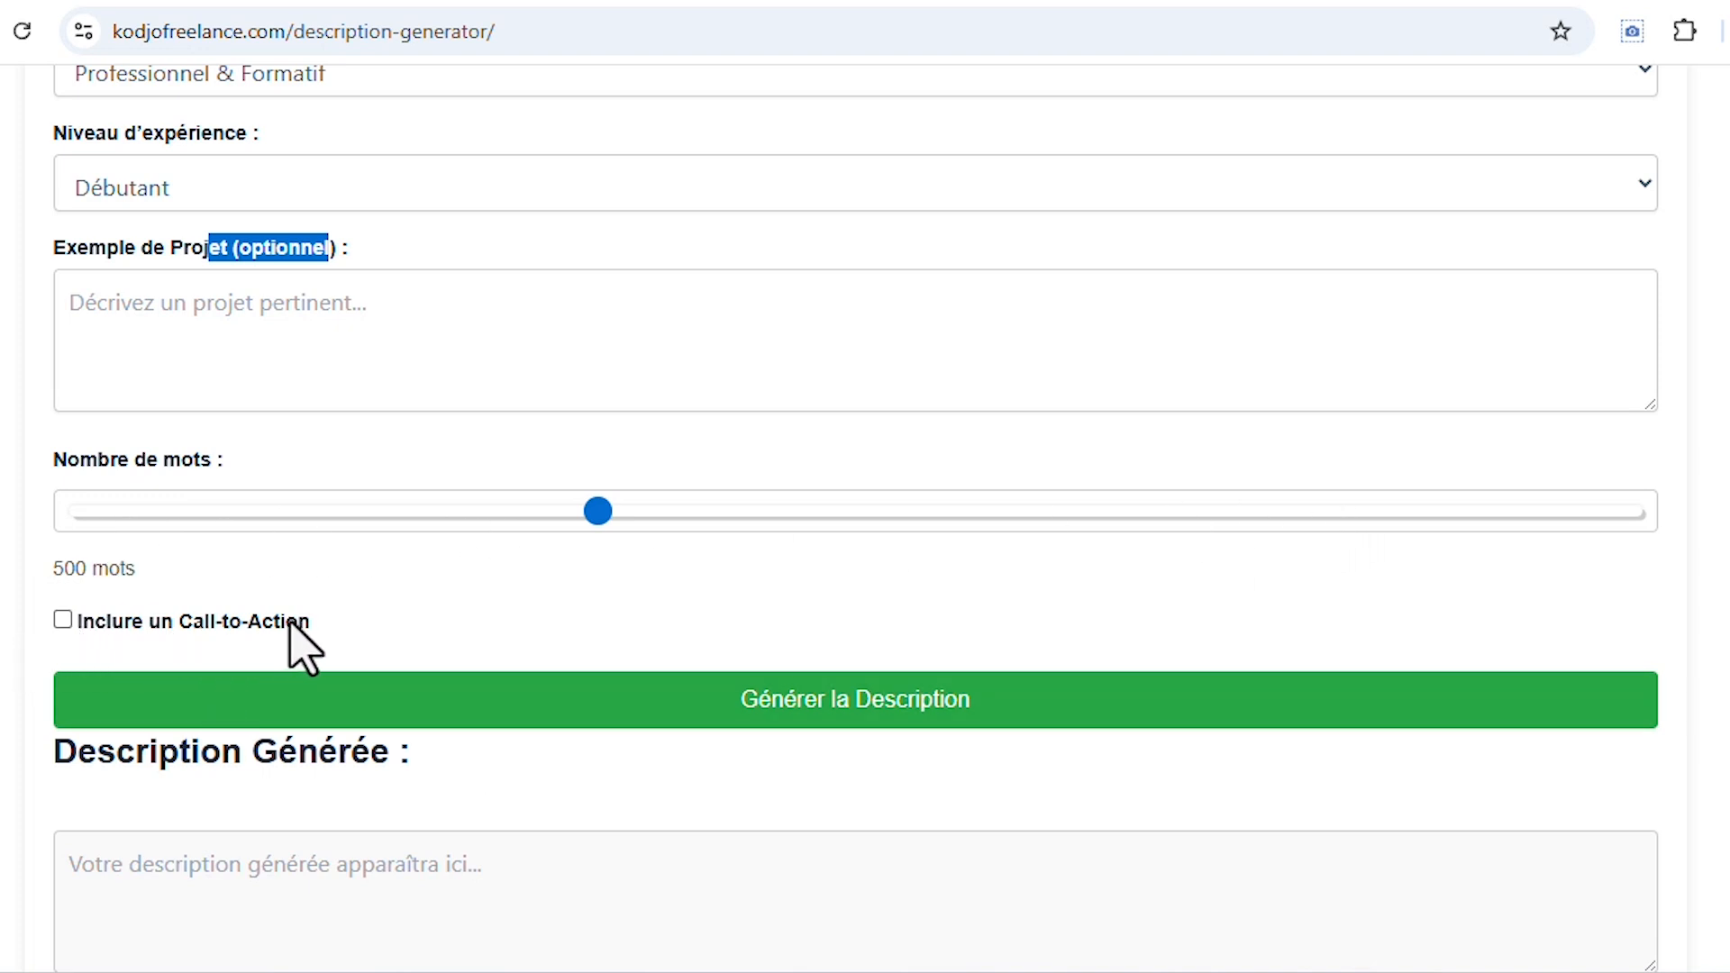
pyautogui.scroll(-3, 311, 630)
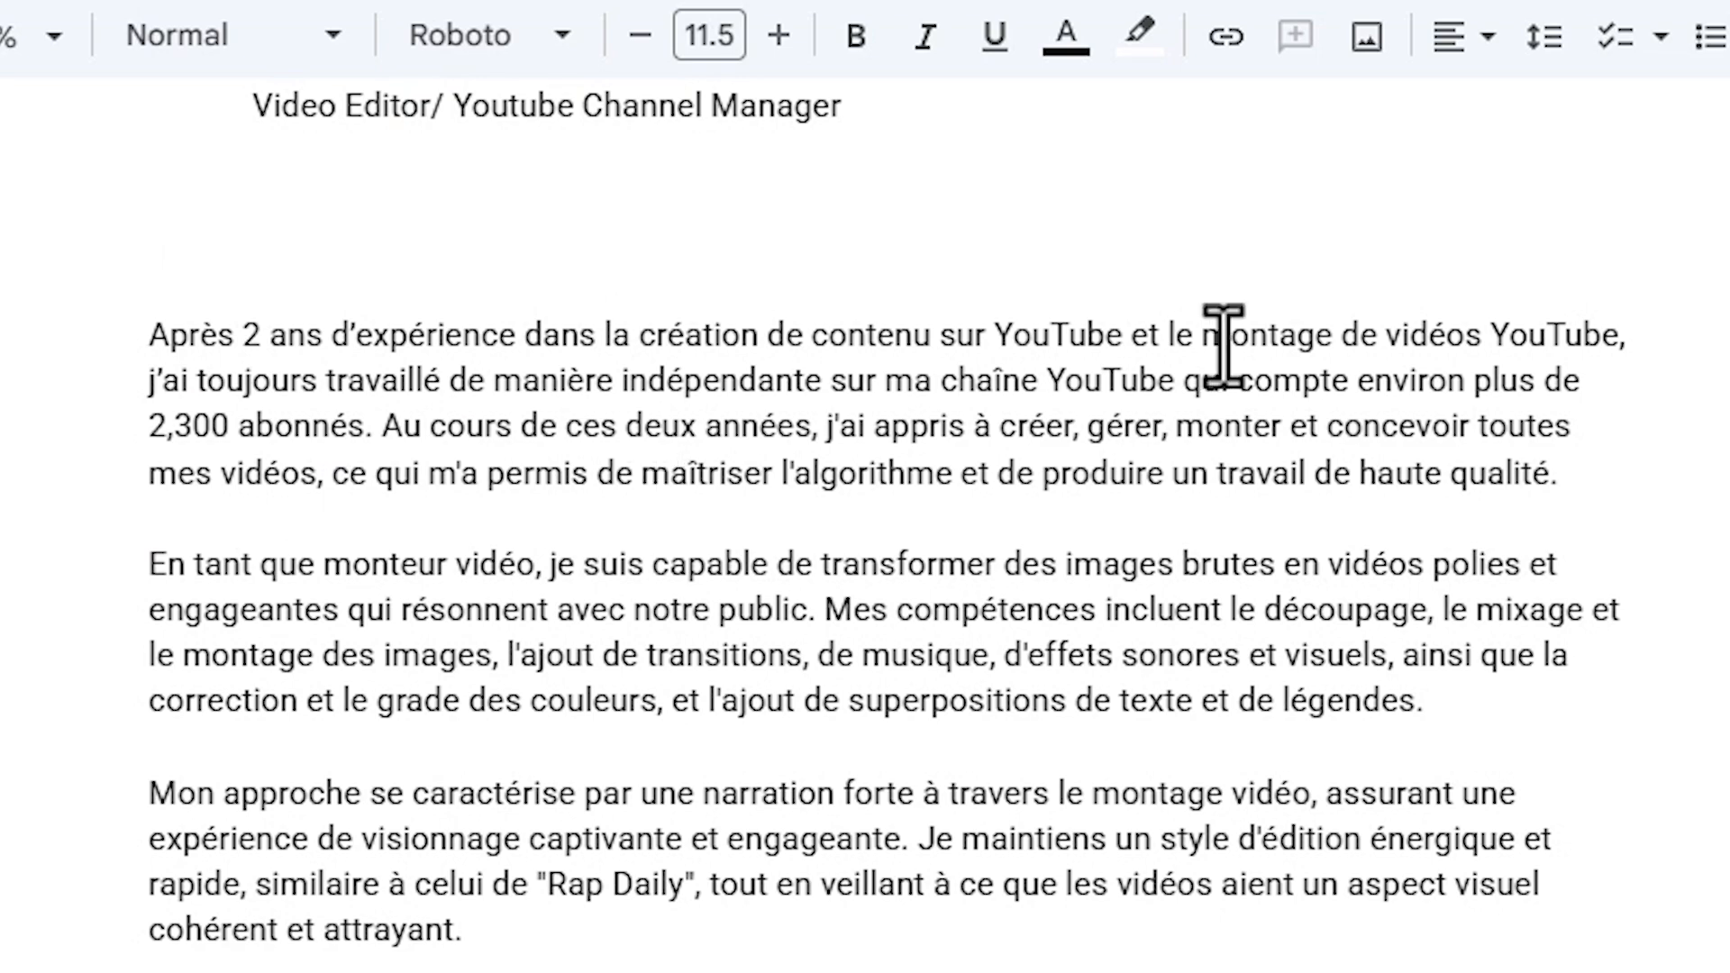
# Step: Switch to the Google Docs document and make the opening paragraph about 2 years of YouTube experience bold
pyautogui.scroll(-3, 1274, 354)
pyautogui.scroll(3, 1222, 345)
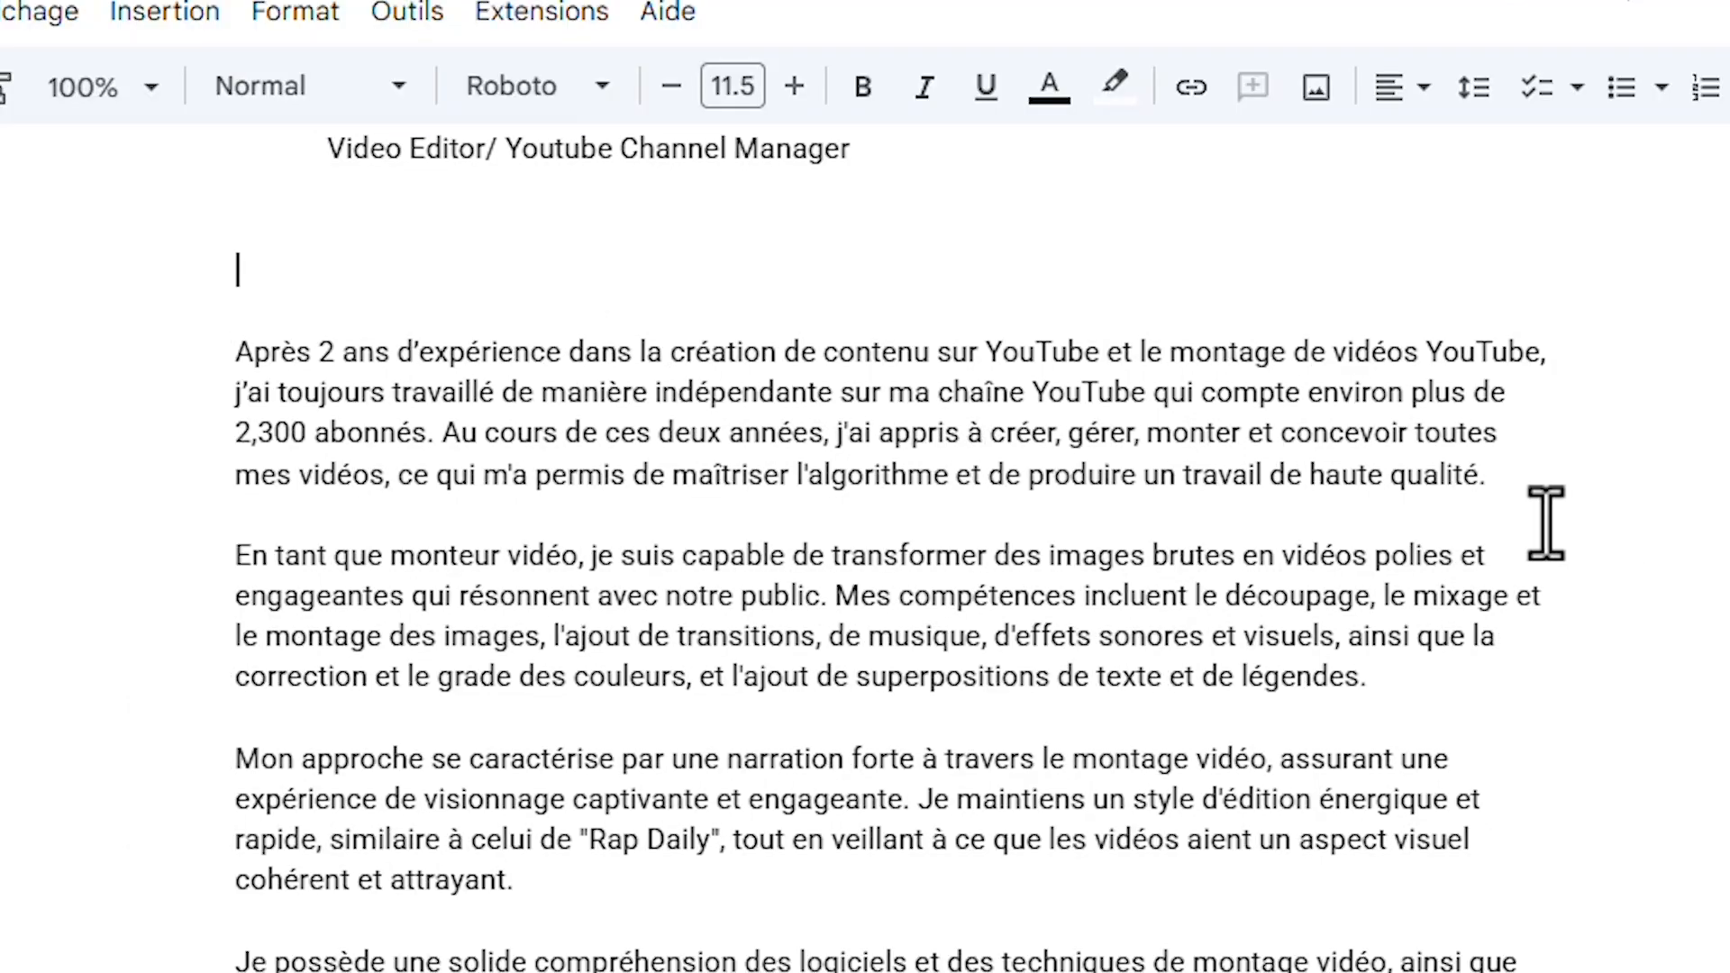
pyautogui.moveTo(1510, 495); pyautogui.dragTo(177, 410)
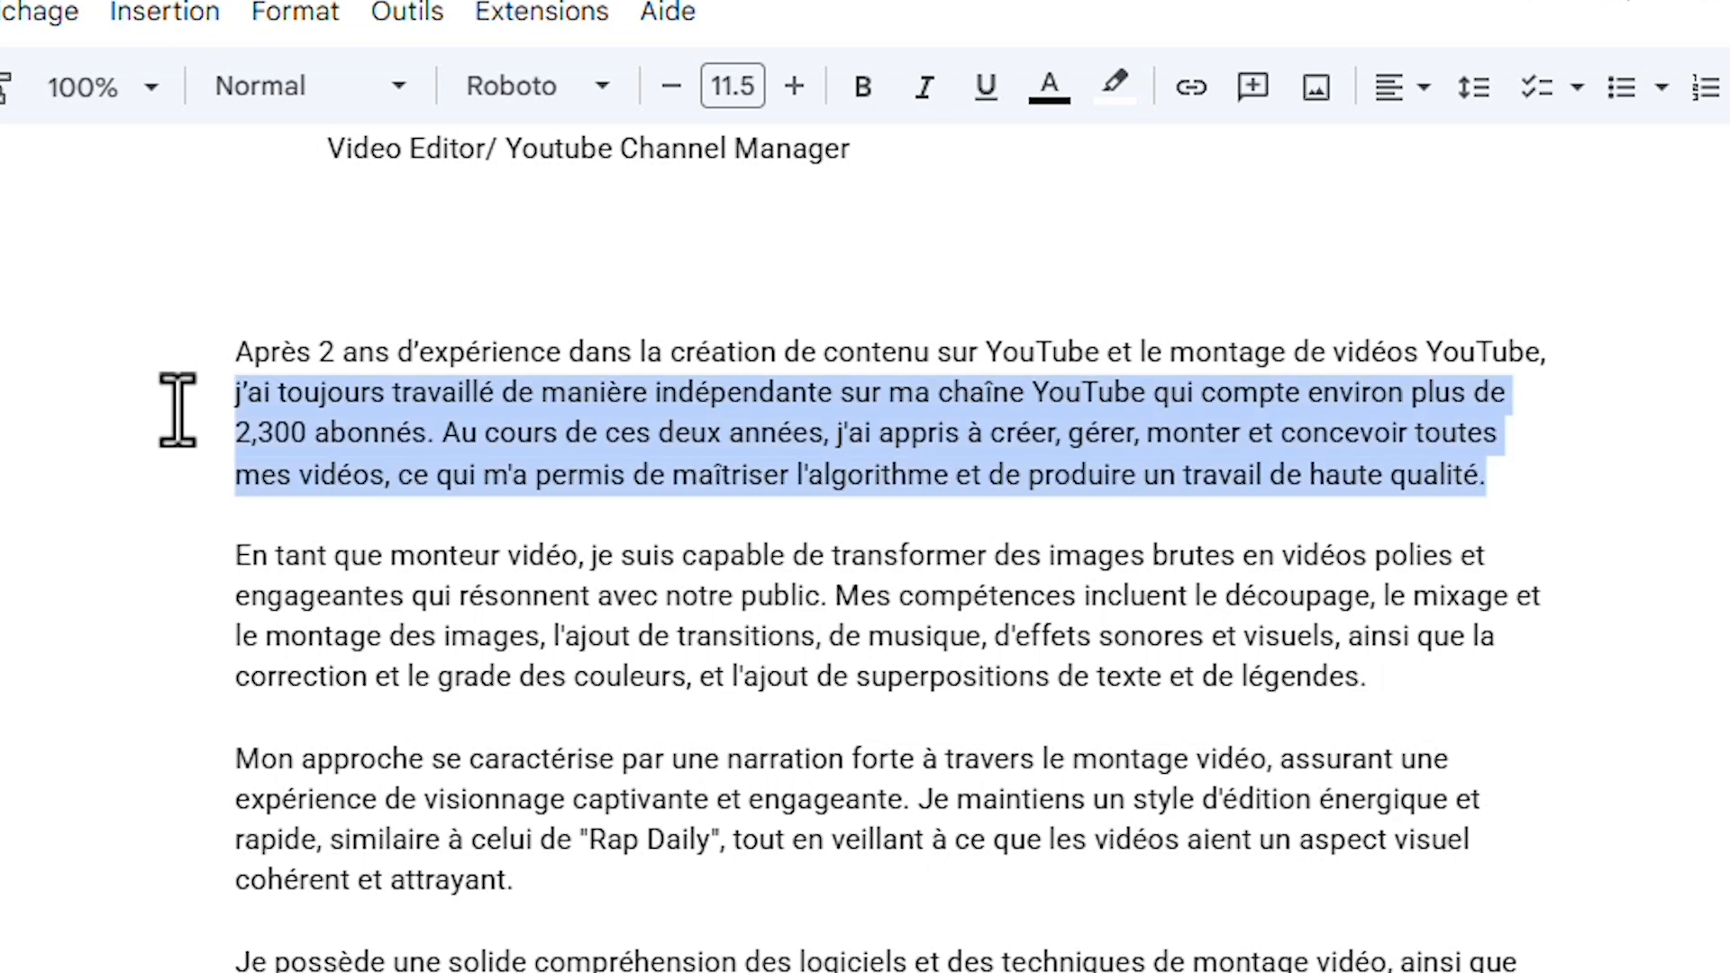
pyautogui.moveTo(1487, 475); pyautogui.dragTo(69, 360)
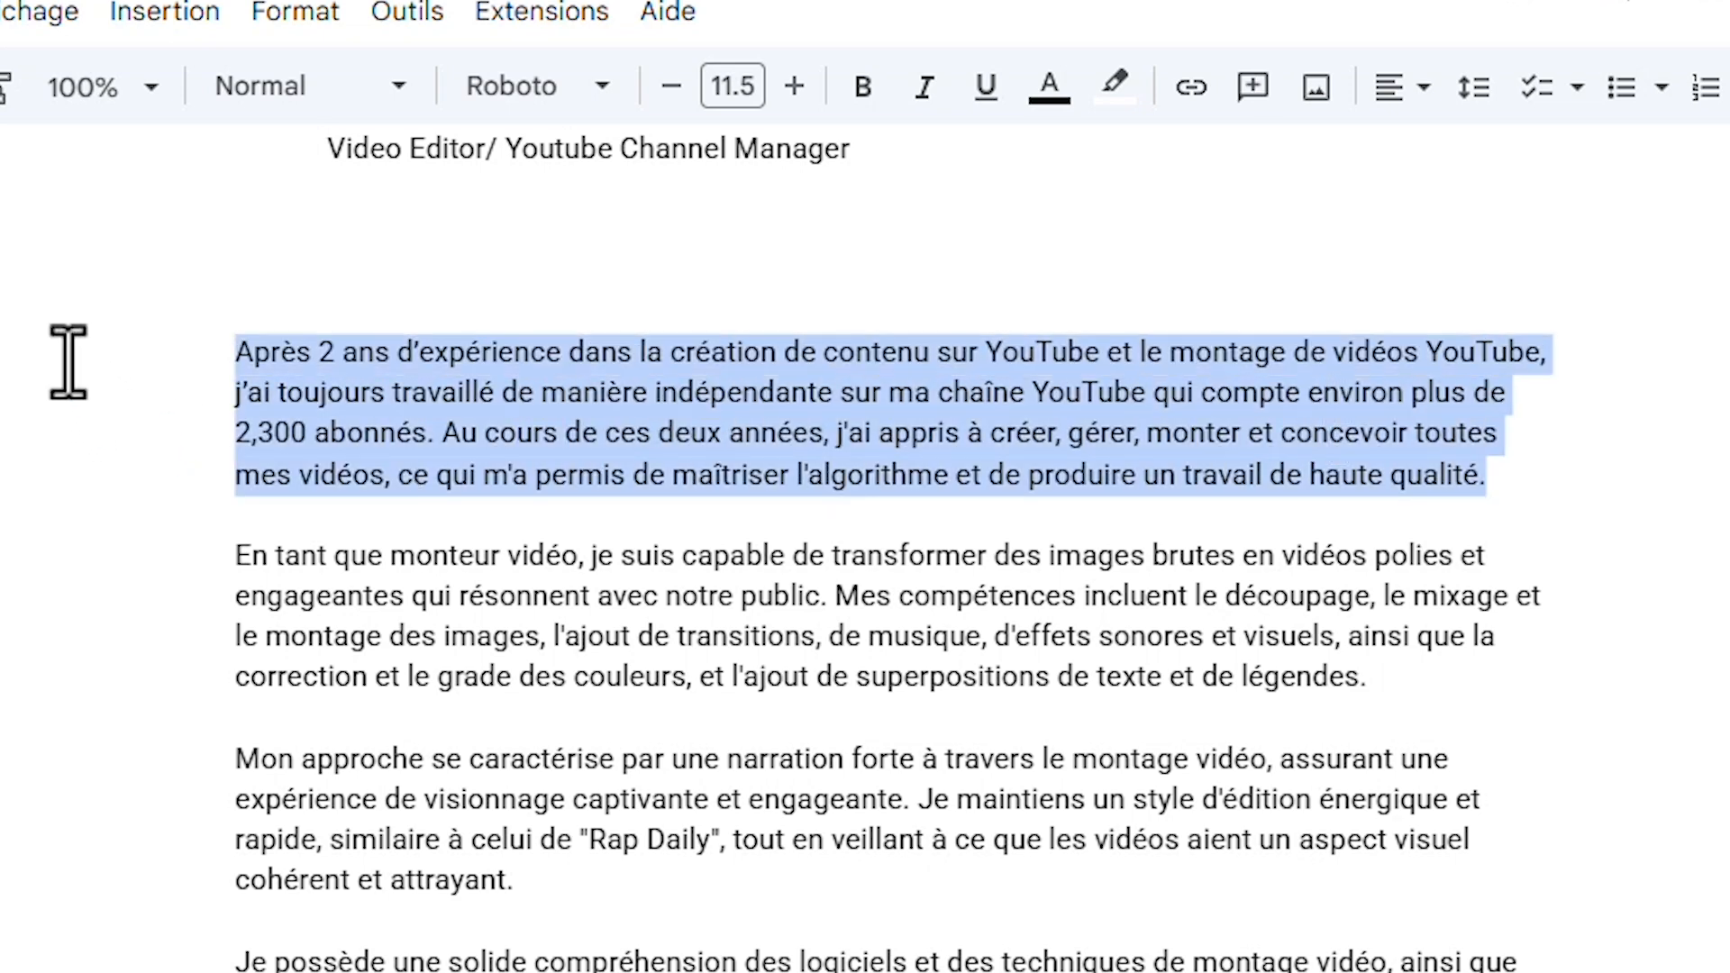
pyautogui.click(862, 88)
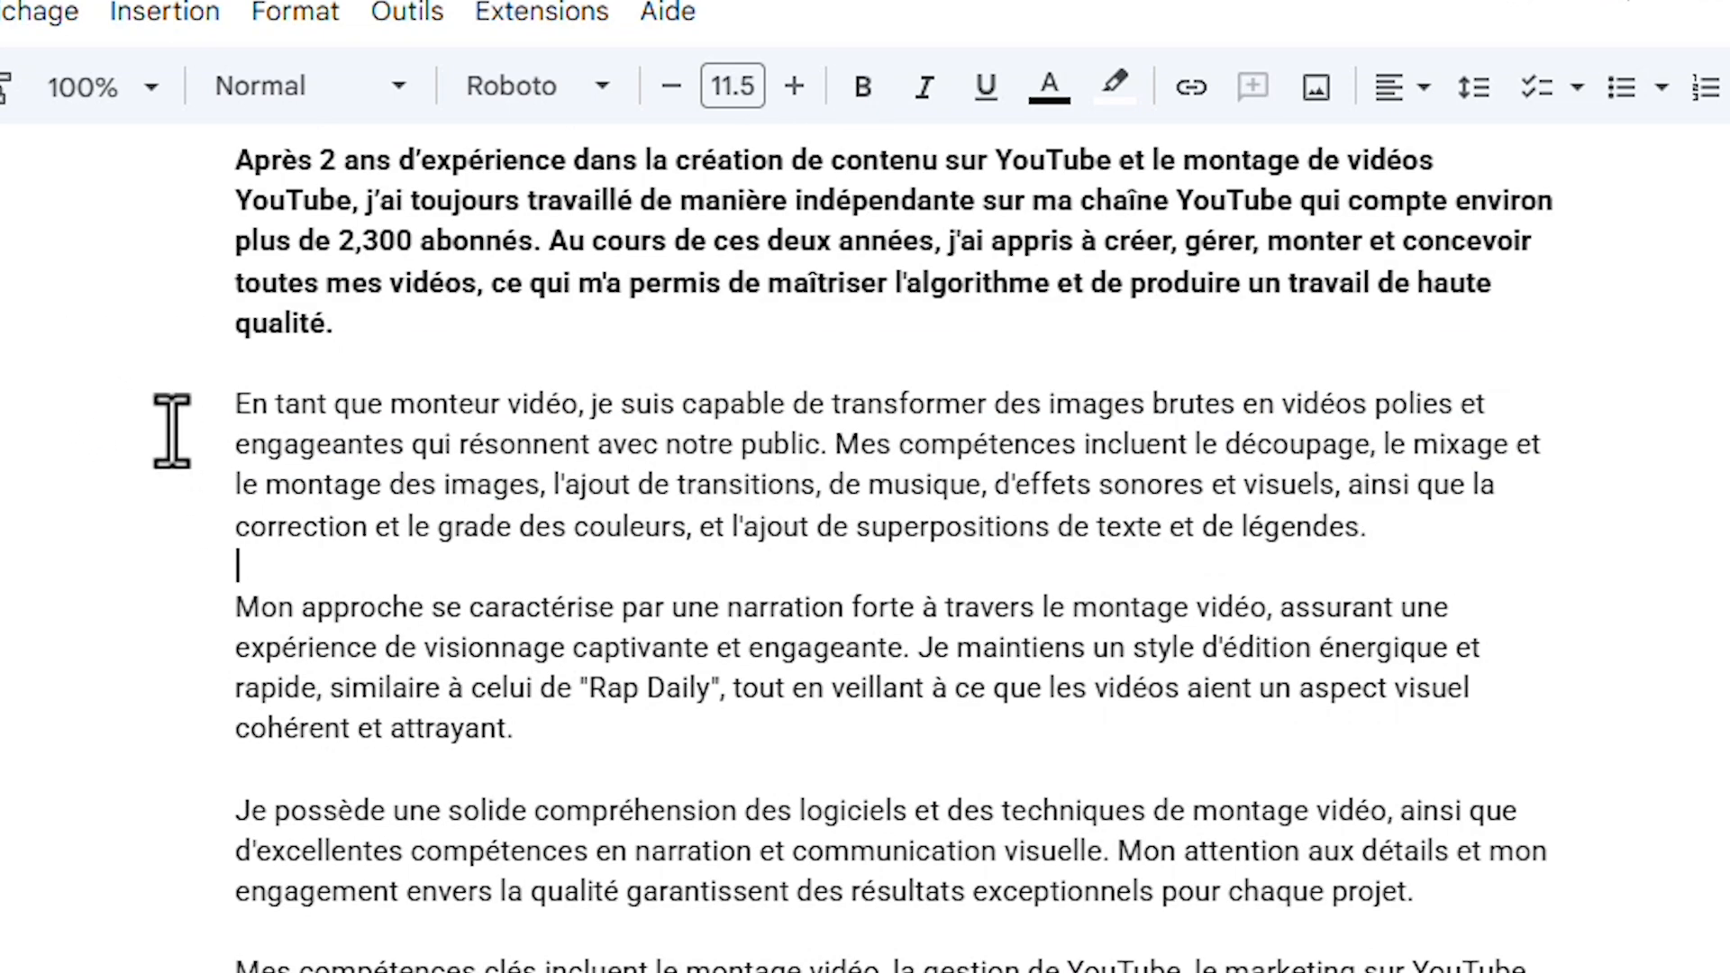
# Step: Read through the remaining paragraphs of the French profile description, from the video editing skills to the closing invitation
pyautogui.click(214, 414)
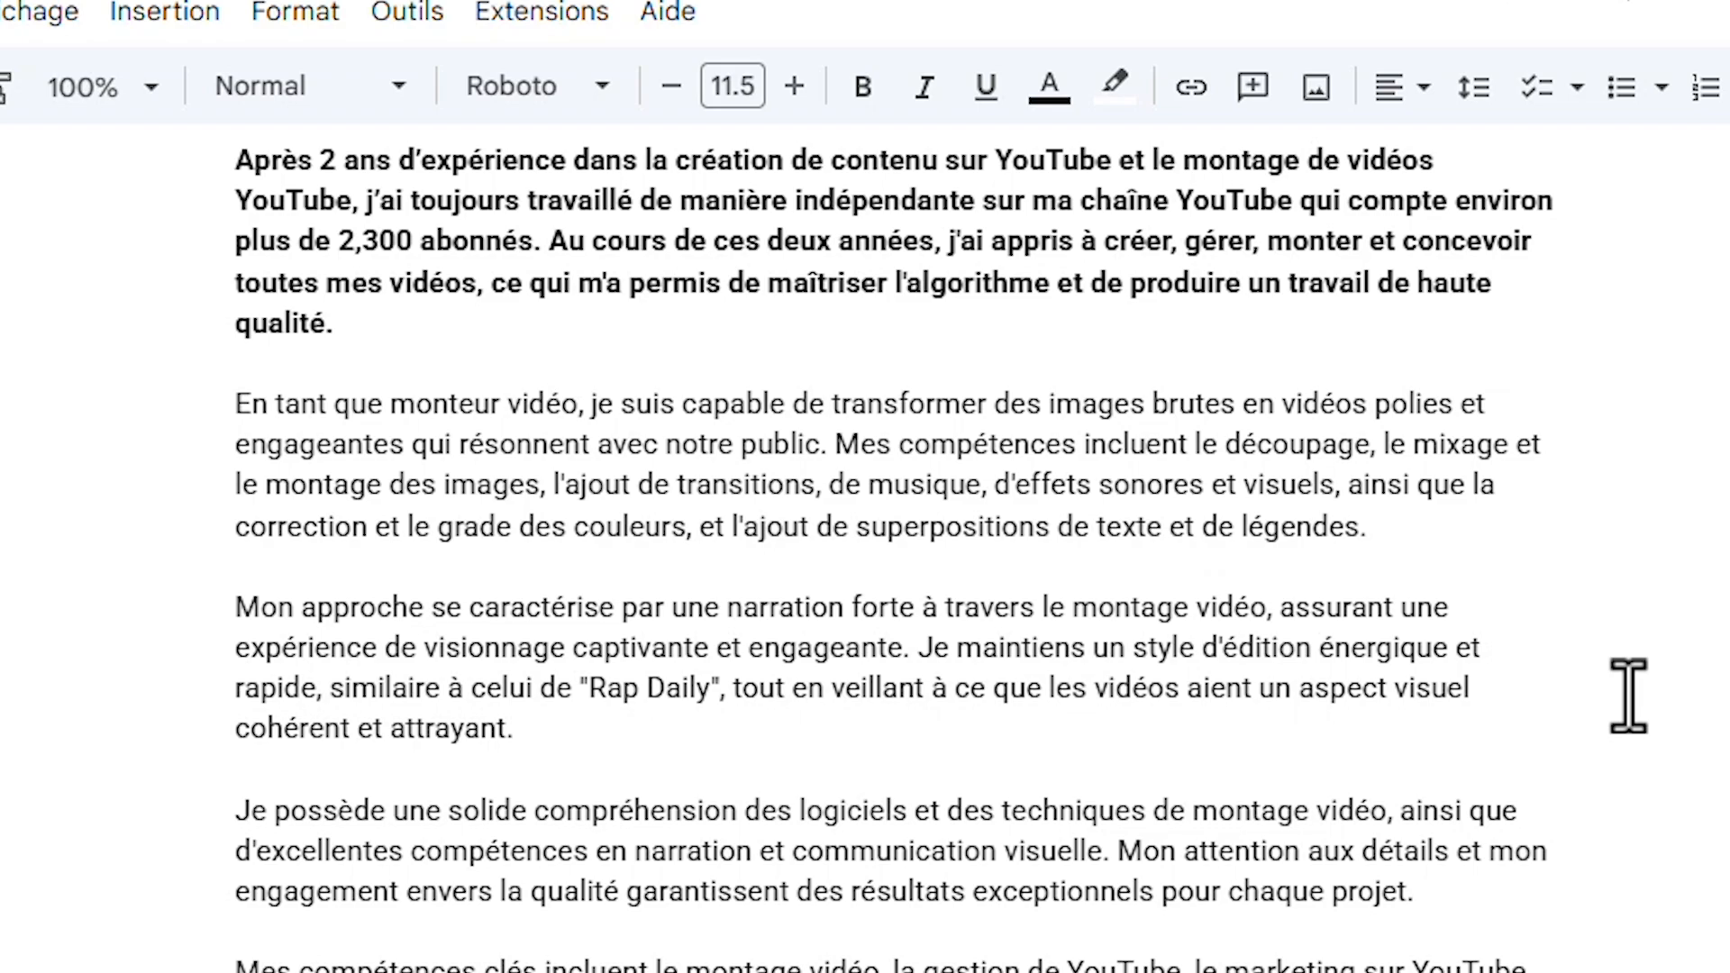
pyautogui.scroll(-6, 1628, 695)
pyautogui.scroll(5, 1629, 699)
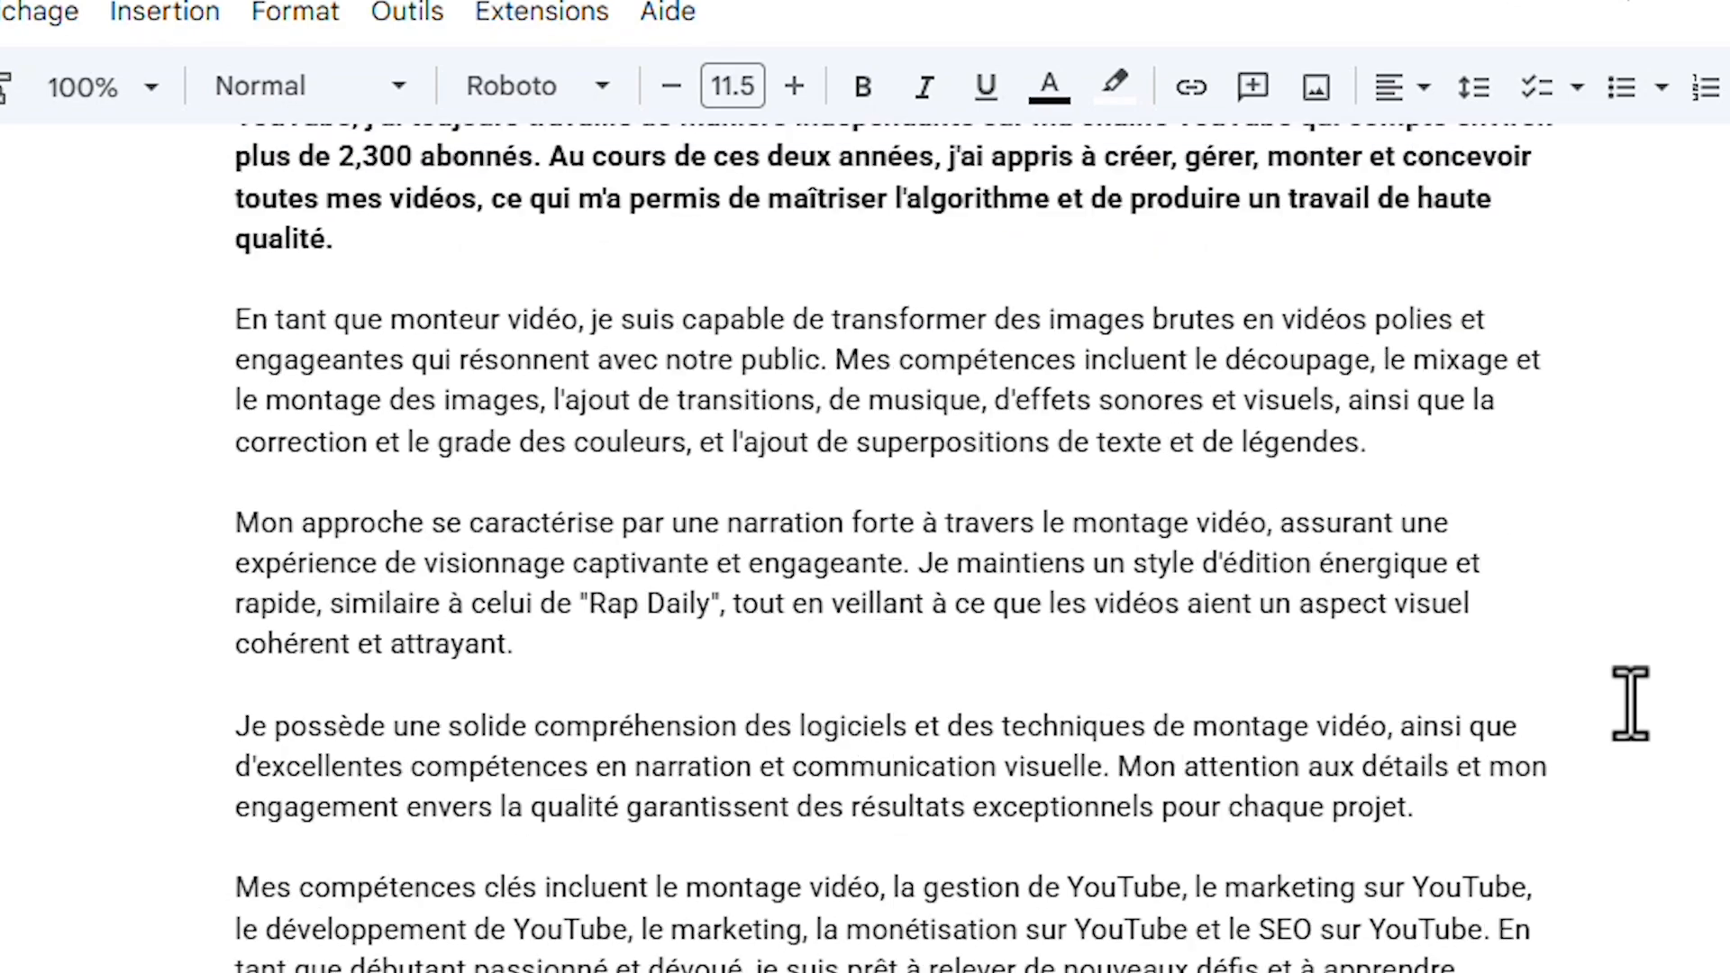
pyautogui.scroll(3, 1629, 703)
pyautogui.scroll(-6, 552, 626)
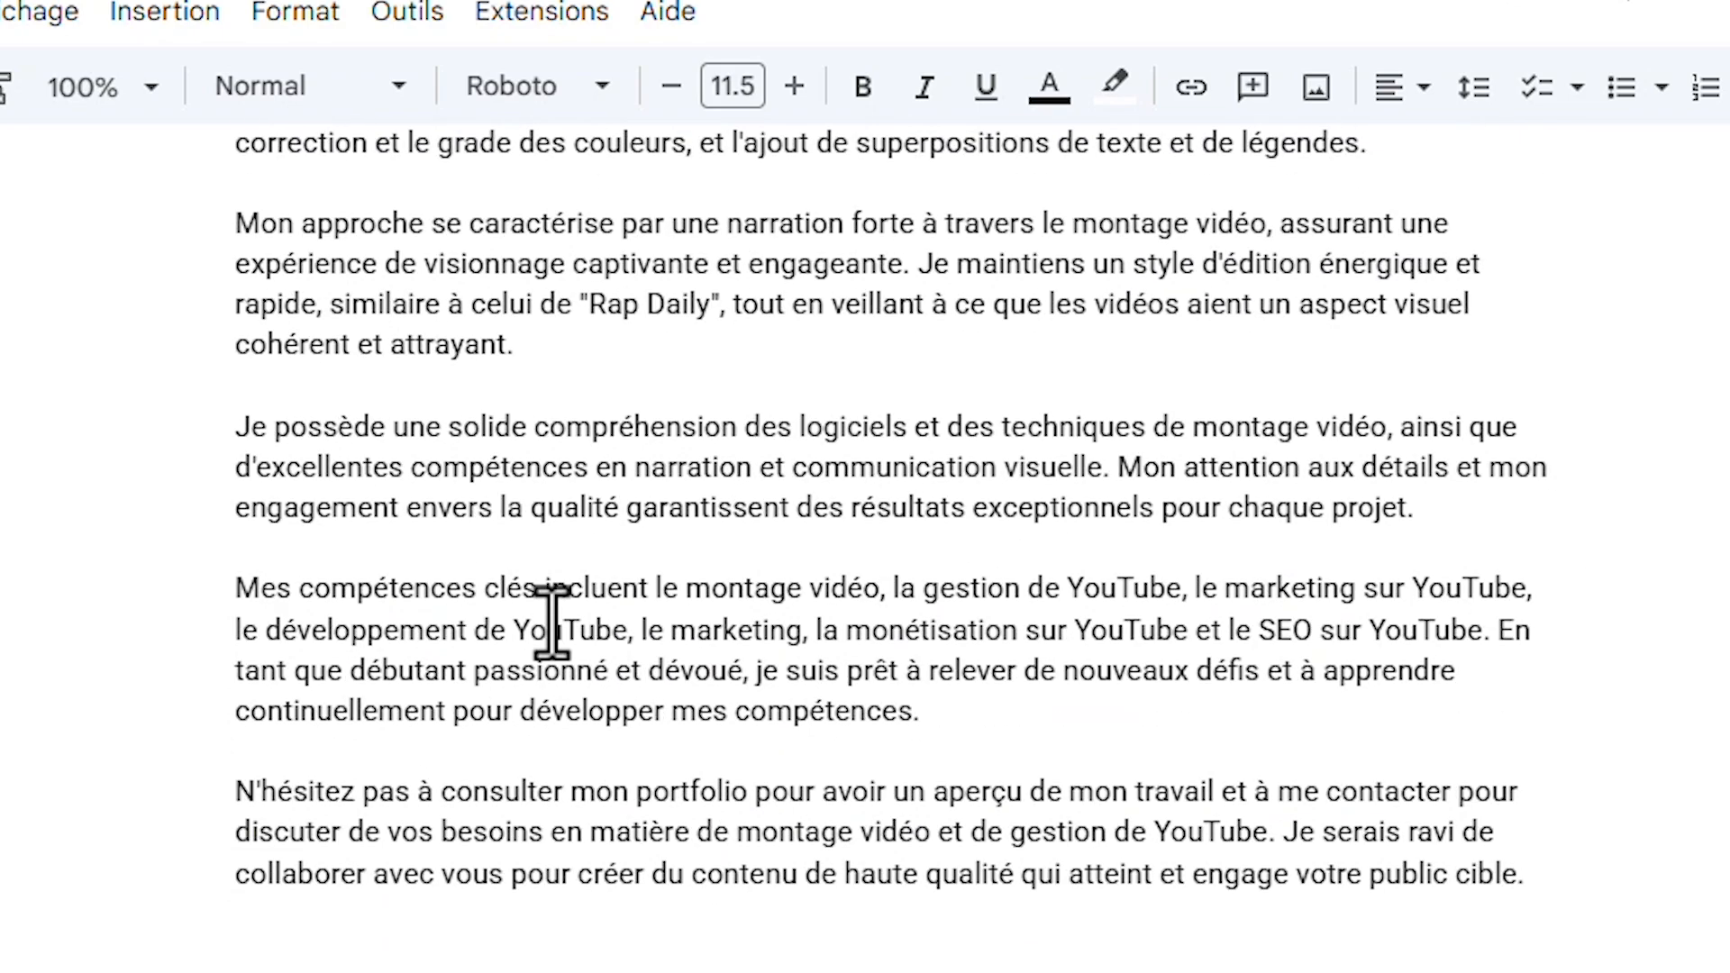
# Step: Select the whole French profile description in the document, from the opening experience paragraph to the closing invitation
pyautogui.click(1699, 930)
pyautogui.keyDown('shift'); pyautogui.click(331, 365); pyautogui.keyUp('shift')
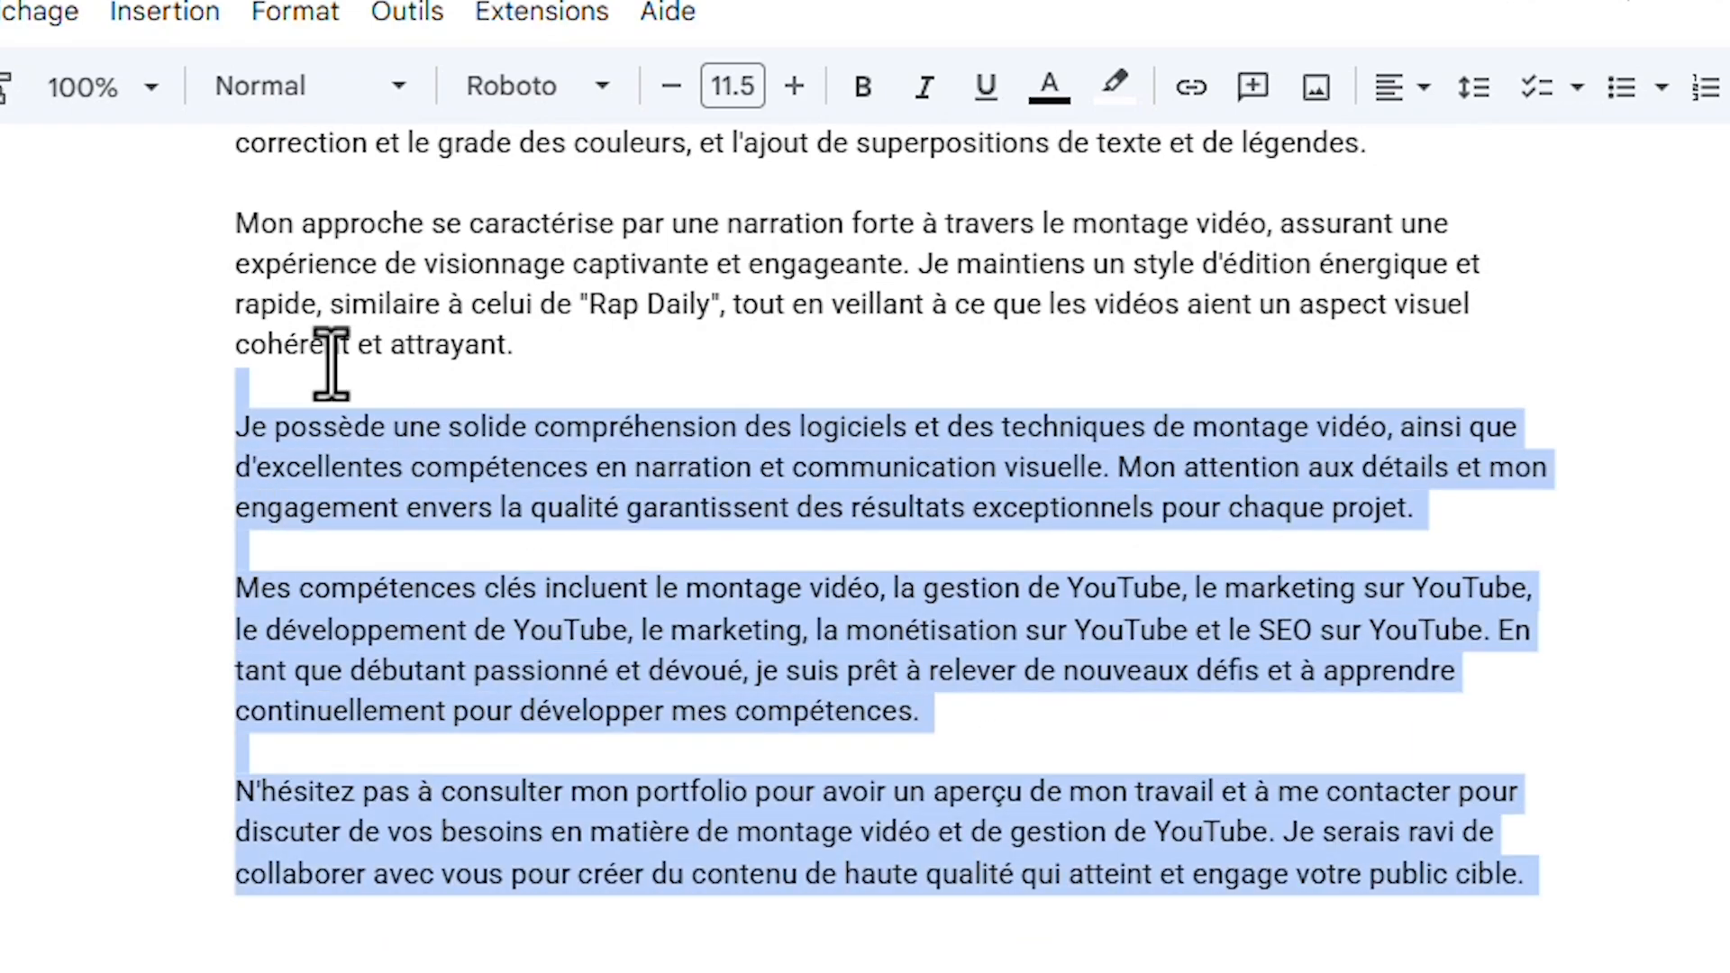
pyautogui.keyDown('shift'); pyautogui.click(216, 290); pyautogui.keyUp('shift')
pyautogui.hotkey('shift', 'Up')
pyautogui.scroll(7, 212, 282)
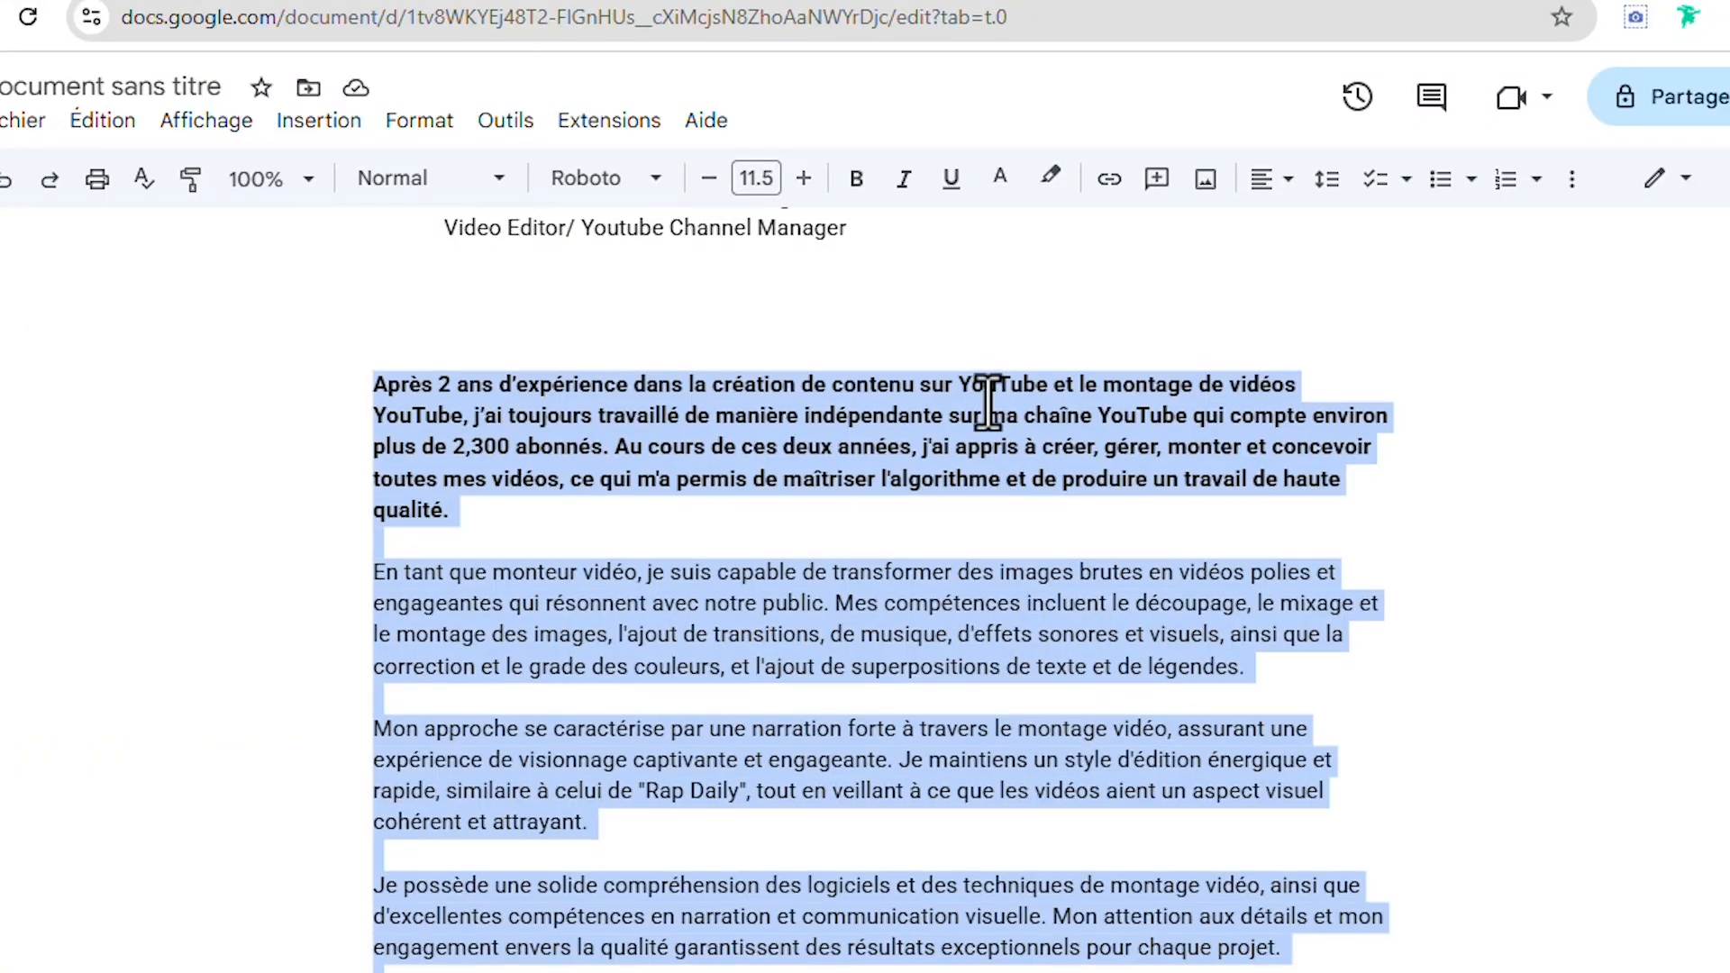
# Step: Copy the rough draft paragraphs about 2 years of YouTube experience under the Description heading near the document's beginning
pyautogui.scroll(6, 988, 396)
pyautogui.scroll(20, 988, 396)
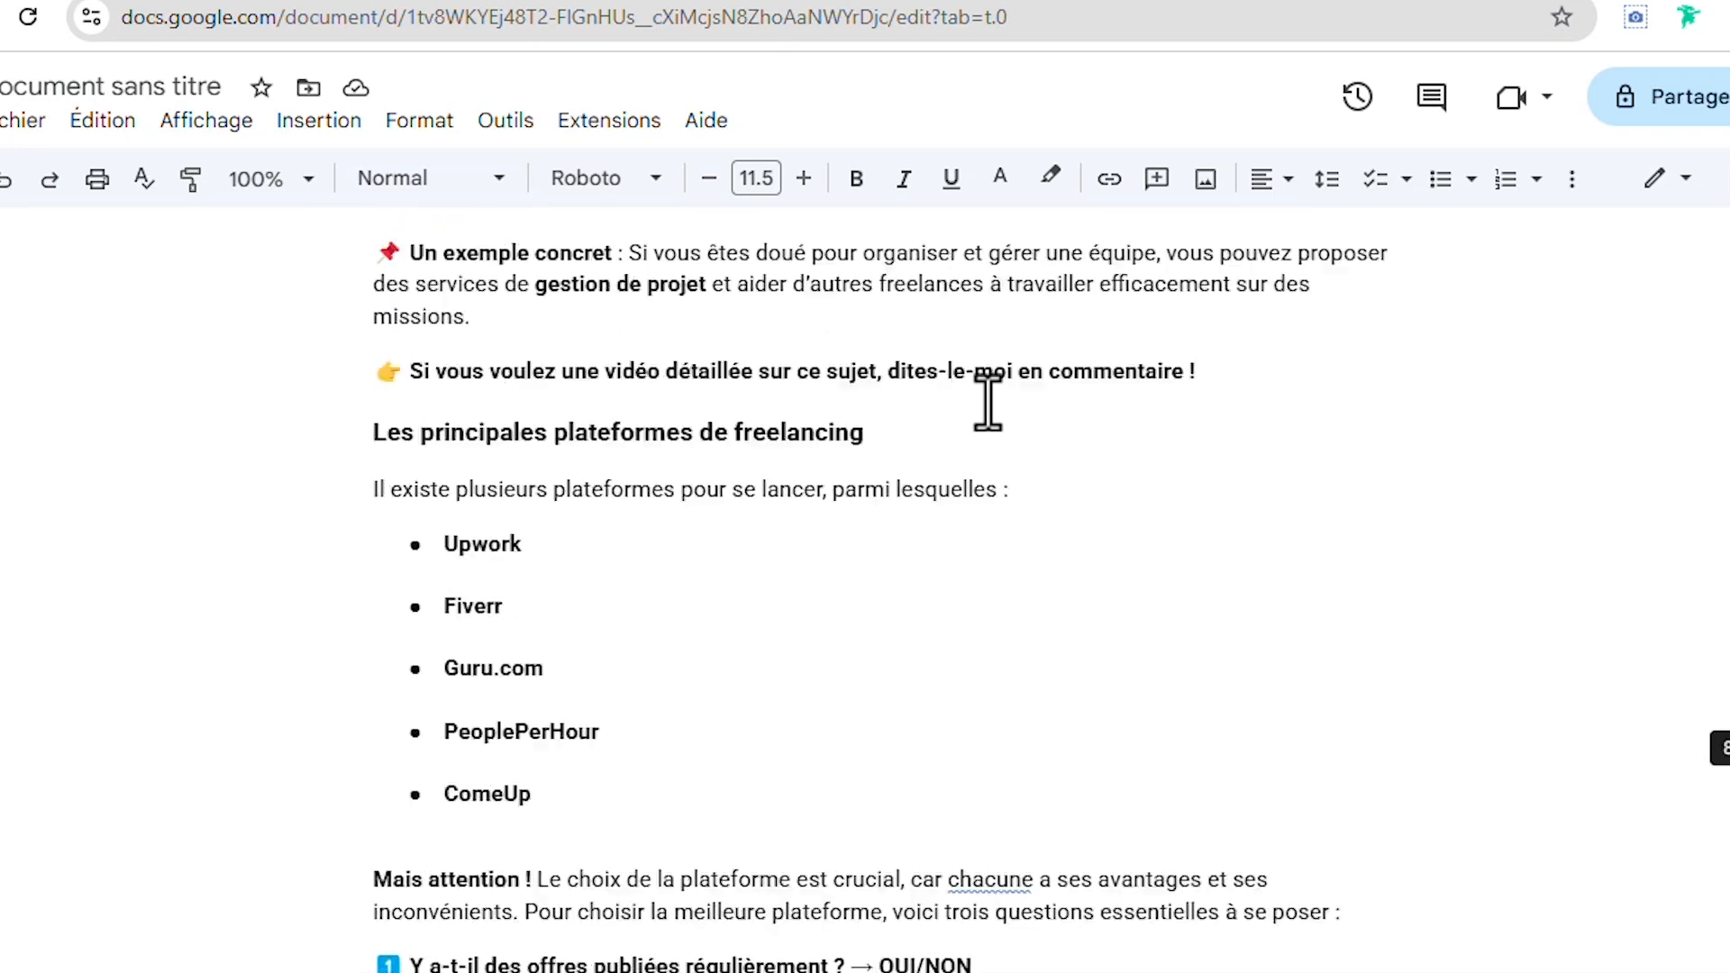
pyautogui.scroll(10, 988, 402)
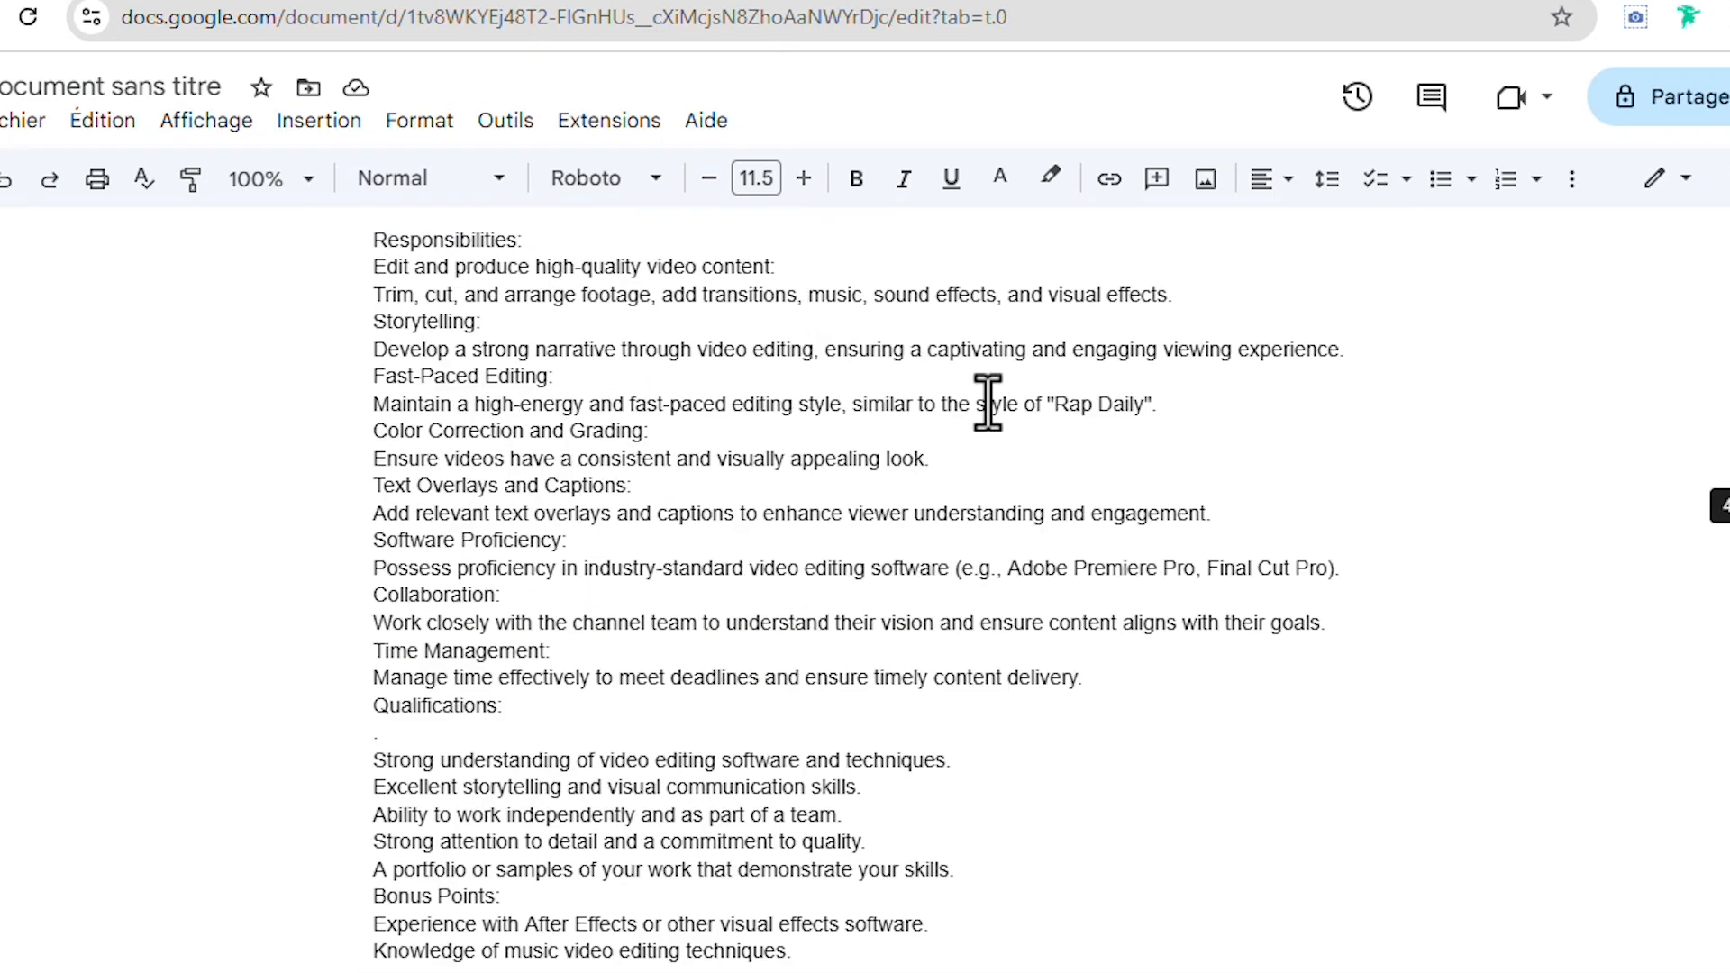
pyautogui.scroll(6, 986, 397)
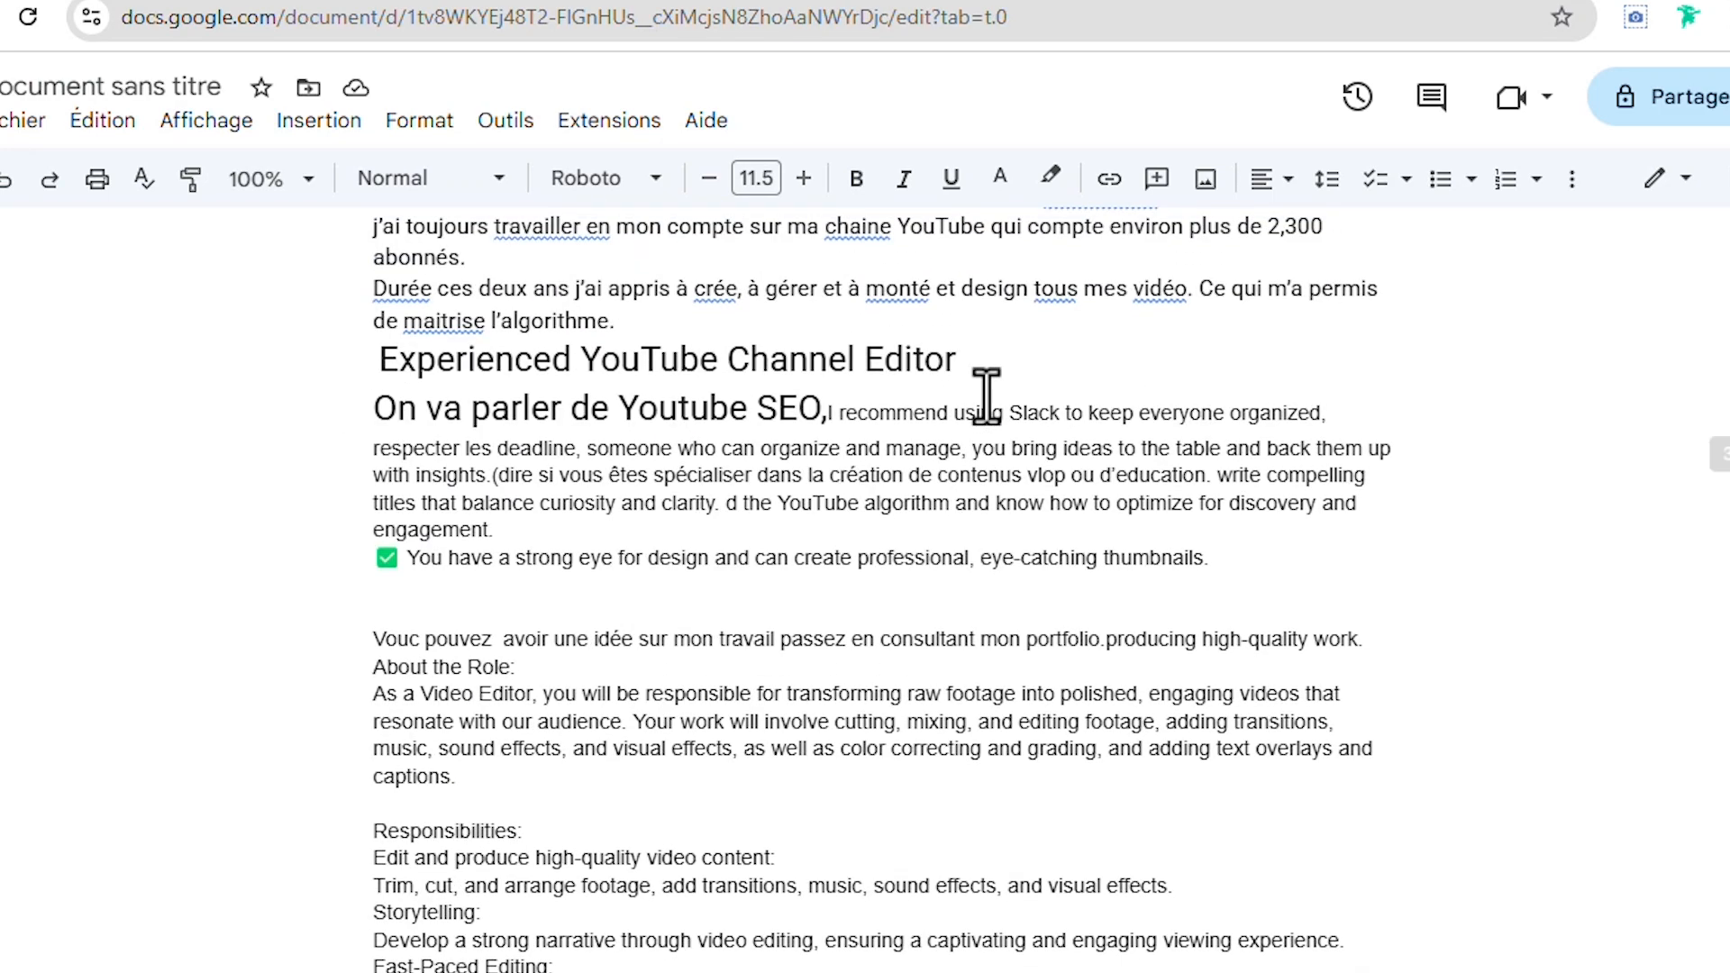
pyautogui.scroll(2, 987, 396)
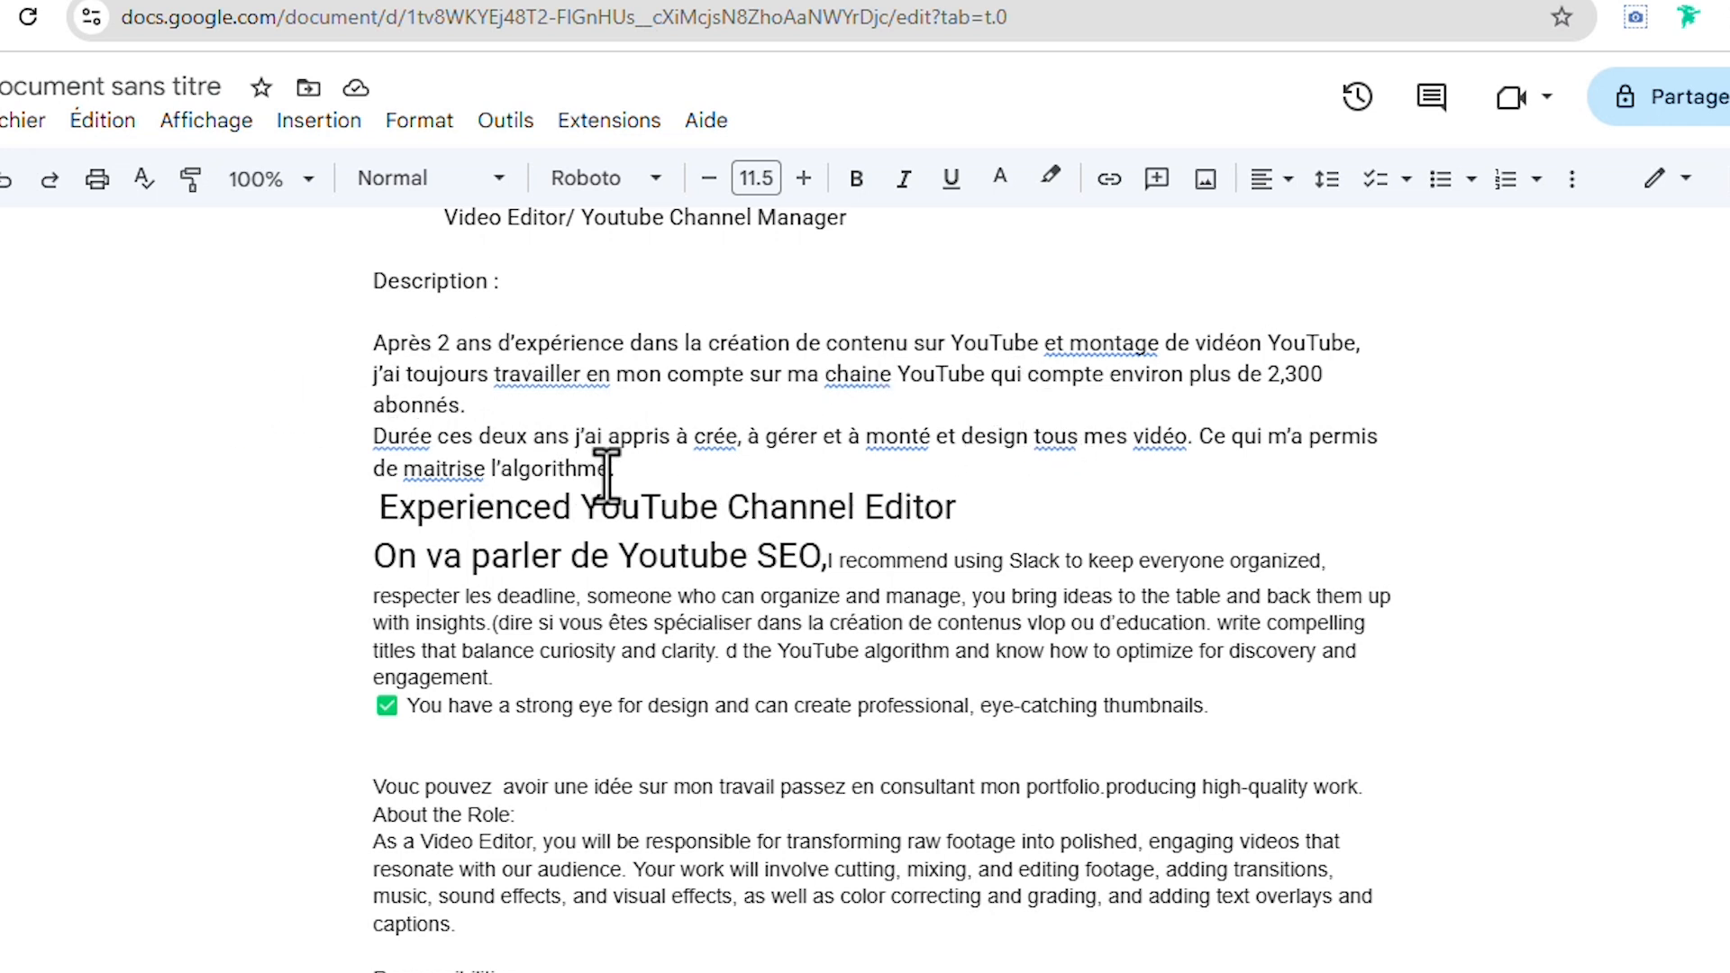
pyautogui.moveTo(637, 461); pyautogui.dragTo(374, 347)
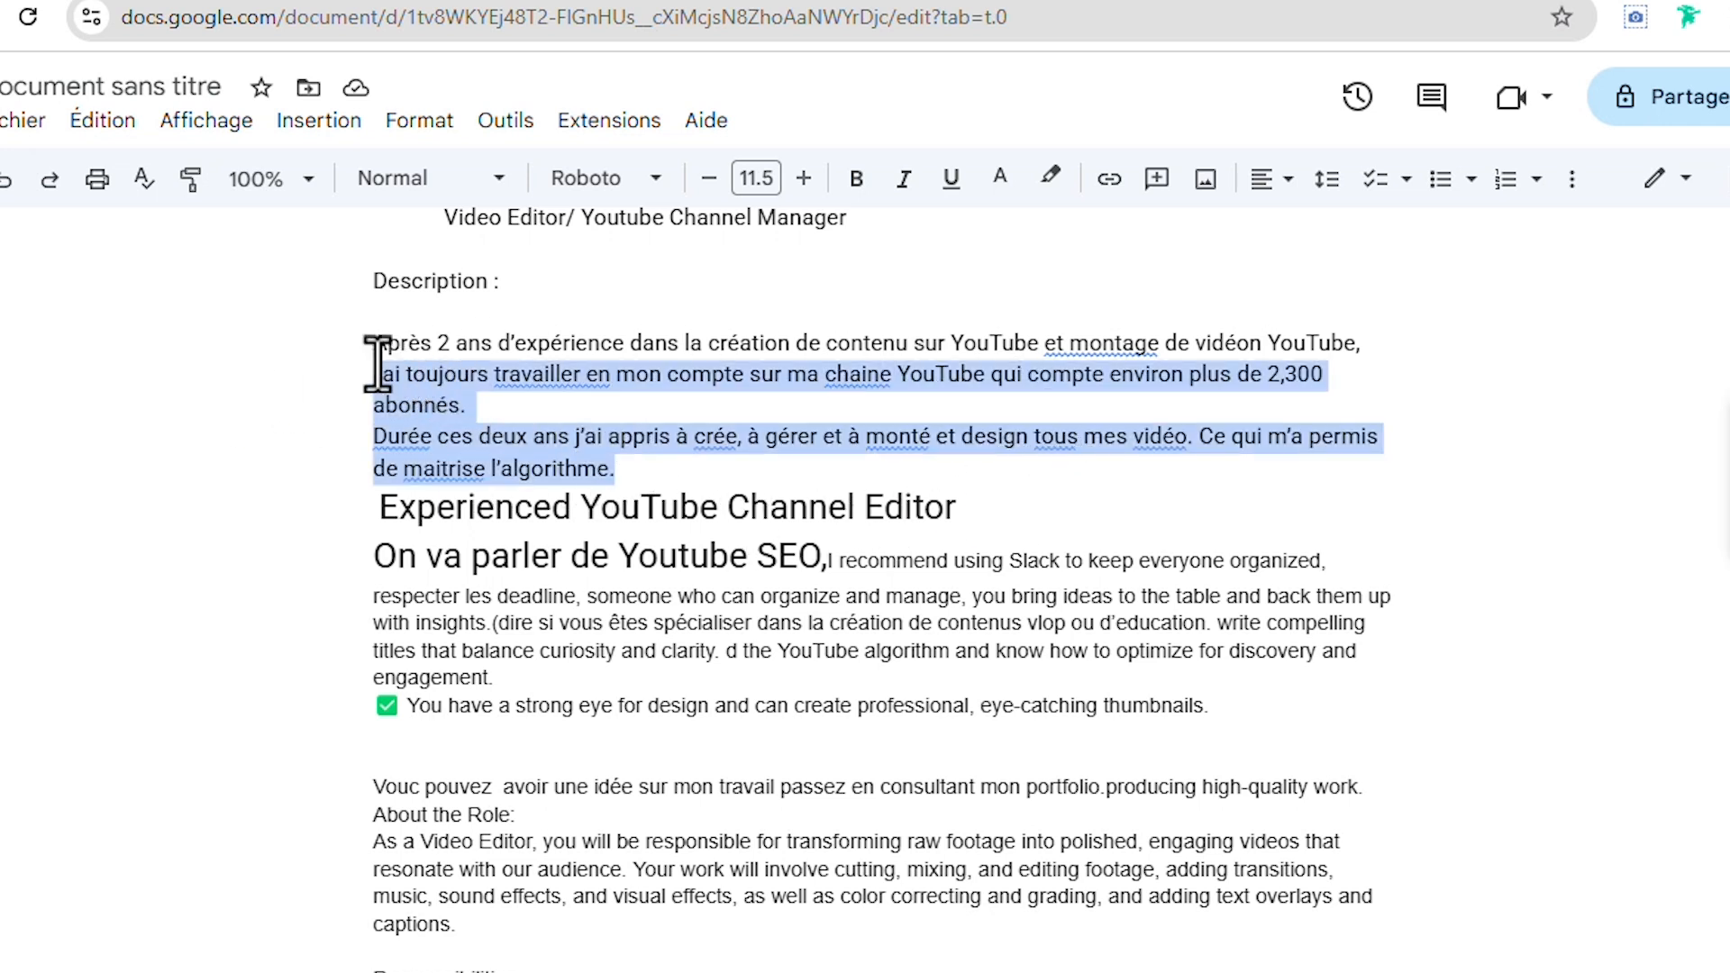
pyautogui.rightClick(451, 388)
pyautogui.click(506, 335)
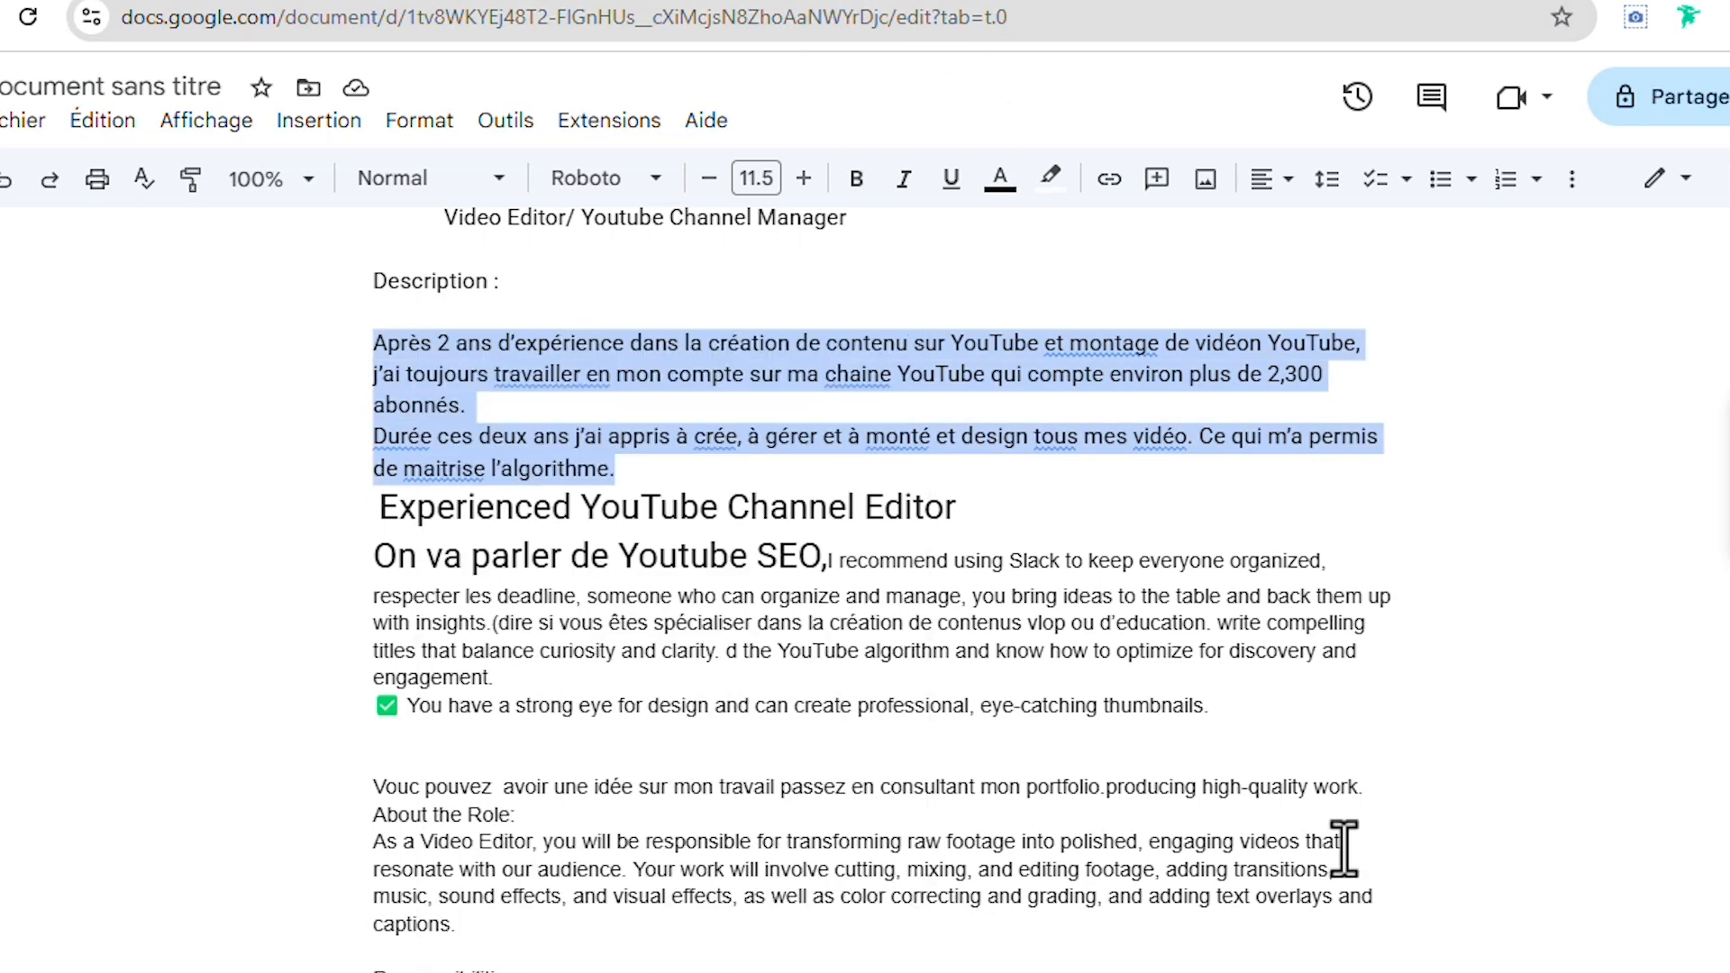
# Step: Switch to the Upwork description generator and paste the copied experience paragraphs into Courte Introduction & Compétences
pyautogui.click(1187, 971)
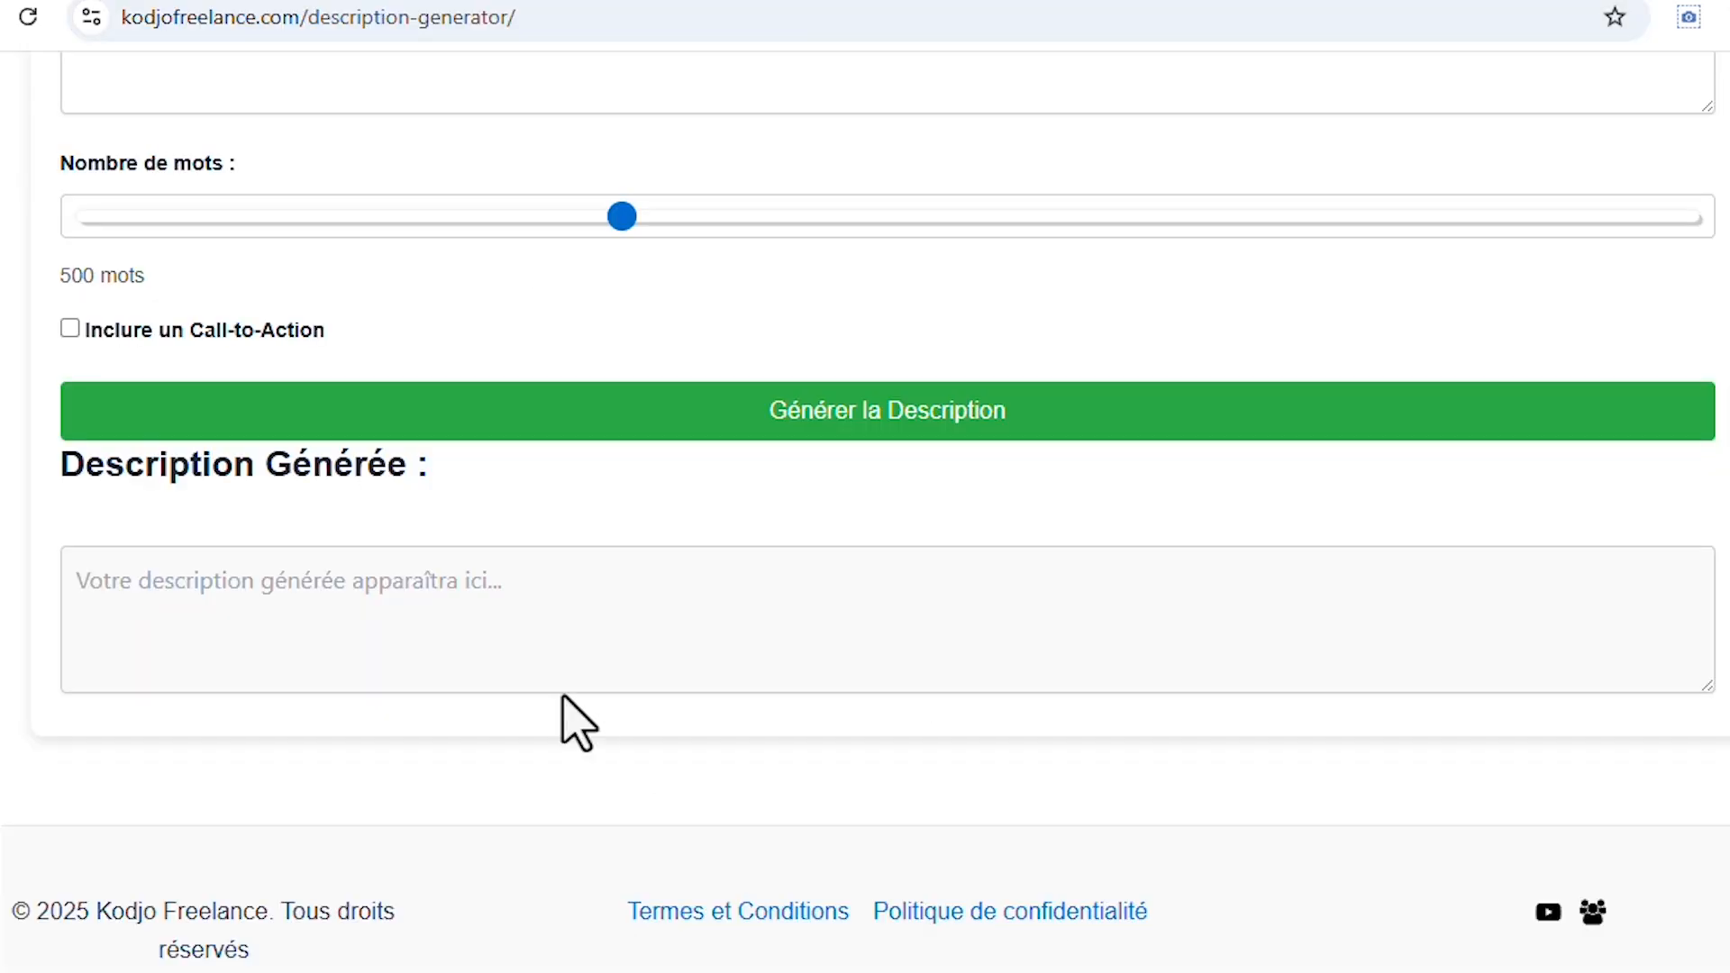
pyautogui.scroll(9, 436, 545)
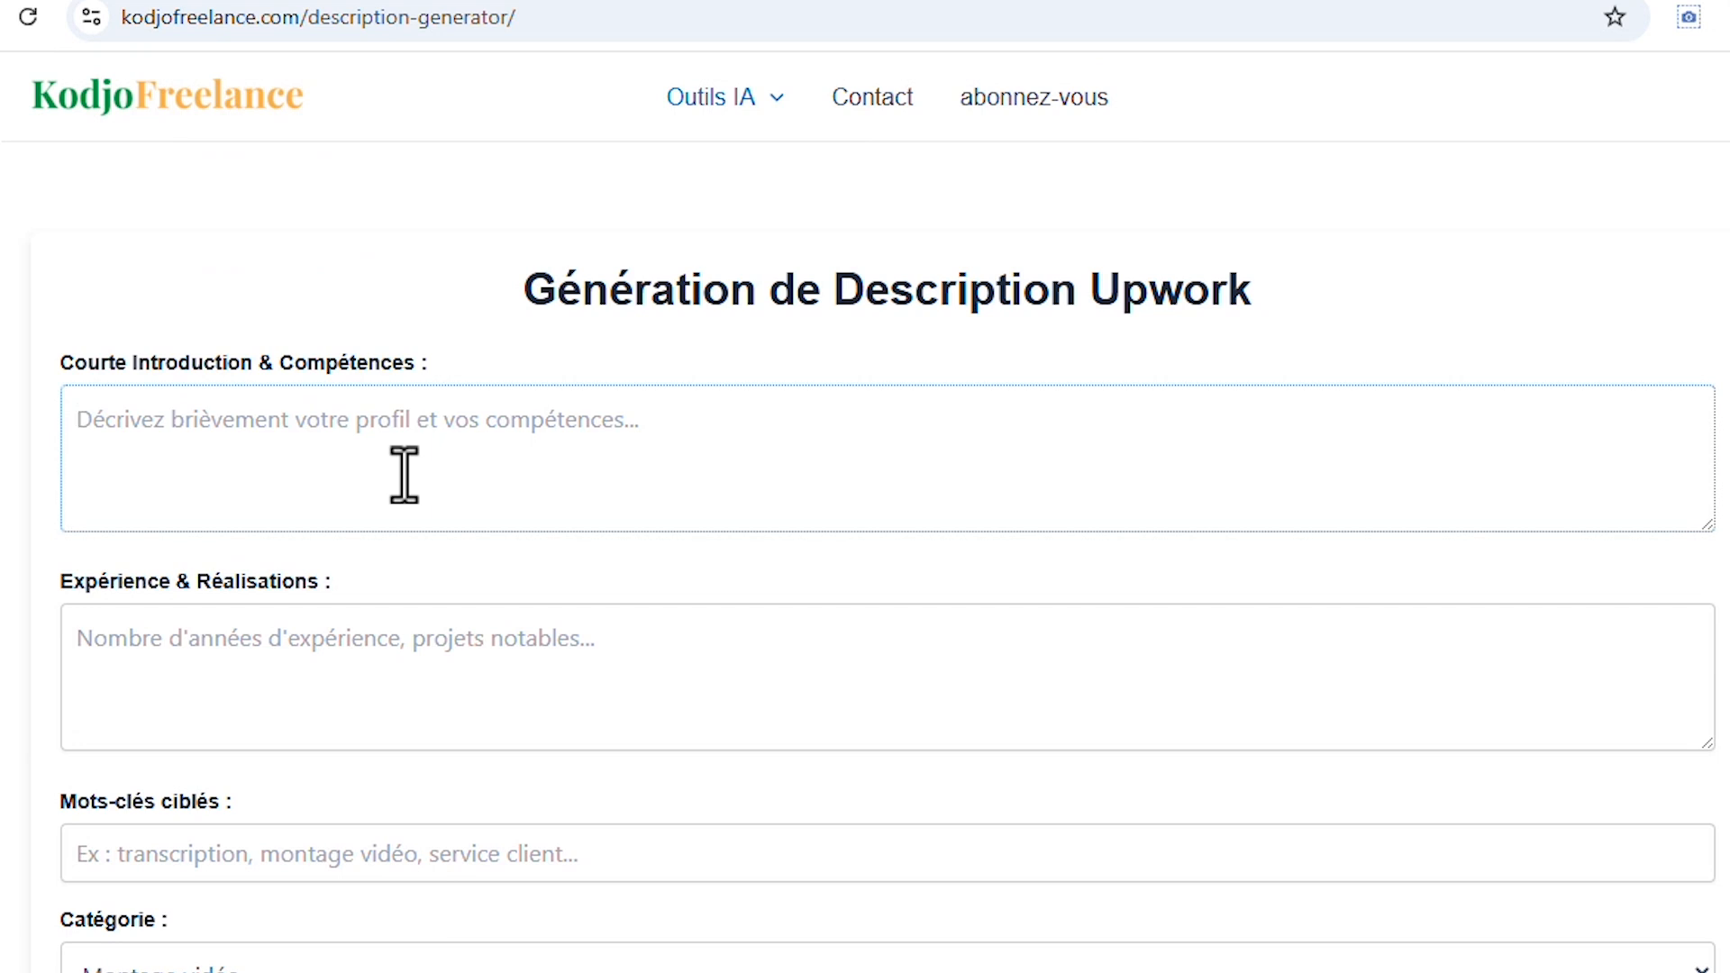
pyautogui.hotkey('ctrl', 'v')
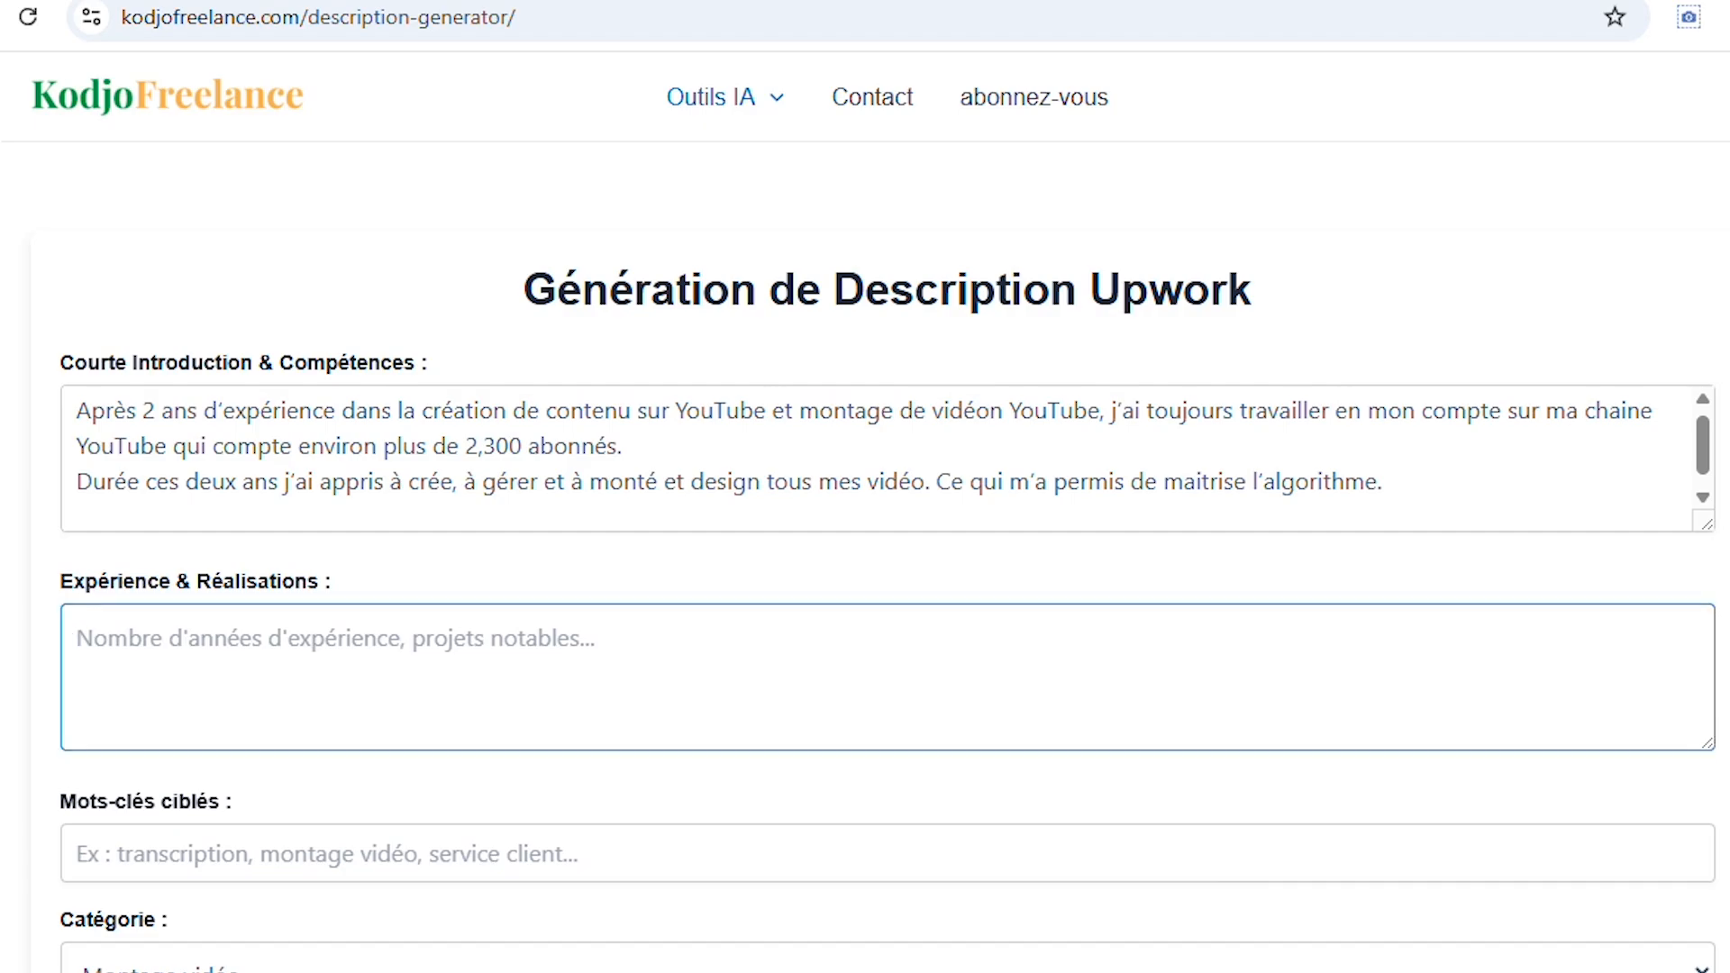
# Step: Return to the Google Docs draft and copy the passage from "Experienced YouTube Channel Editor" through the line about eye-catching thumbnails
pyautogui.hotkey('alt', 'Tab')
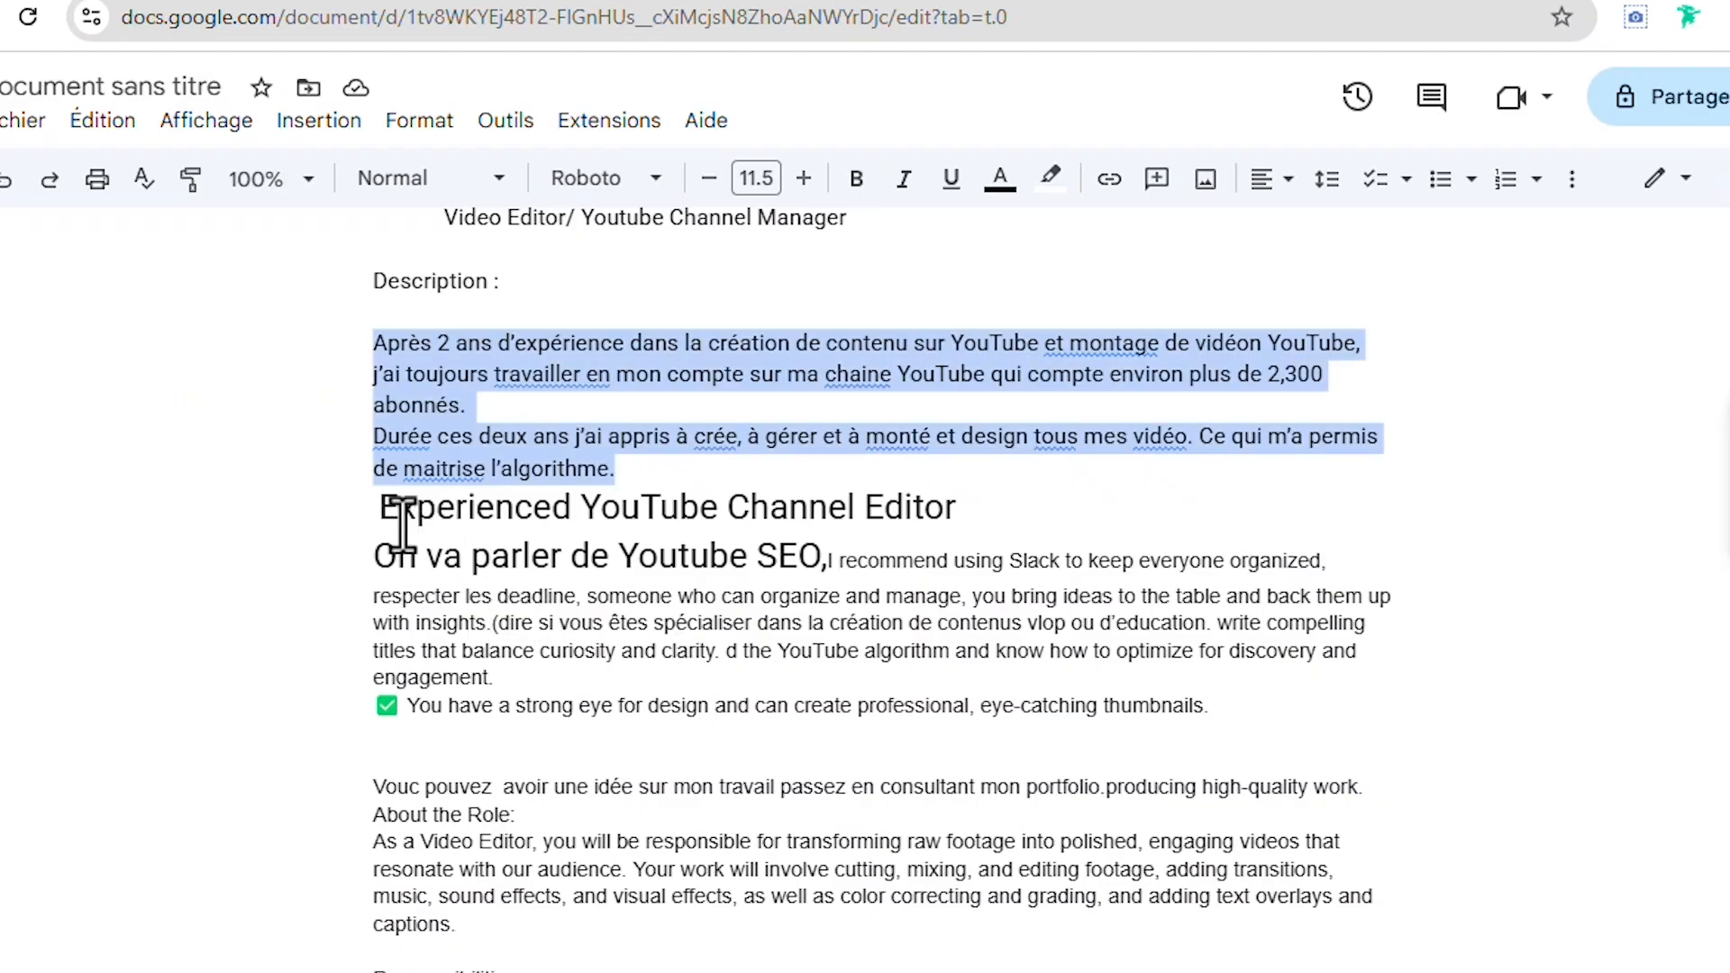
pyautogui.moveTo(383, 516); pyautogui.dragTo(581, 563)
pyautogui.click(985, 667)
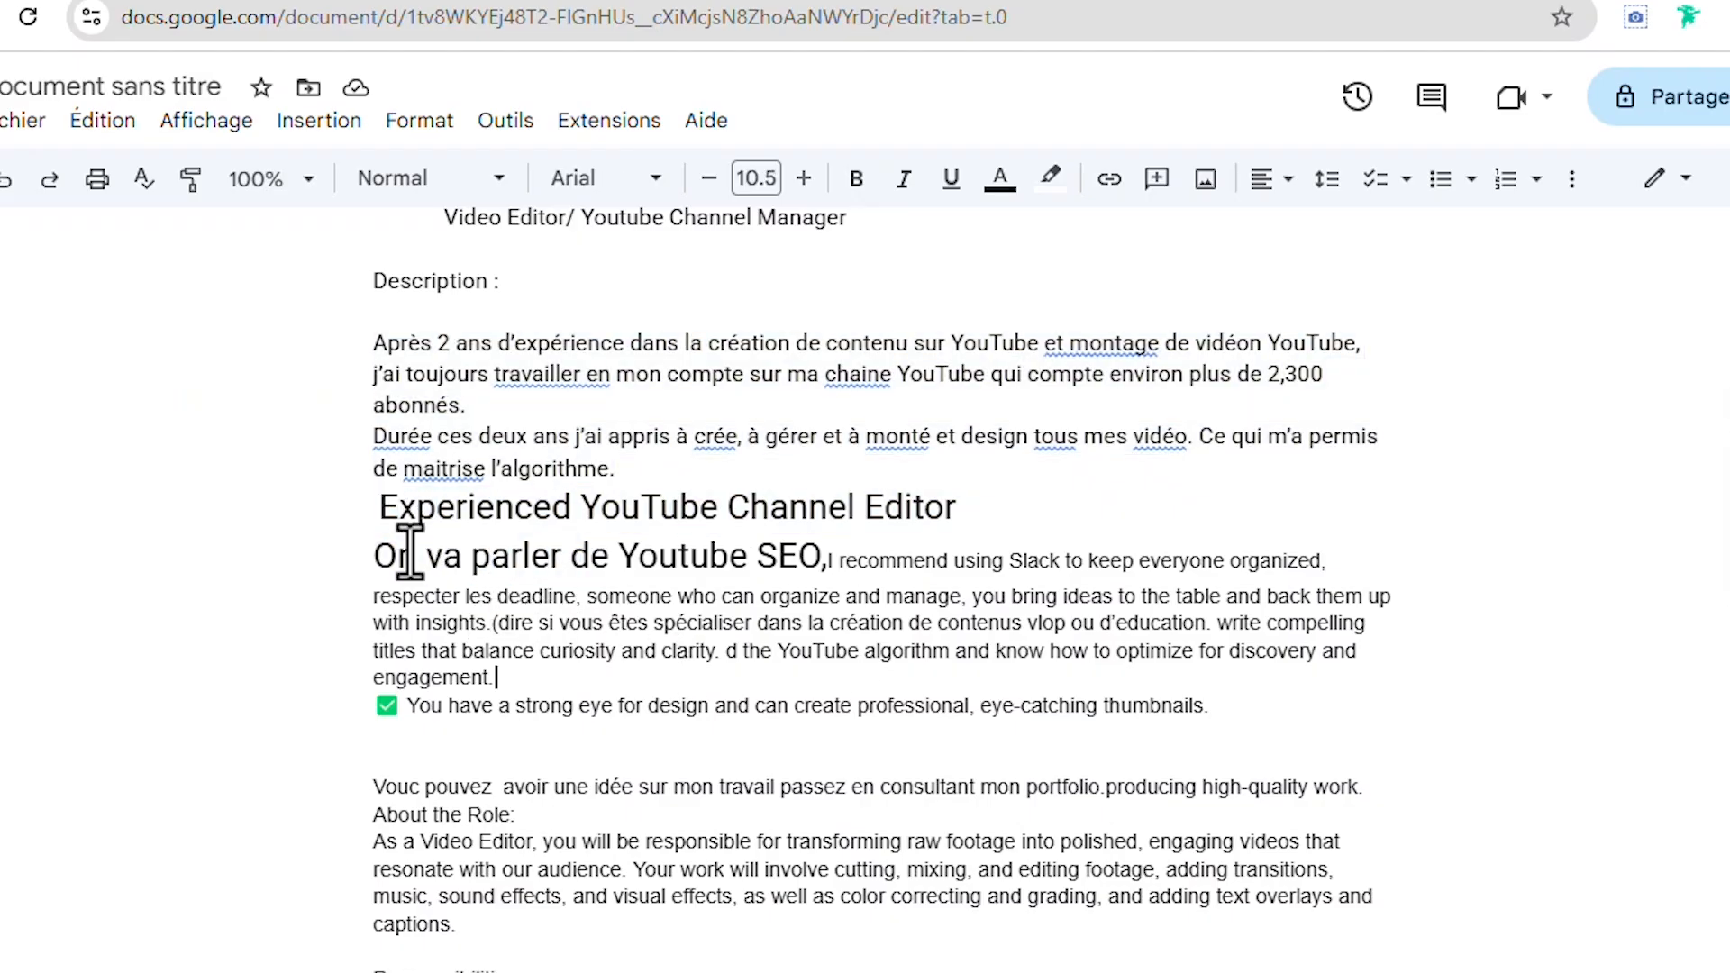
pyautogui.moveTo(427, 536); pyautogui.dragTo(1172, 712)
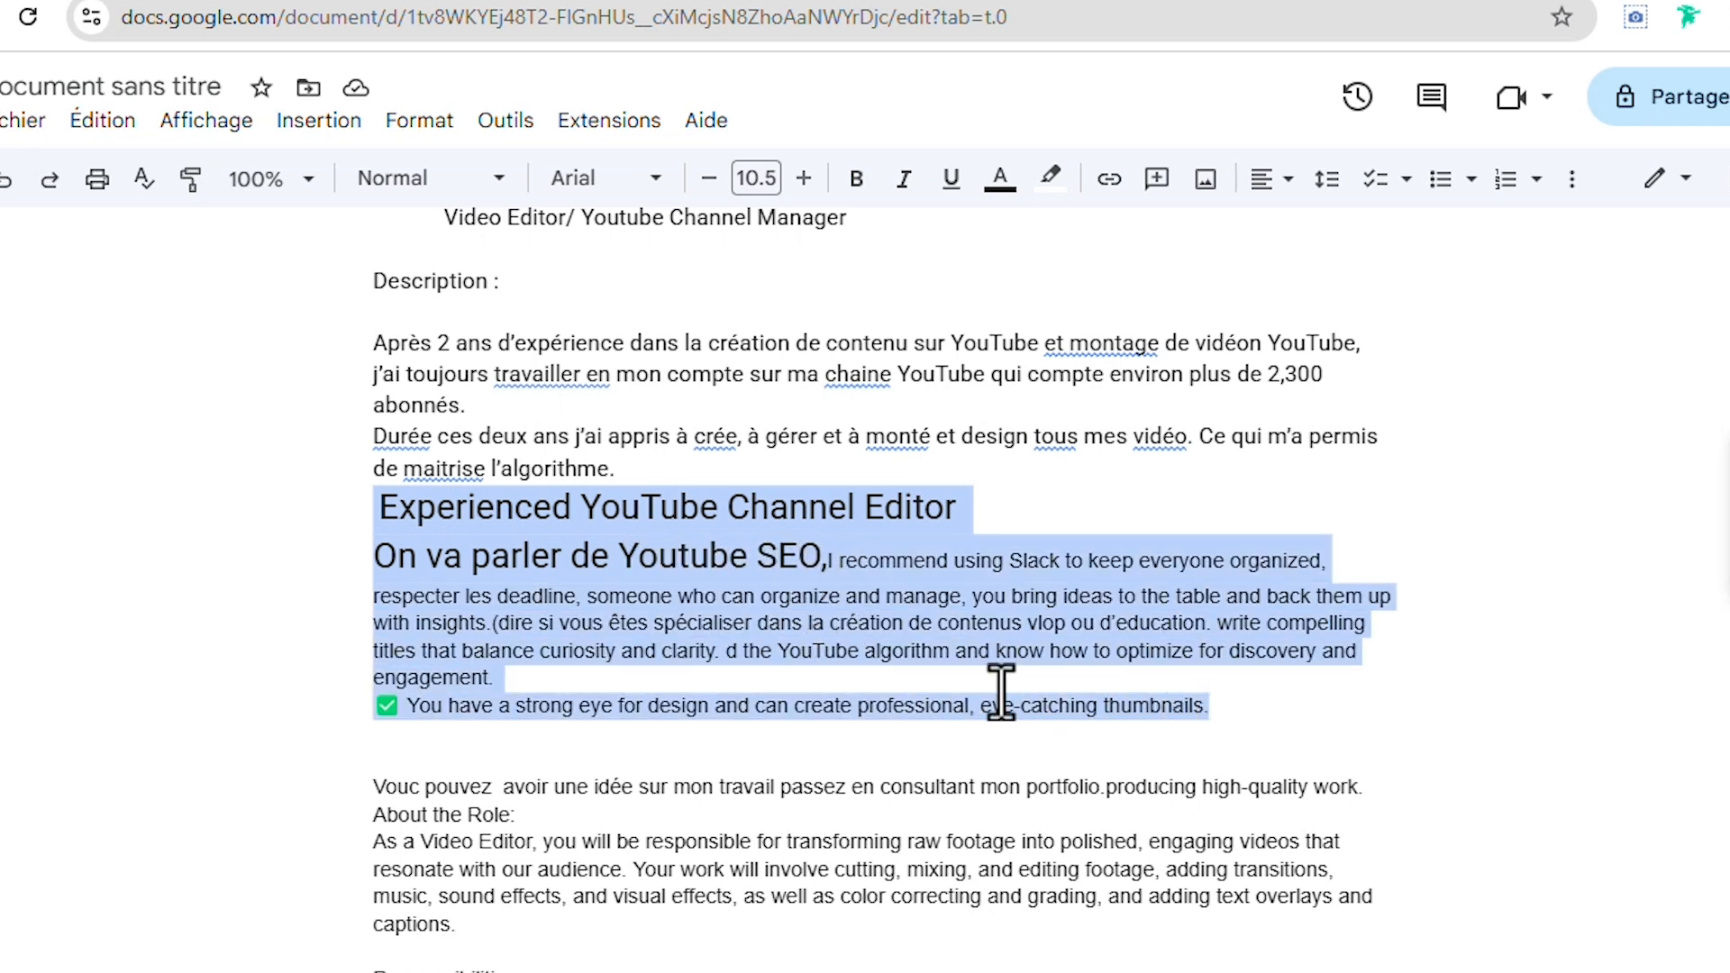
pyautogui.rightClick(964, 618)
pyautogui.click(1014, 335)
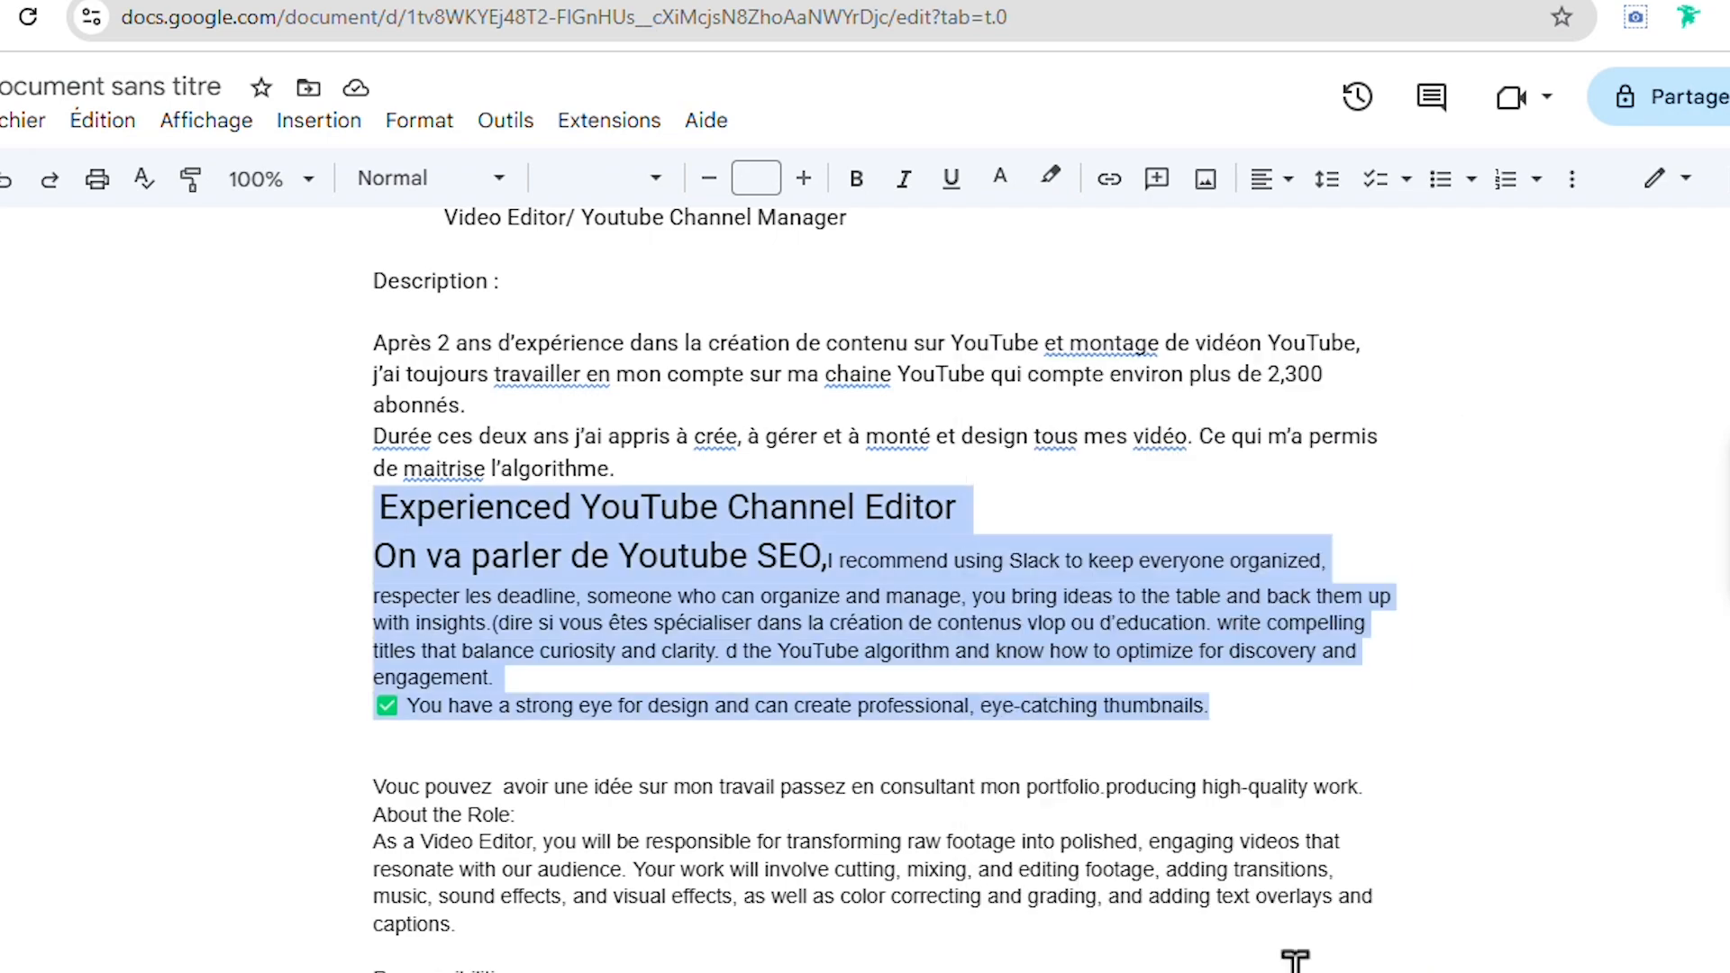
# Step: Switch to the description generator and paste the copied YouTube Channel Editor passage into Expérience & Réalisations
pyautogui.click(1271, 971)
pyautogui.click(1270, 971)
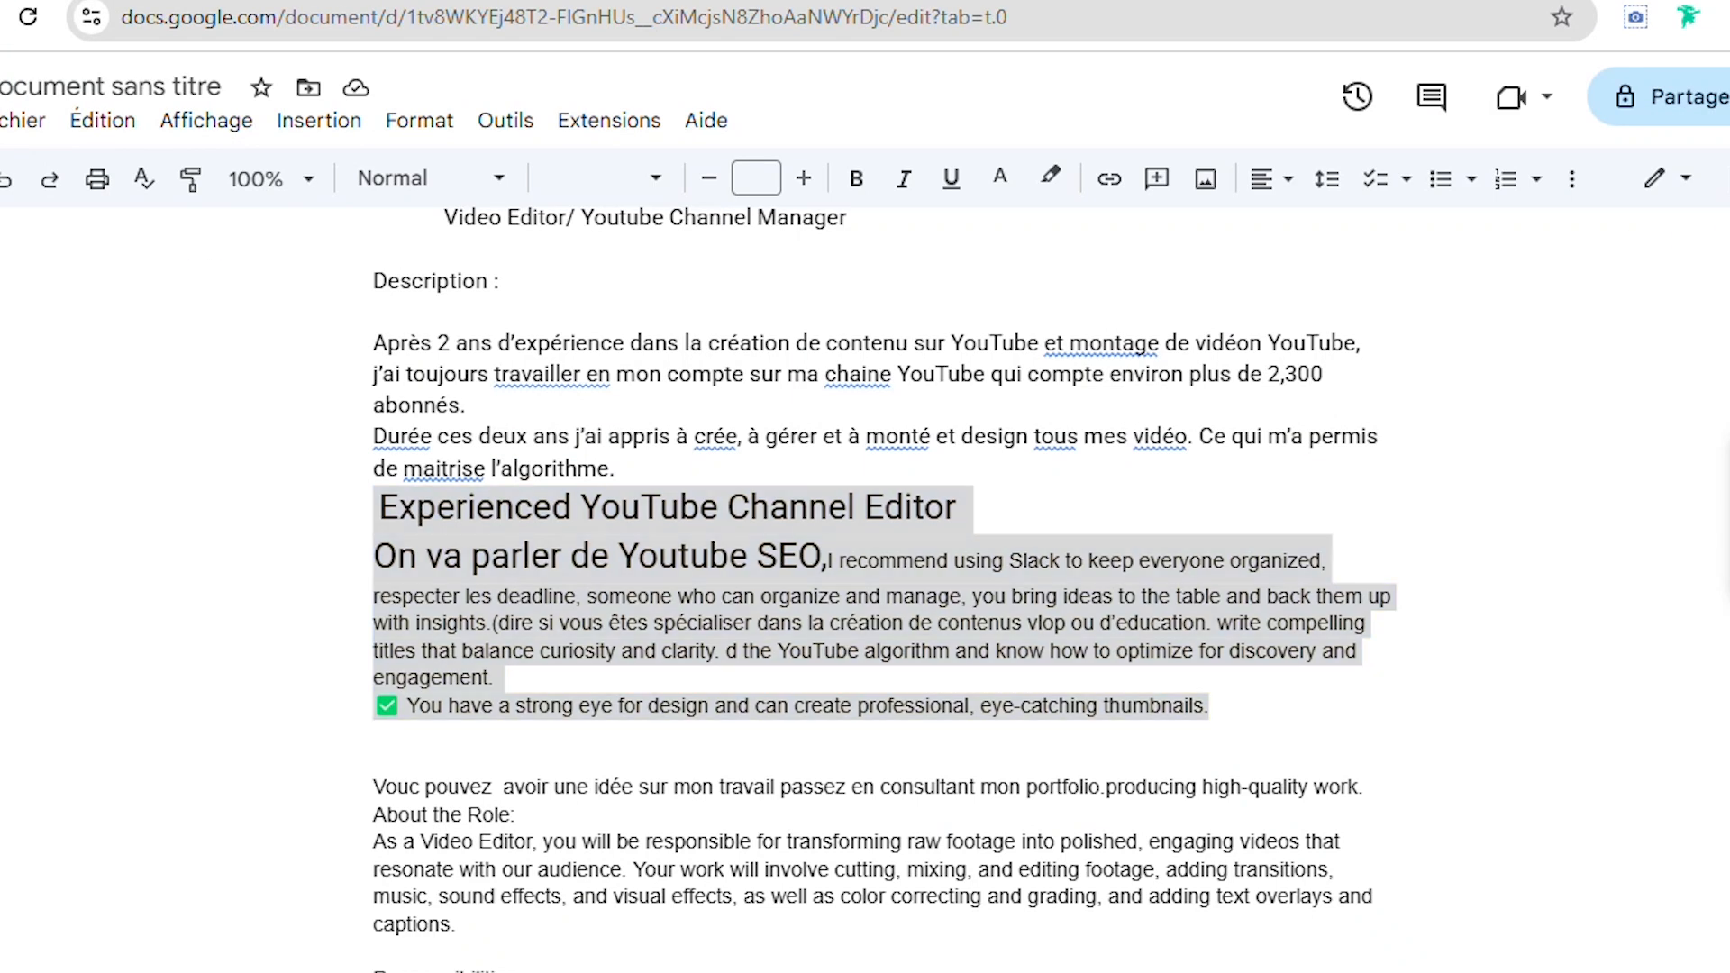
pyautogui.click(1063, 971)
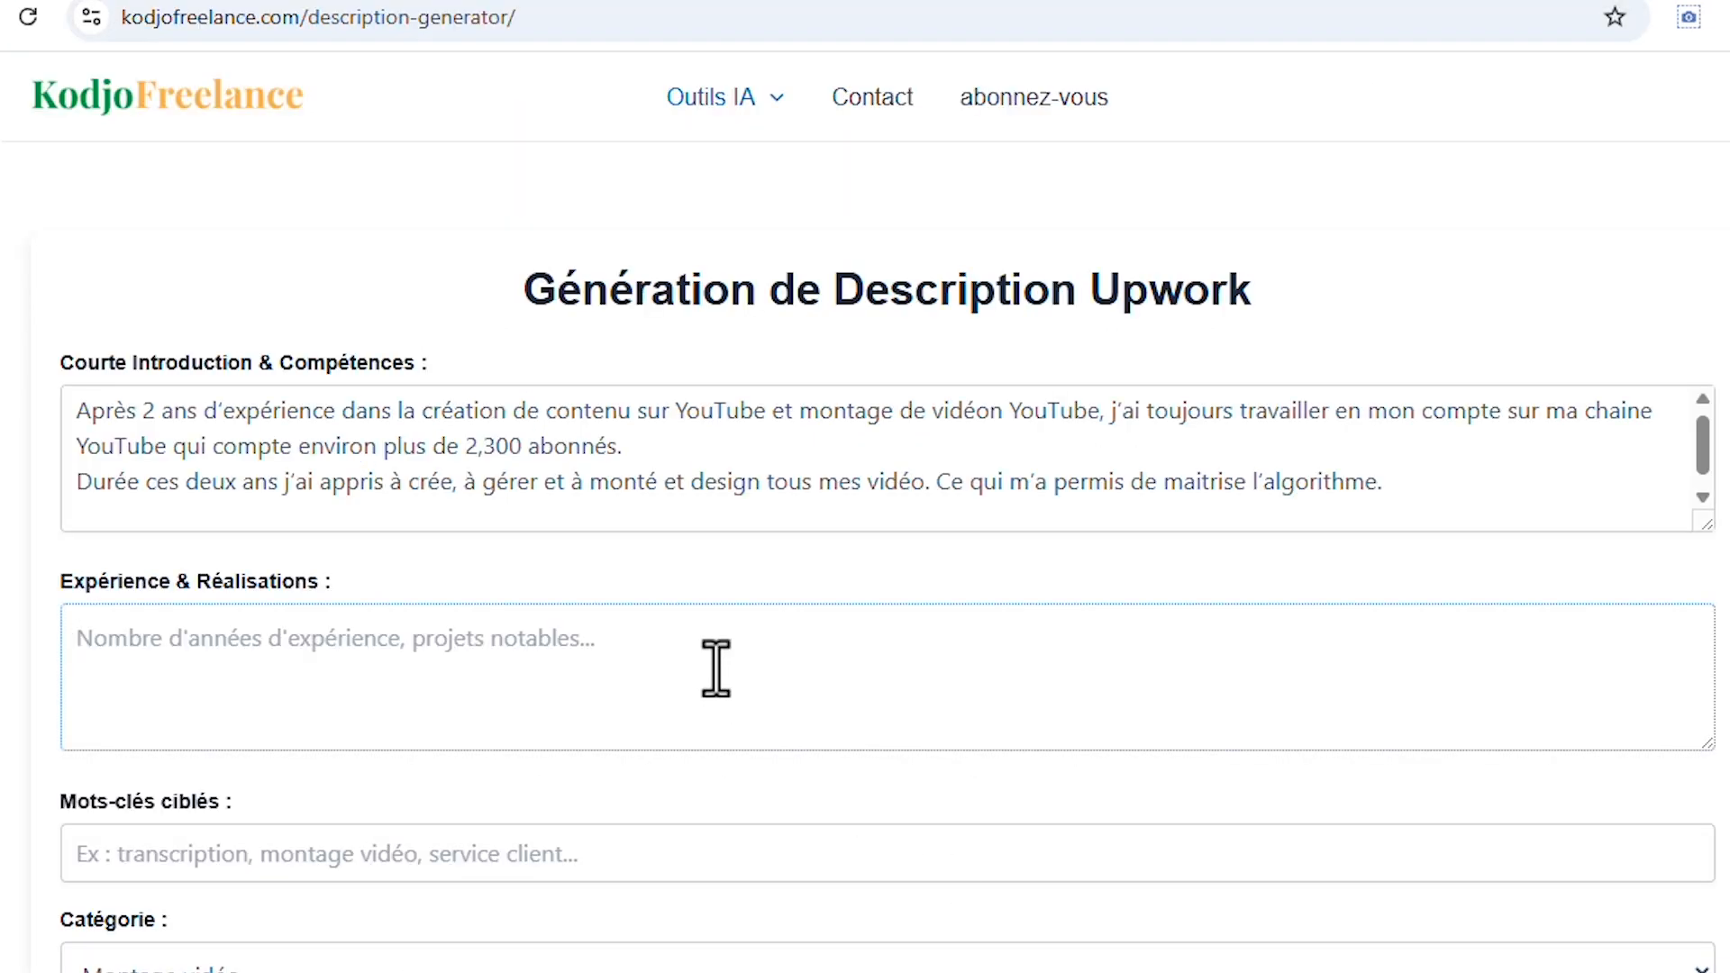
pyautogui.hotkey('ctrl', 'v')
pyautogui.scroll(-2, 1054, 753)
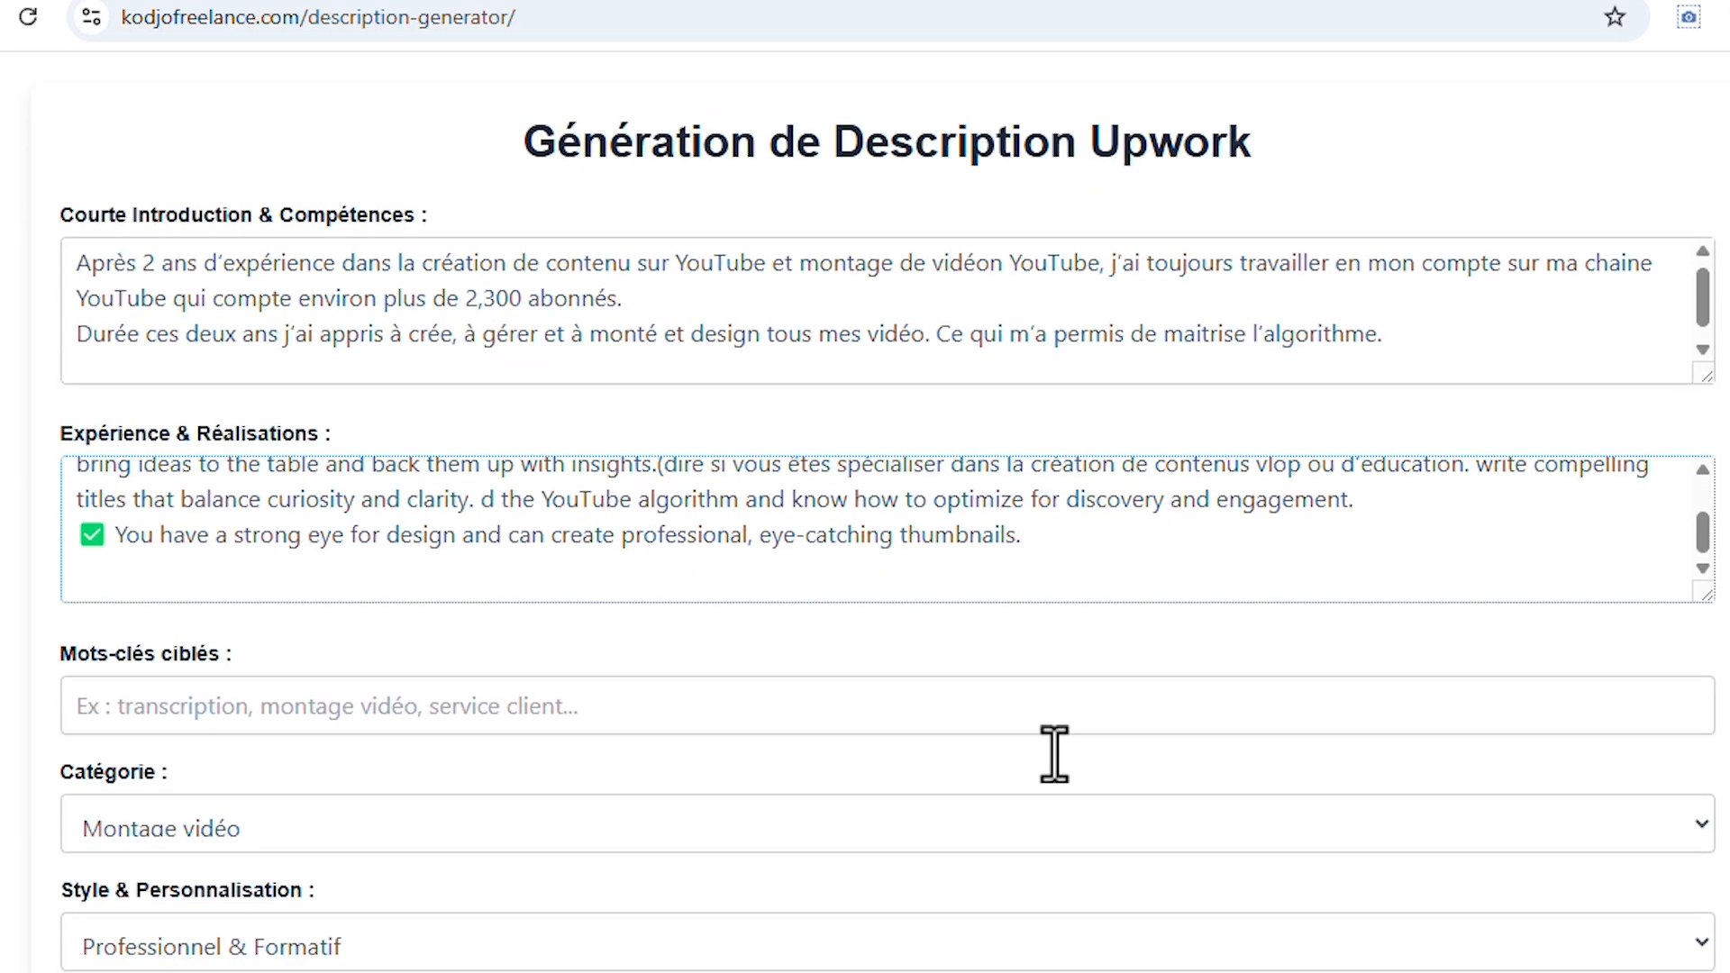
pyautogui.scroll(-5, 1054, 753)
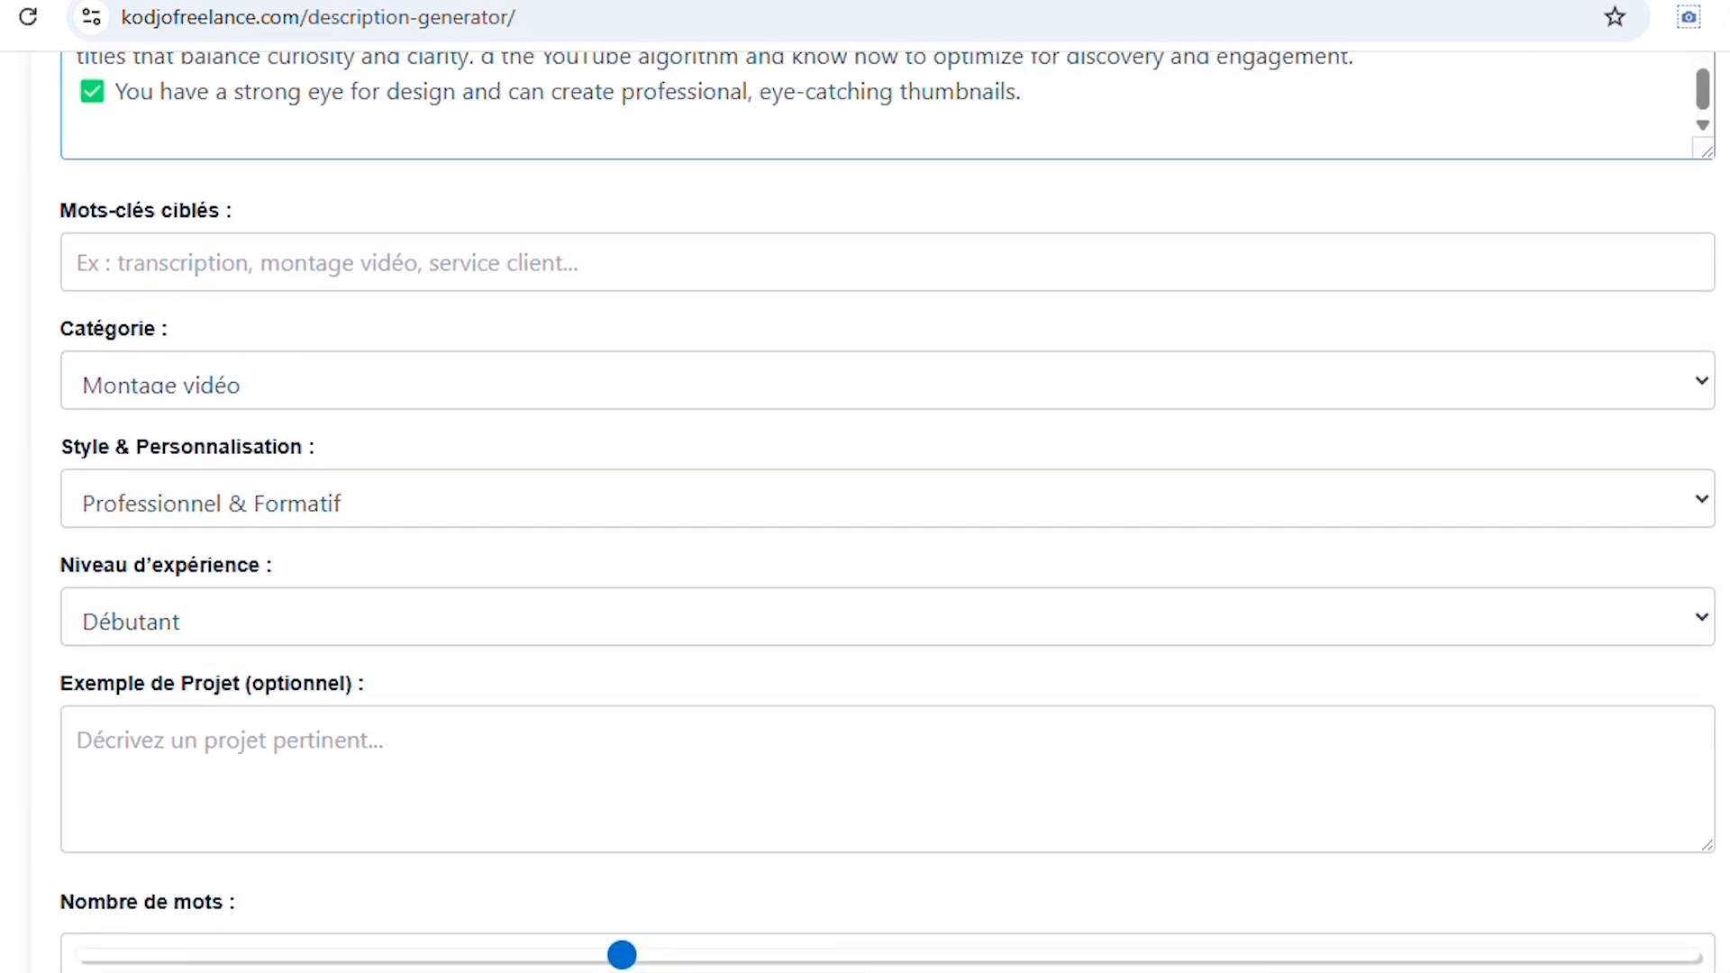
# Step: Return to the Google Docs draft and copy the section from "Vouc pouvez avoir une idée sur mon travail" through the Time Management lines
pyautogui.hotkey('alt', 'Tab')
pyautogui.scroll(-3, 777, 770)
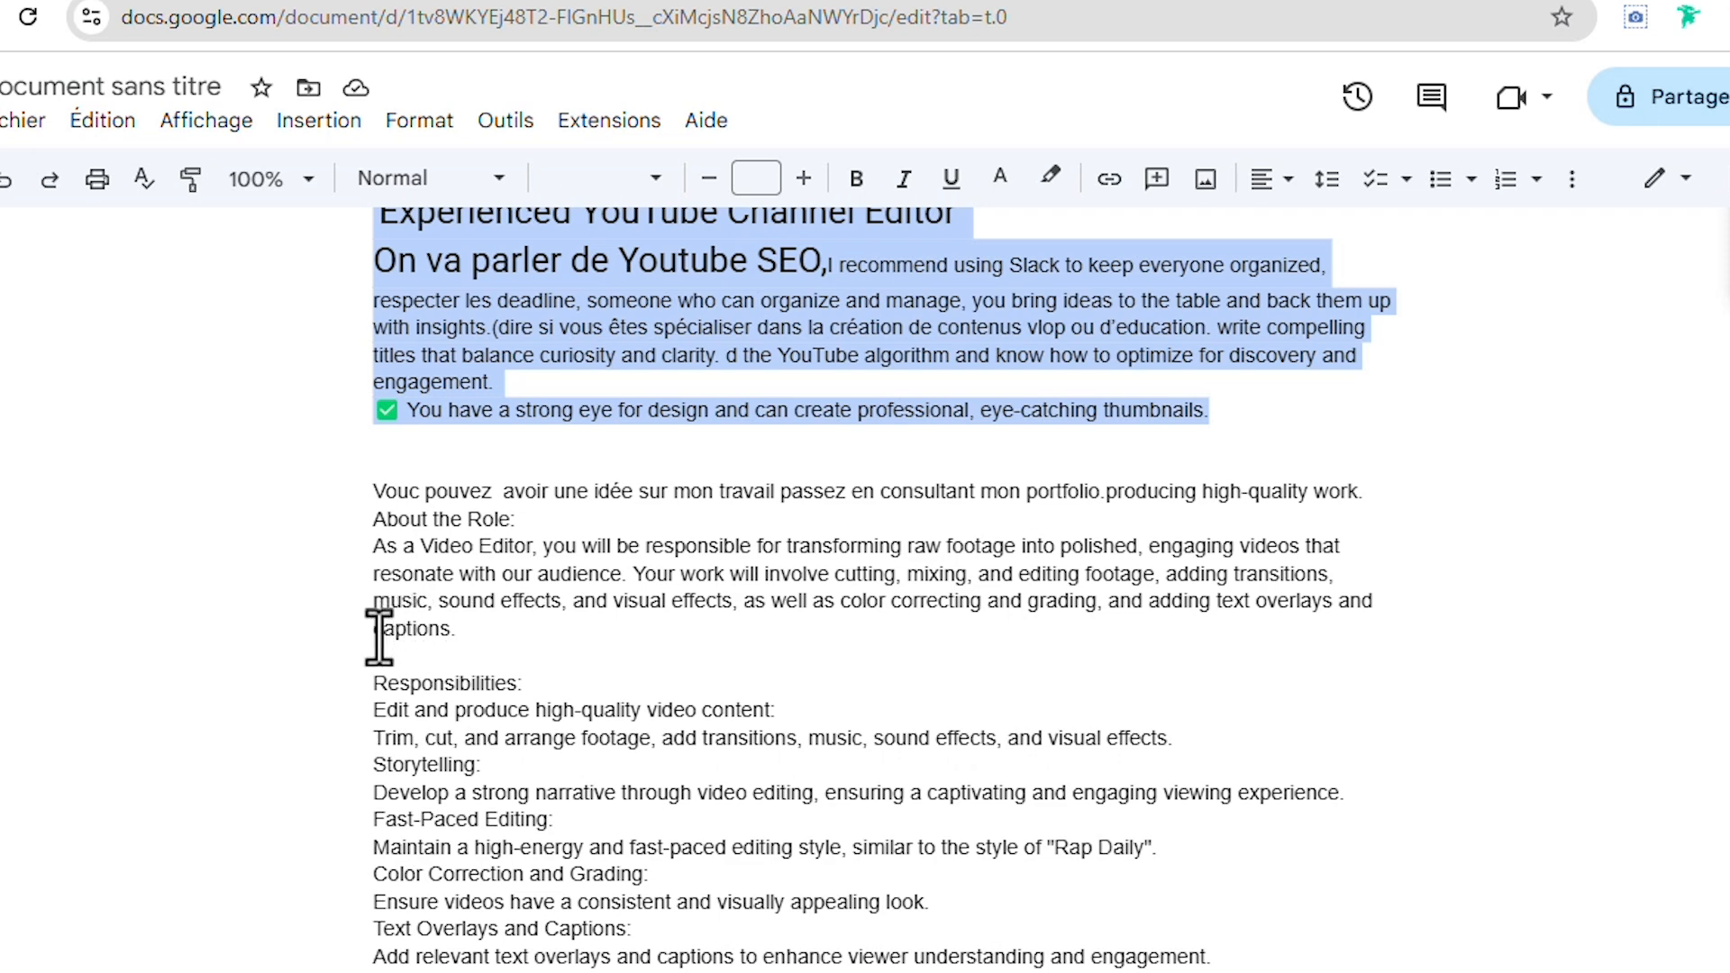
pyautogui.scroll(-2, 404, 667)
pyautogui.scroll(-2, 574, 704)
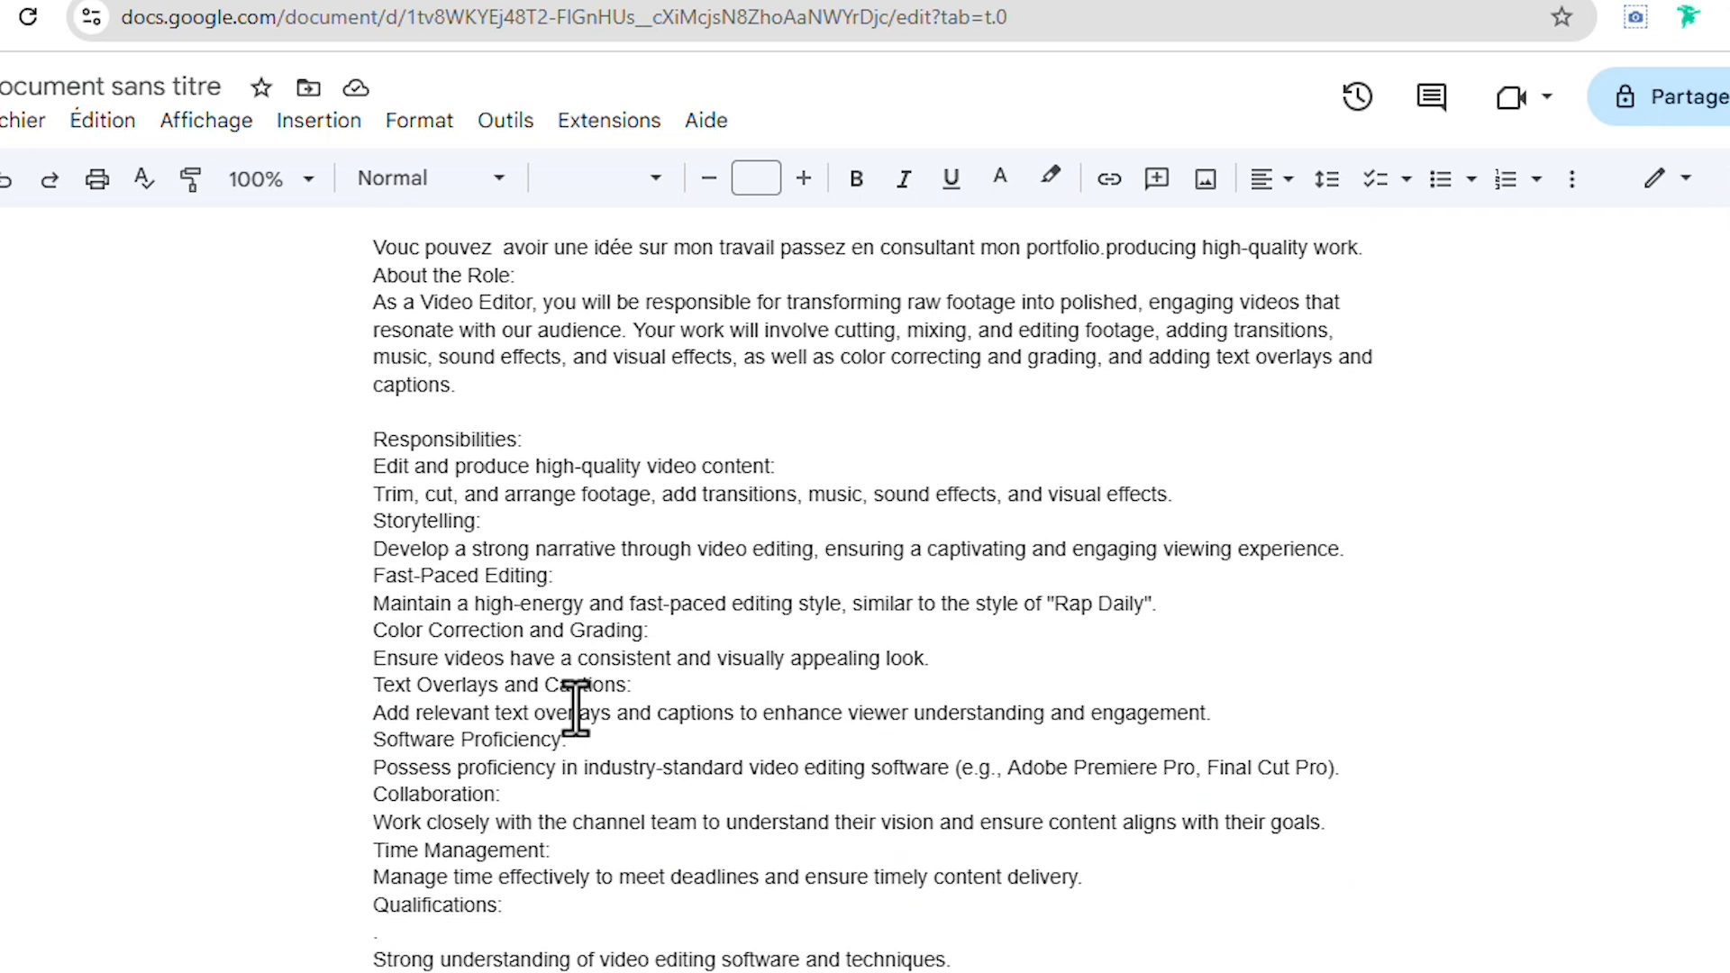
pyautogui.scroll(-2, 581, 705)
pyautogui.scroll(-2, 581, 721)
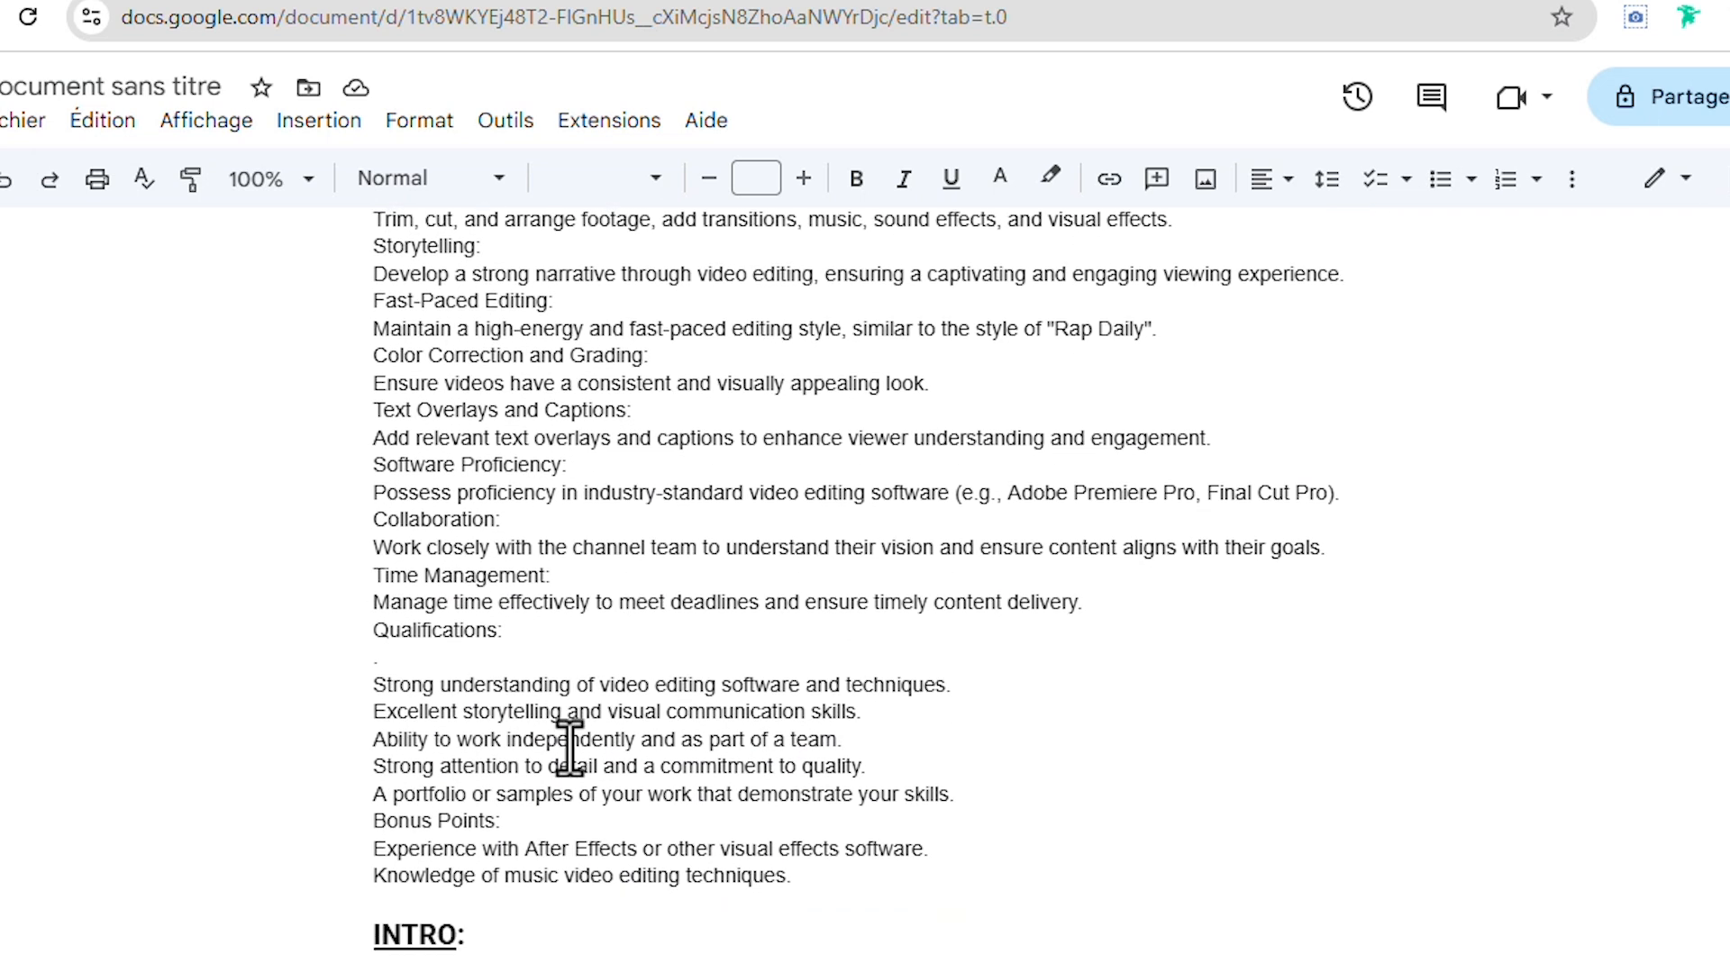
pyautogui.scroll(2, 577, 752)
pyautogui.moveTo(555, 717); pyautogui.dragTo(444, 571)
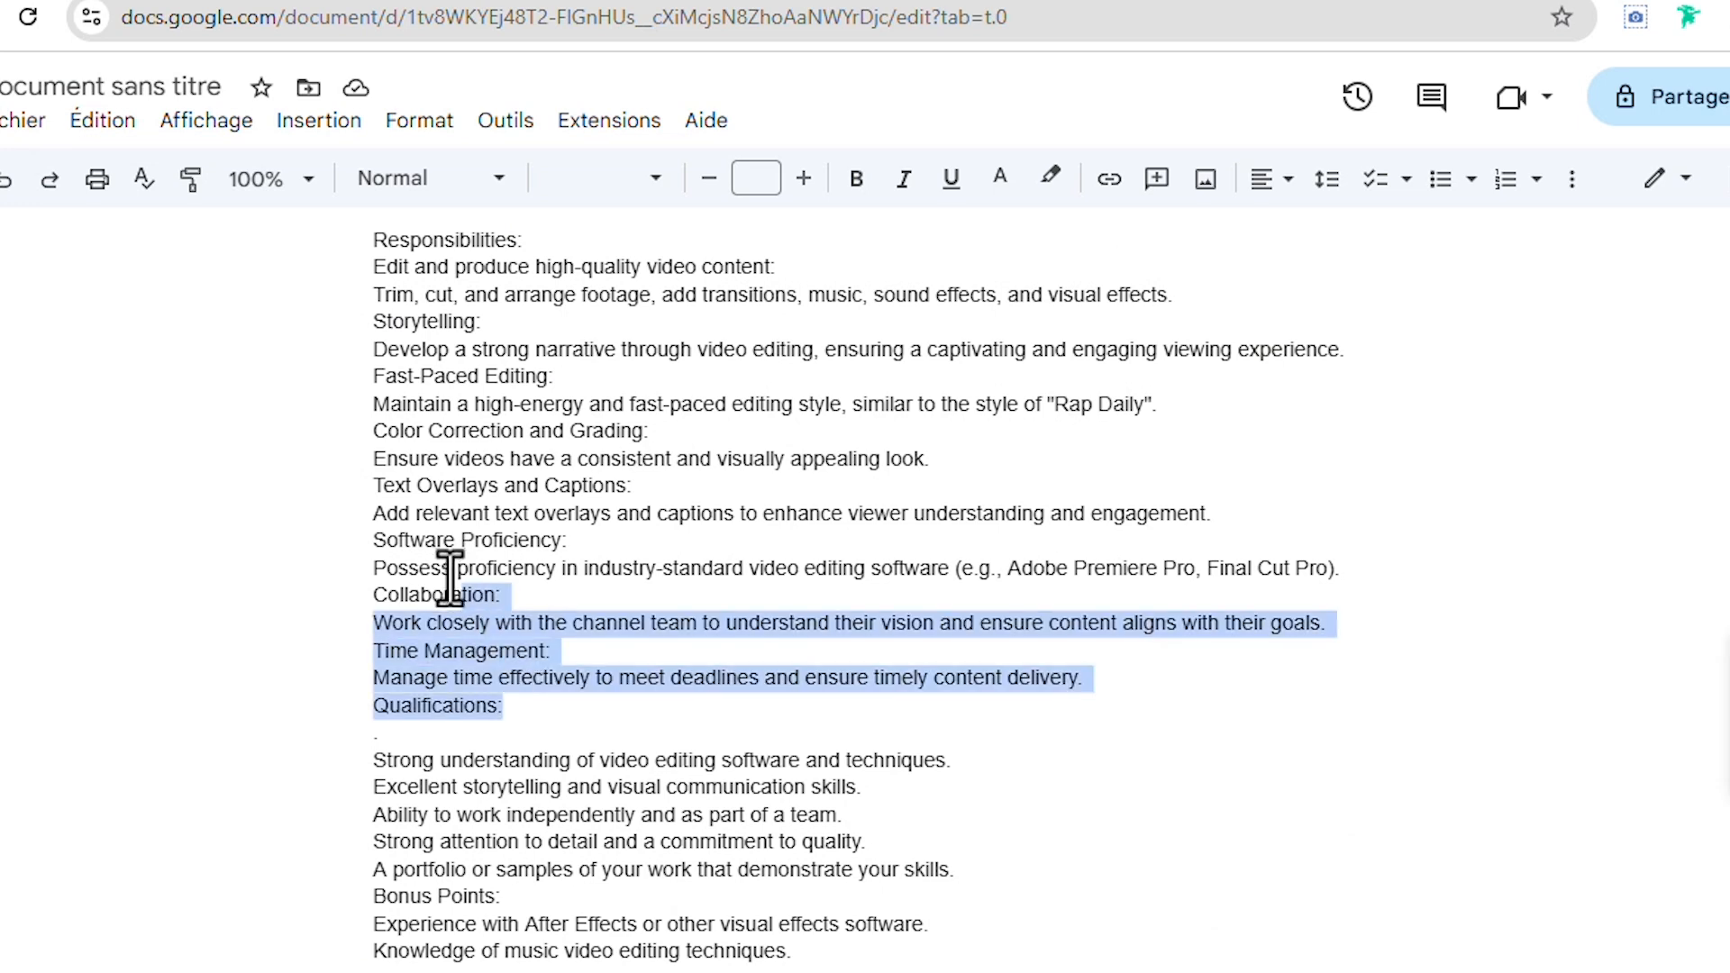
pyautogui.click(602, 689)
pyautogui.moveTo(1122, 692); pyautogui.dragTo(365, 491)
pyautogui.scroll(5, 571, 506)
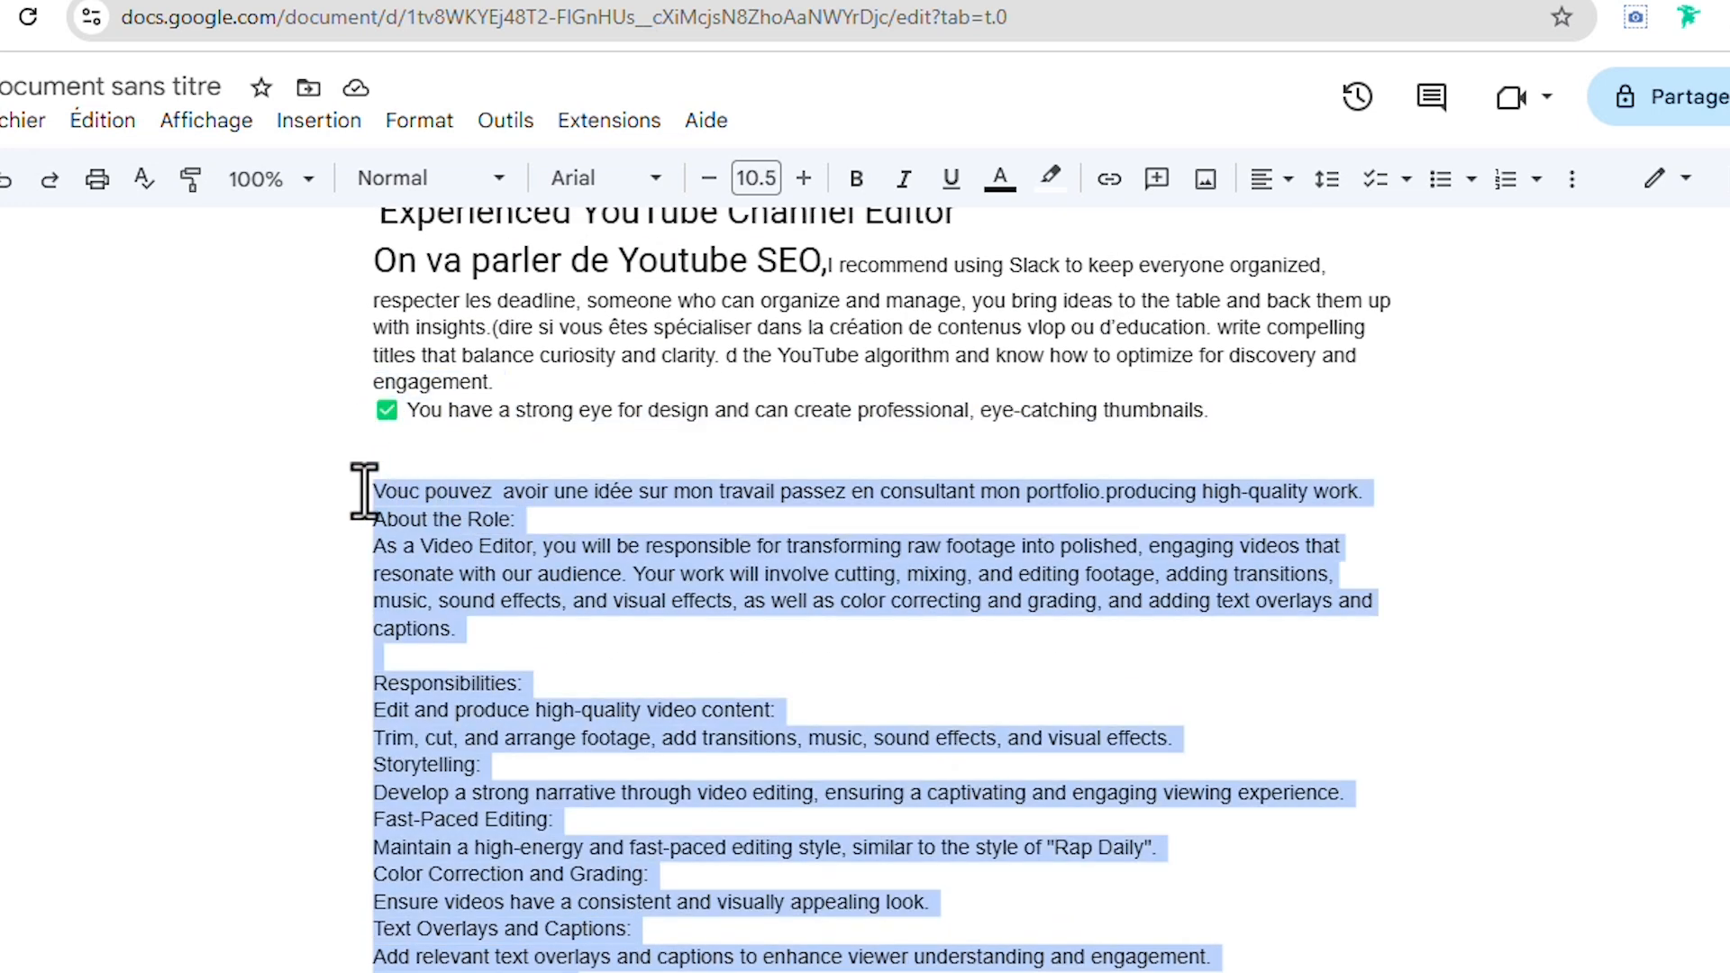
pyautogui.rightClick(375, 520)
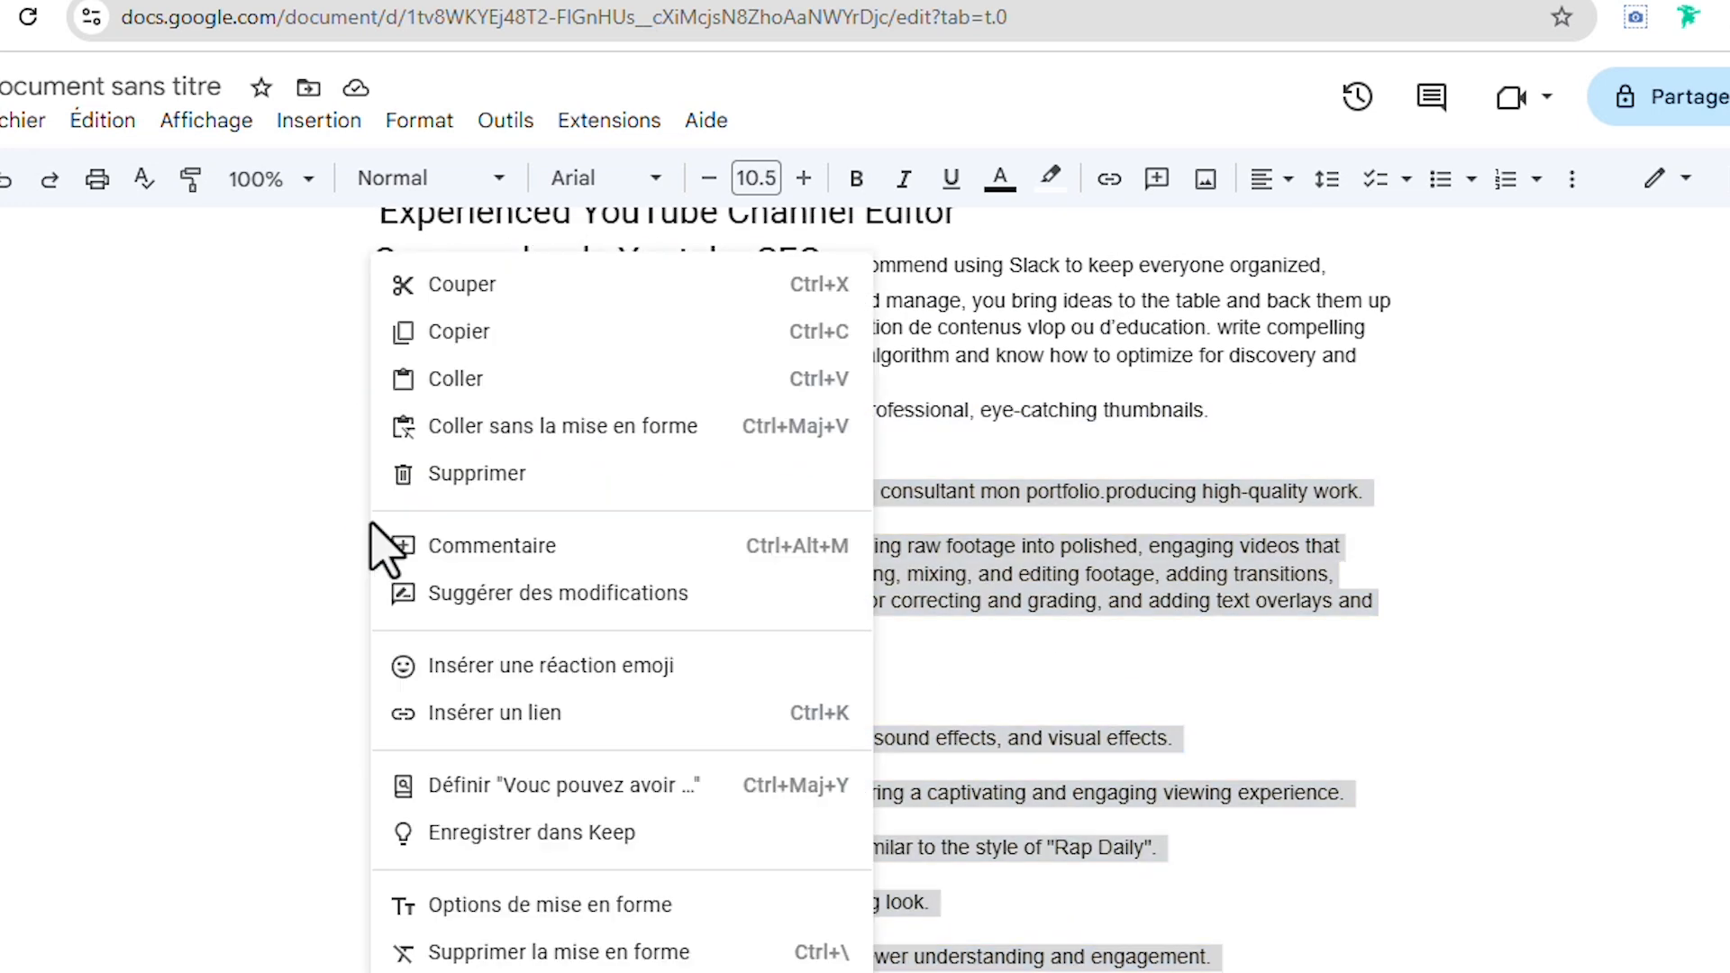
pyautogui.click(401, 333)
# Step: In the description generator, append the copied role and responsibilities text to Expérience & Réalisations and begin Mots-clés ciblés with "m"
pyautogui.hotkey('ctrl', 'Tab')
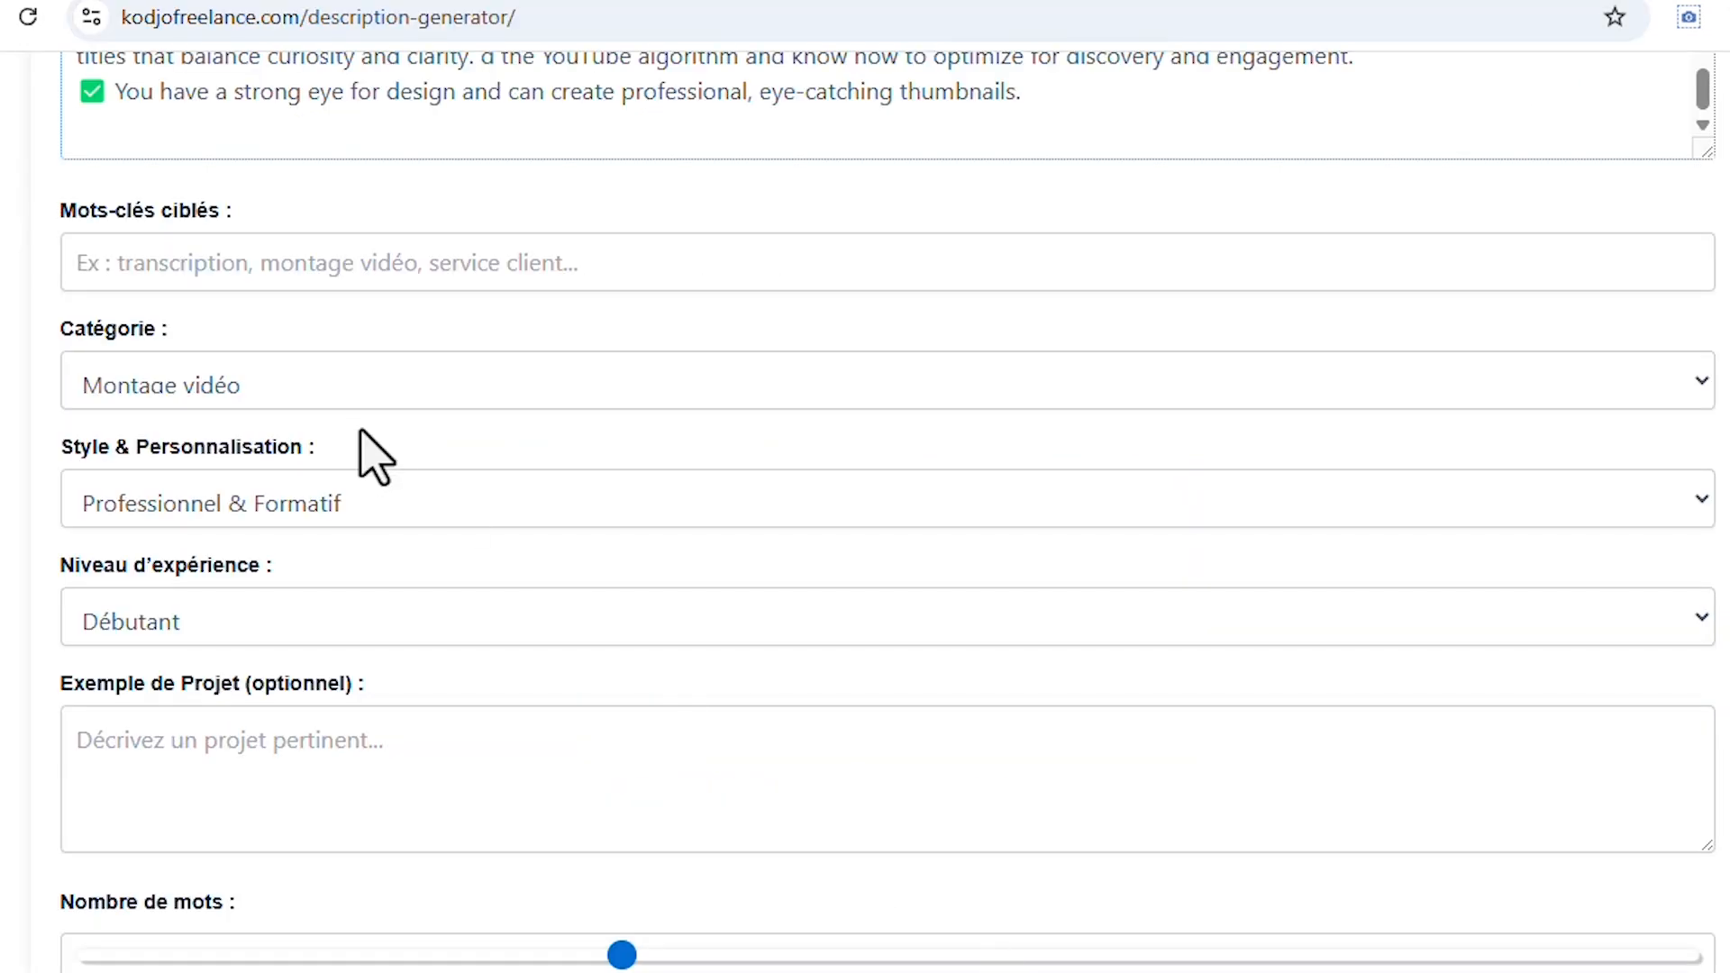
pyautogui.hotkey('ctrl', 'v')
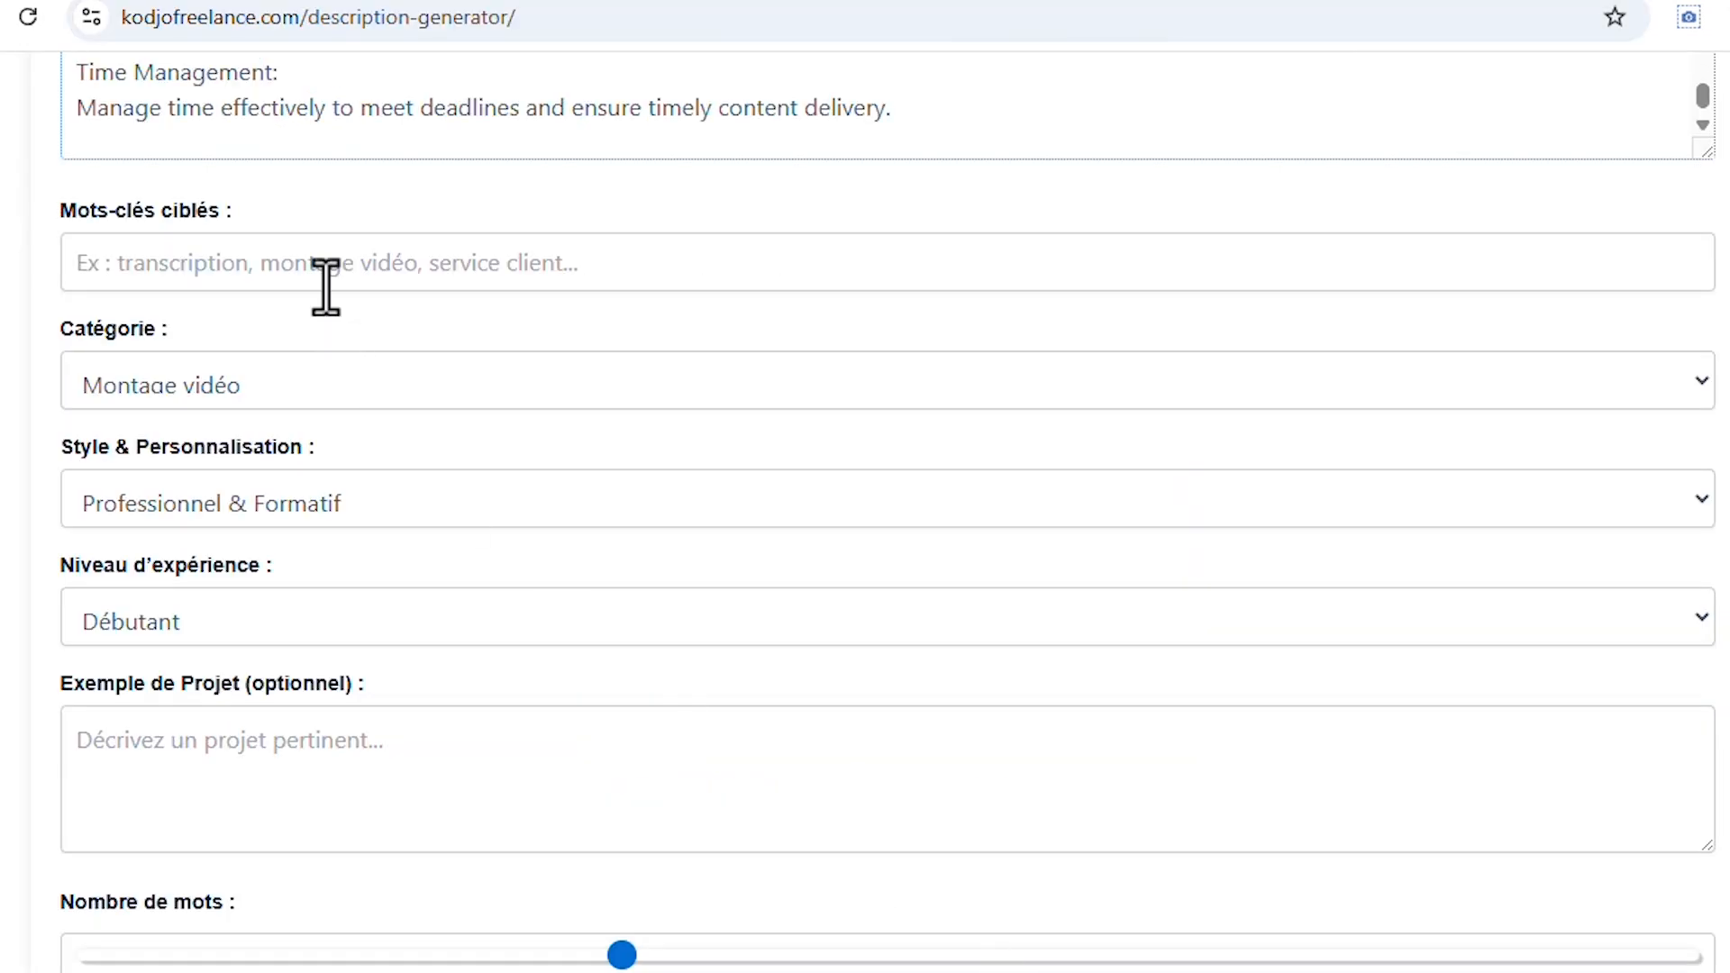
pyautogui.scroll(3, 326, 286)
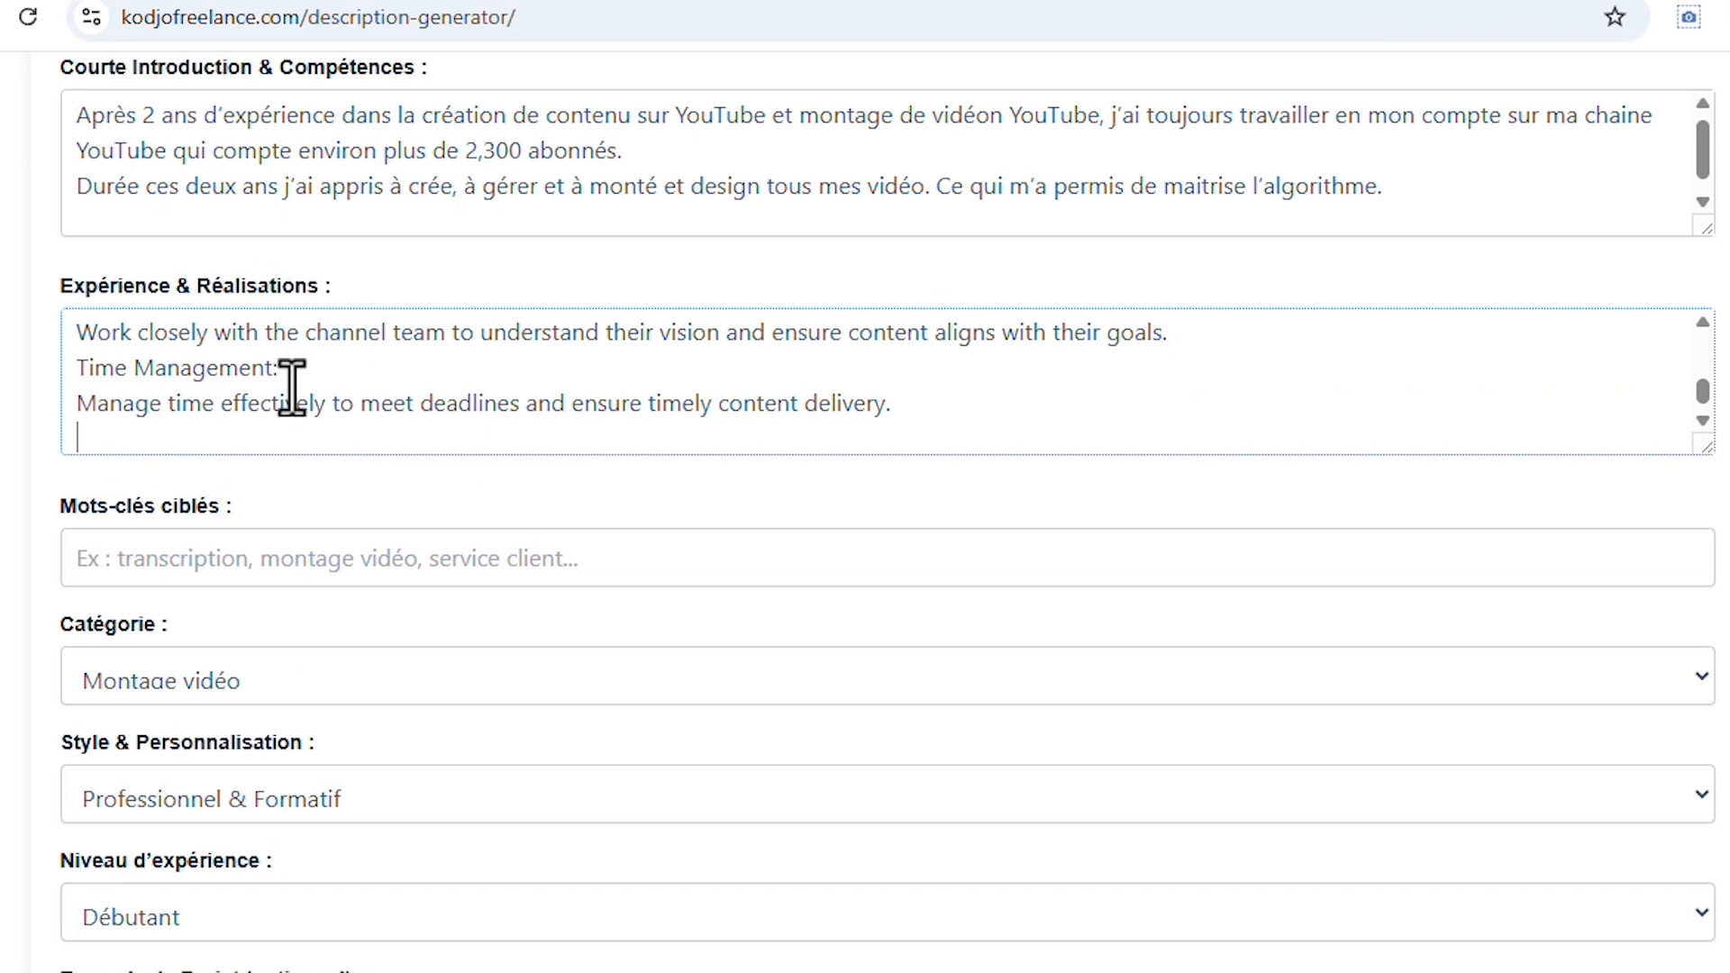
pyautogui.click(130, 546)
pyautogui.write('m')
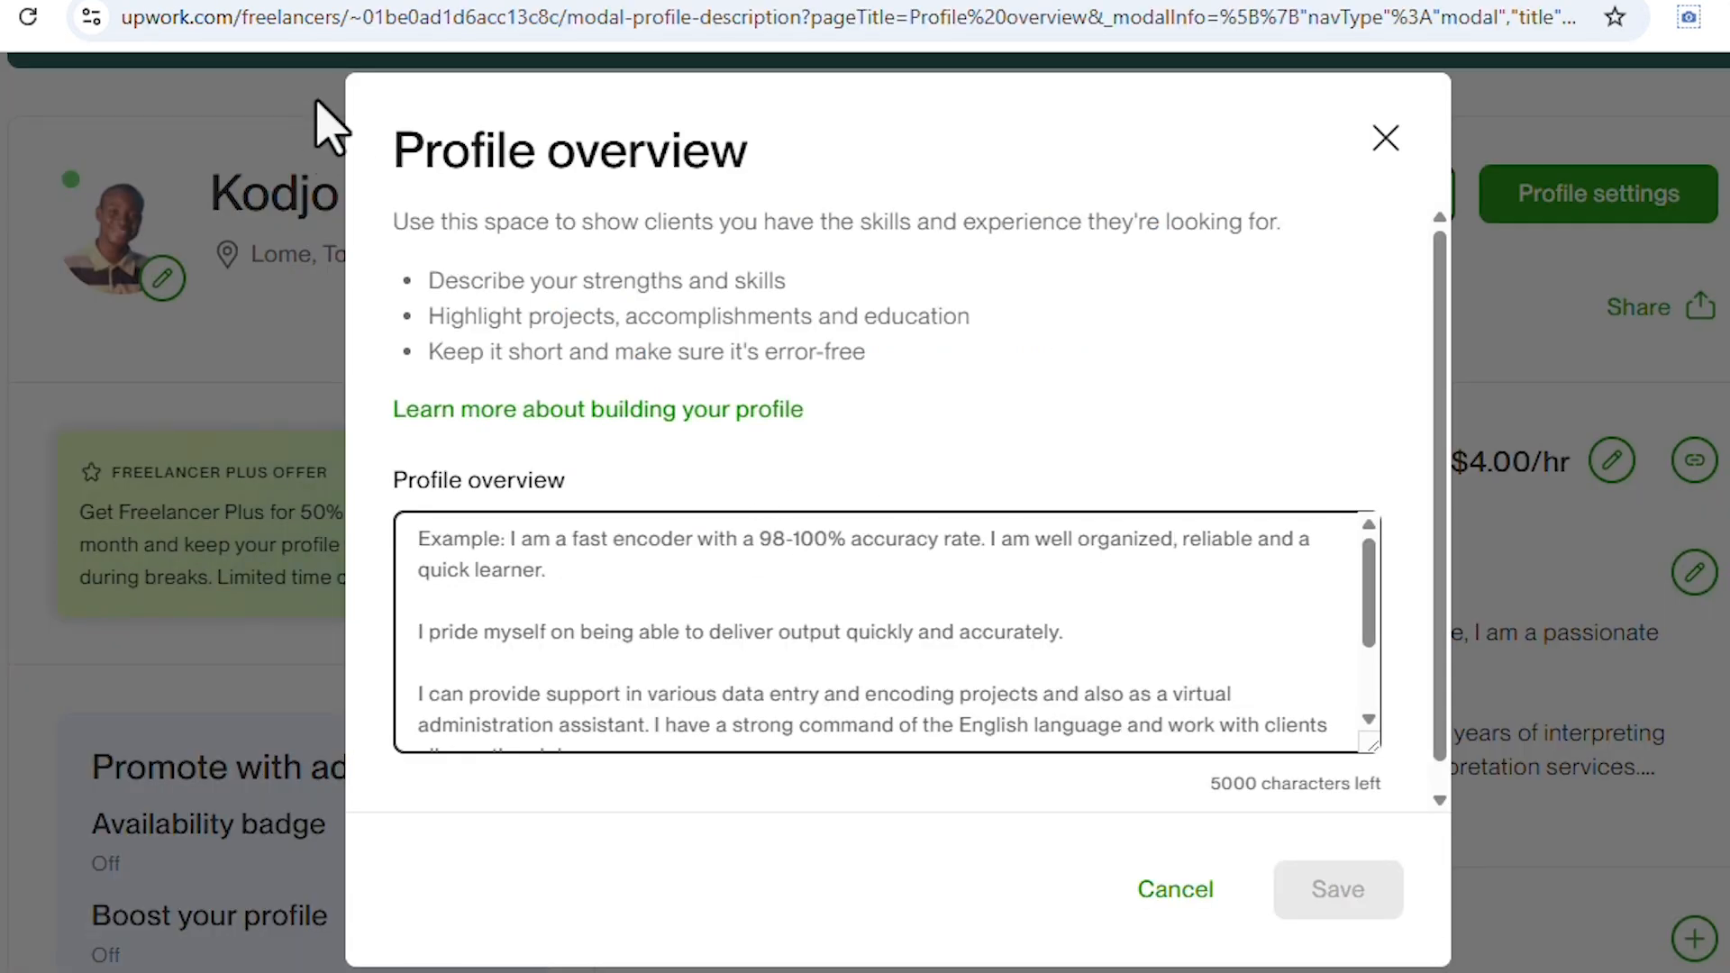
# Step: On Upwork, close the Profile overview editor and open the Find work page
pyautogui.click(1384, 140)
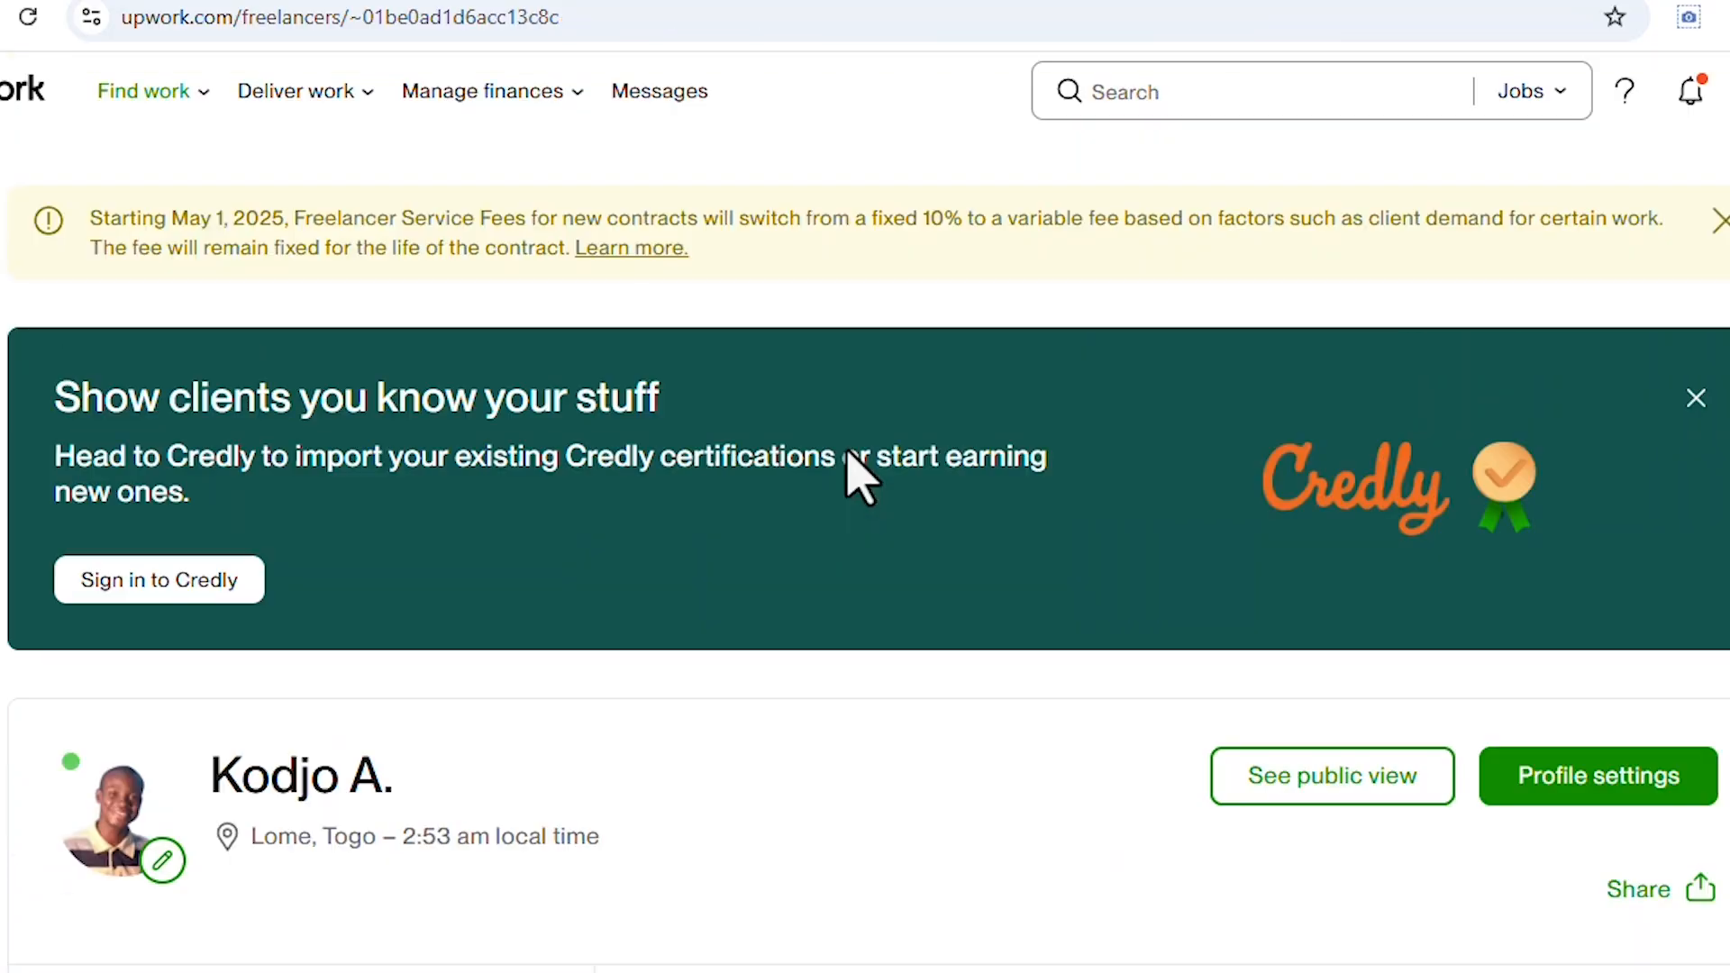
pyautogui.moveTo(144, 100)
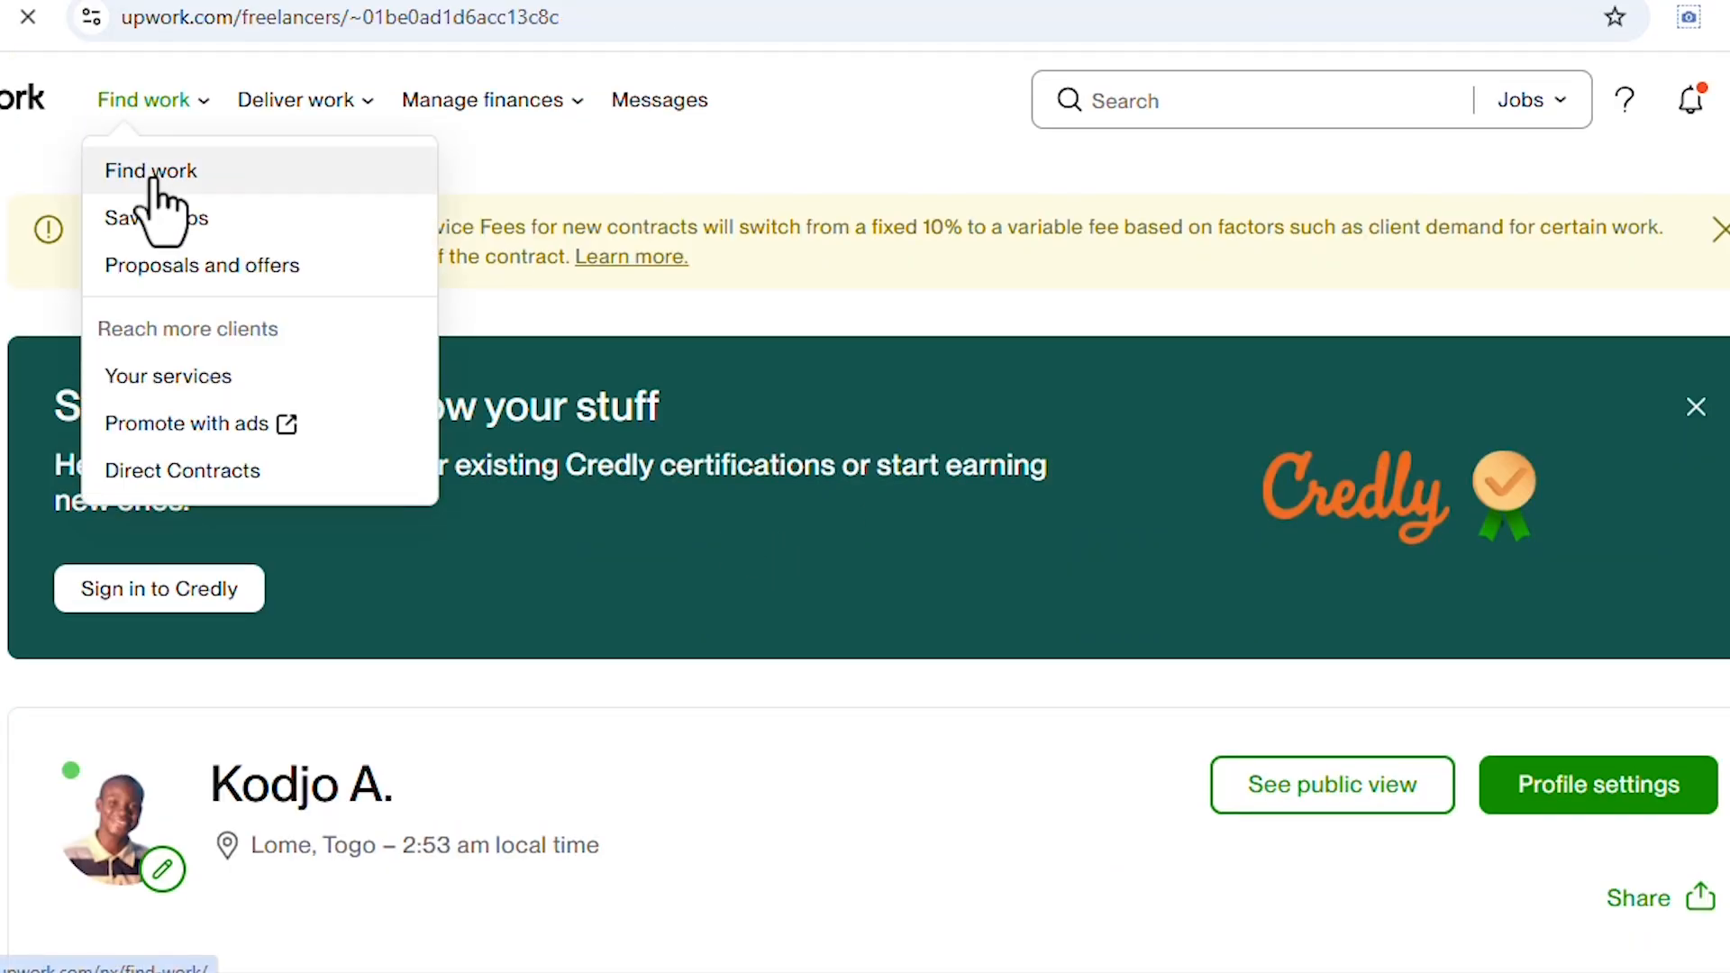
pyautogui.click(152, 176)
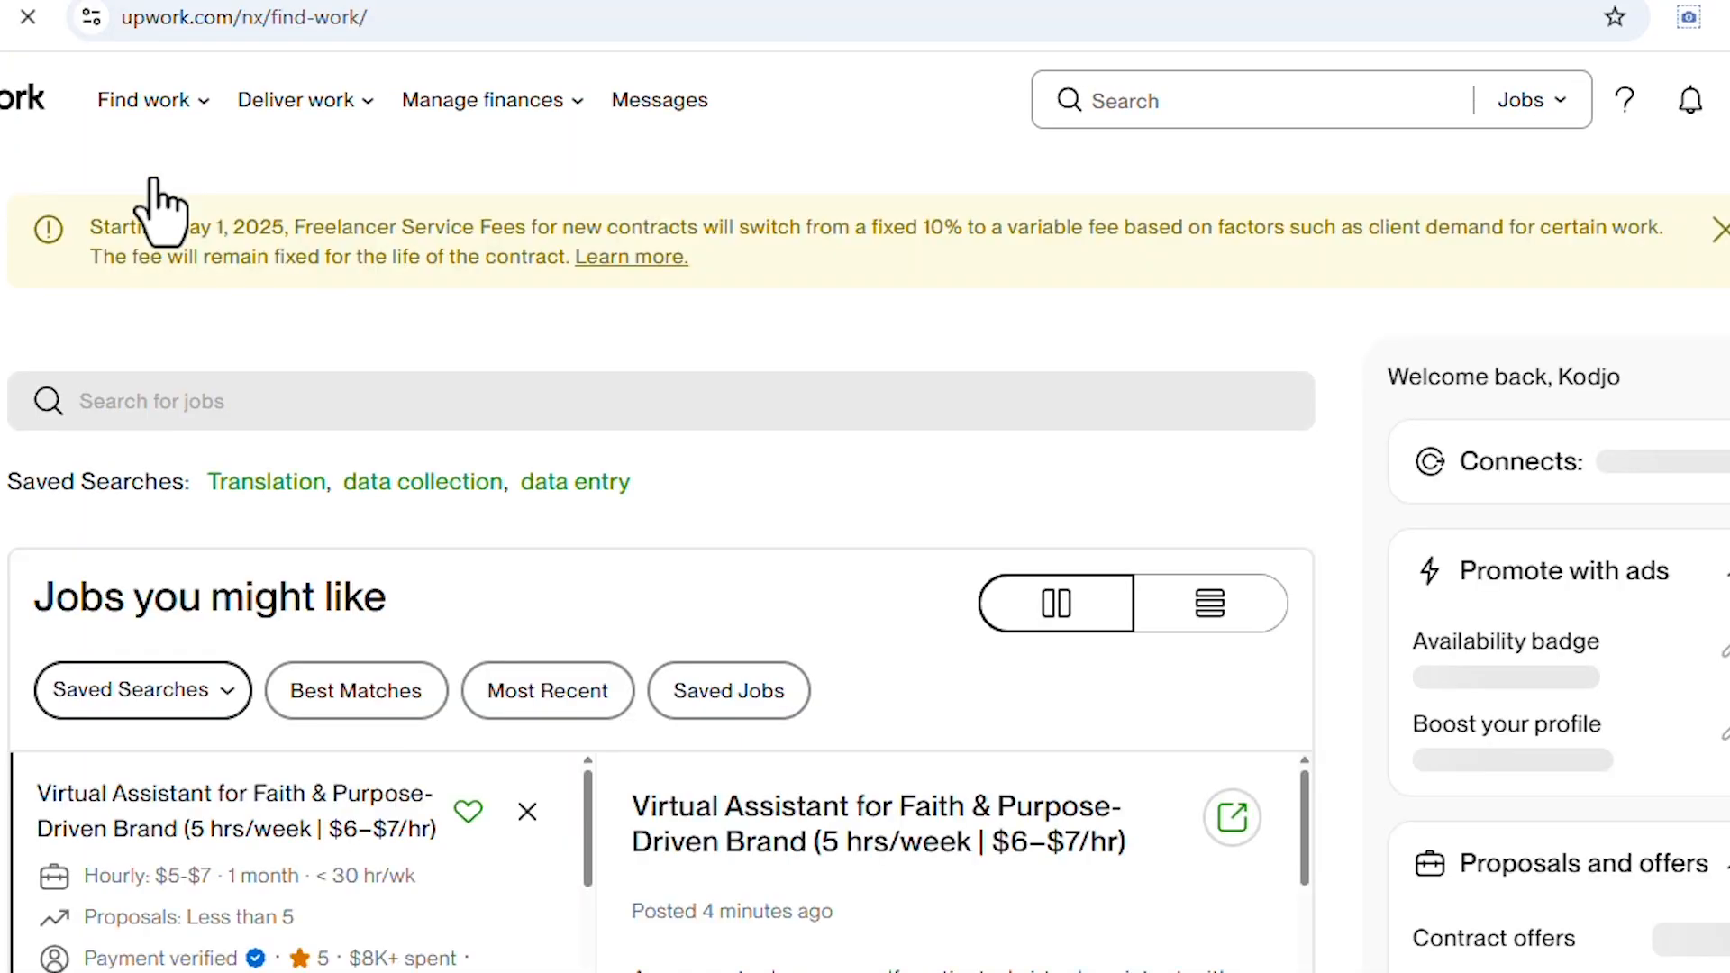
# Step: Search Upwork's job listings for "montage video"
pyautogui.scroll(-3, 510, 476)
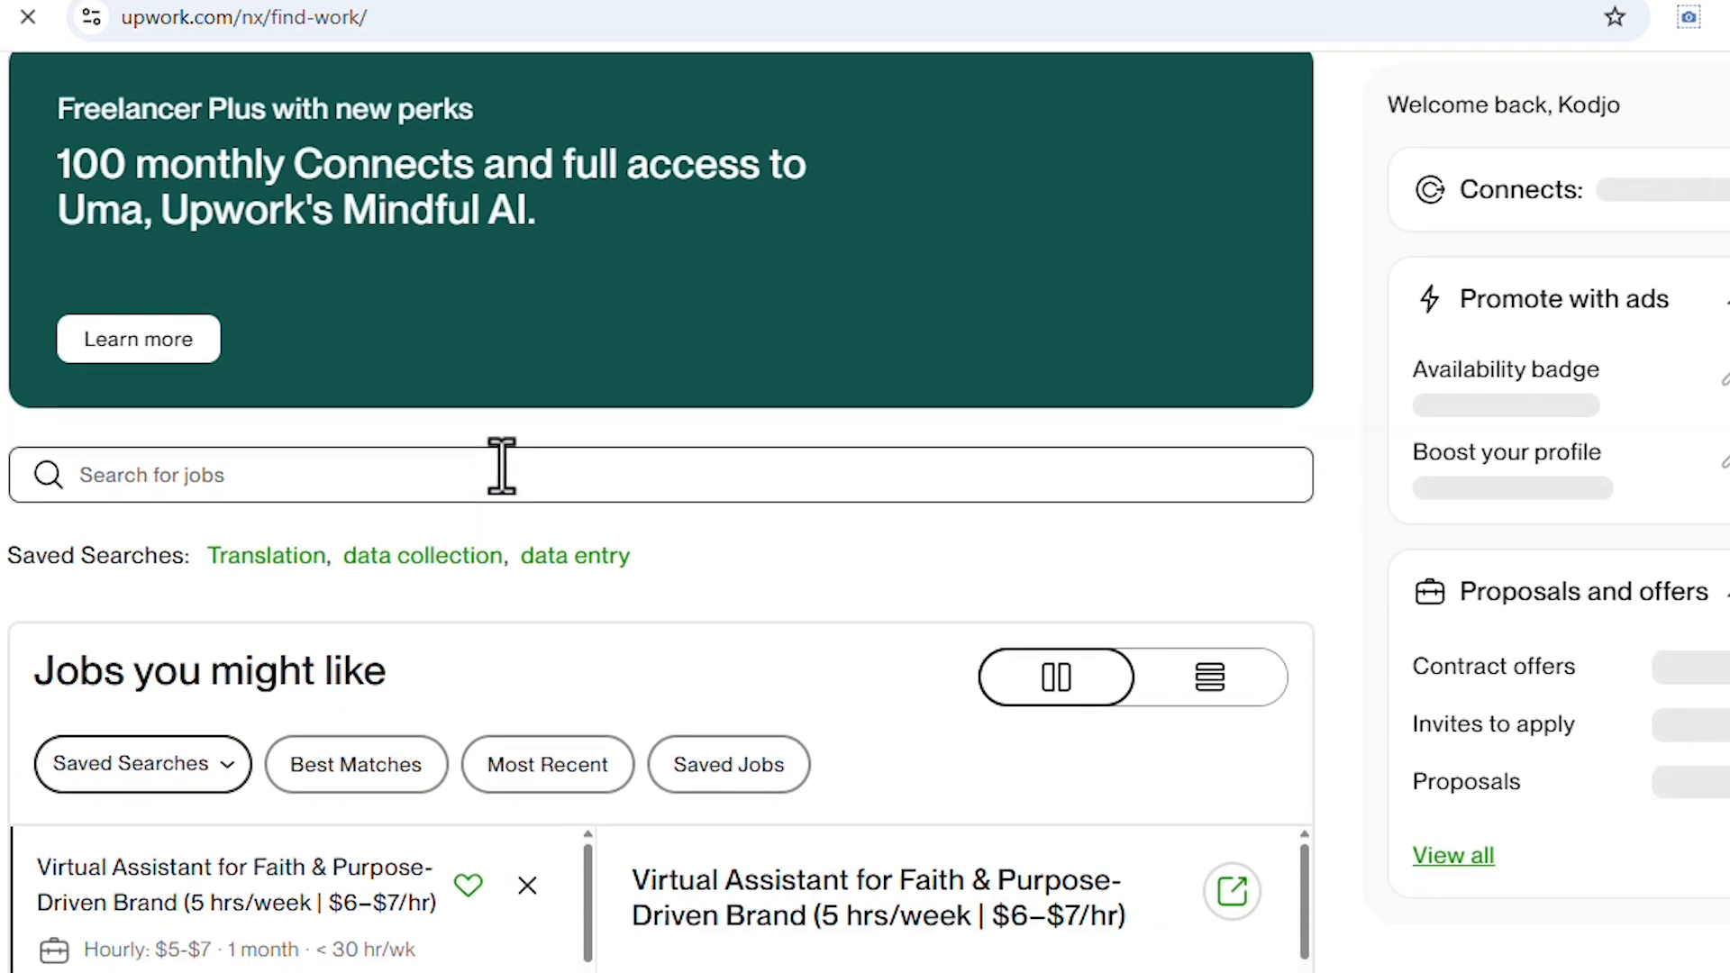
pyautogui.click(502, 466)
pyautogui.write('montag')
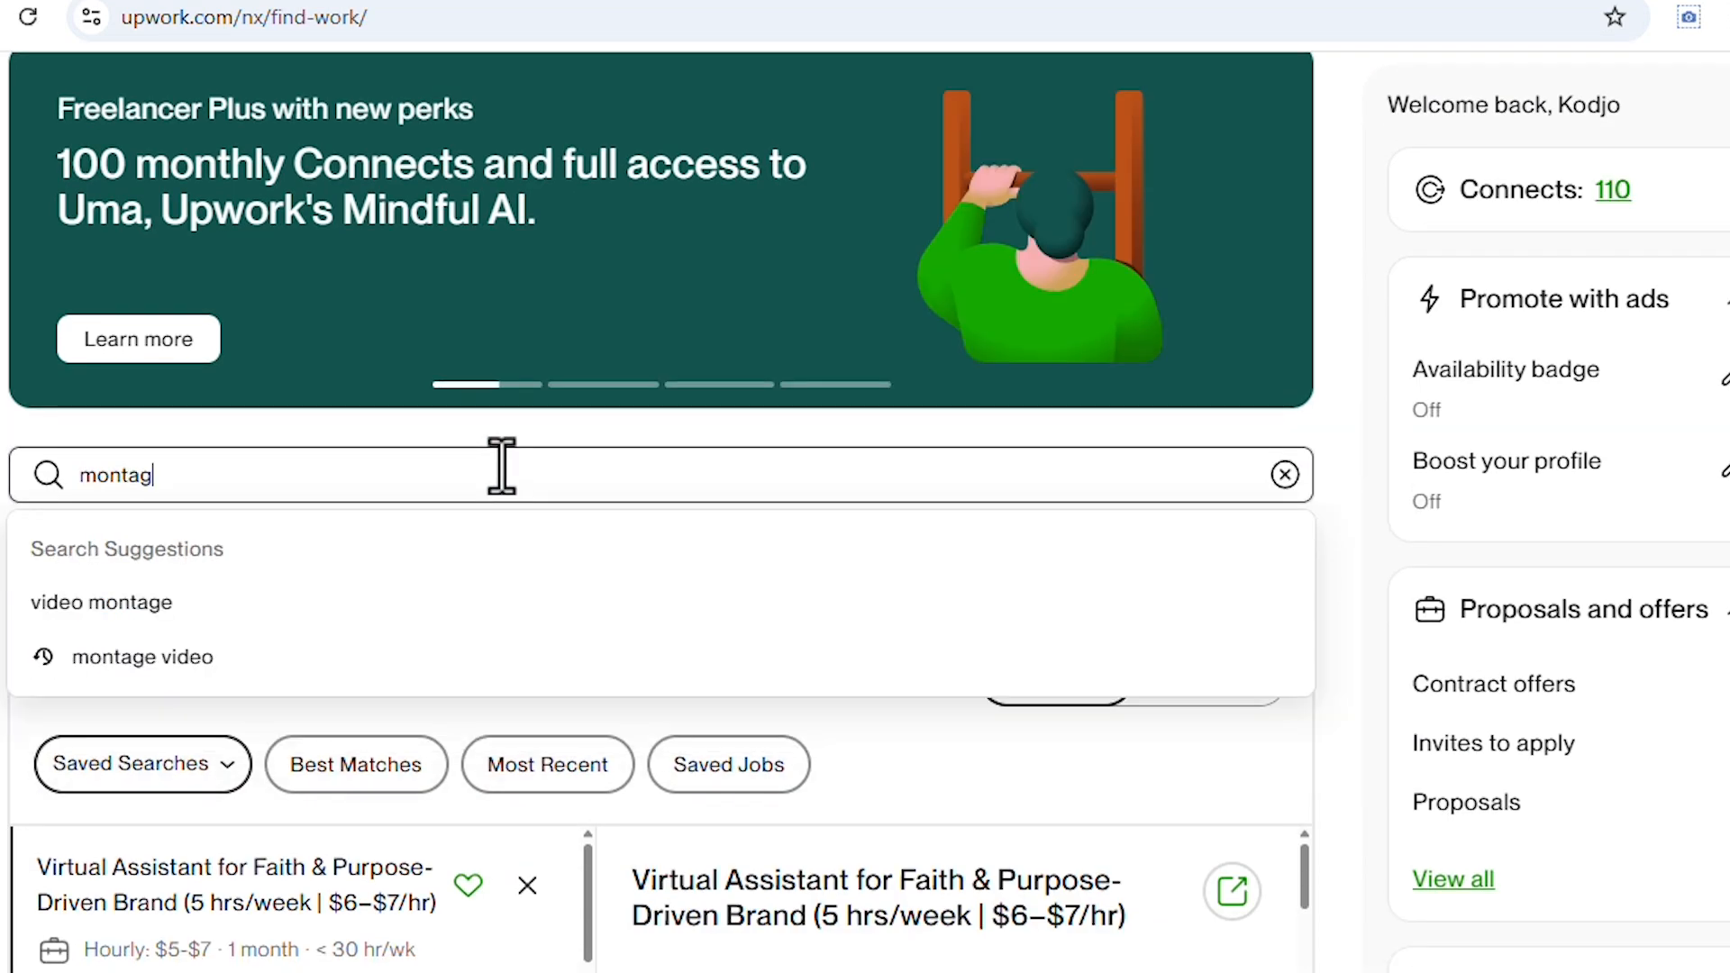
pyautogui.write('e video')
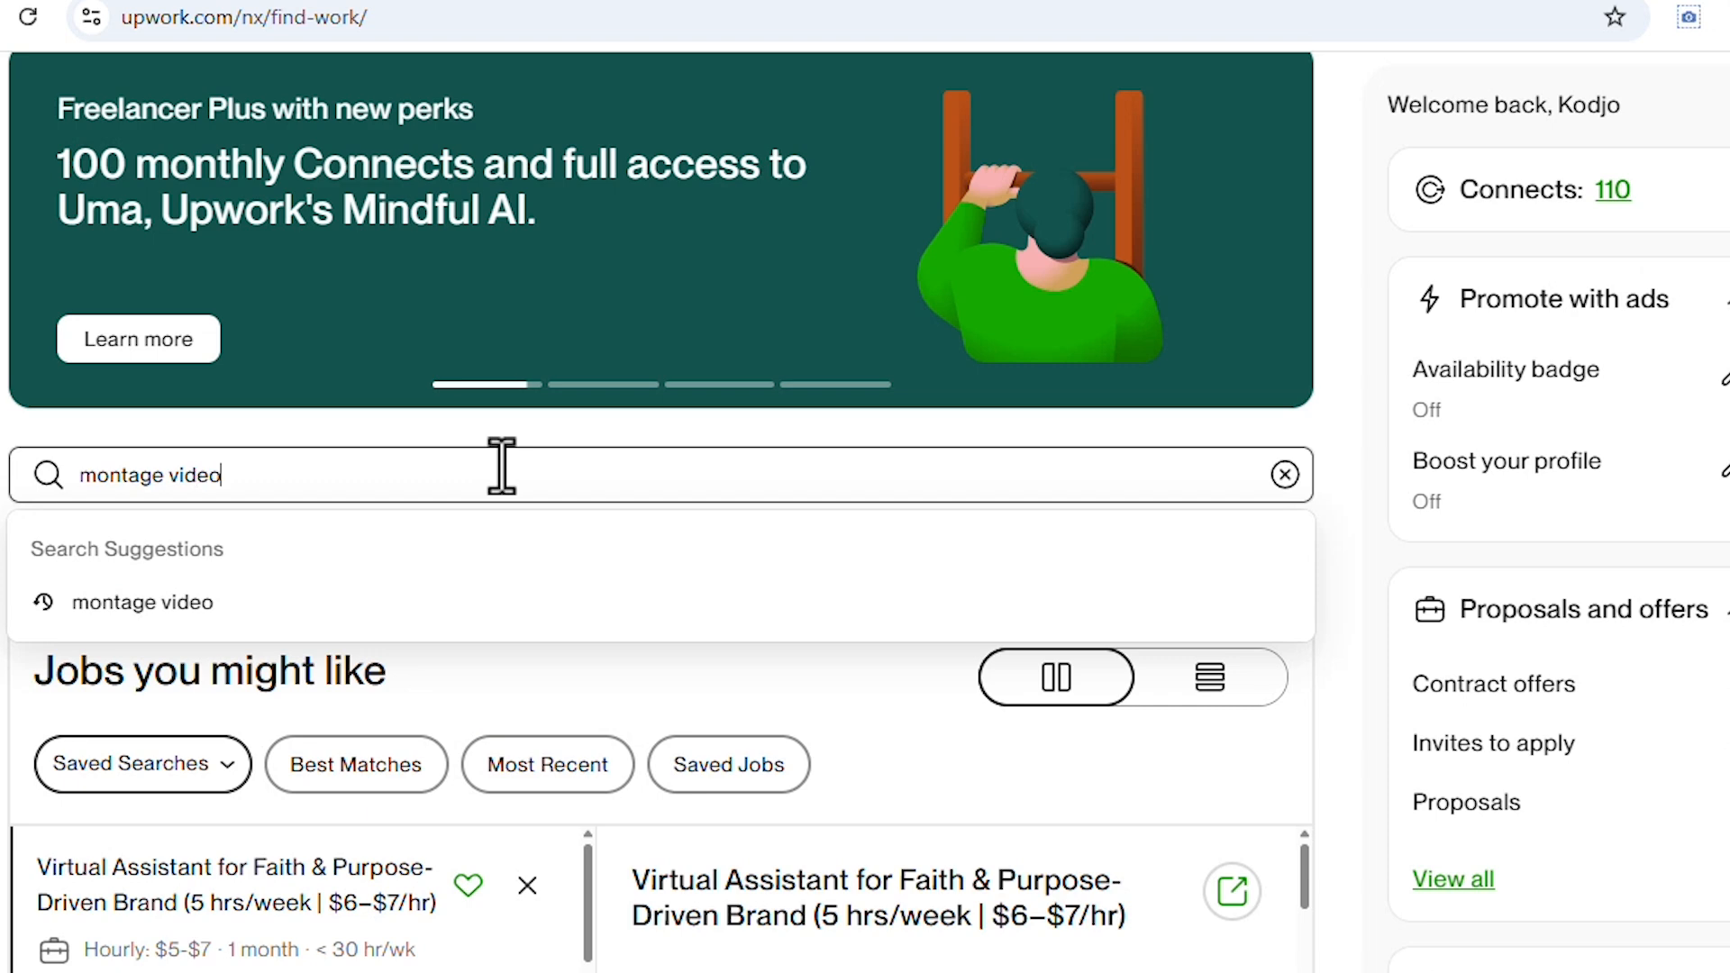
pyautogui.press('Return')
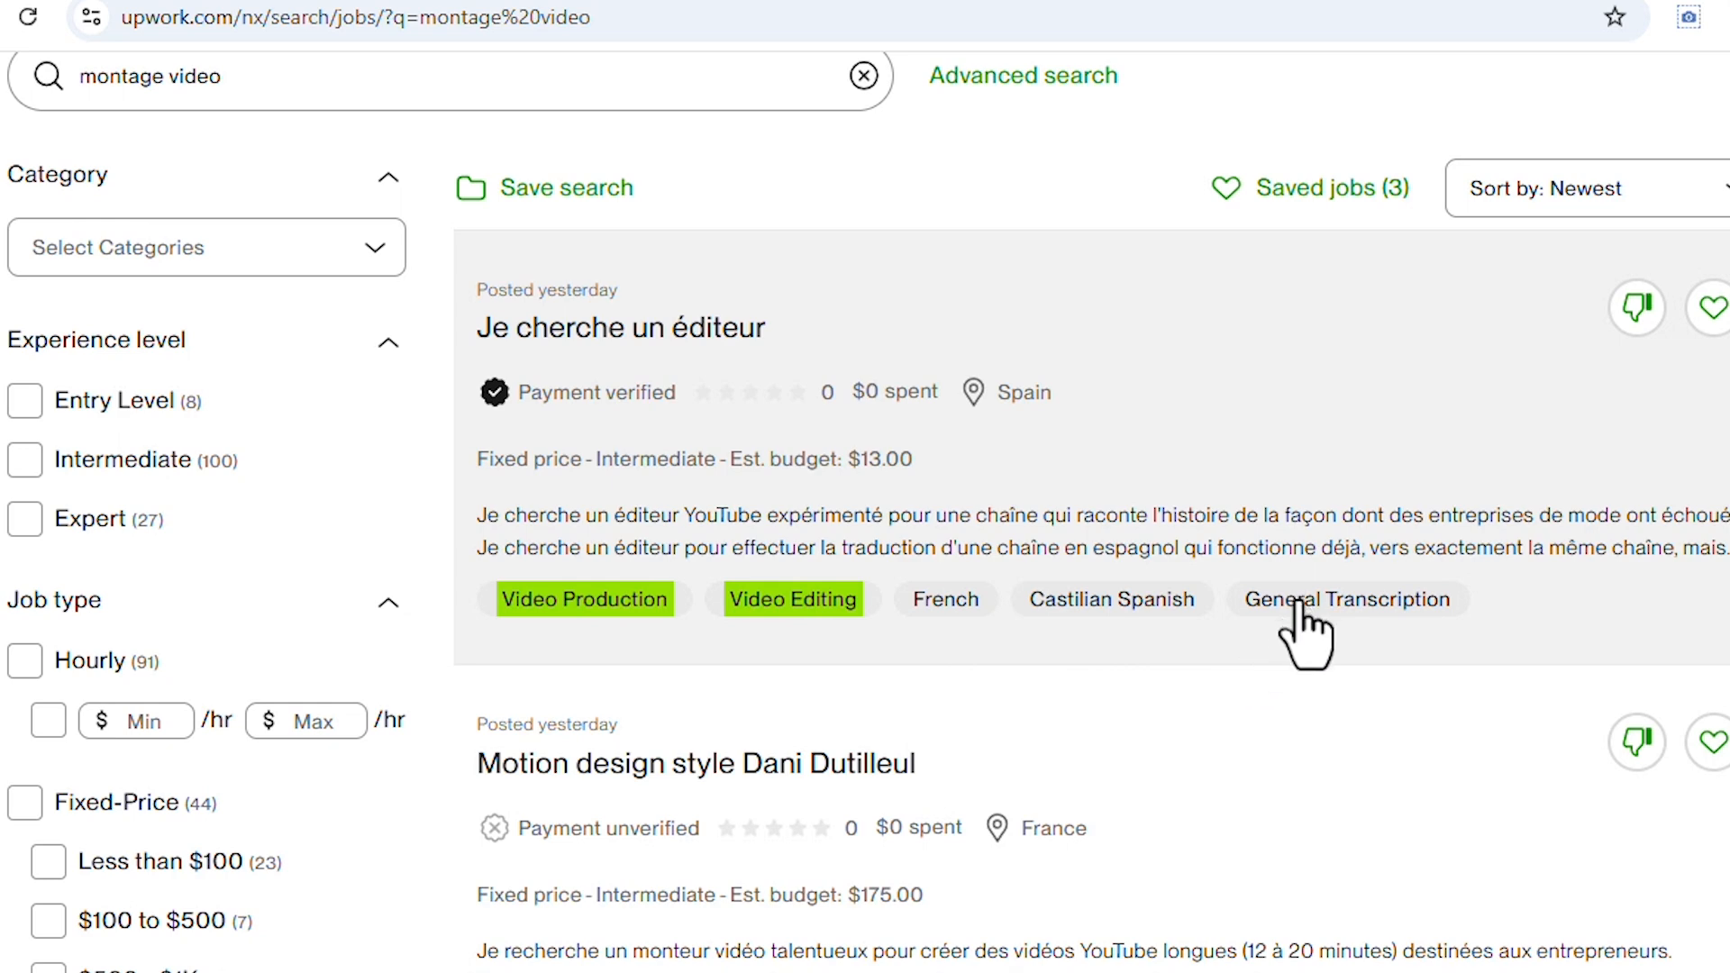
# Step: Examine the titles, descriptions and skill tags of the video editing job listings to find relevant keywords
pyautogui.scroll(-6, 1375, 616)
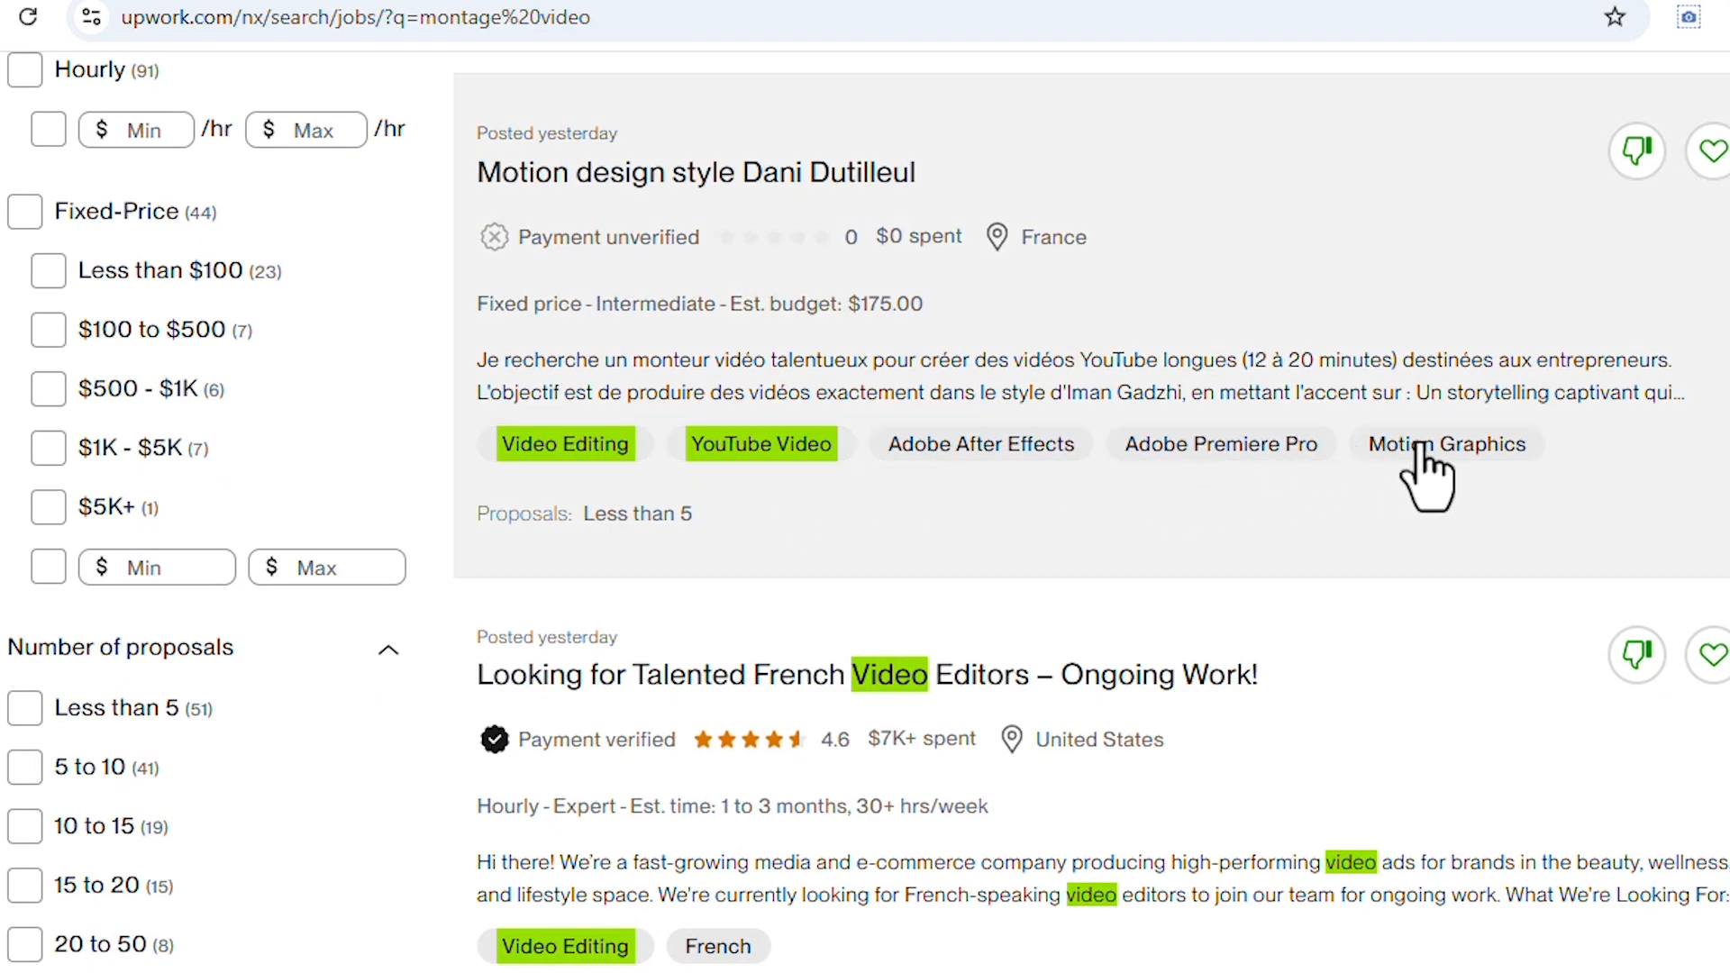
pyautogui.scroll(-5, 1527, 459)
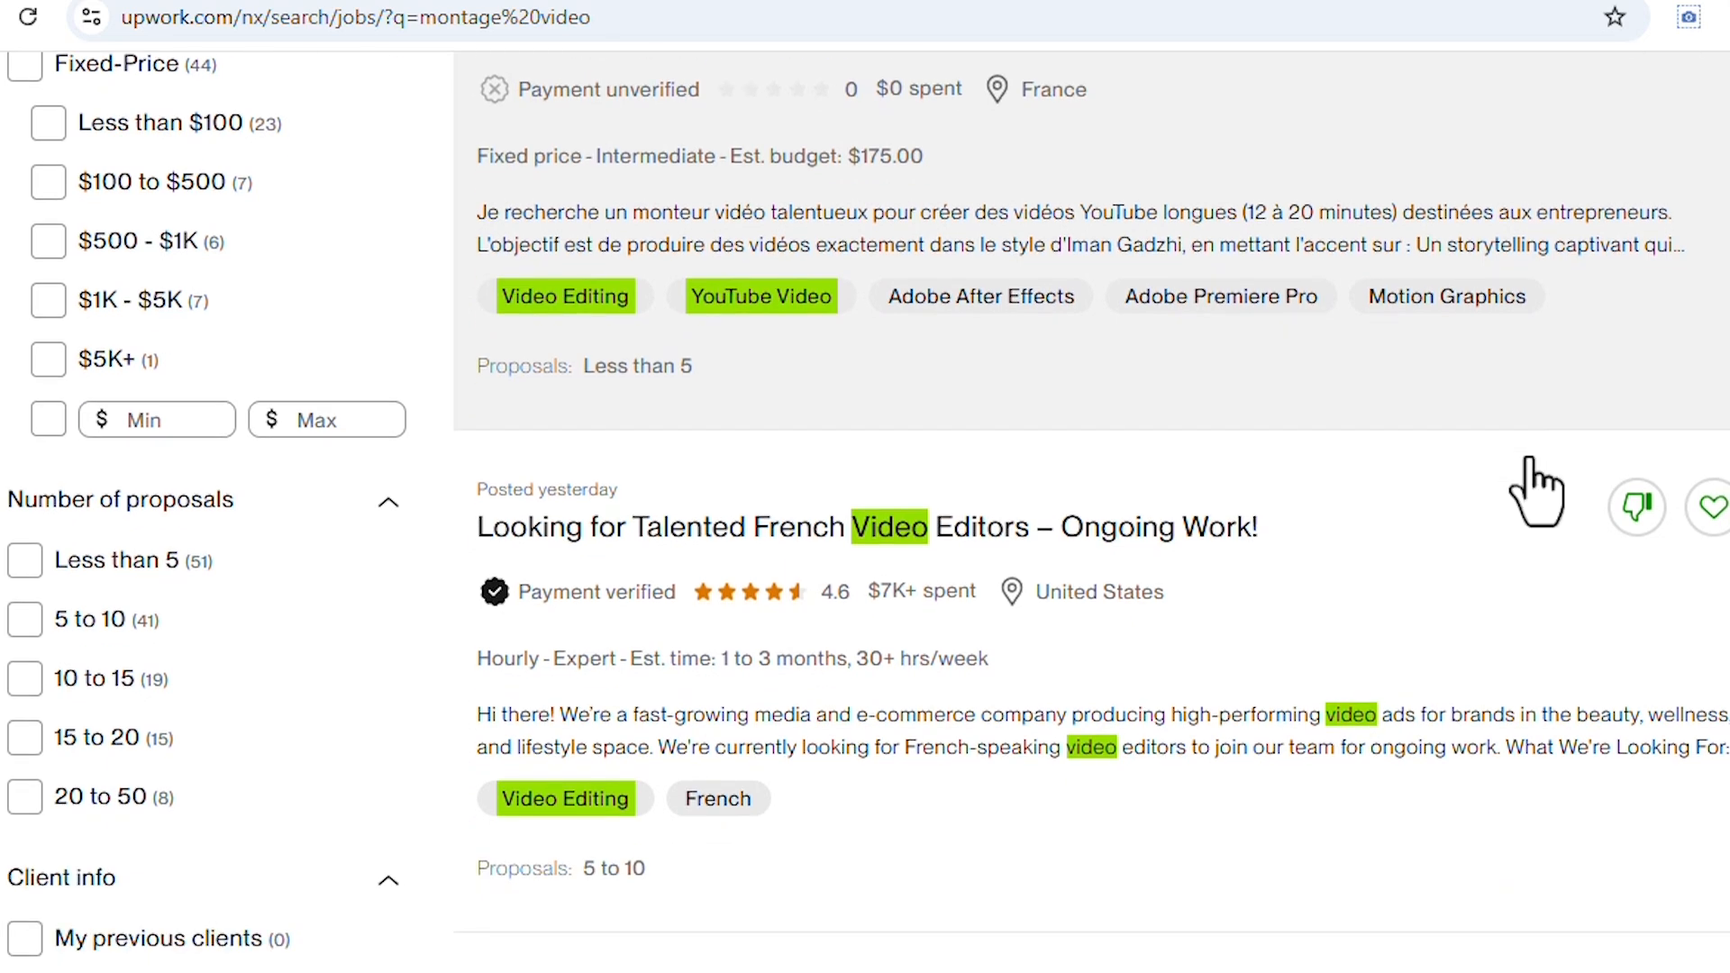
pyautogui.scroll(-8, 1536, 491)
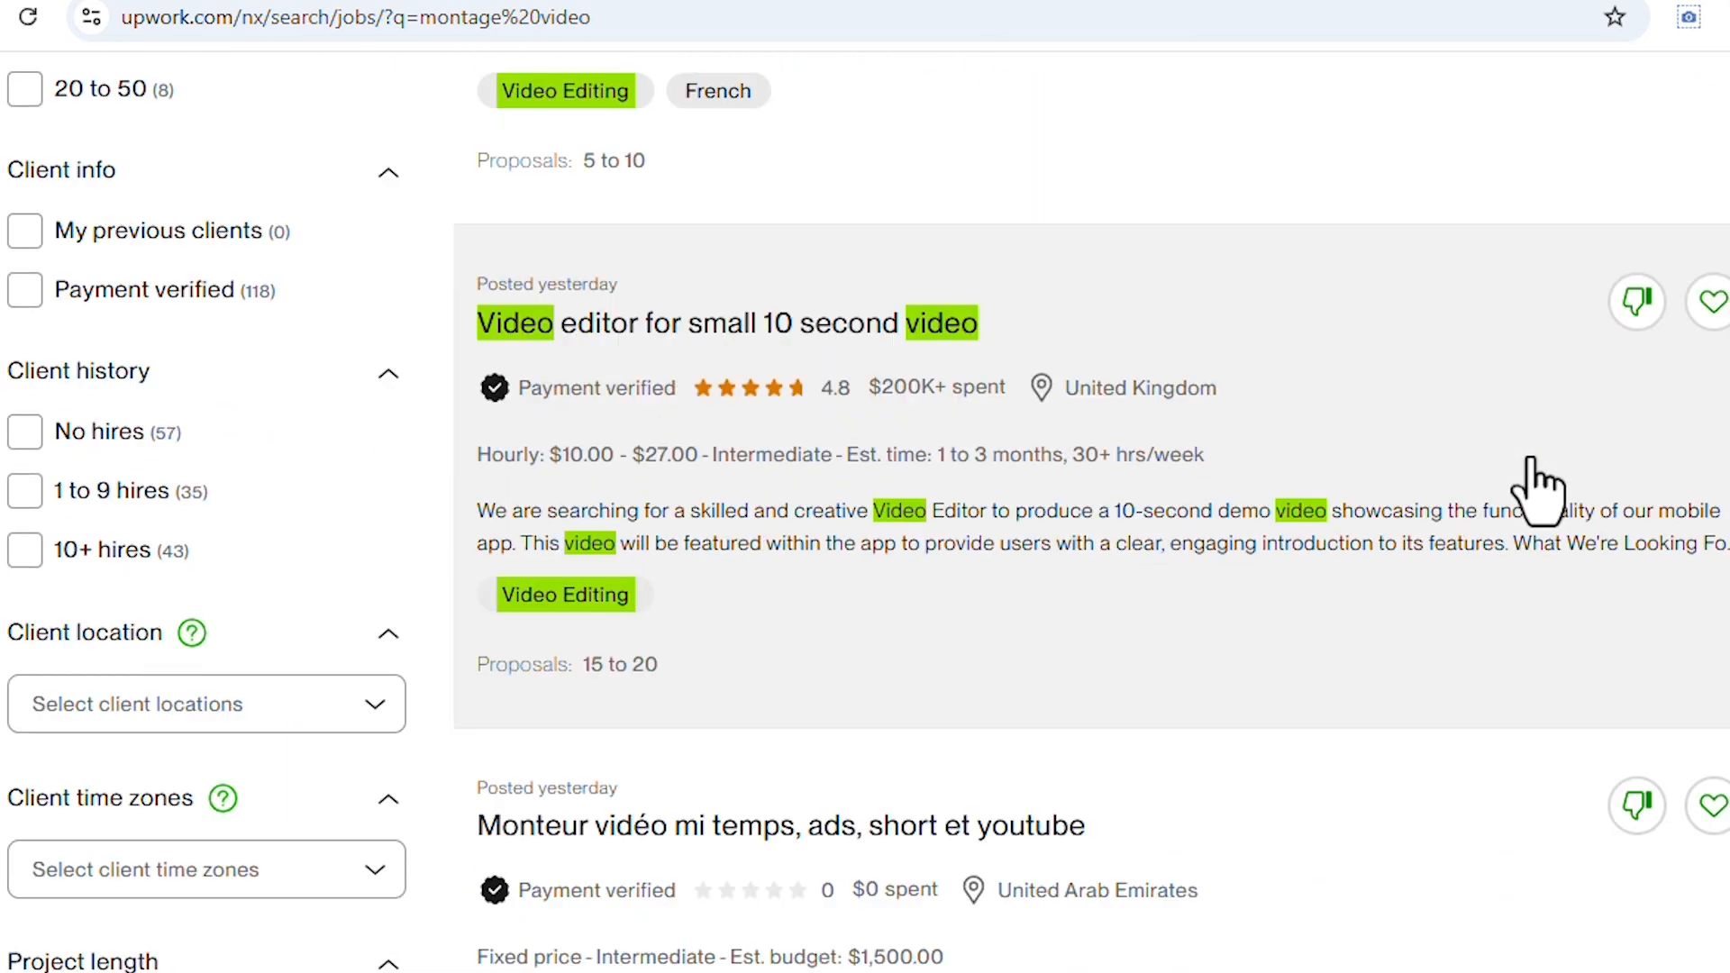
pyautogui.scroll(5, 1537, 491)
pyautogui.scroll(7, 1538, 491)
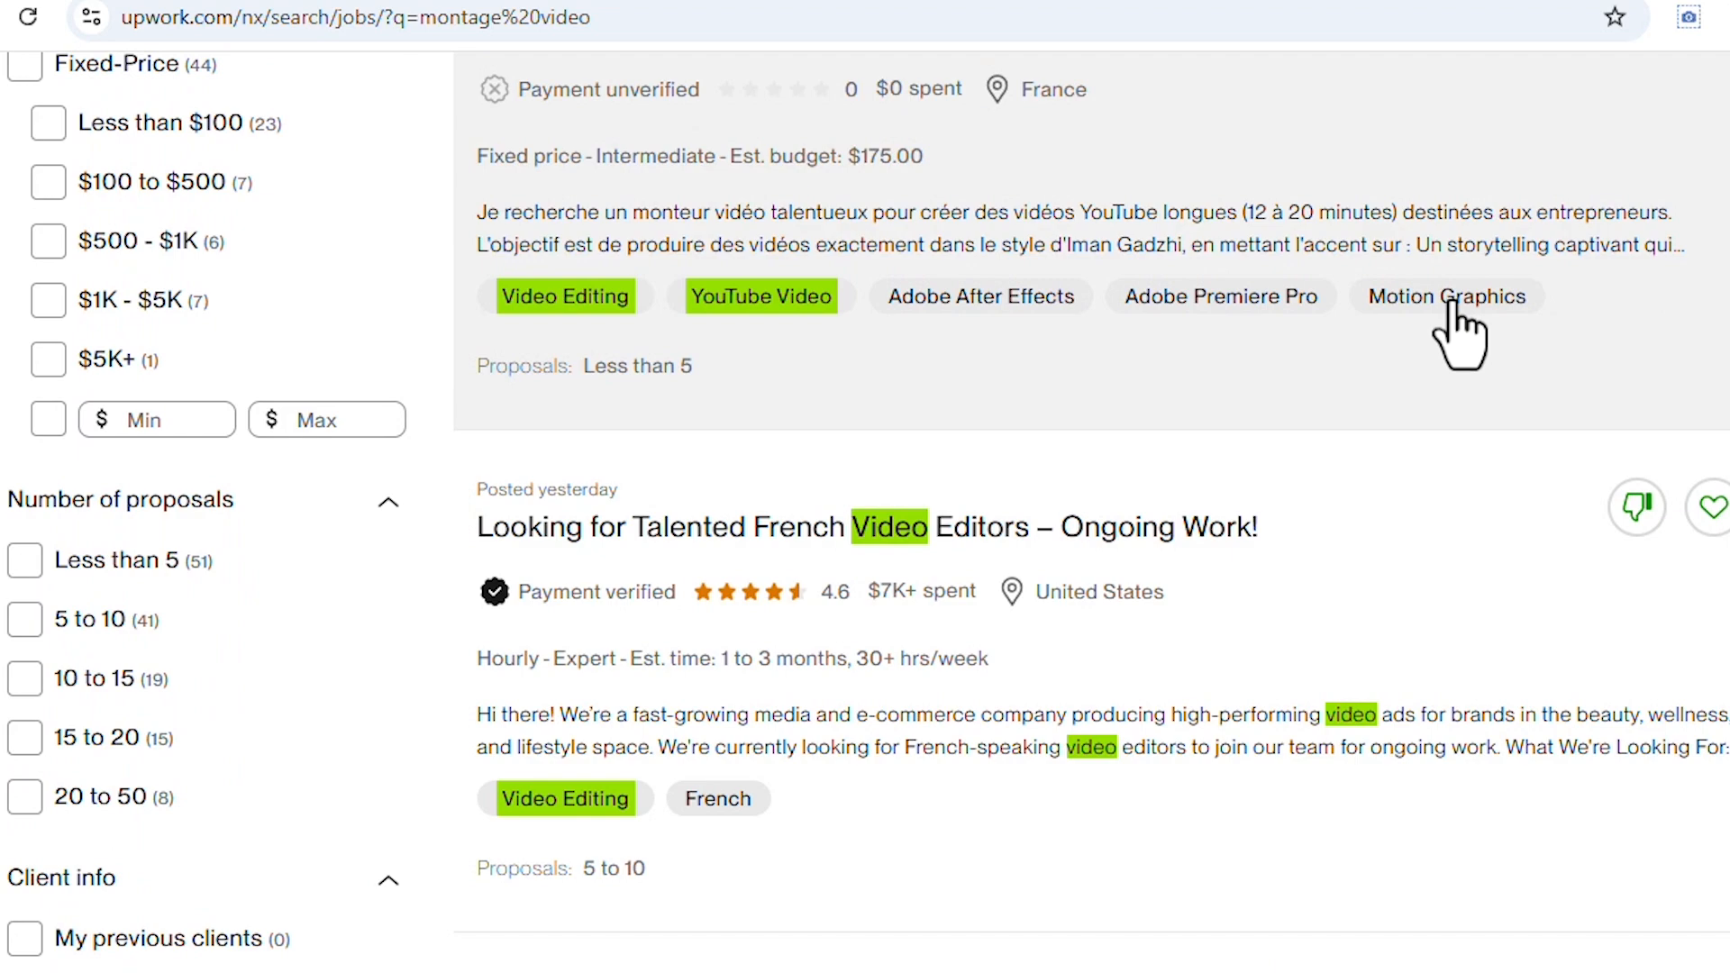
pyautogui.scroll(-5, 1457, 335)
pyautogui.scroll(5, 1451, 342)
pyautogui.scroll(-17, 971, 361)
pyautogui.scroll(-5, 977, 359)
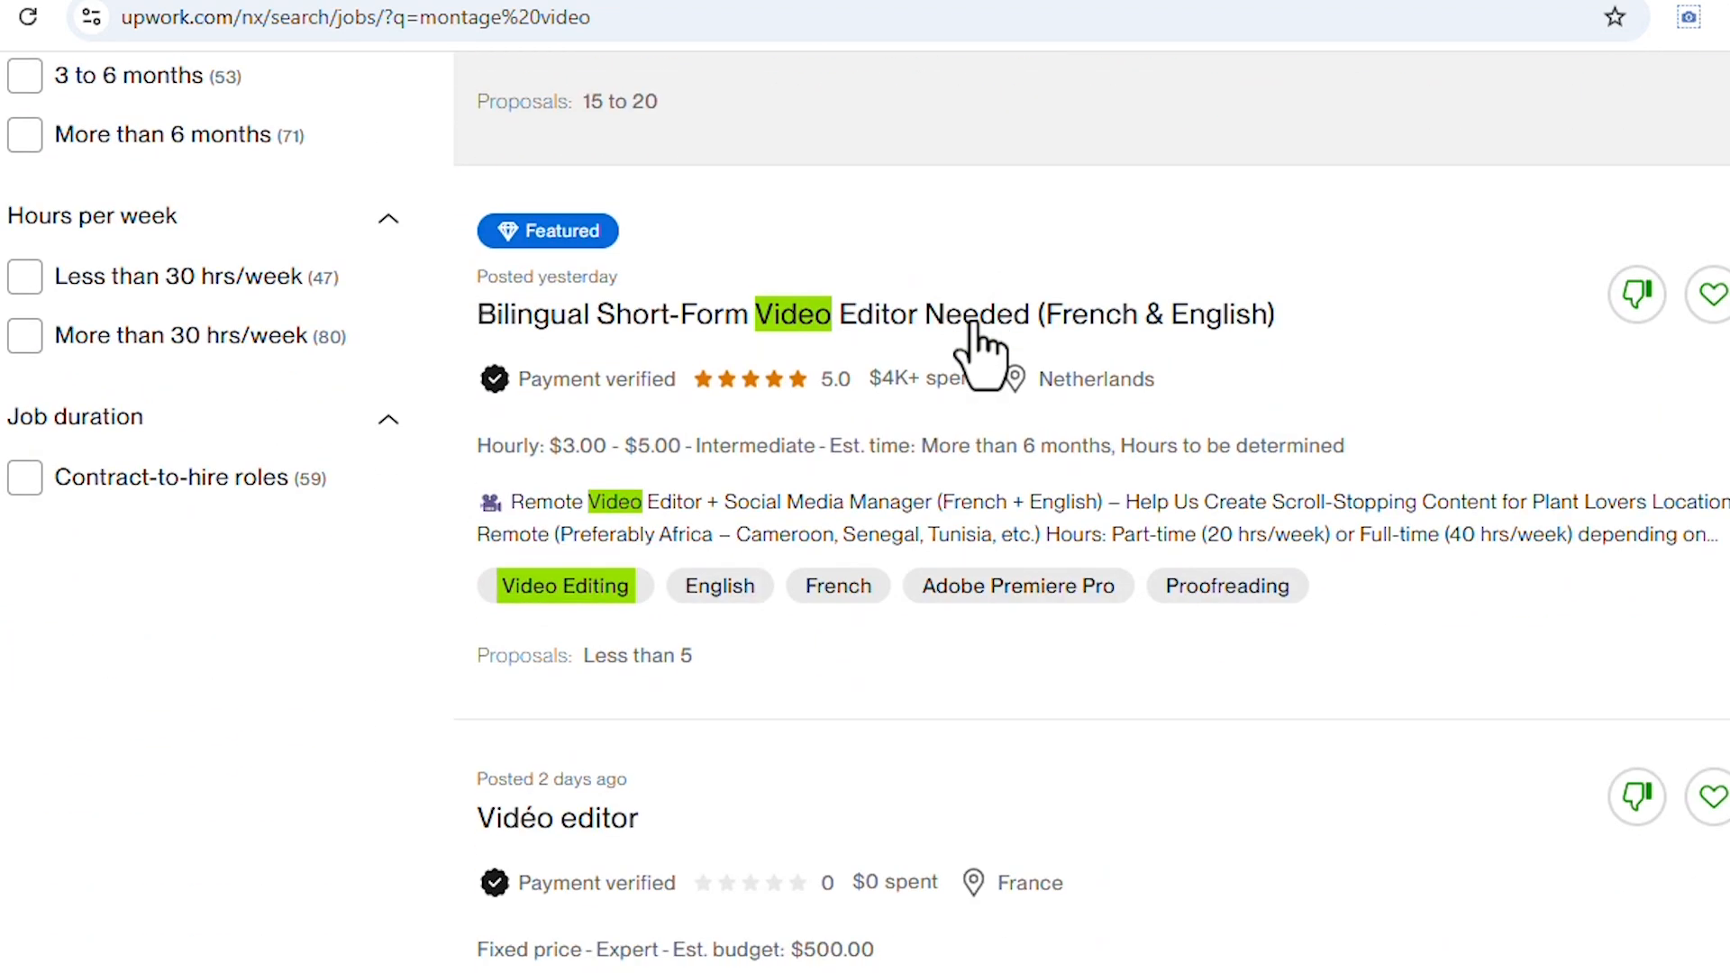
pyautogui.scroll(-7, 1054, 618)
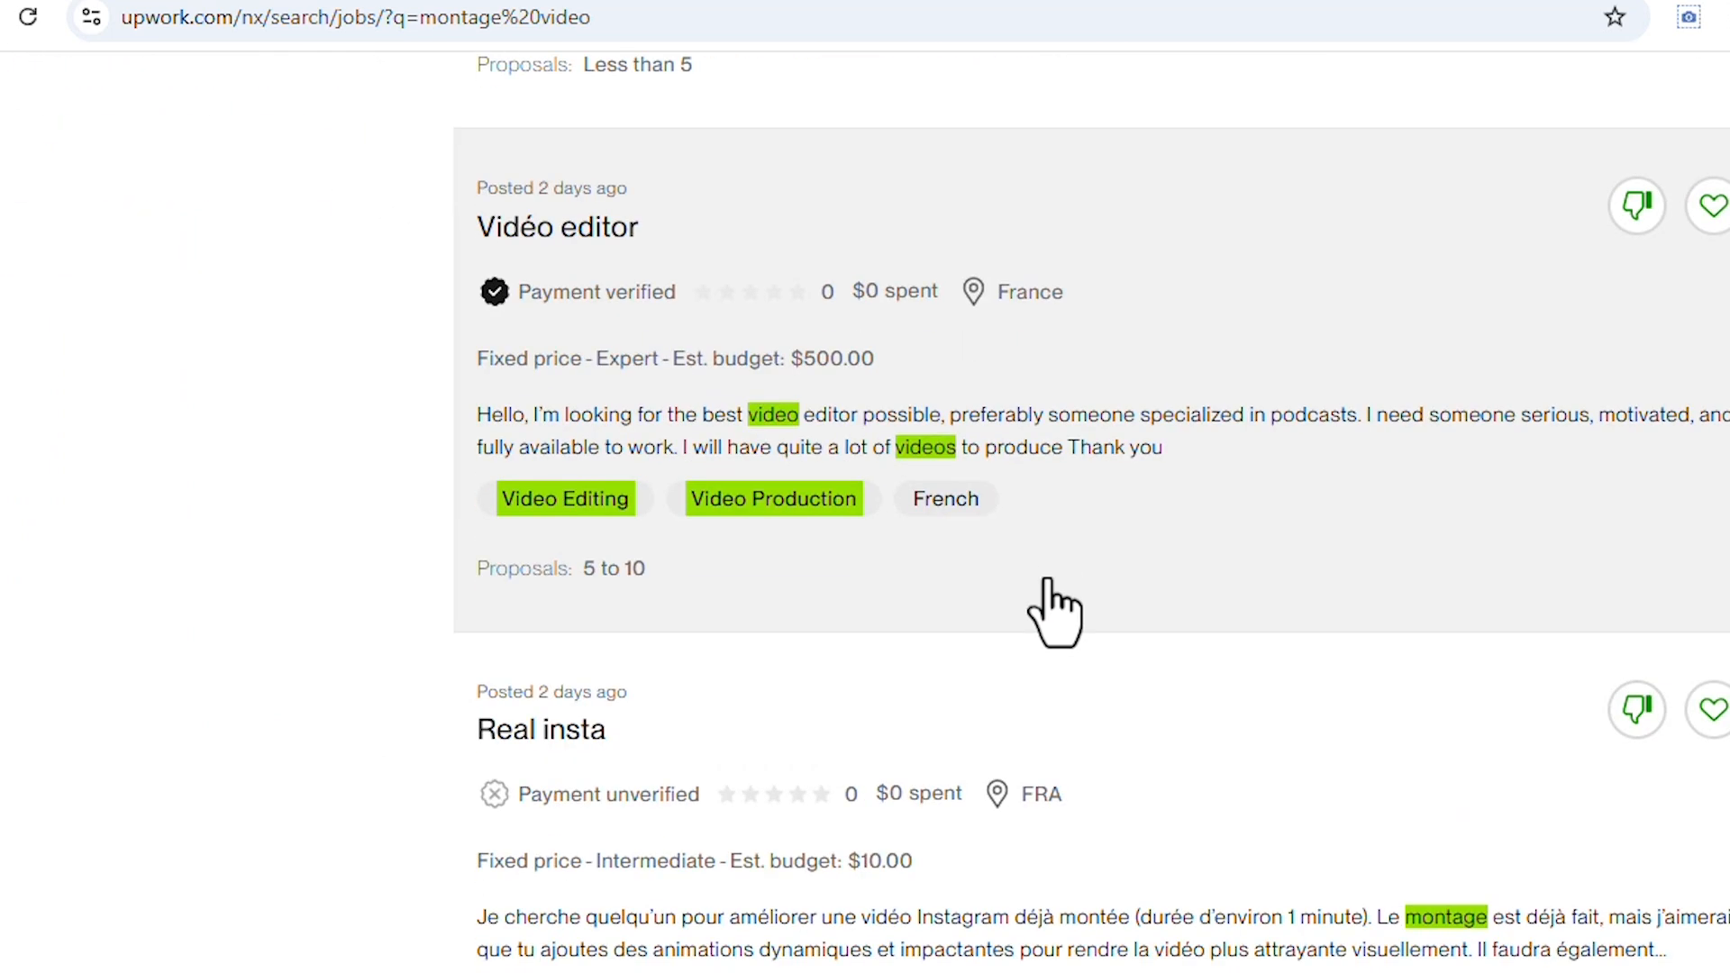
pyautogui.scroll(-7, 1046, 585)
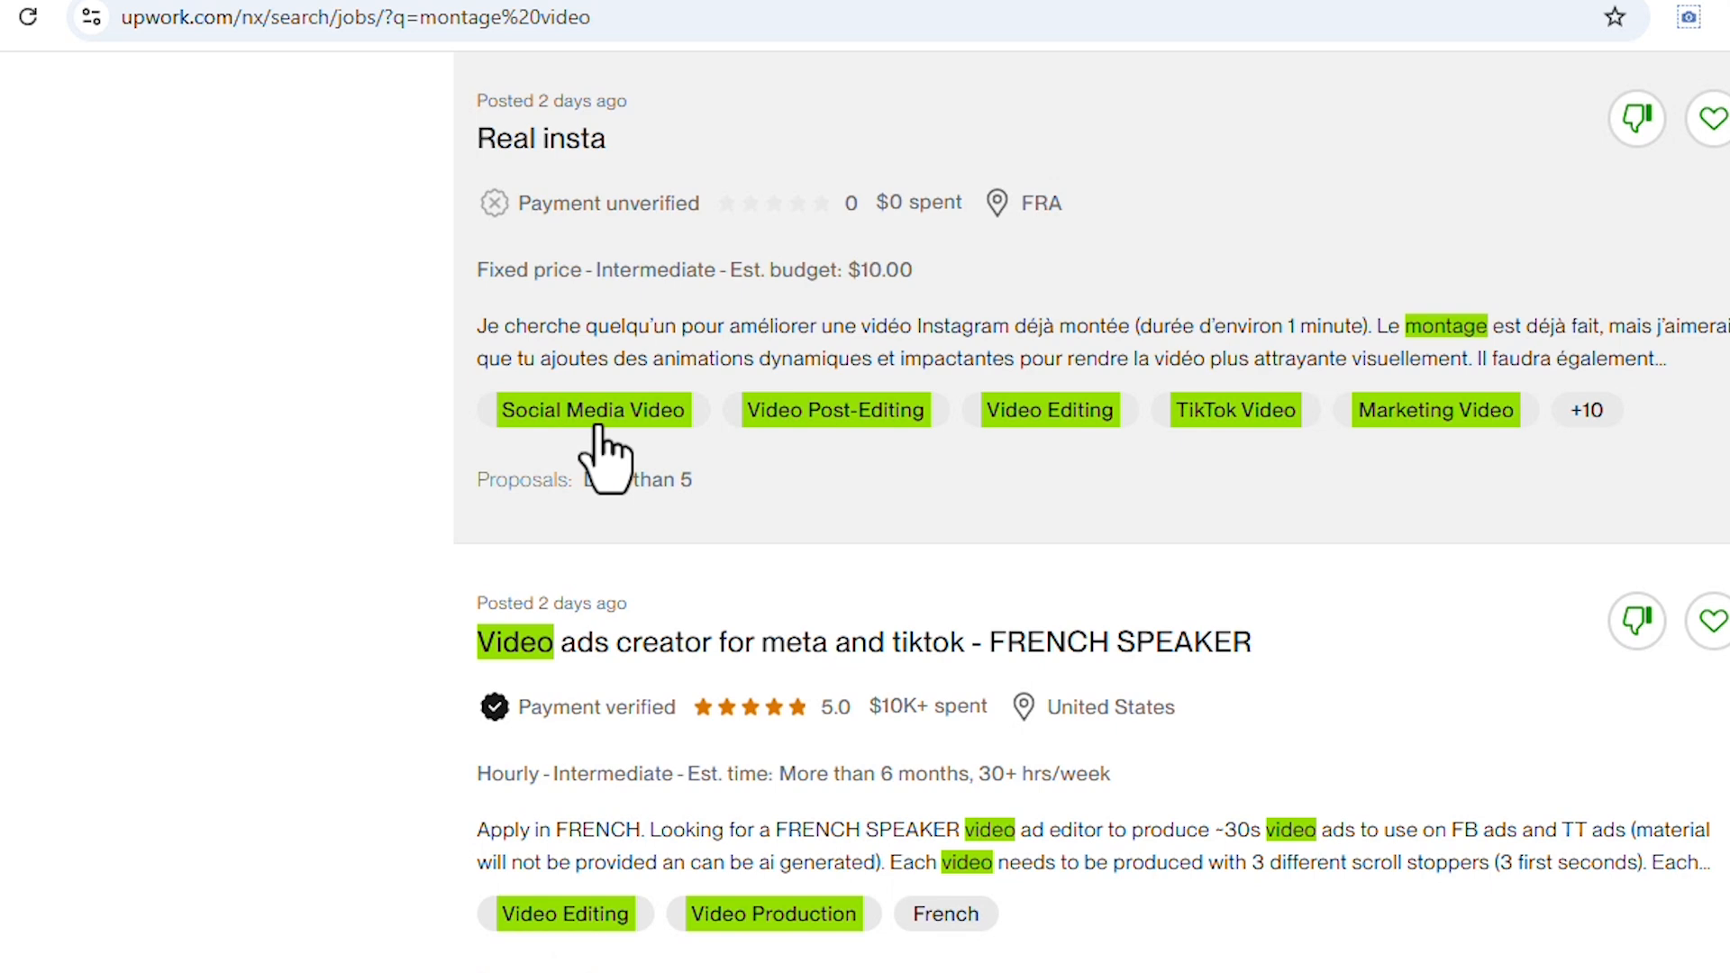
pyautogui.scroll(-5, 622, 453)
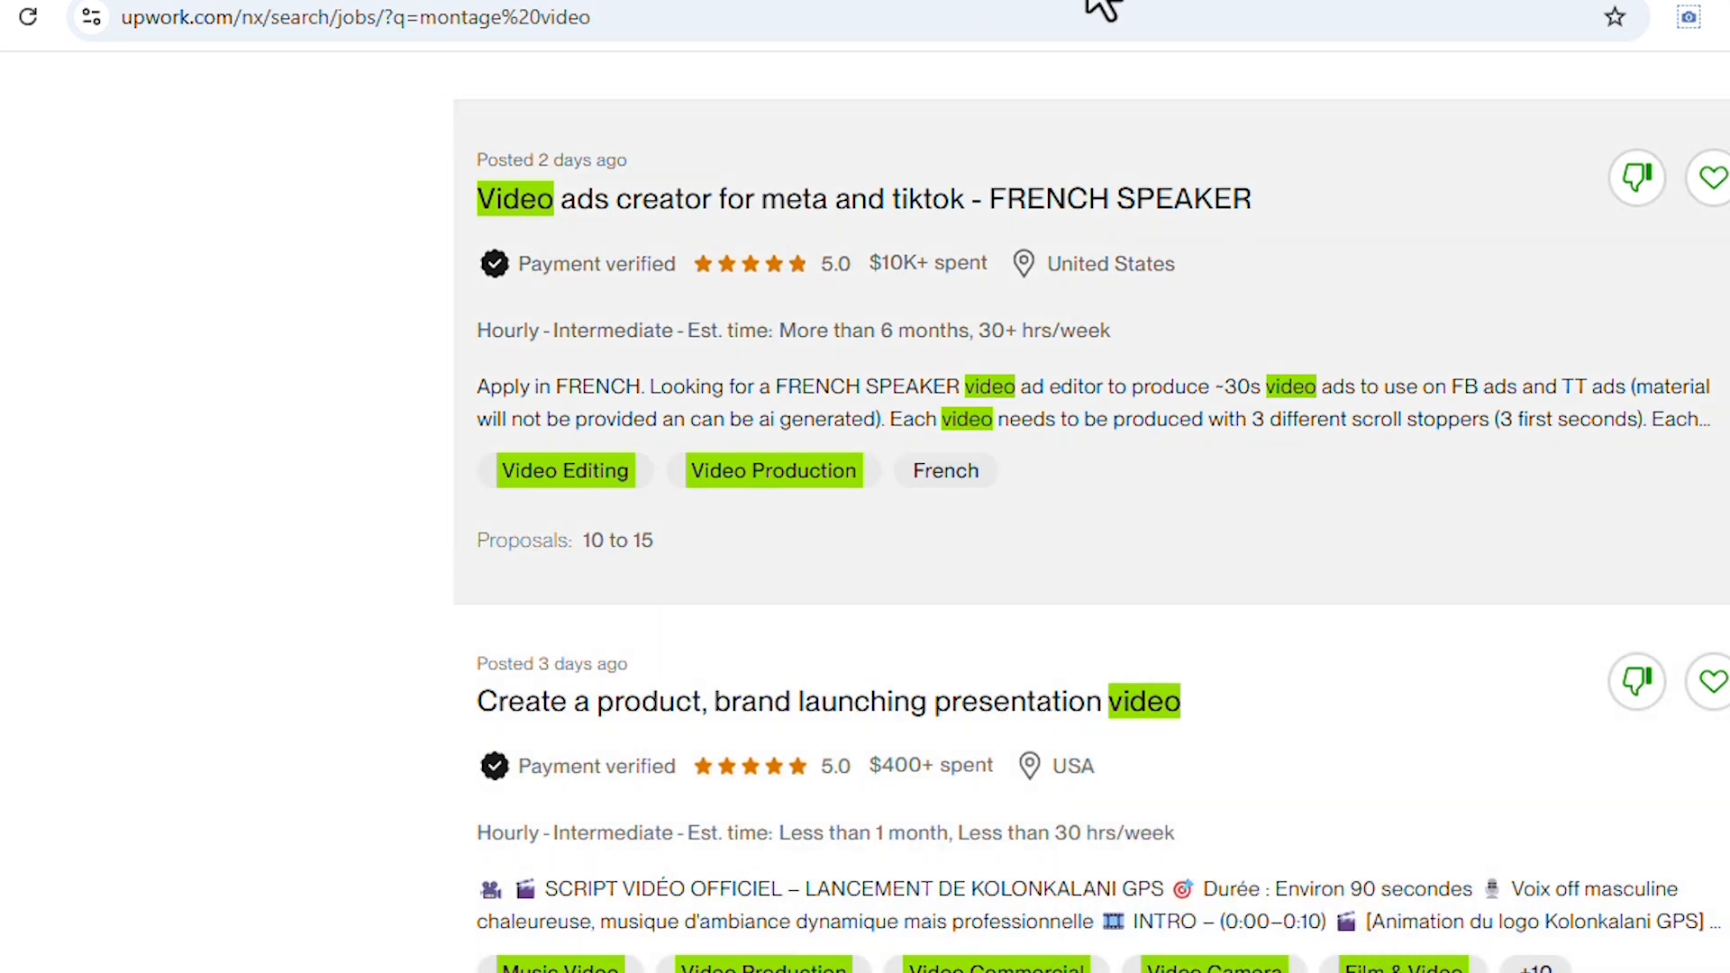
# Step: Switch to the description generator, complete Mots-clés ciblés as "montage video, youtube video création, Youtube channel management", and generate the description
pyautogui.click(1098, 3)
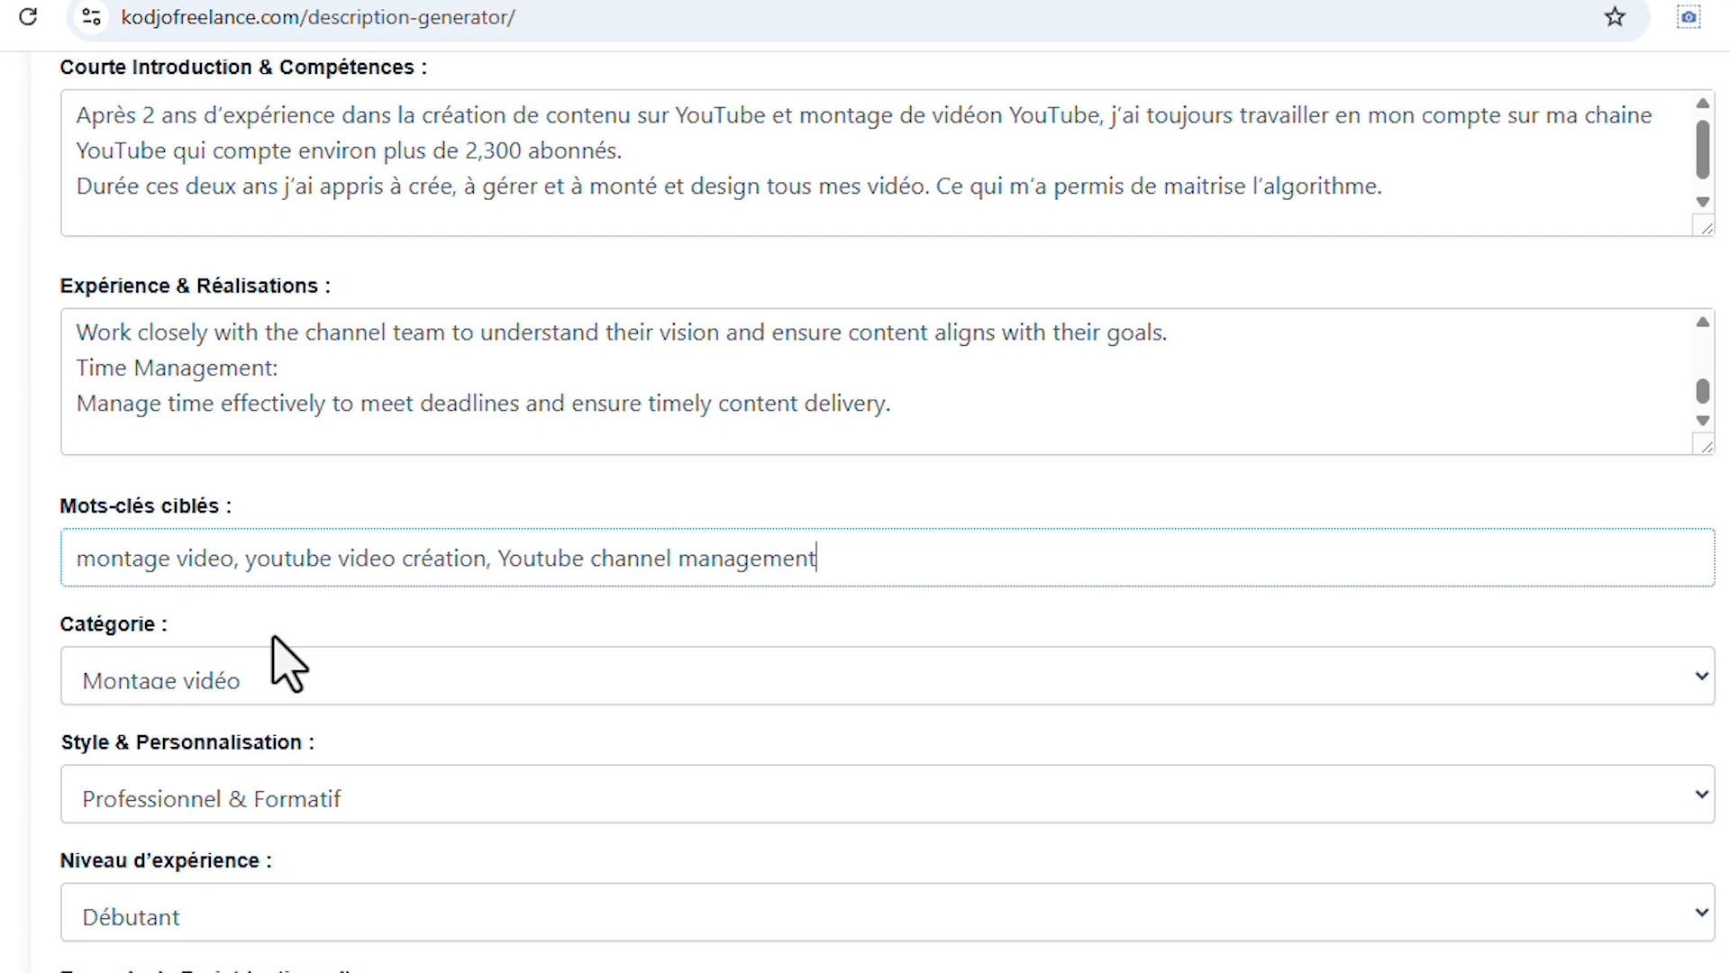
pyautogui.scroll(-3, 163, 671)
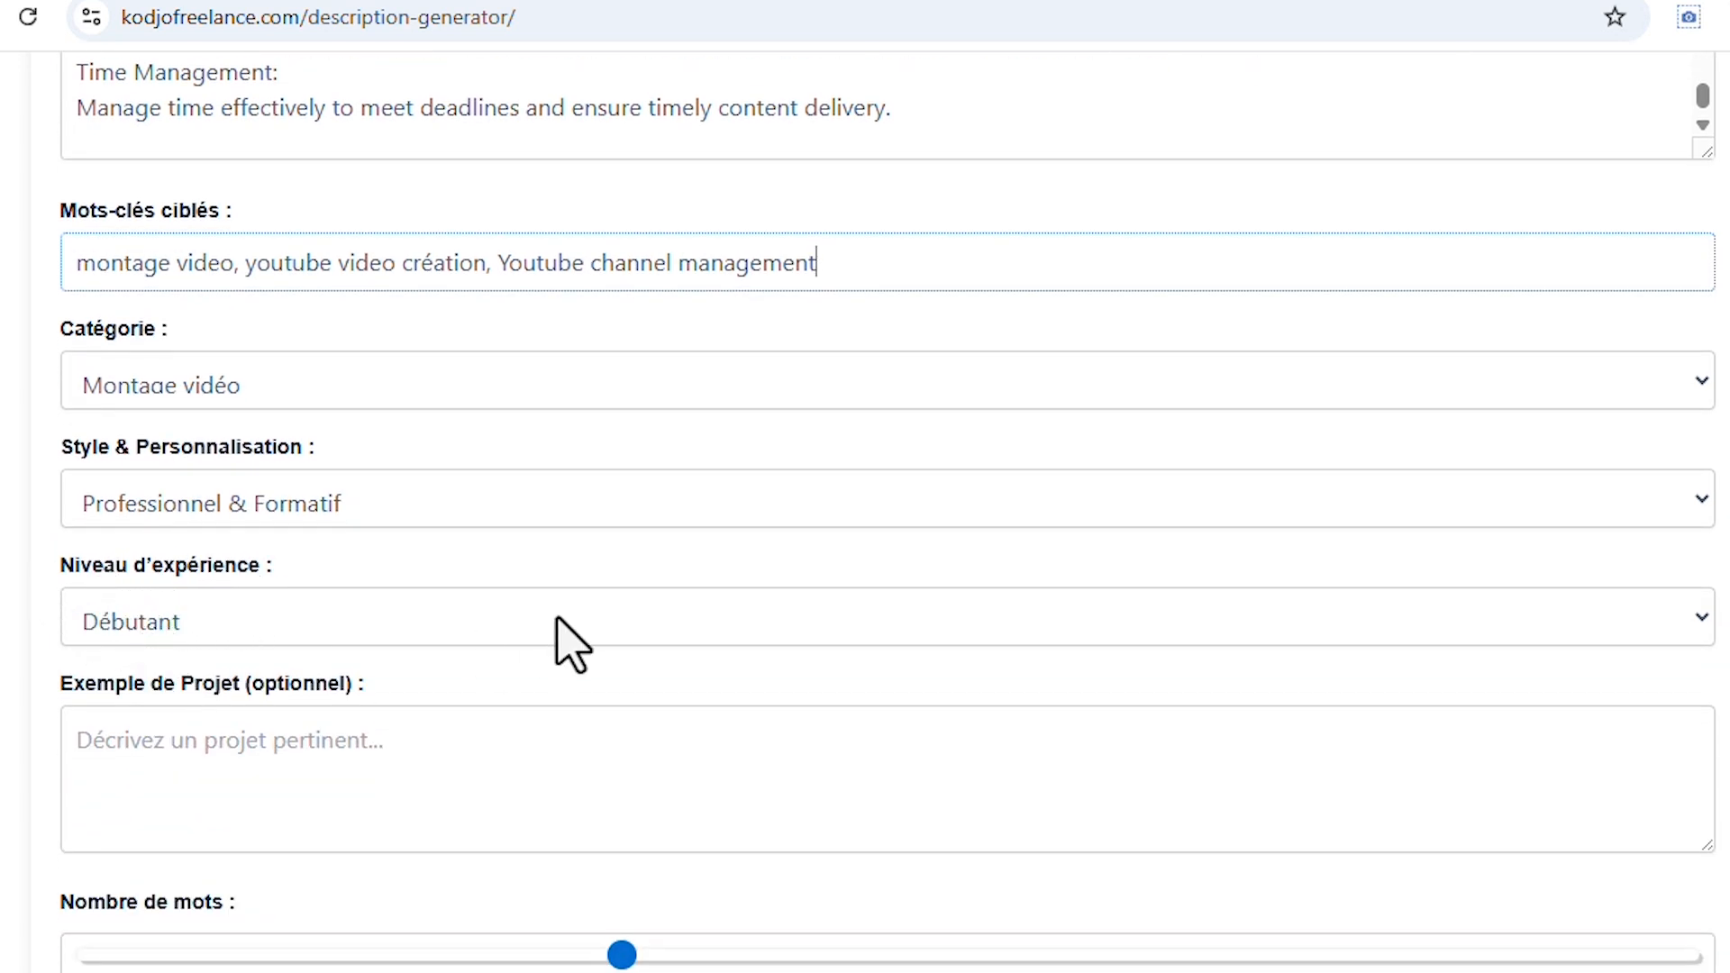
pyautogui.scroll(-3, 571, 641)
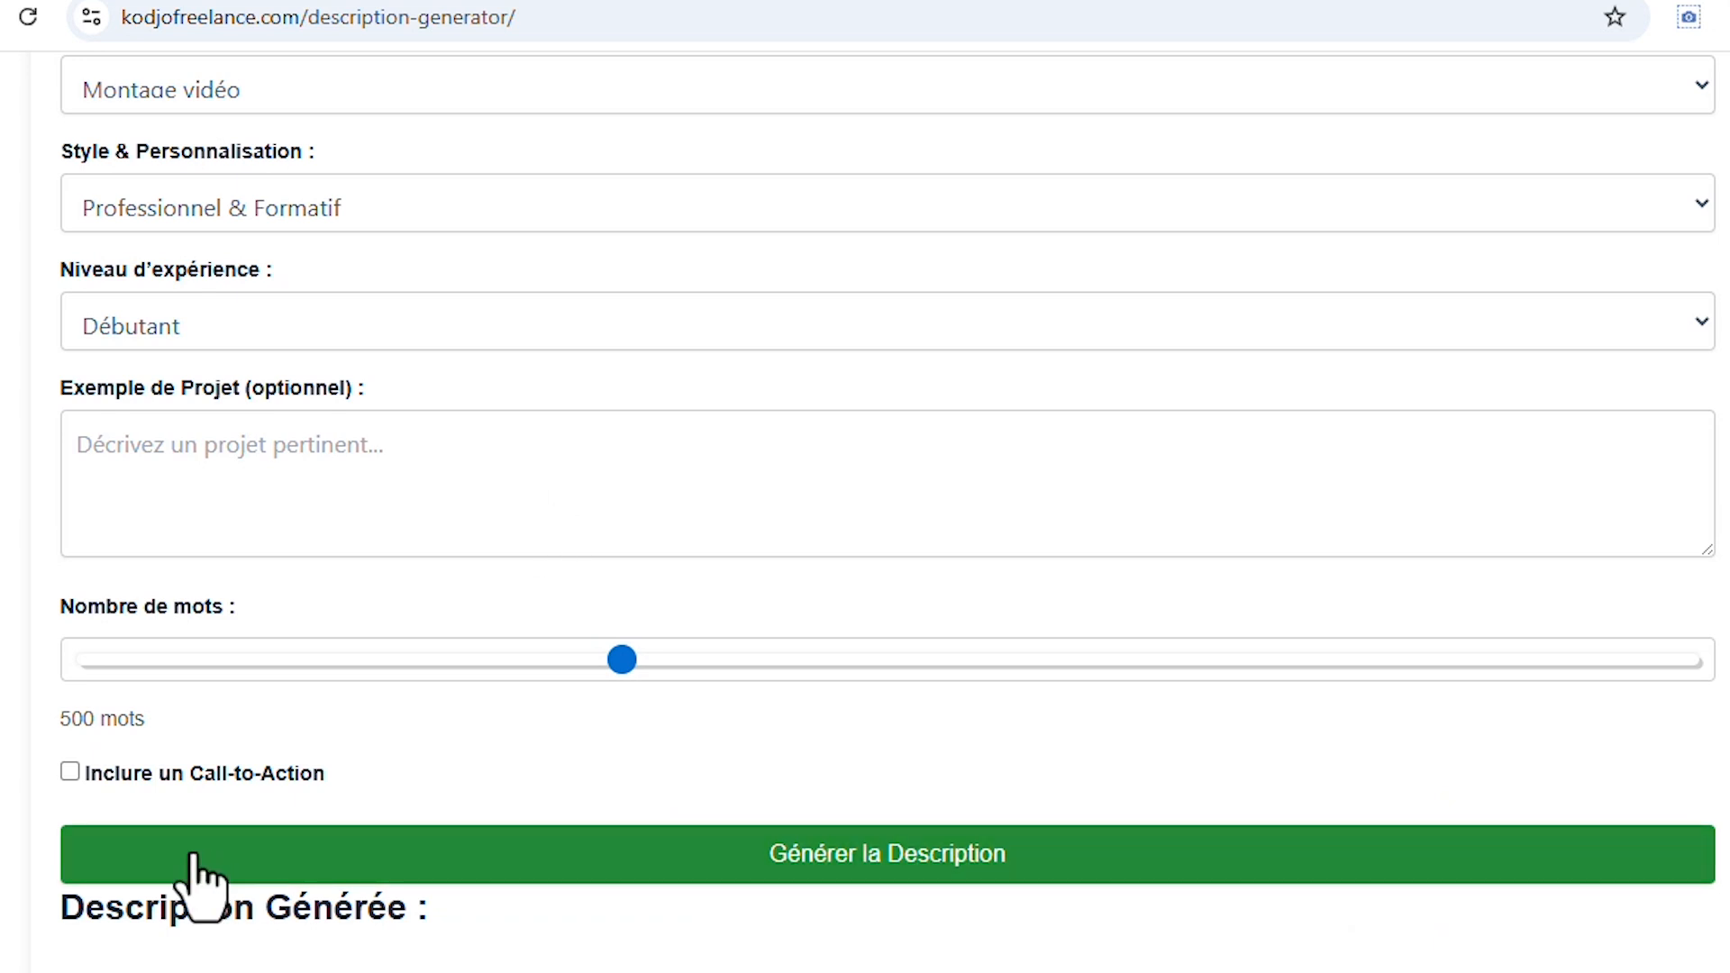
pyautogui.scroll(-5, 1108, 760)
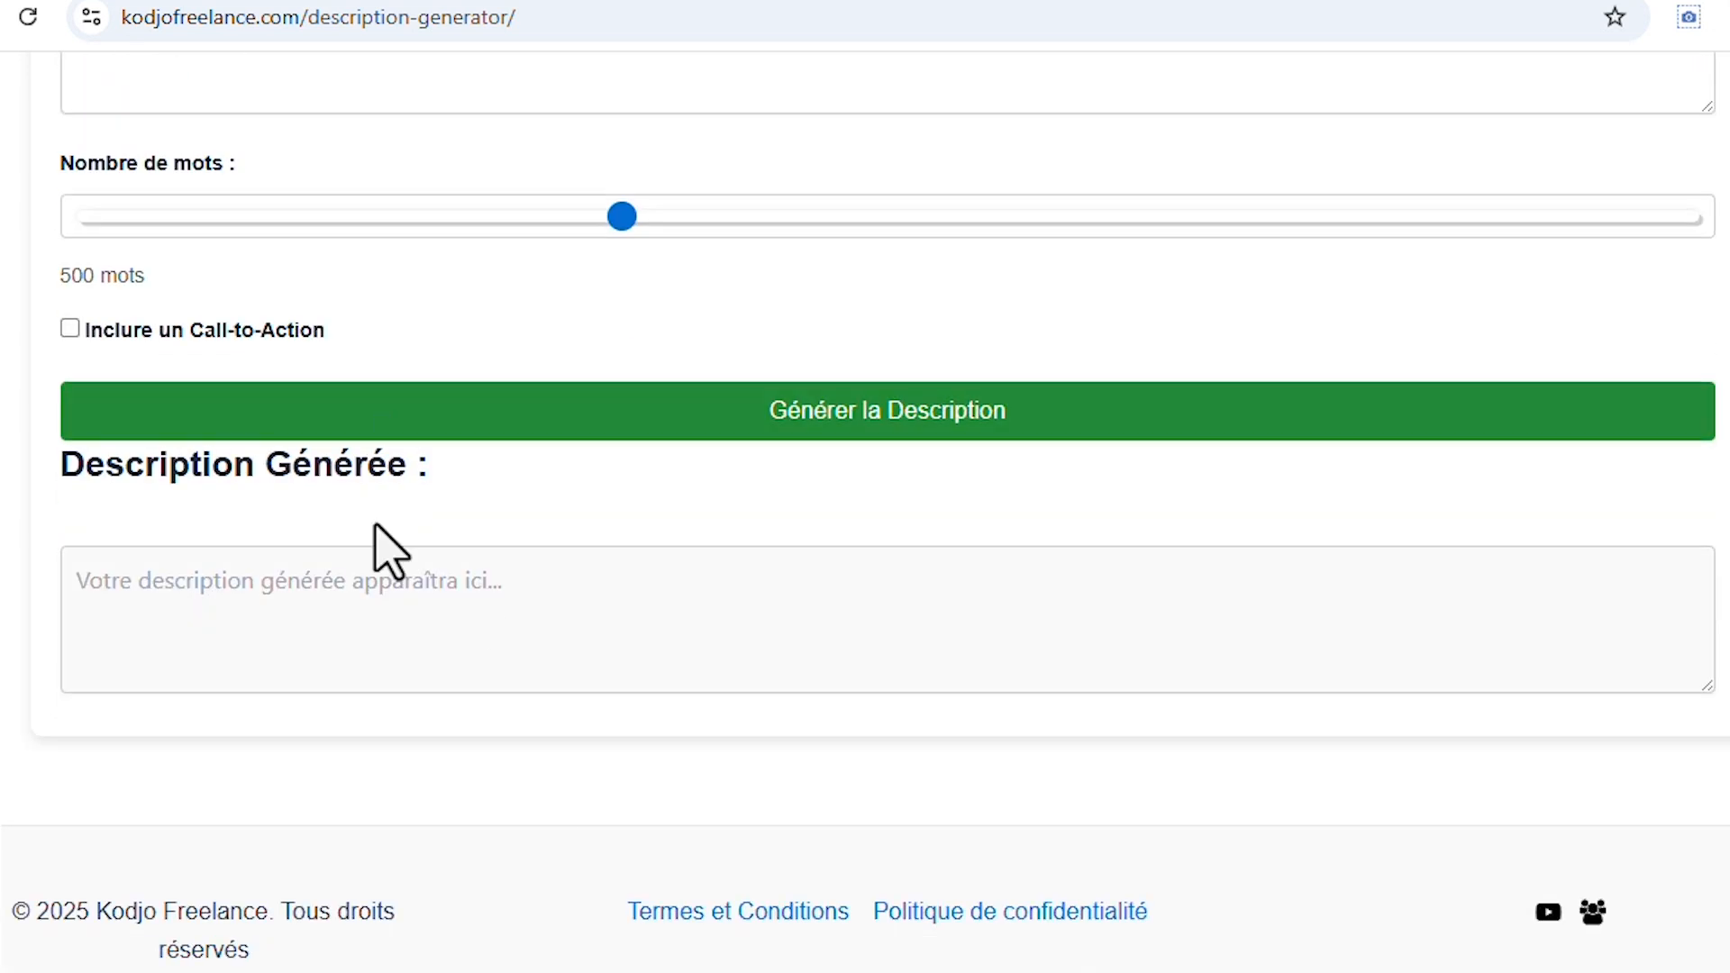
pyautogui.click(804, 437)
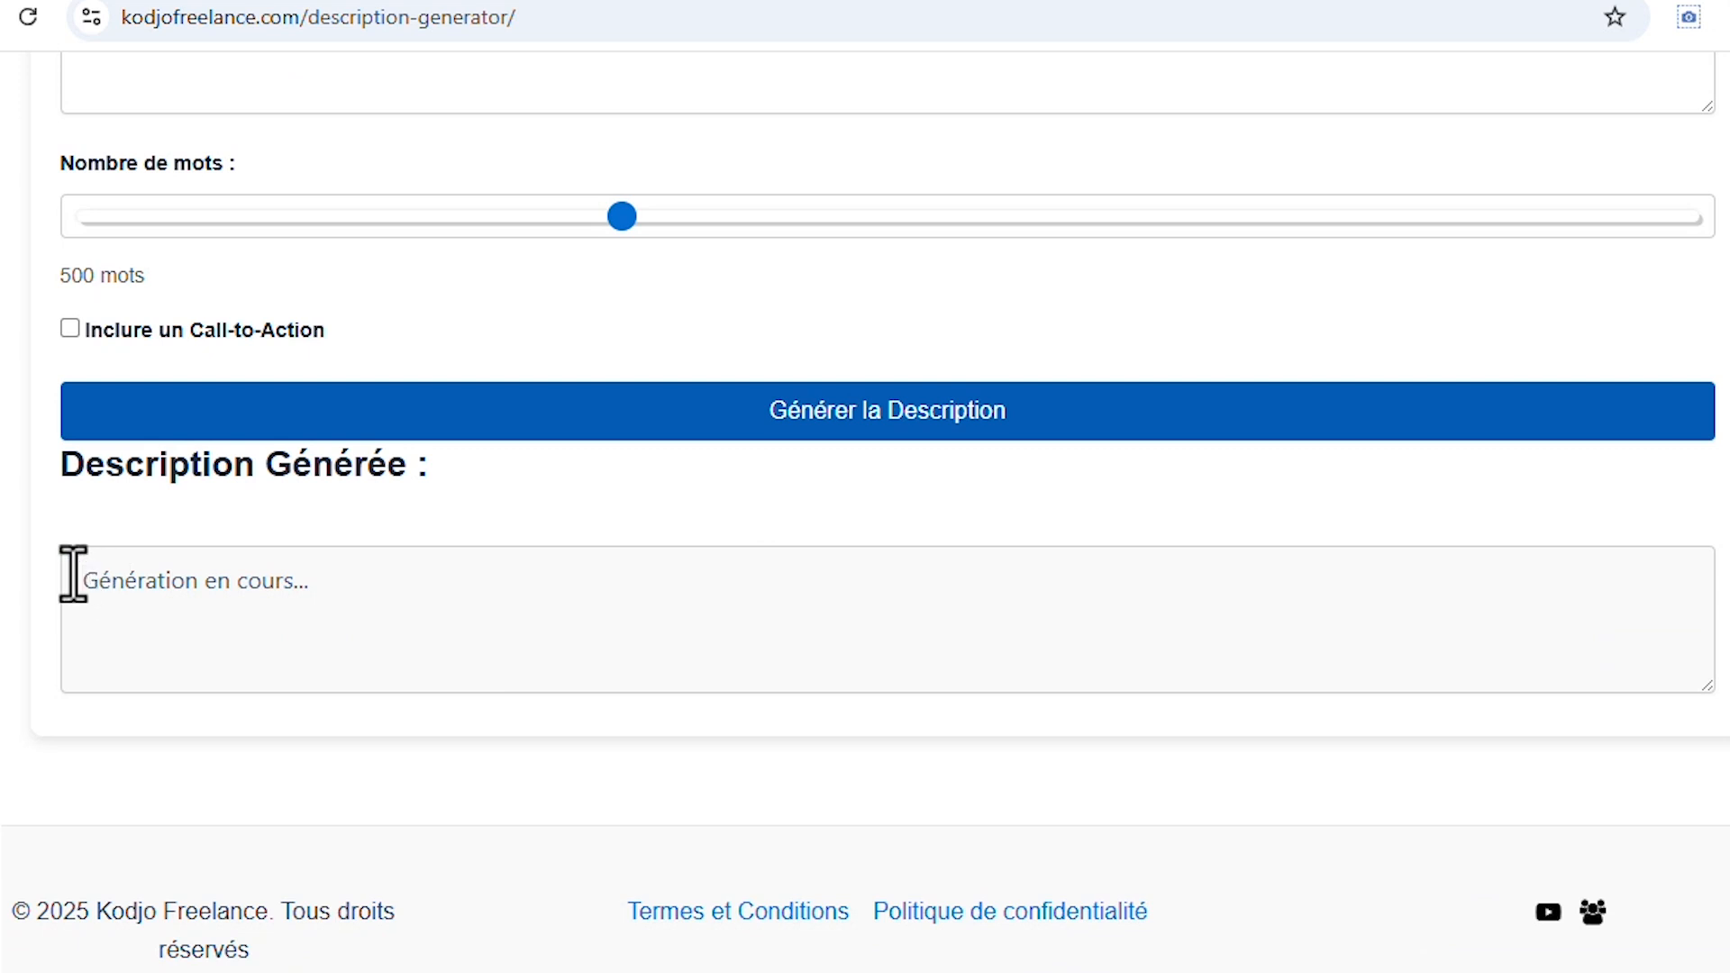
# Step: Look through the text under Description Générée and copy all of it
pyautogui.moveTo(73, 573); pyautogui.dragTo(448, 602)
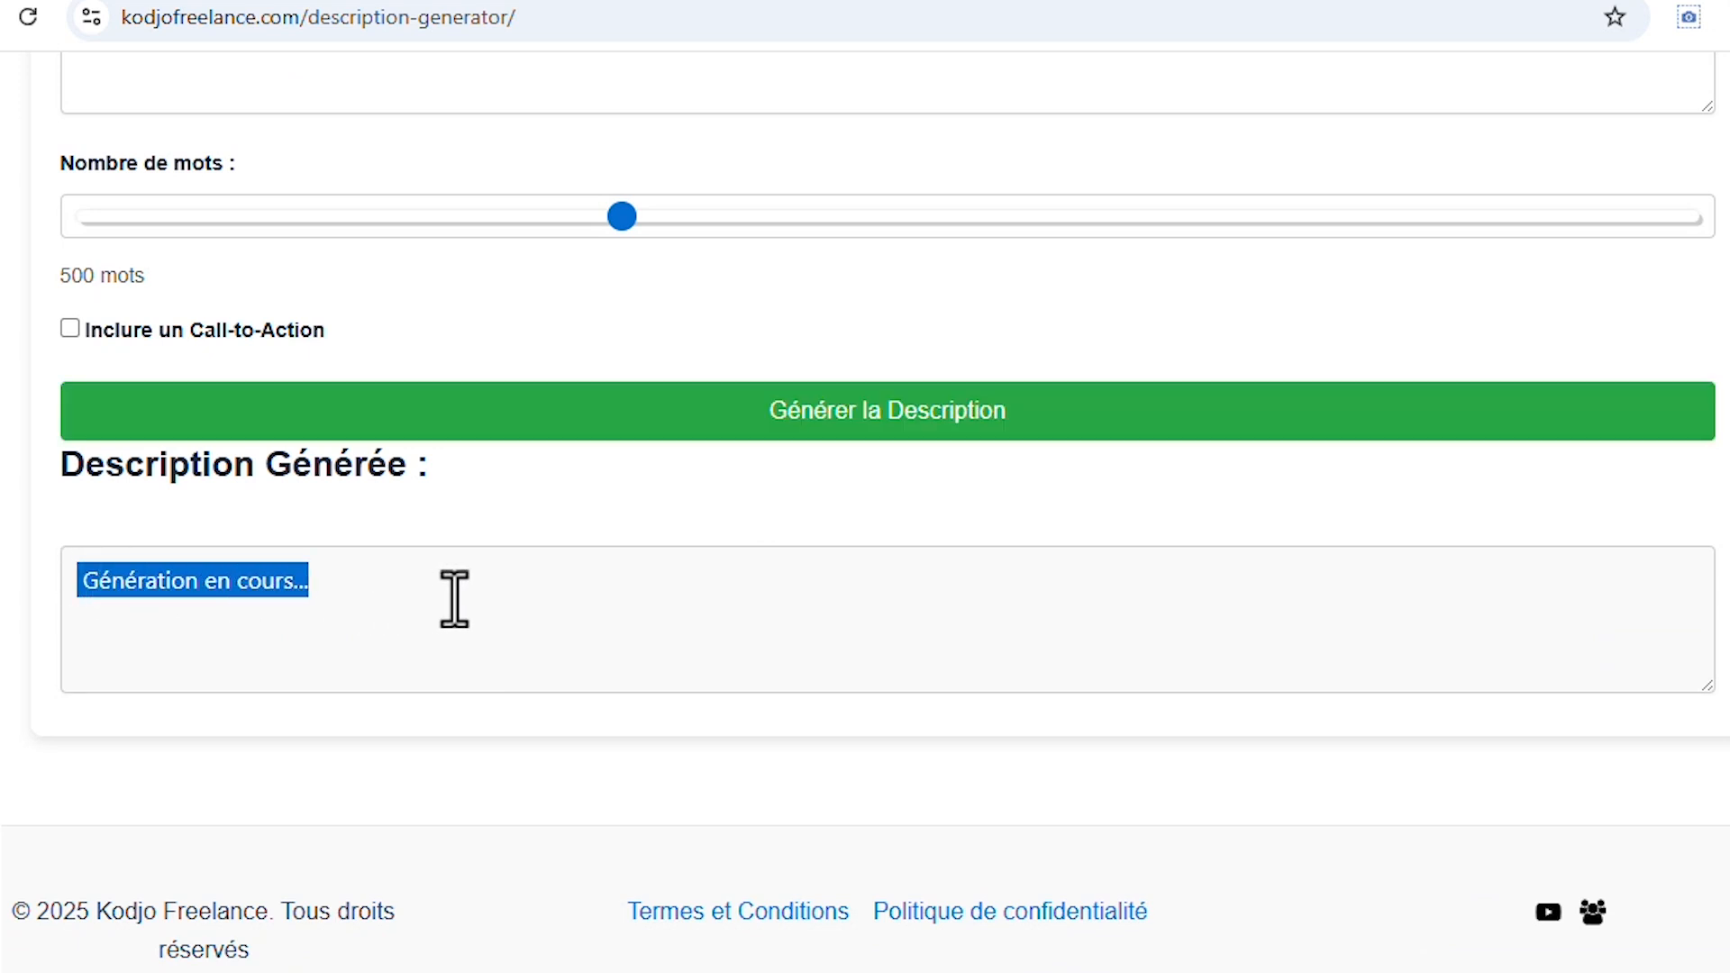
pyautogui.scroll(-3, 454, 599)
pyautogui.scroll(4, 456, 618)
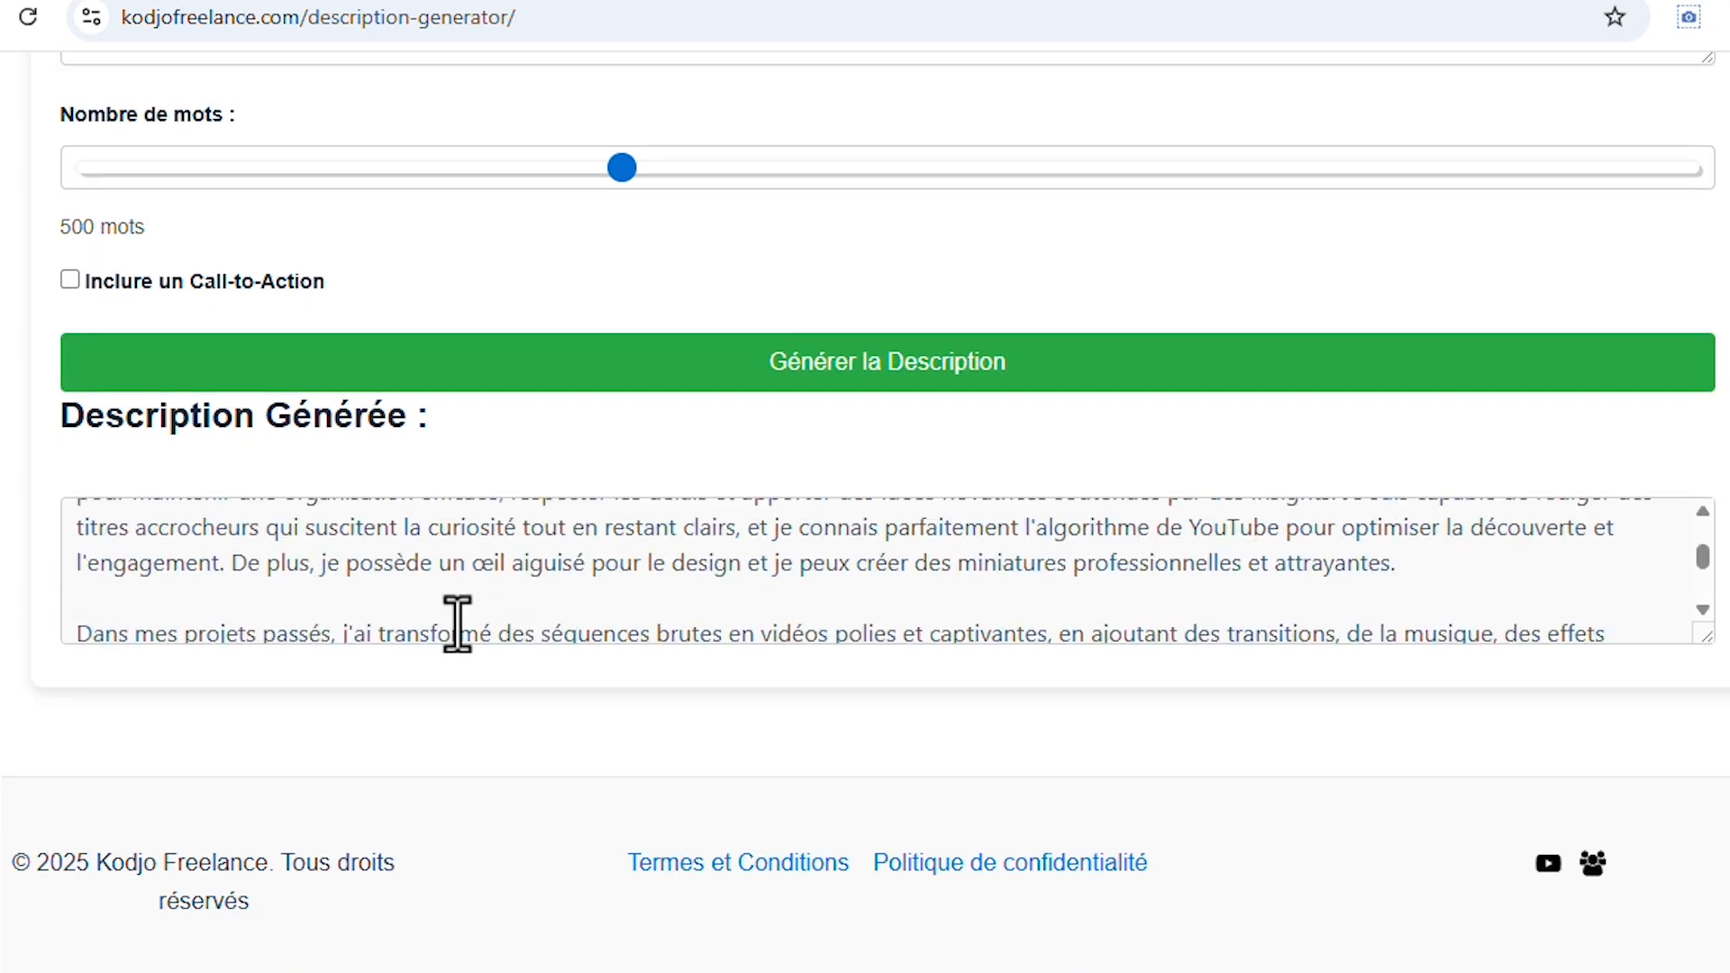
pyautogui.scroll(-3, 456, 618)
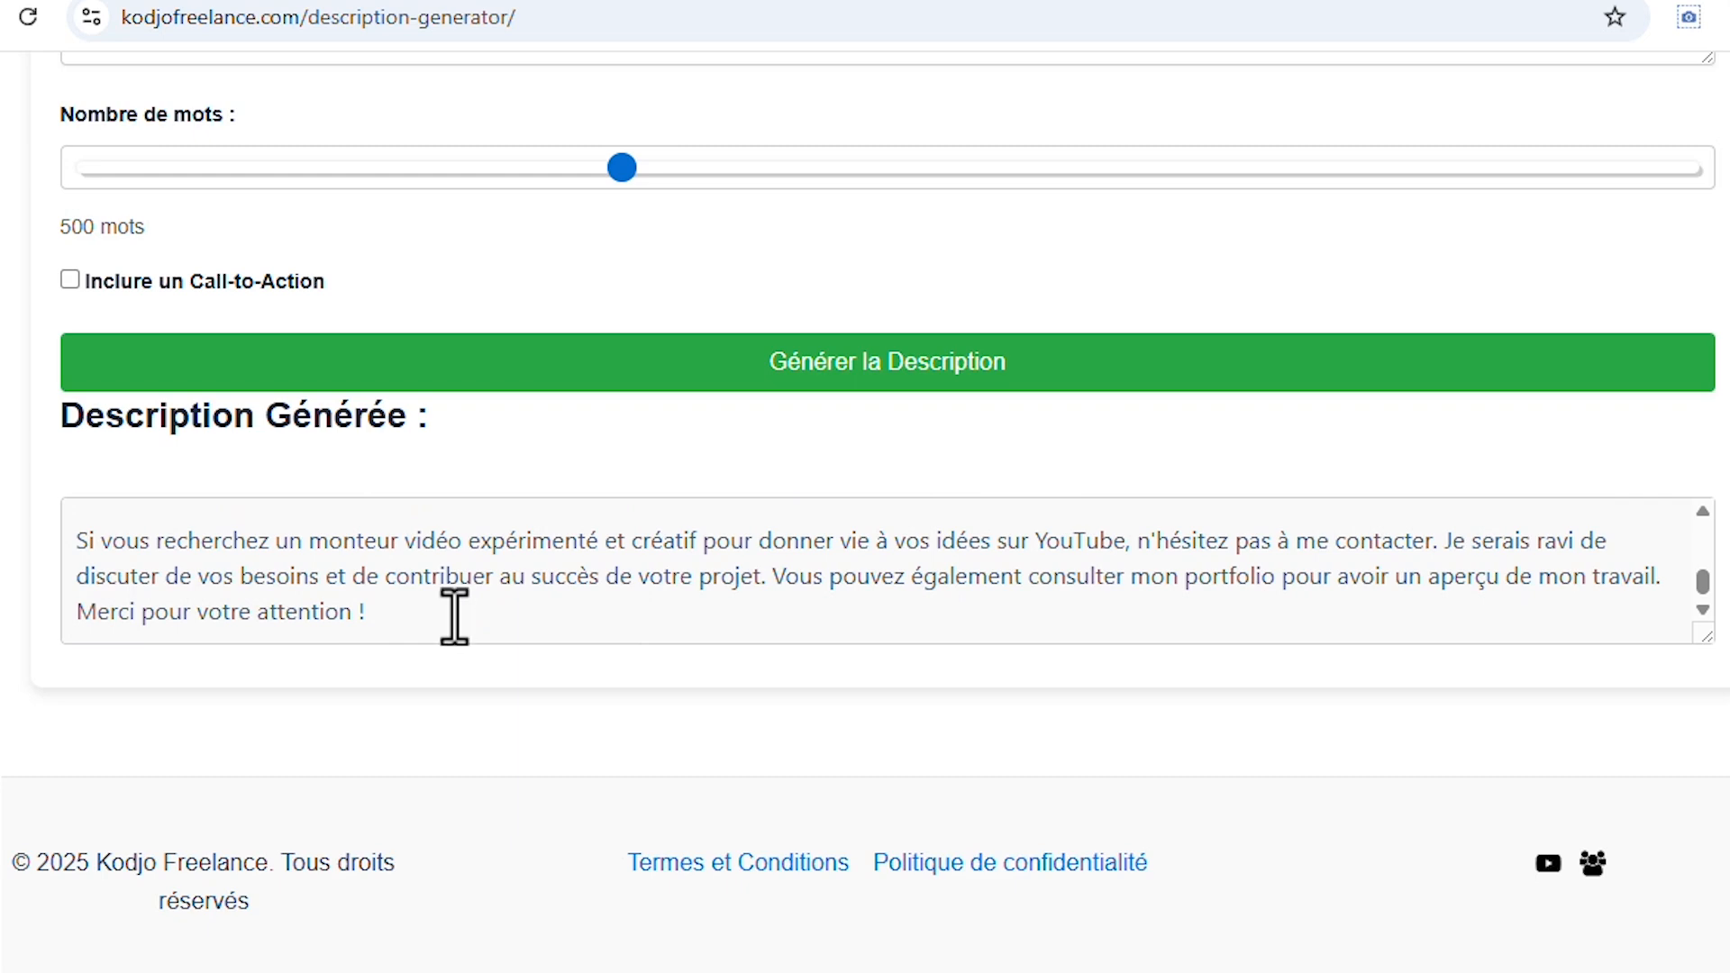
pyautogui.moveTo(452, 610); pyautogui.dragTo(54, 512)
pyautogui.rightClick(276, 571)
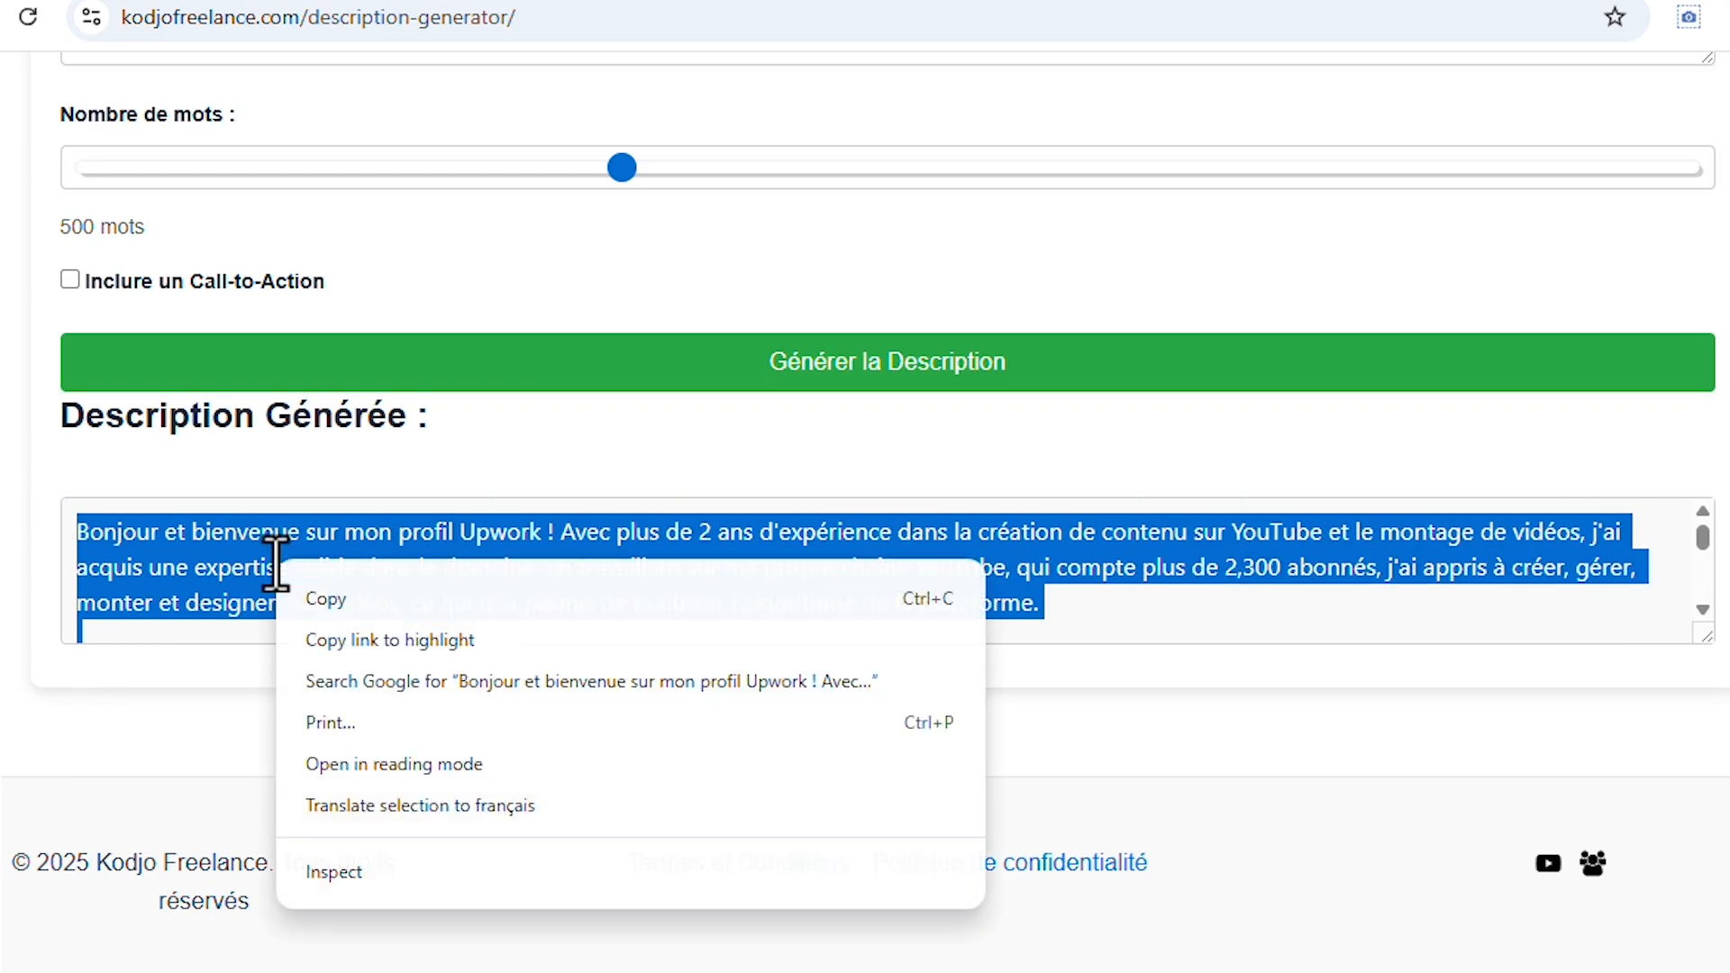
pyautogui.click(310, 599)
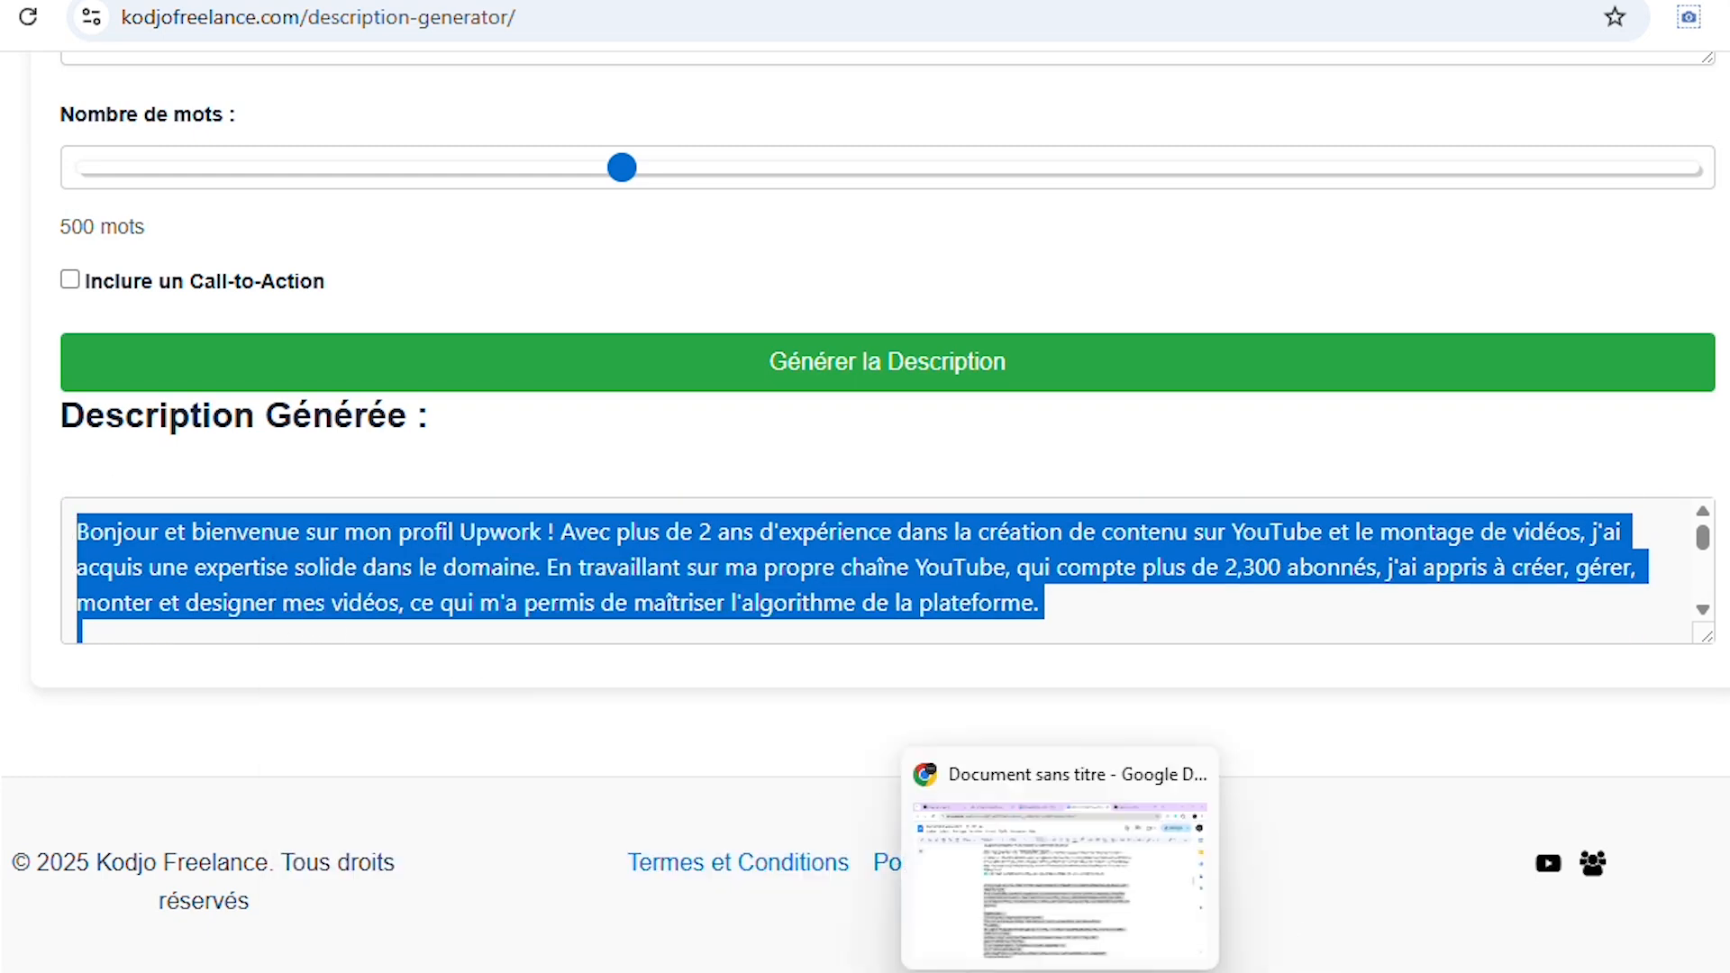
# Step: Switch to the Google Docs draft and paste the generated description below the list of Video Editor titles
pyautogui.click(1009, 960)
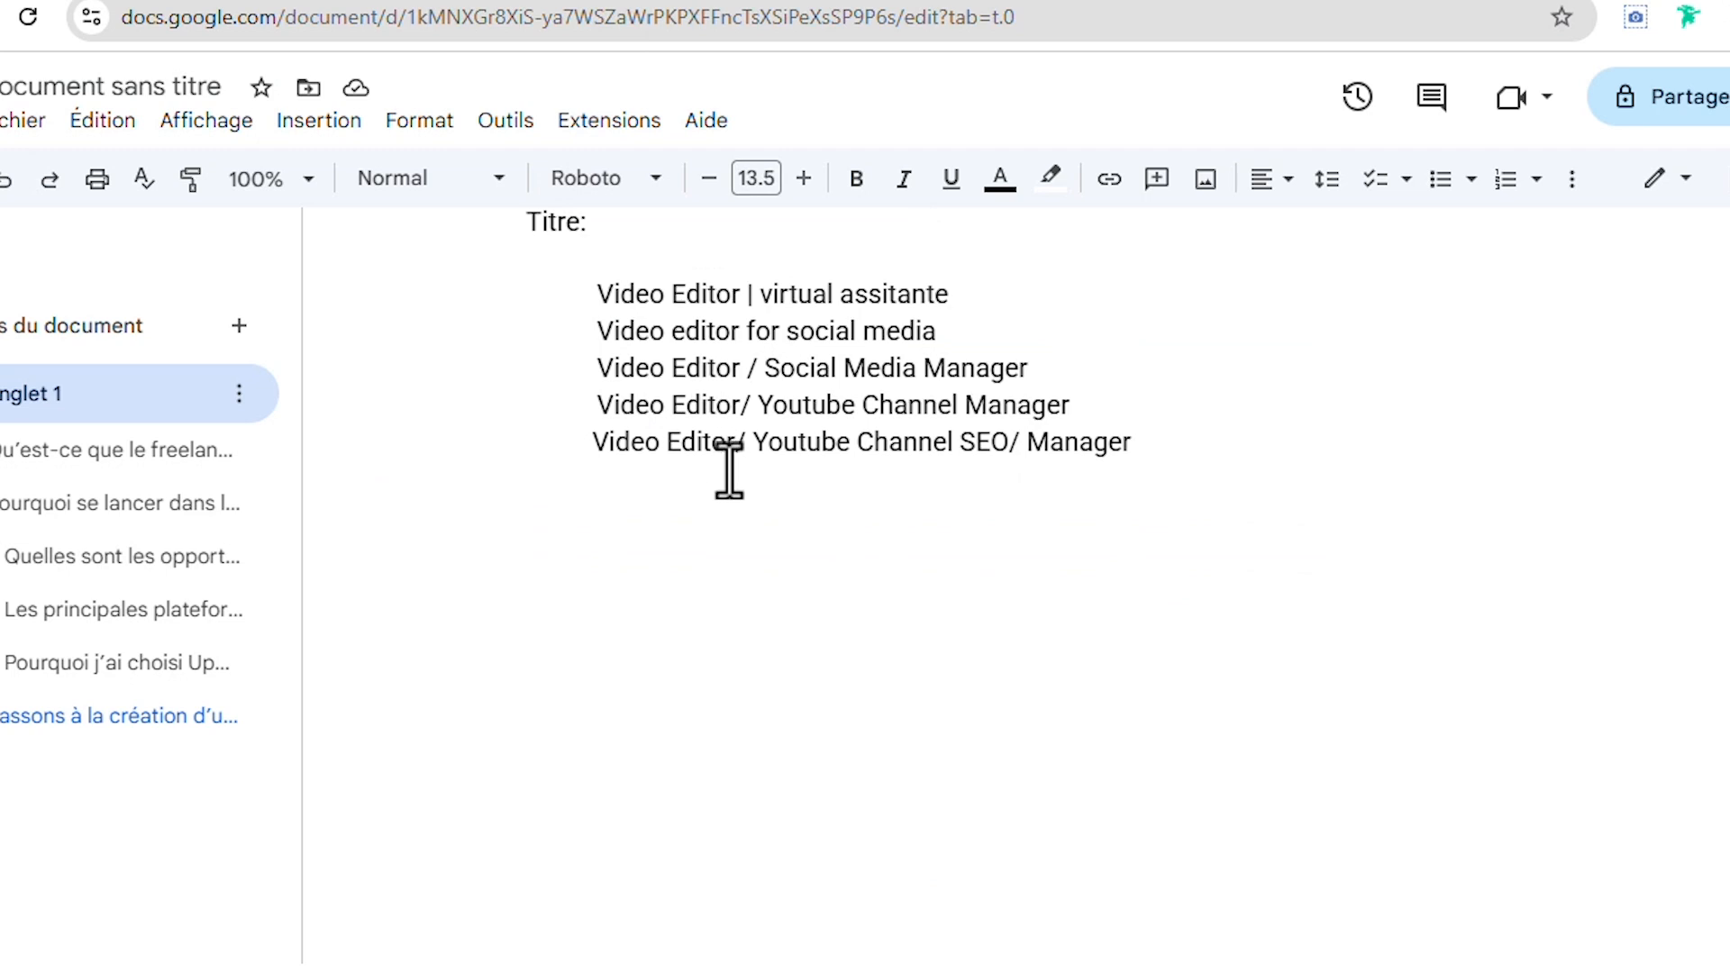
pyautogui.scroll(-2, 1062, 363)
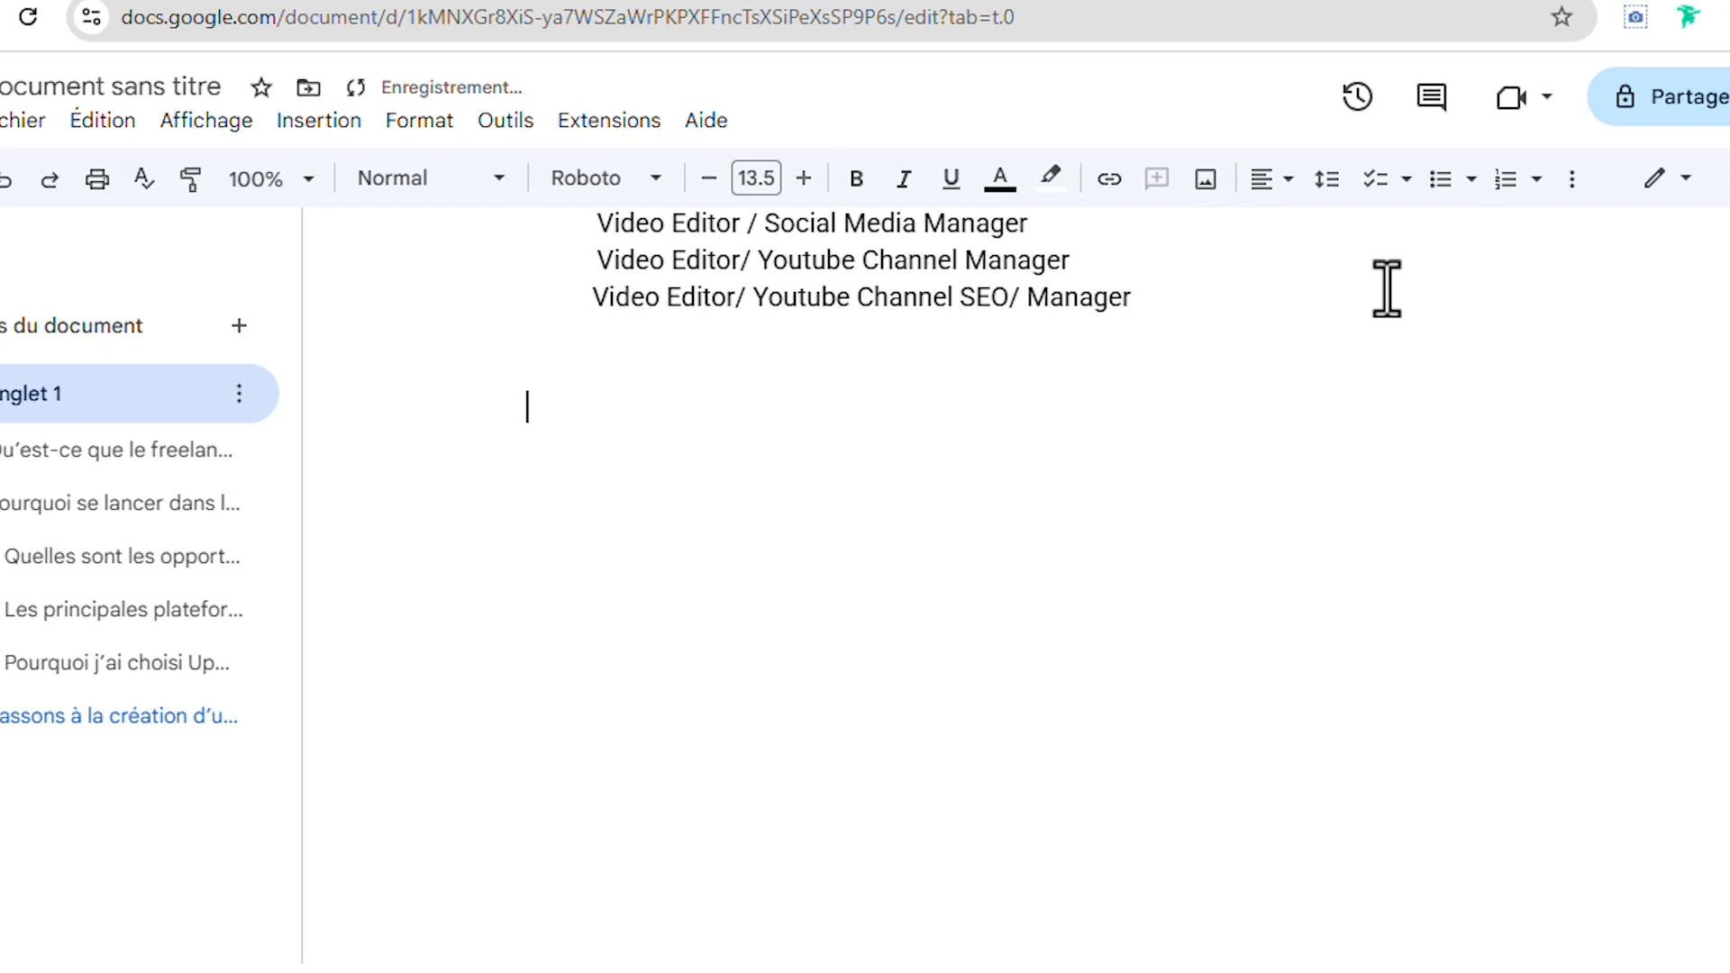
pyautogui.hotkey('ctrl', 'v')
pyautogui.scroll(5, 996, 471)
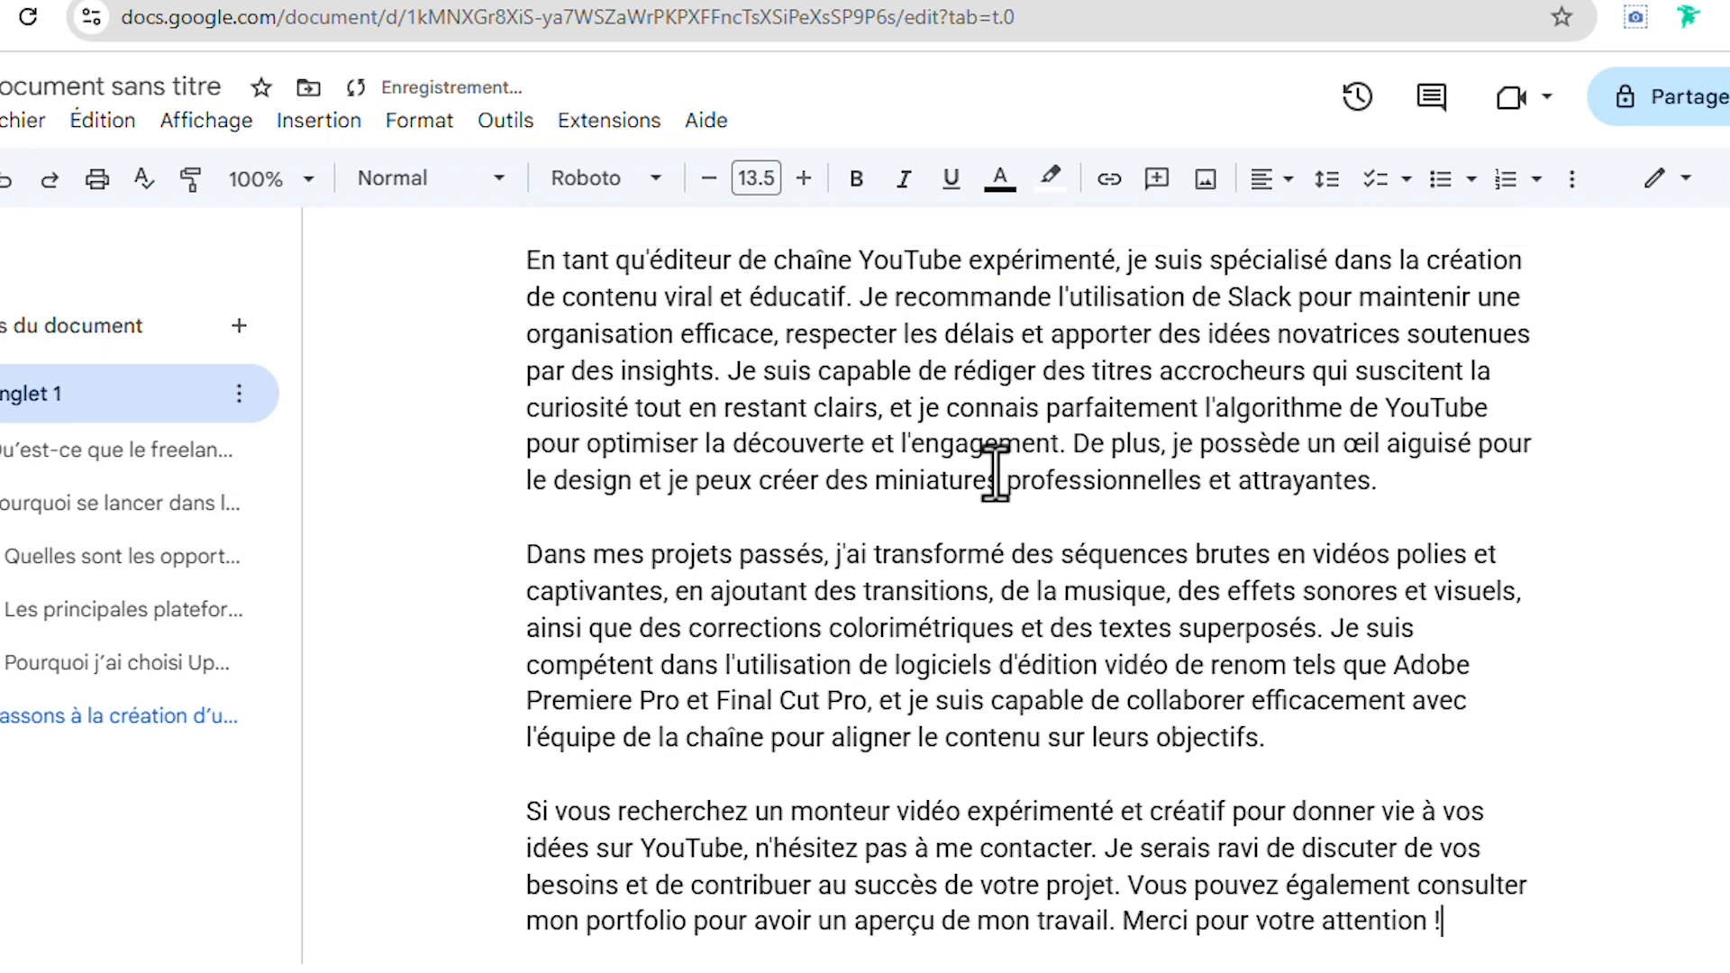
pyautogui.scroll(1, 996, 473)
pyautogui.scroll(-1, 996, 472)
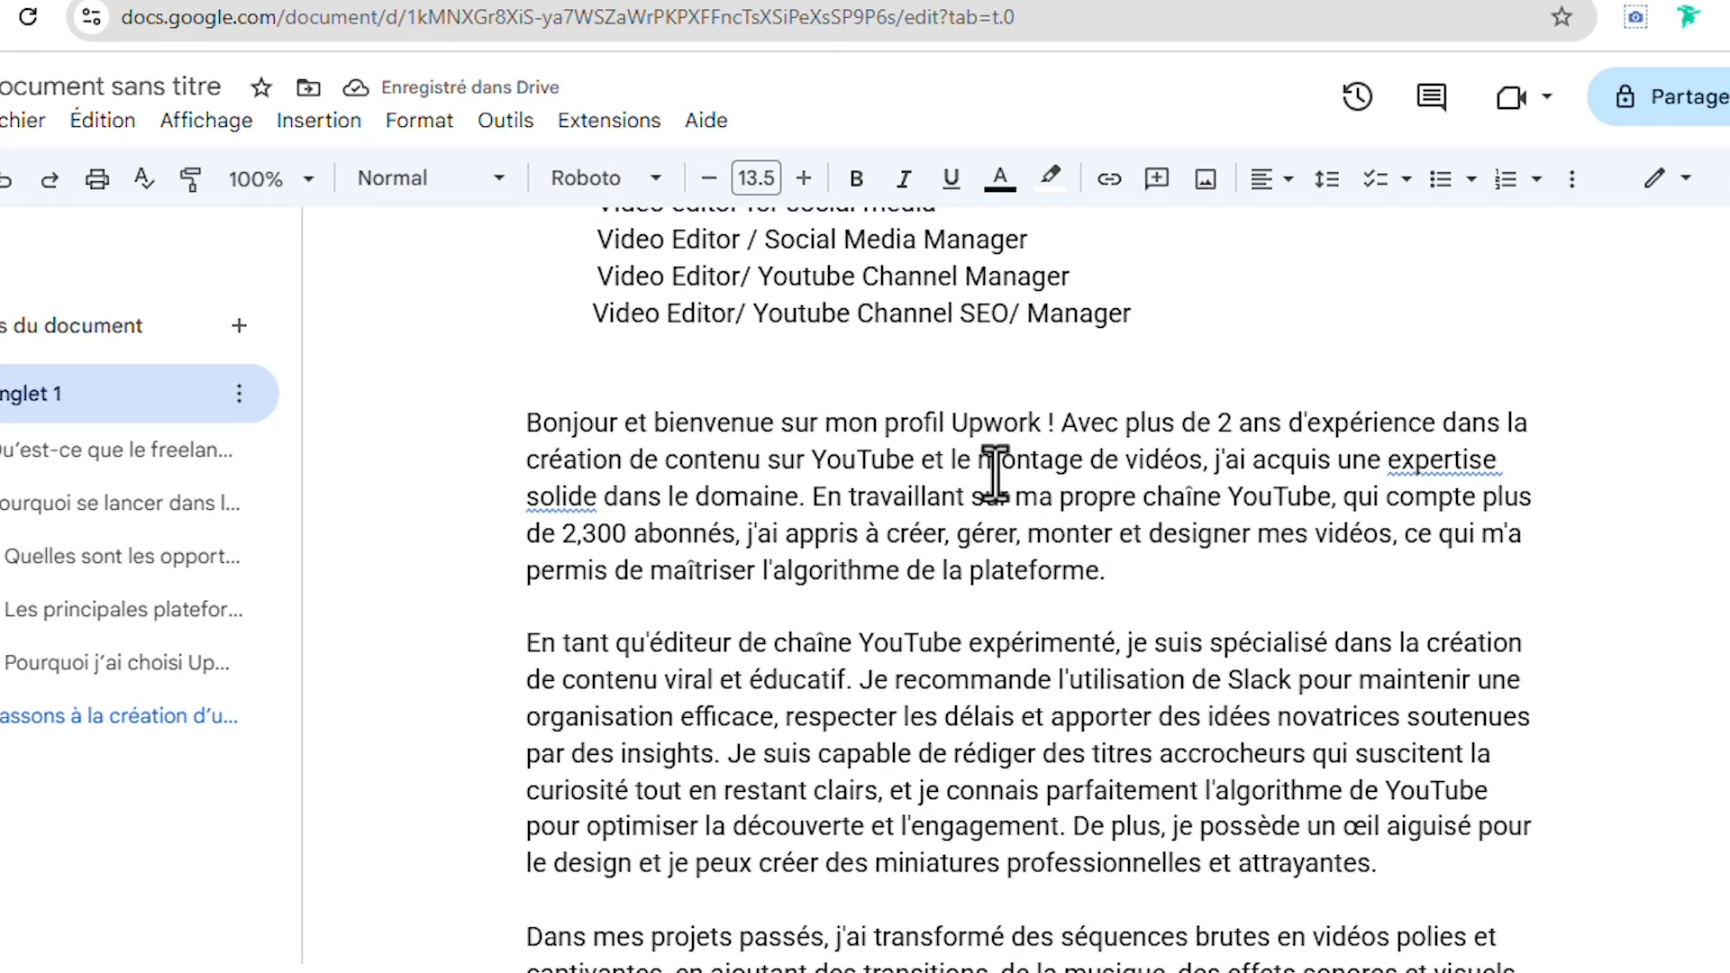
# Step: Separate the greeting "Bonjour et bienvenue sur mon profil Upwork !" from the following text with a blank line
pyautogui.click(1056, 424)
pyautogui.press('Return')
pyautogui.press('Return')
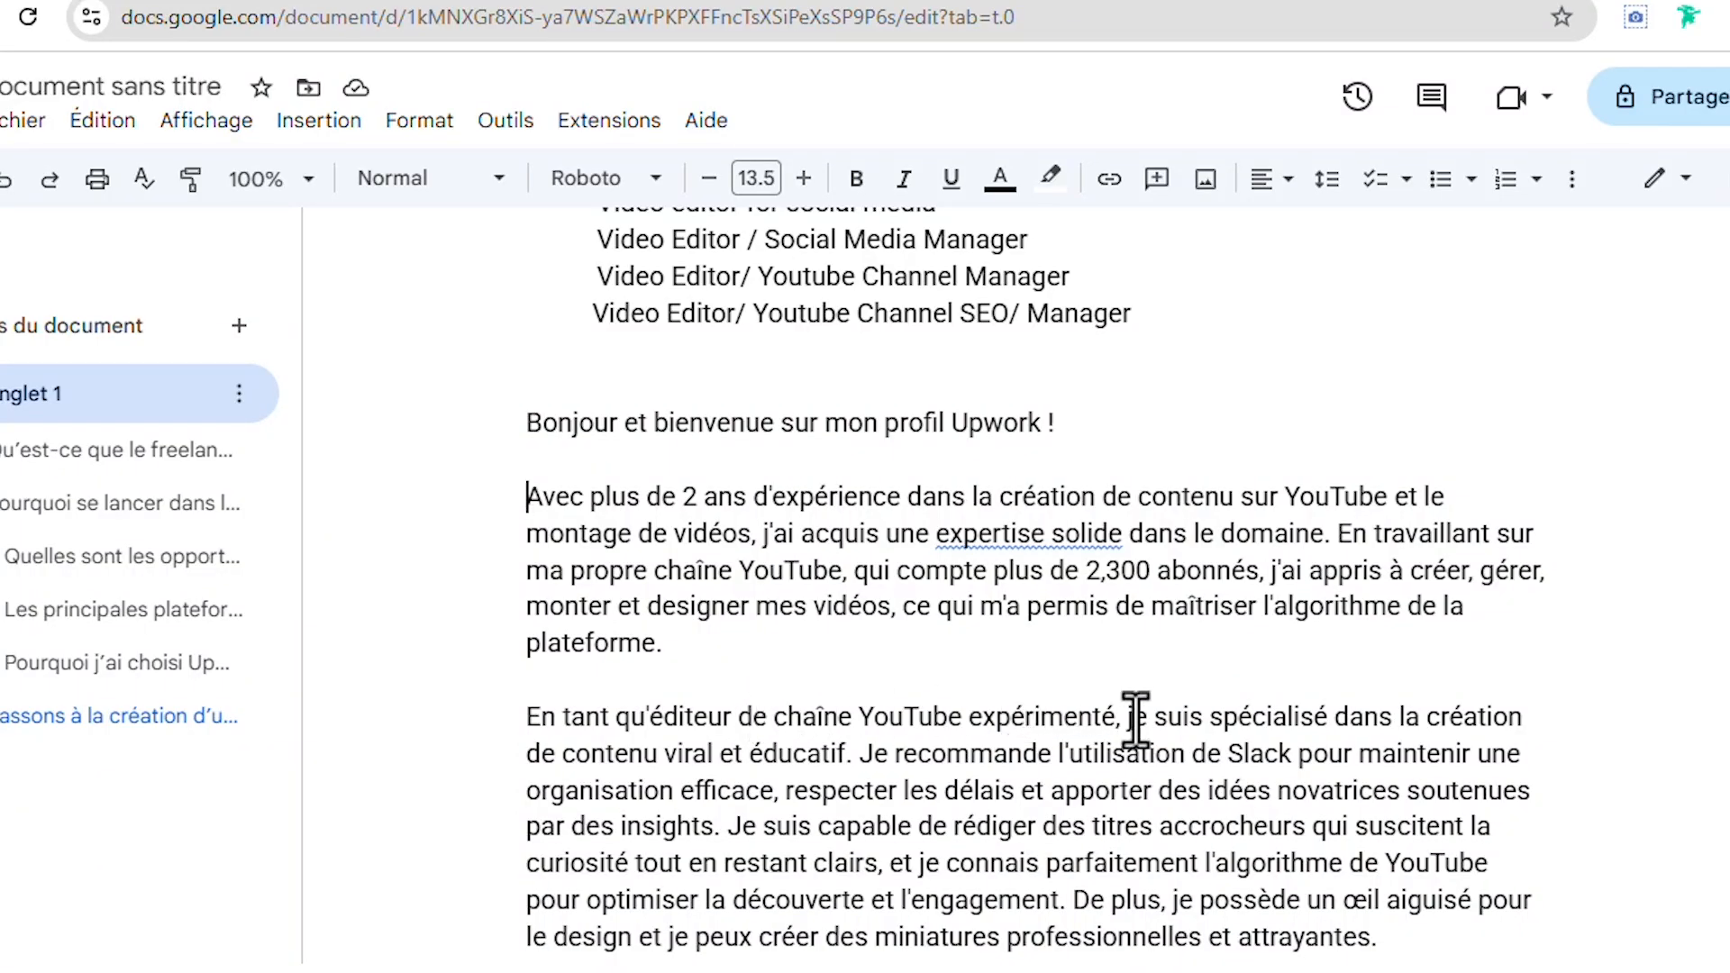
# Step: Review the pasted description from the introduction to the closing, highlighting the YouTube algorithm claim and the past projects paragraph
pyautogui.scroll(-1, 1207, 713)
pyautogui.scroll(-3, 1223, 716)
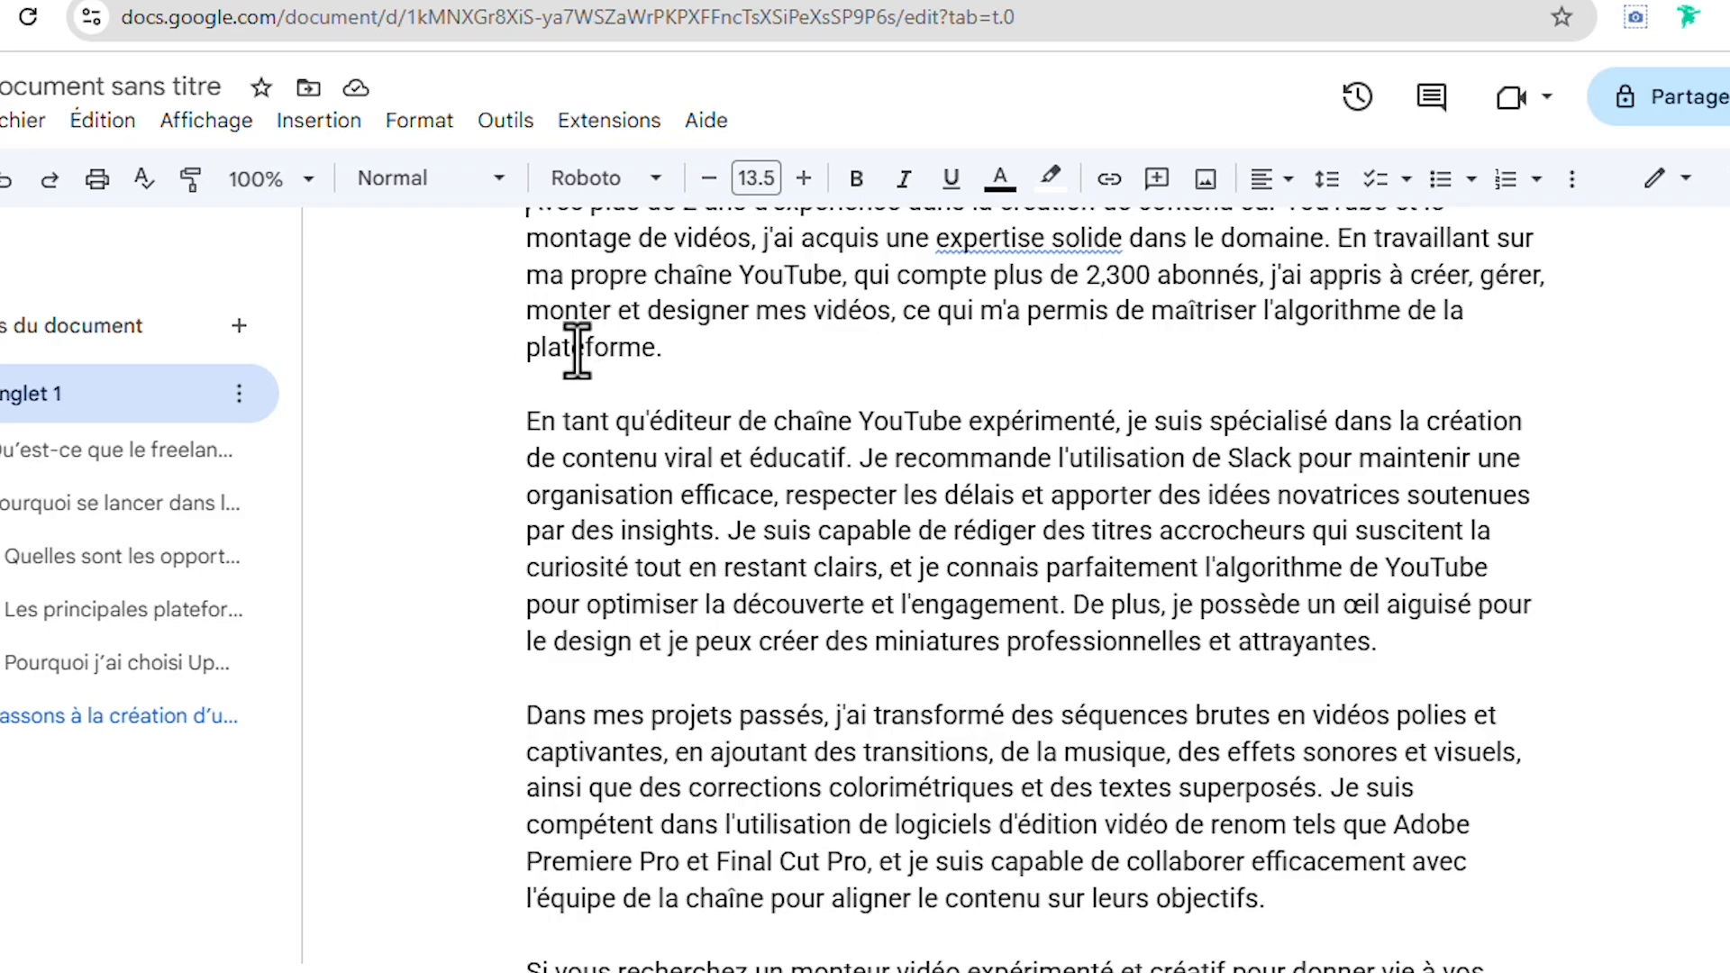
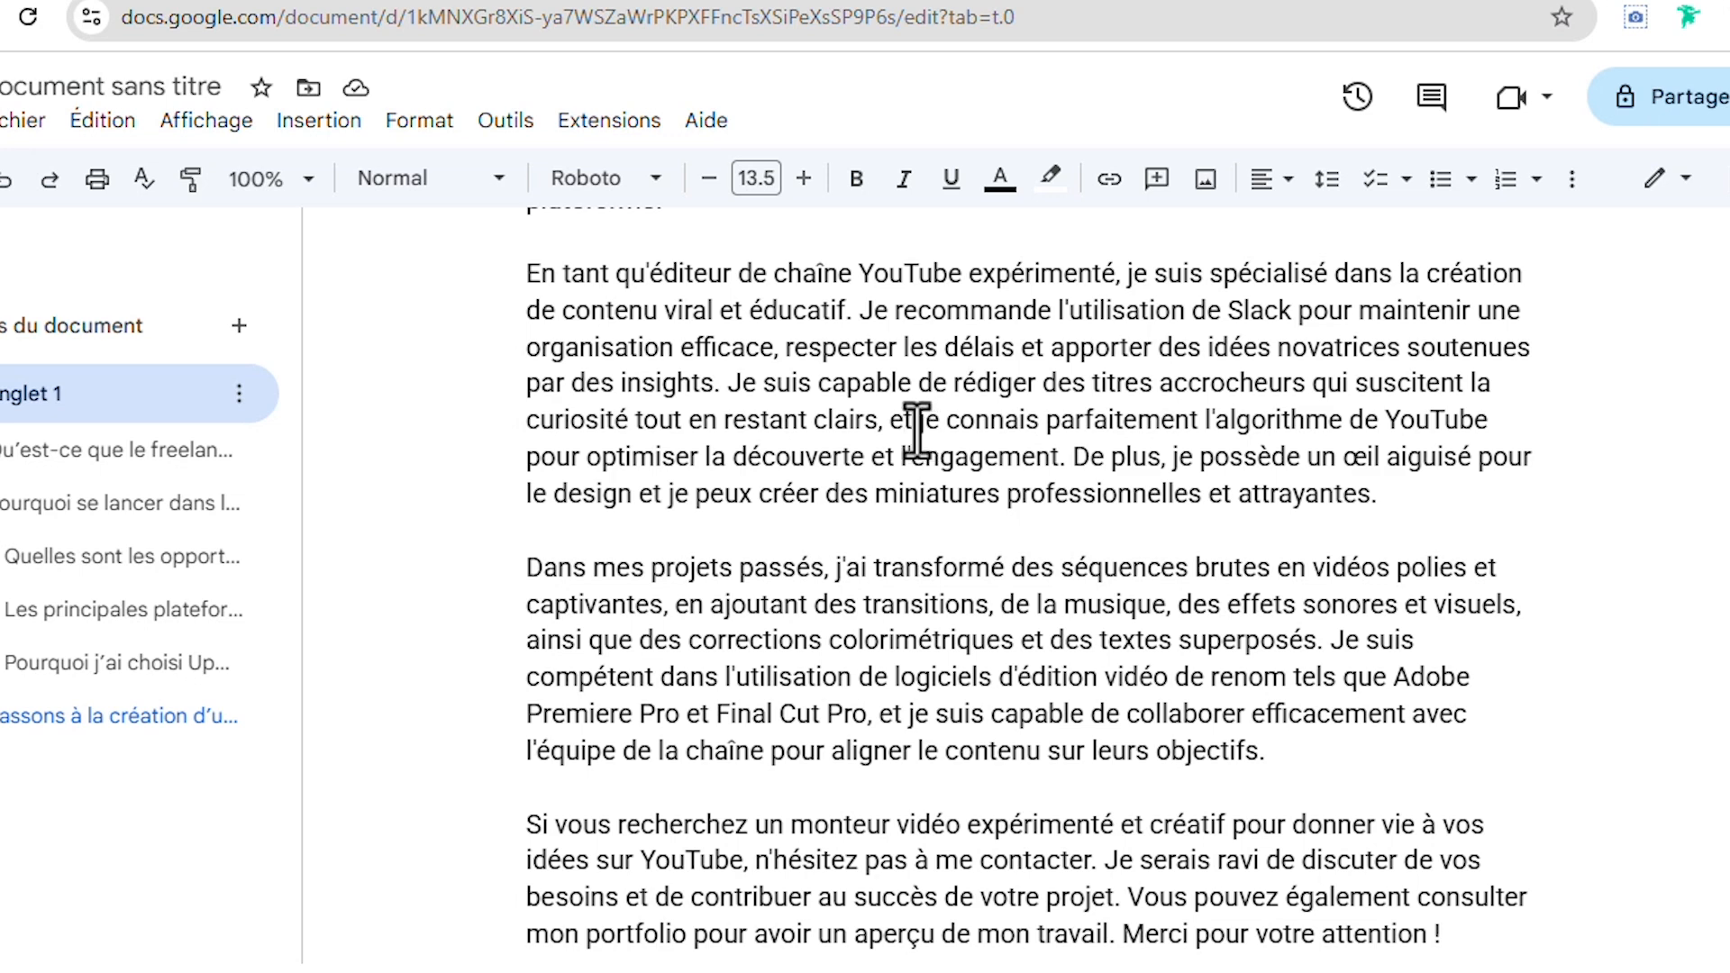
pyautogui.moveTo(917, 423); pyautogui.dragTo(1463, 432)
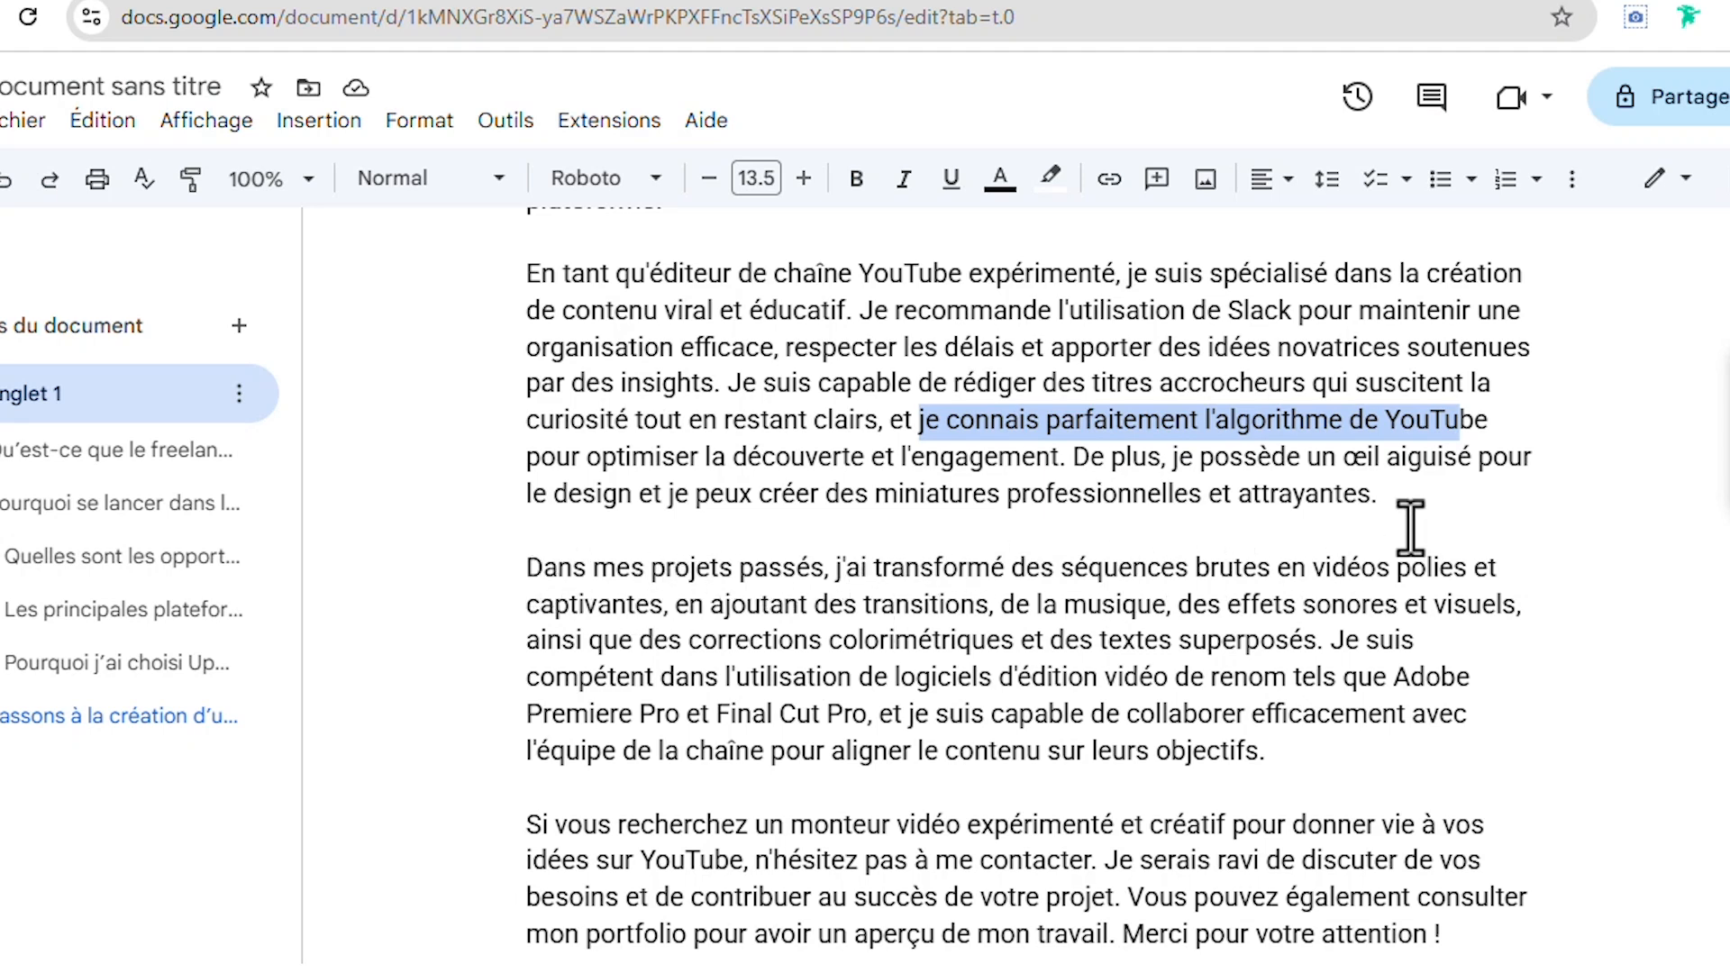
pyautogui.scroll(-2, 1418, 517)
pyautogui.moveTo(1297, 611); pyautogui.dragTo(519, 423)
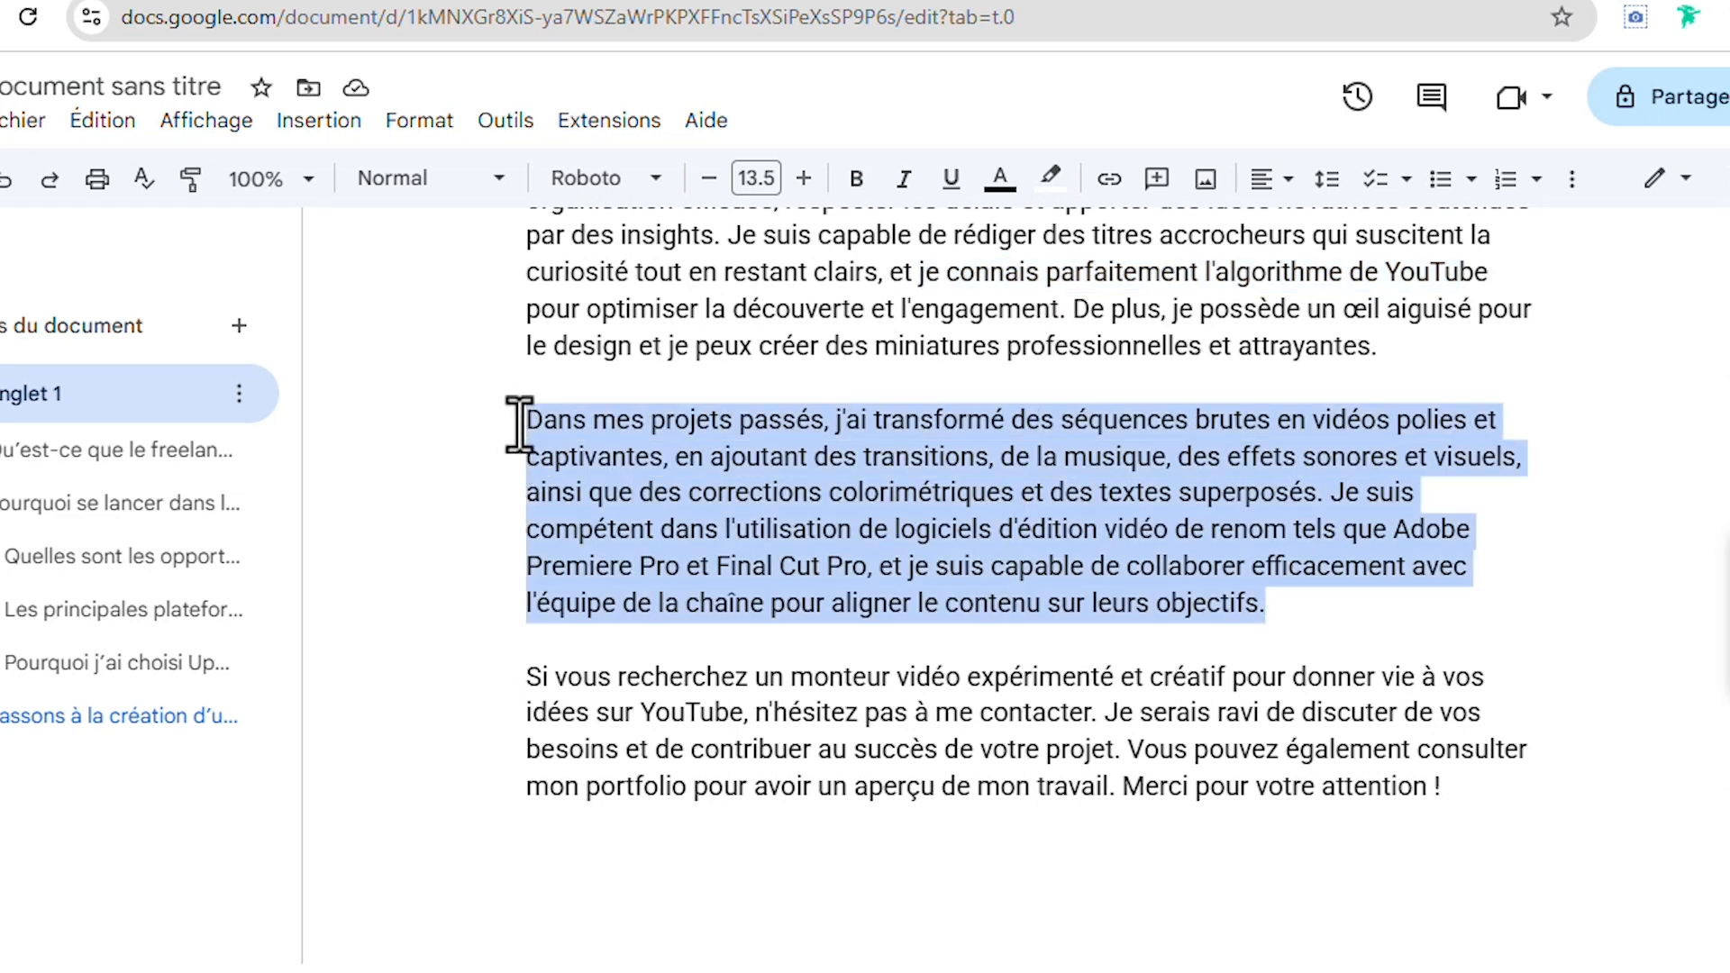
pyautogui.scroll(-3, 1370, 599)
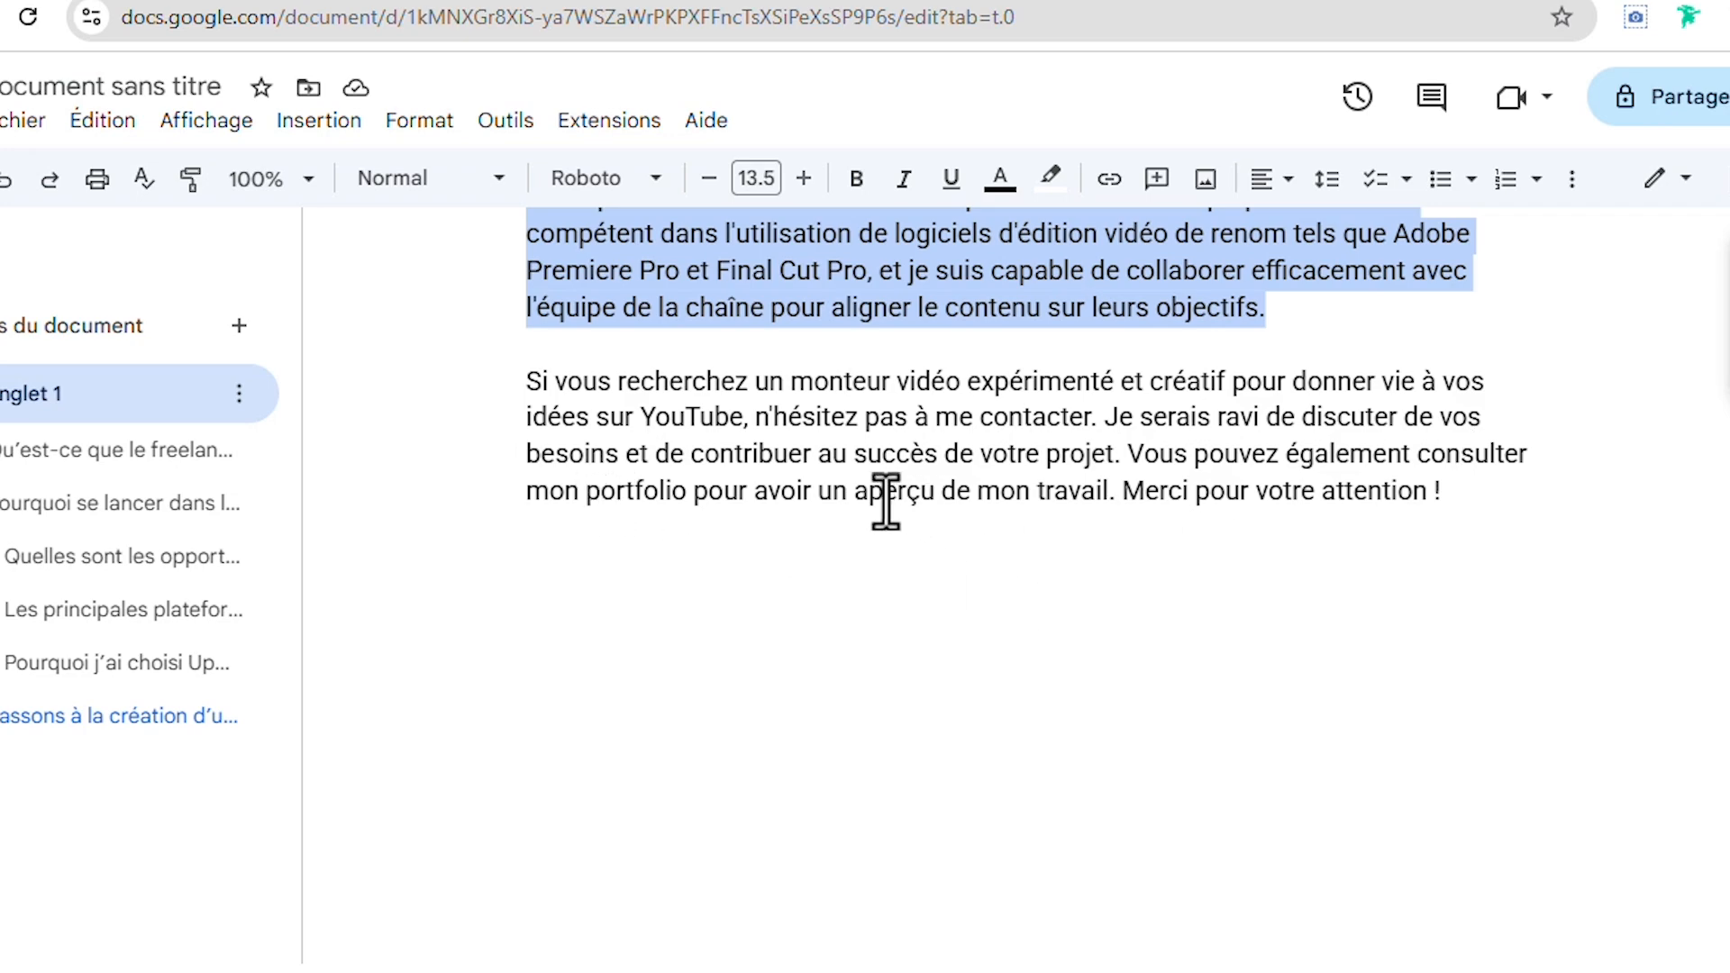
pyautogui.scroll(6, 973, 527)
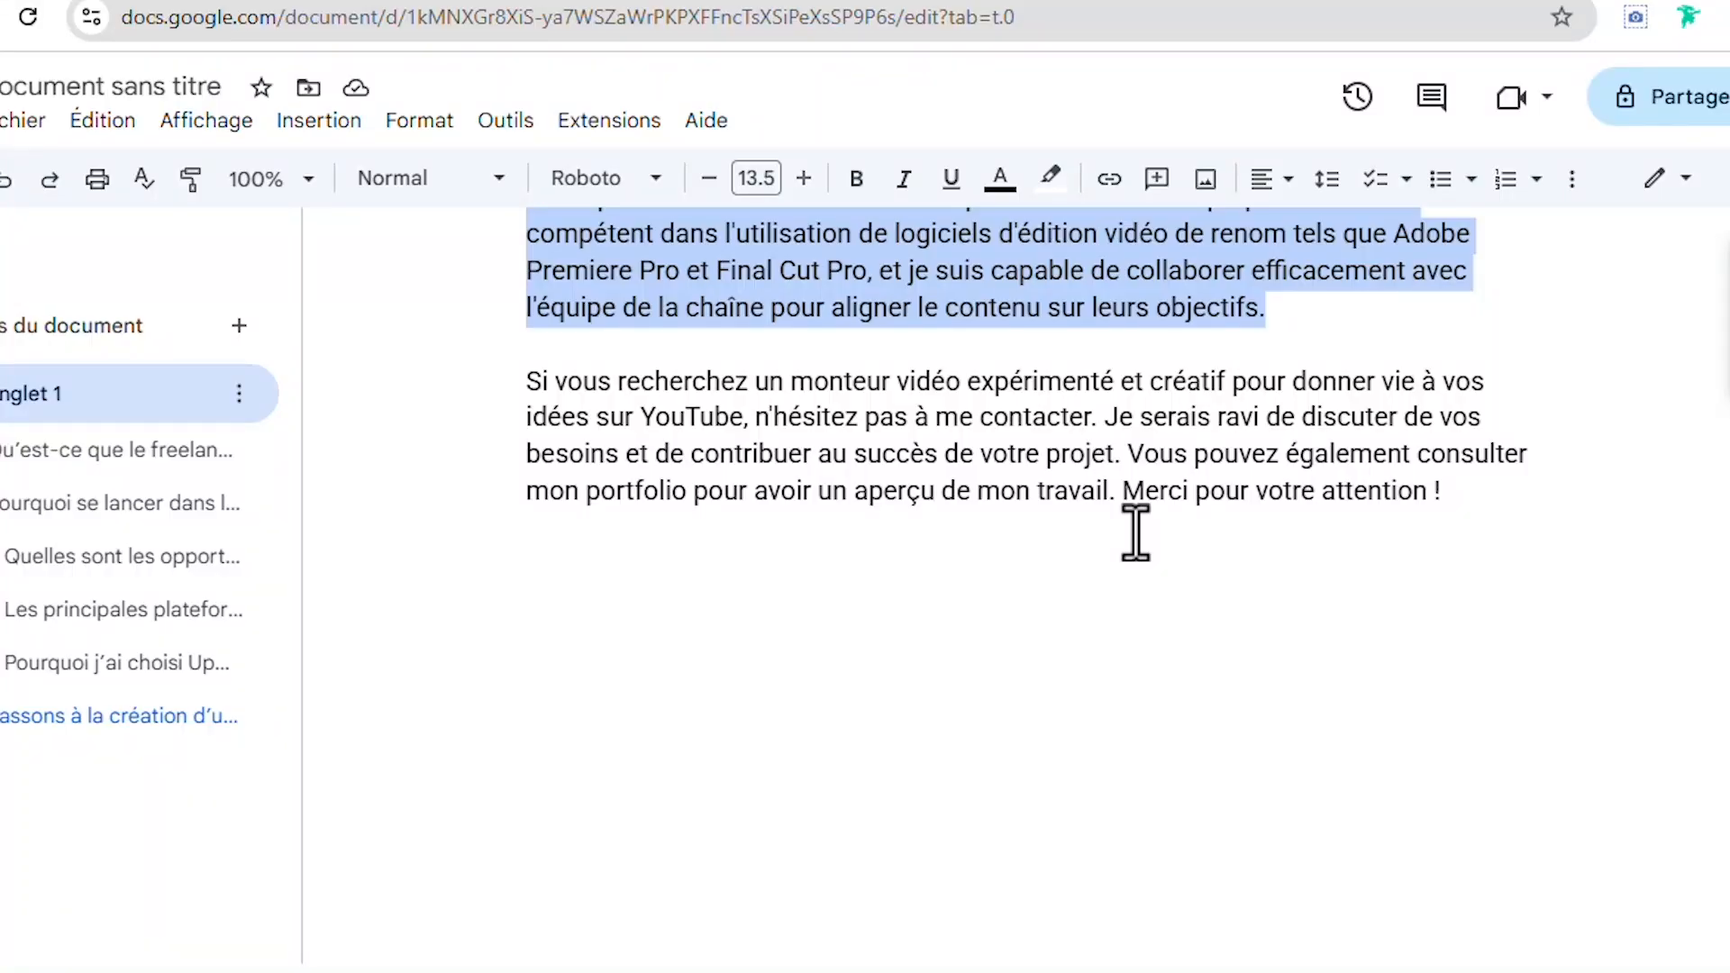
pyautogui.scroll(8, 1135, 532)
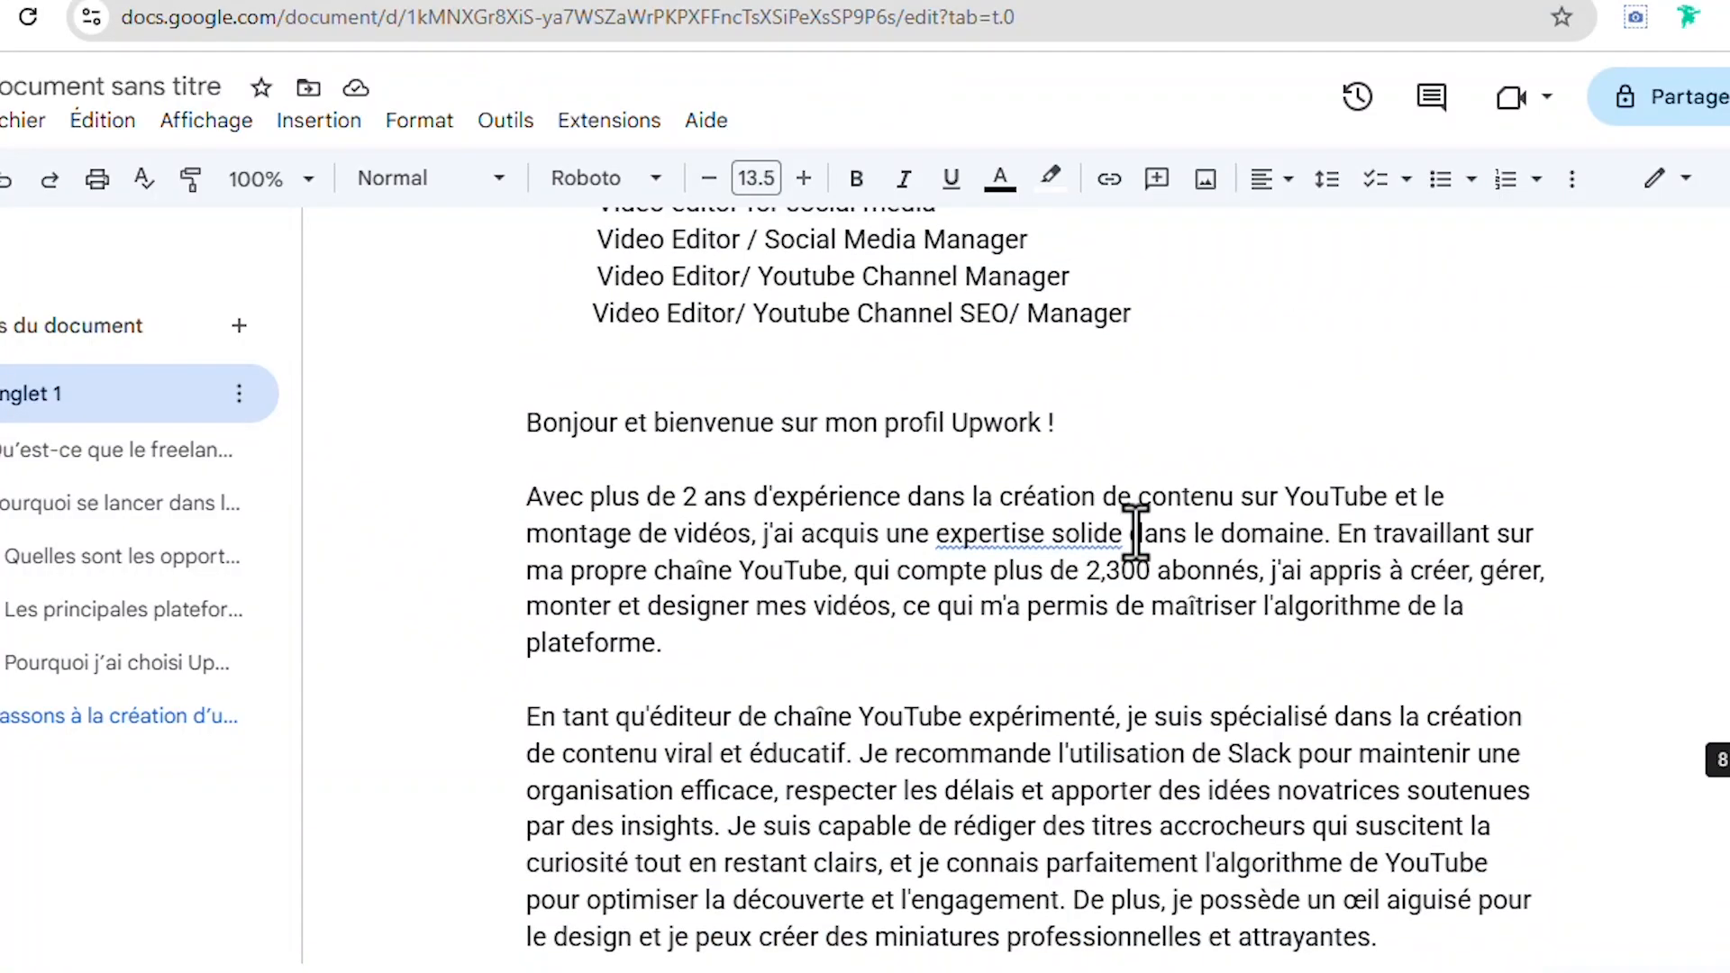
pyautogui.scroll(-6, 1243, 413)
pyautogui.scroll(-3, 1525, 851)
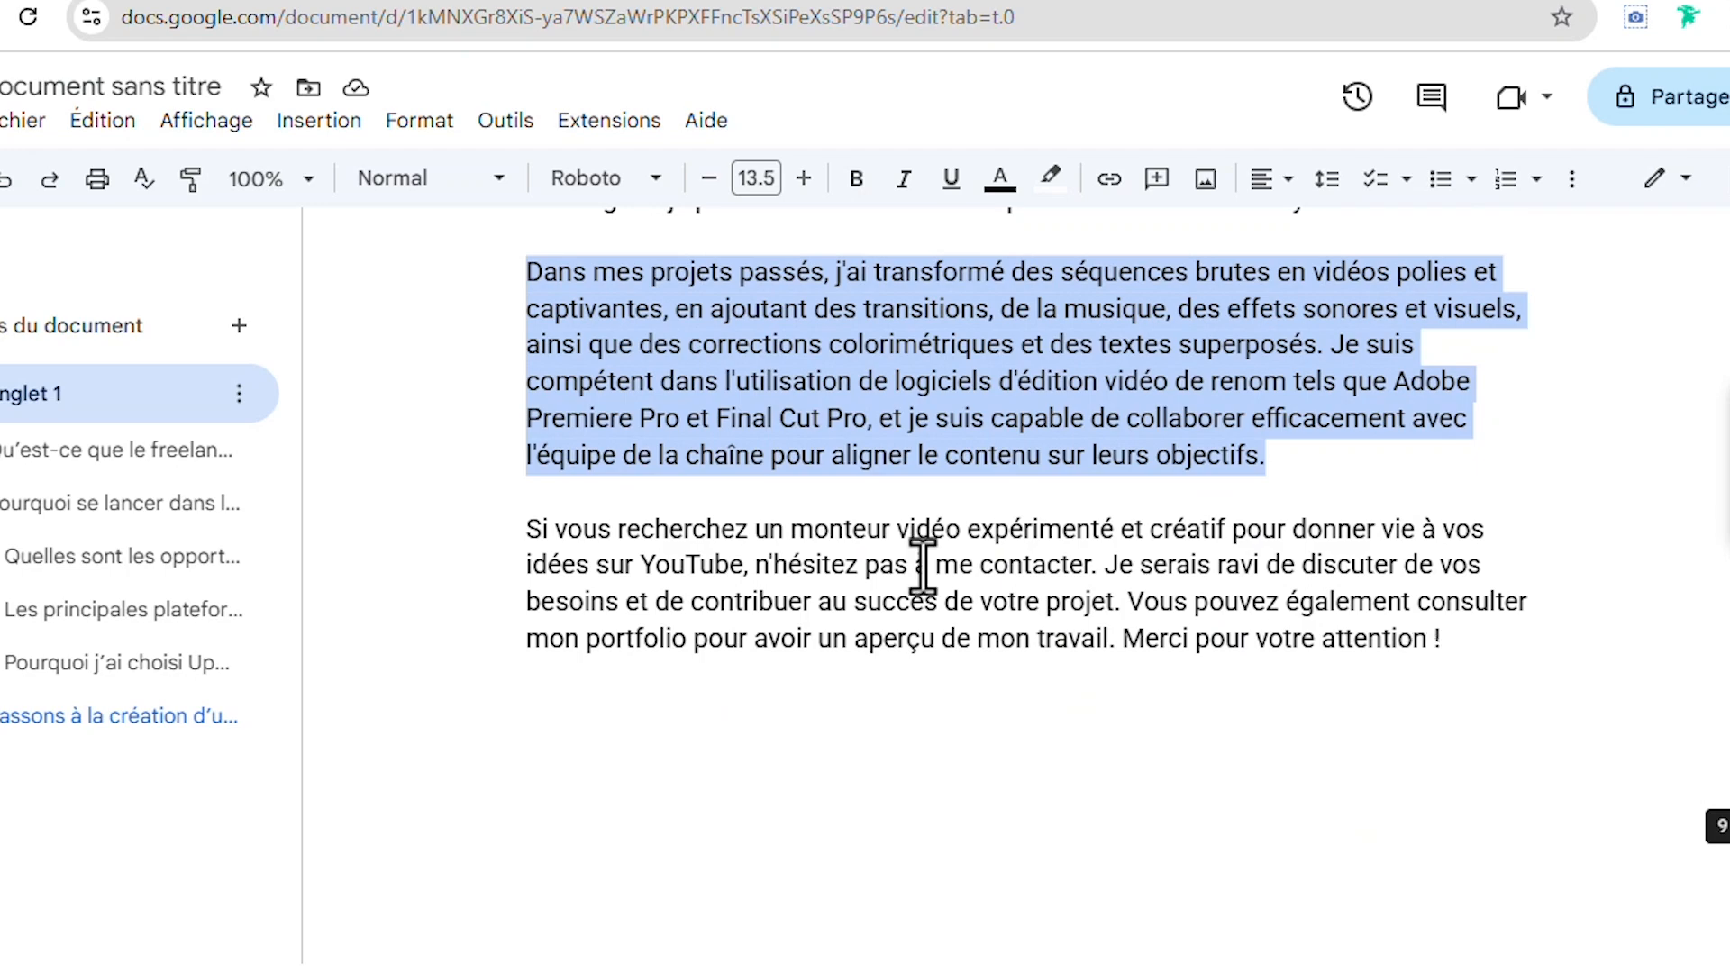
# Step: Highlight the description from "Avec plus de 2 ans d'expérience" to the closing and look through its paragraphs
pyautogui.moveTo(1430, 639); pyautogui.dragTo(532, 644)
pyautogui.scroll(9, 701, 500)
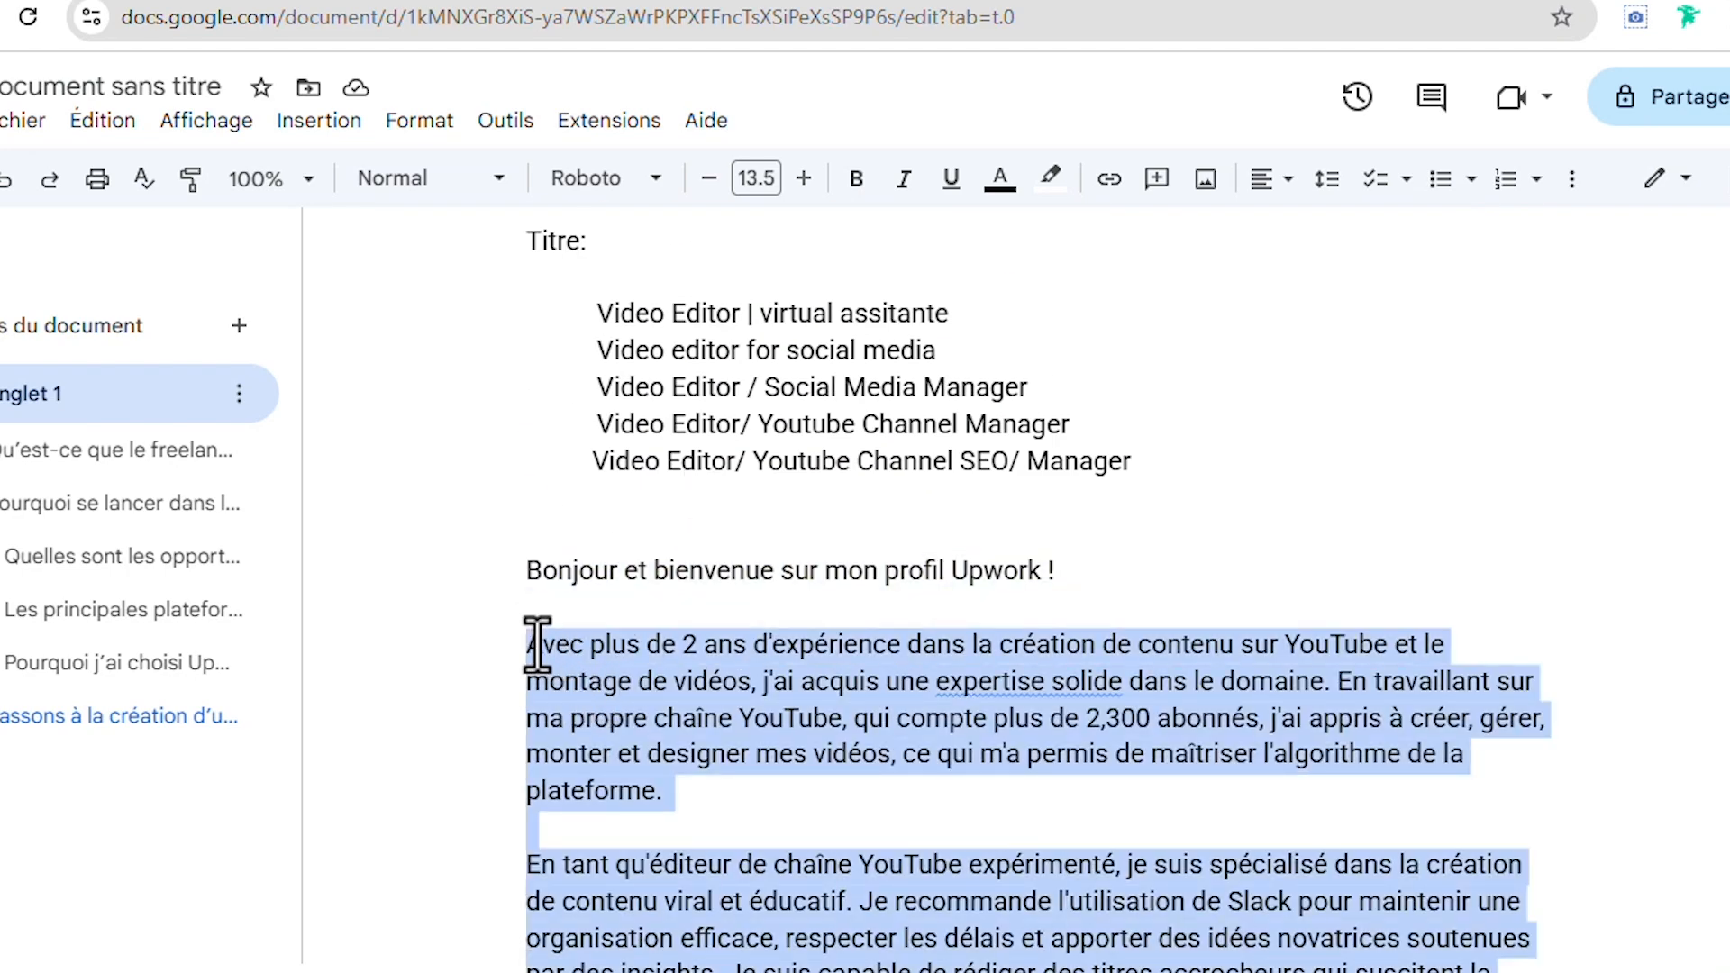
pyautogui.scroll(-6, 552, 648)
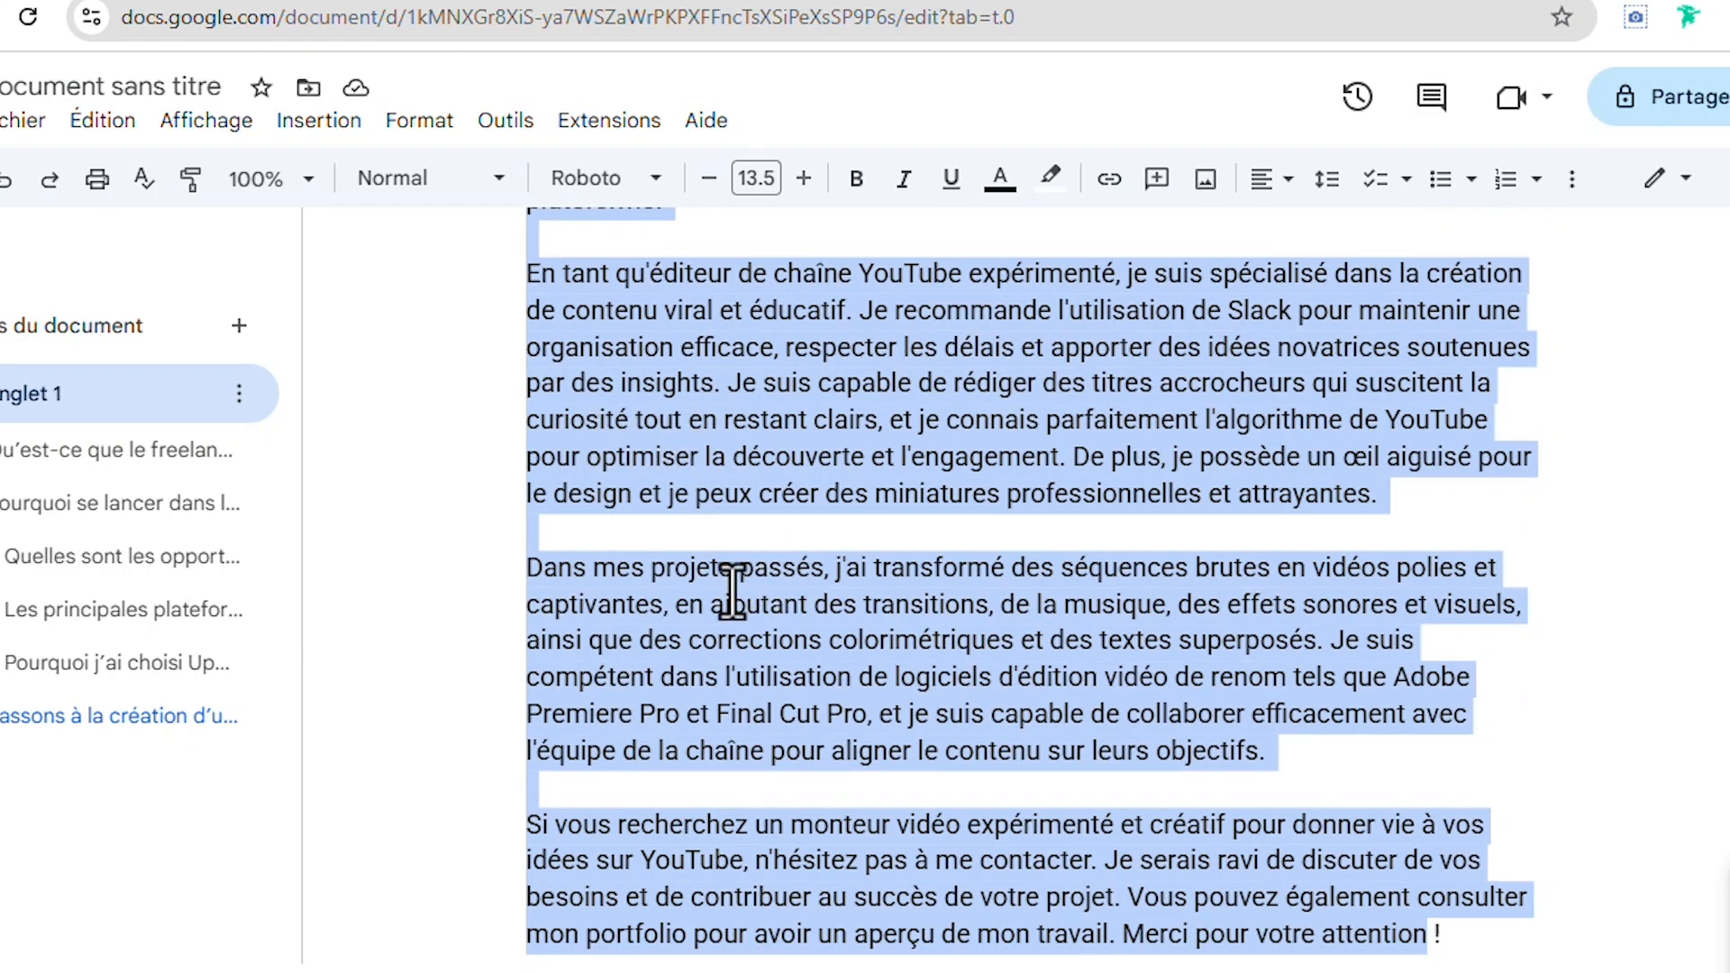
pyautogui.scroll(-3, 793, 734)
pyautogui.scroll(3, 793, 734)
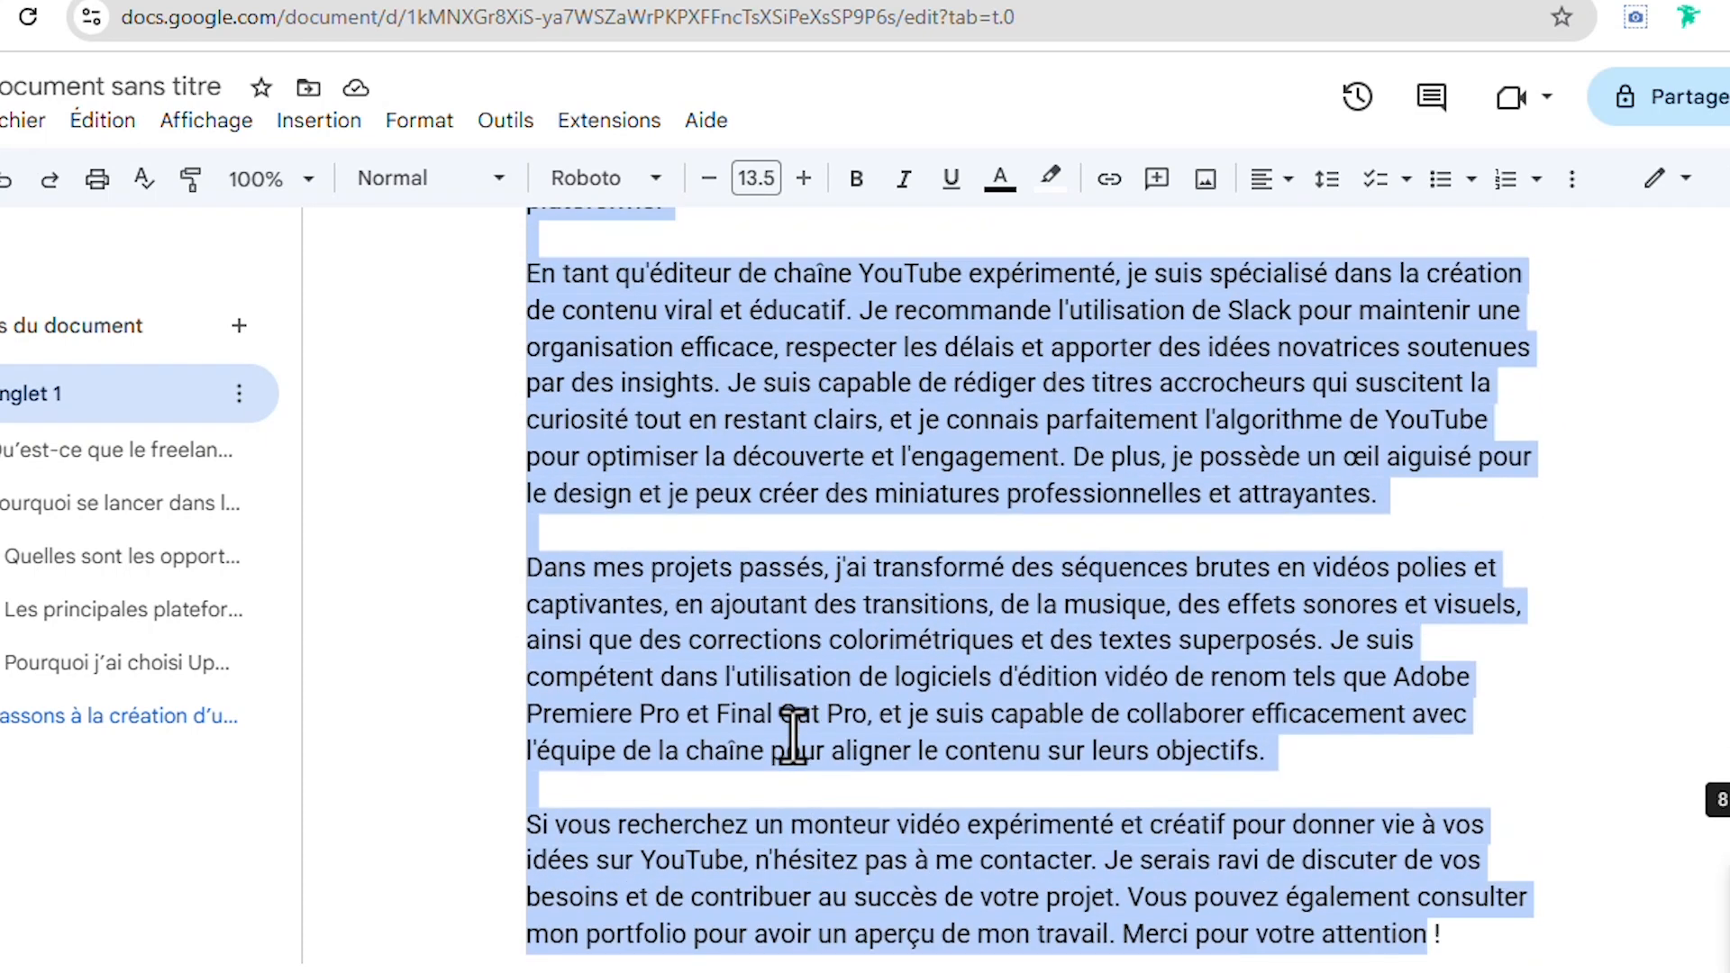
pyautogui.scroll(-2, 793, 734)
pyautogui.scroll(3, 793, 734)
pyautogui.click(840, 641)
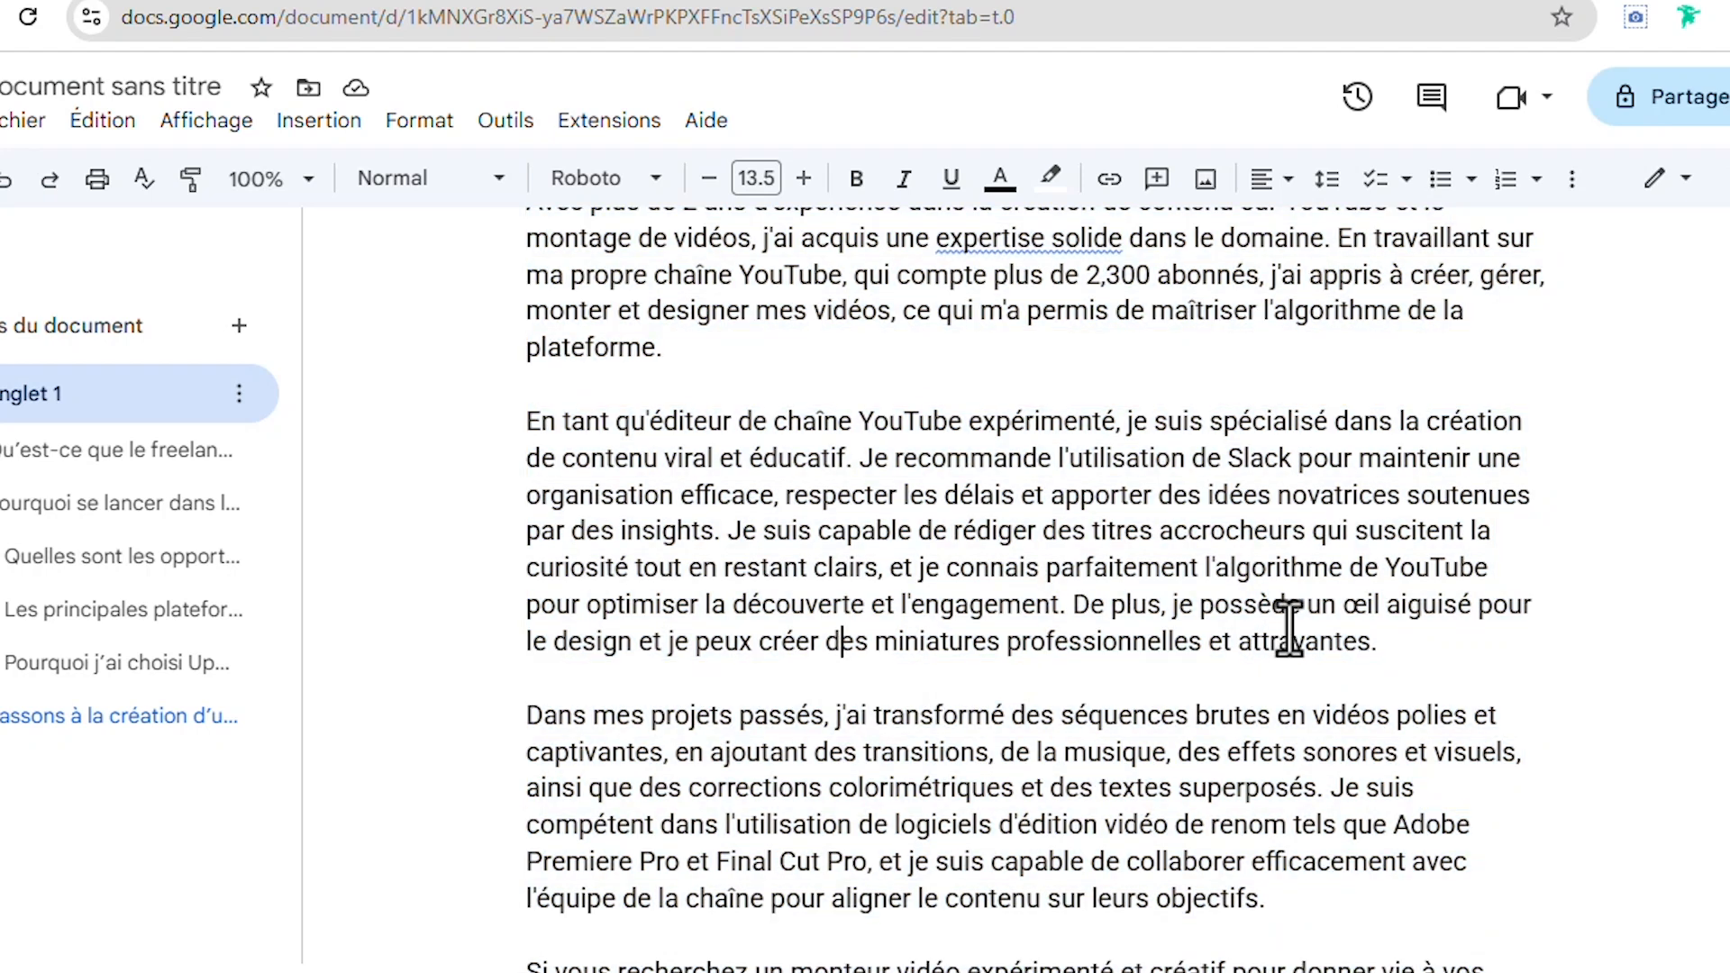
# Step: Delete the paragraph starting "En tant qu'éditeur de chaîne YouTube expérimenté" along with its extra blank line
pyautogui.click(1376, 641)
pyautogui.moveTo(1376, 642); pyautogui.dragTo(481, 416)
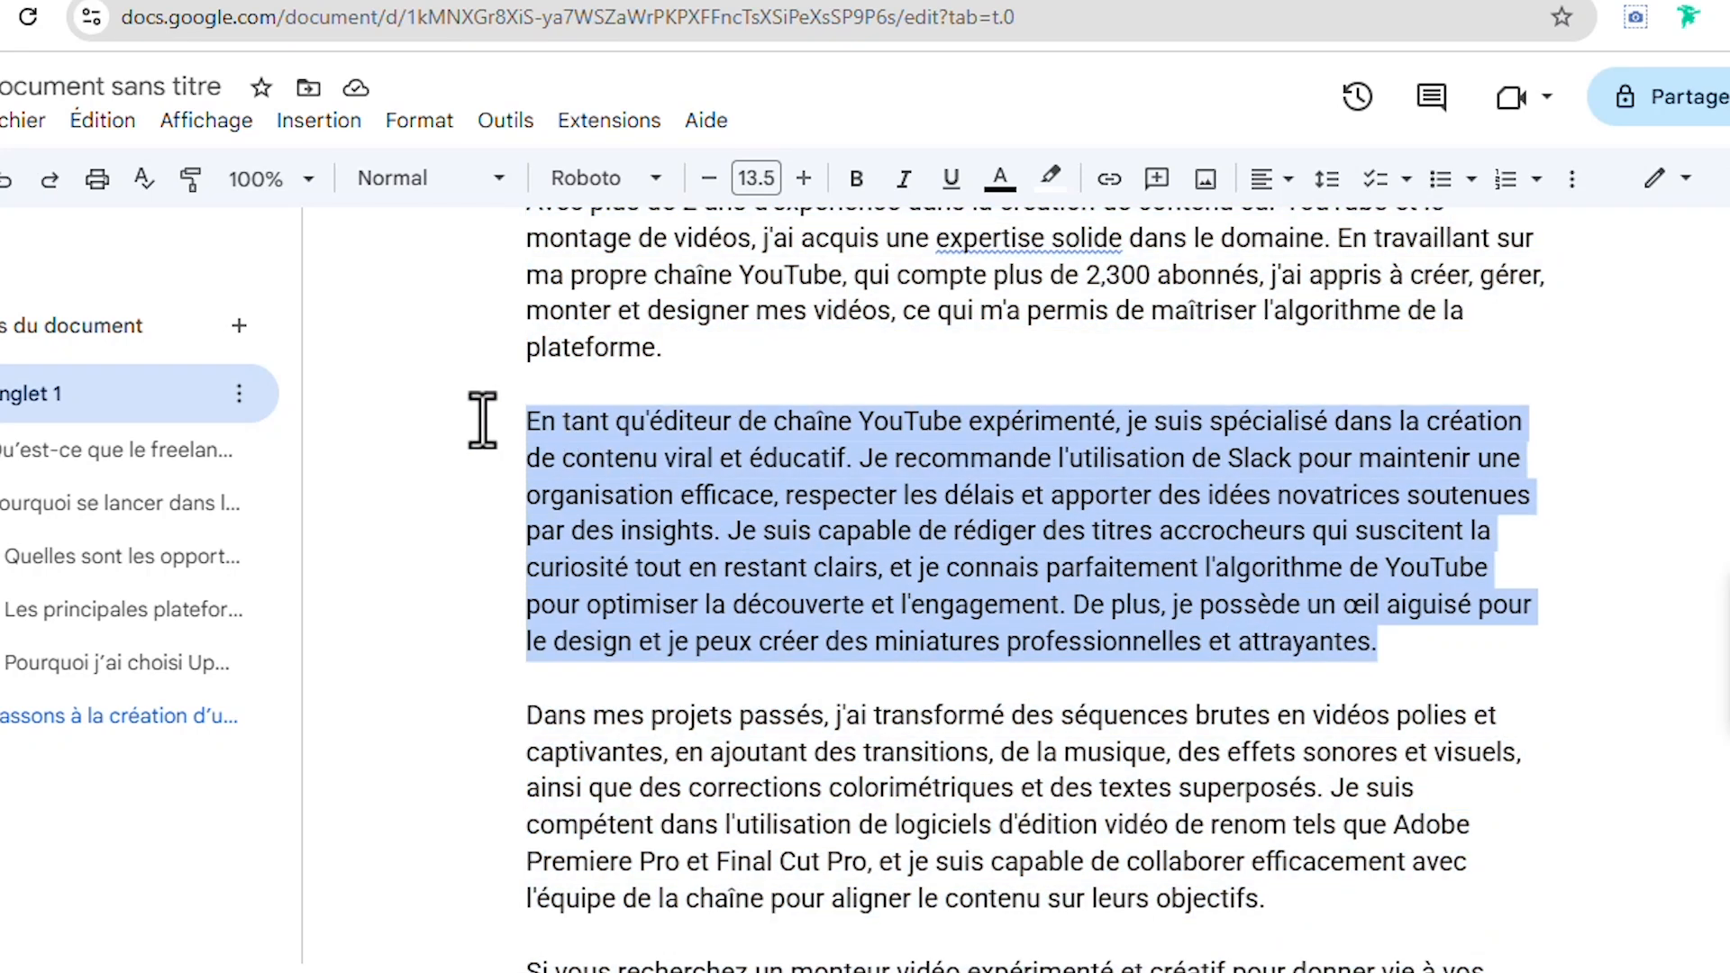
pyautogui.press('BackSpace')
pyautogui.press('BackSpace')
pyautogui.press('BackSpace')
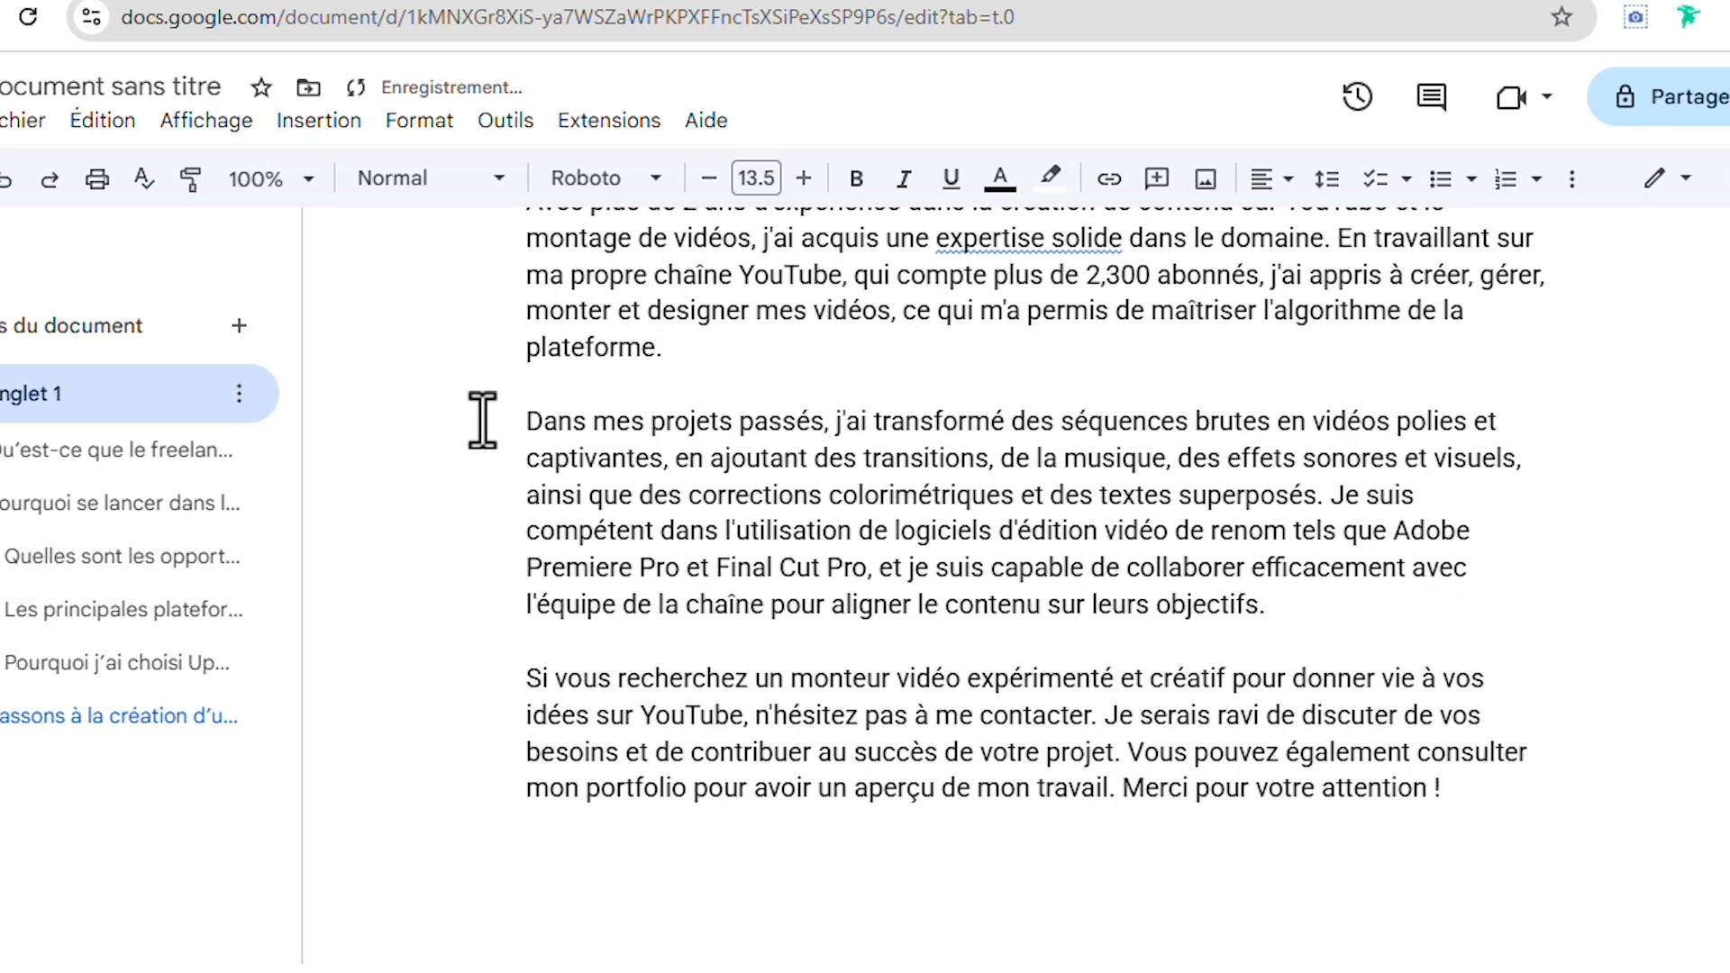
# Step: Start a dashed software list below the introduction paragraph with "-Premiere Pro" and an empty "-" entry
pyautogui.press('Return')
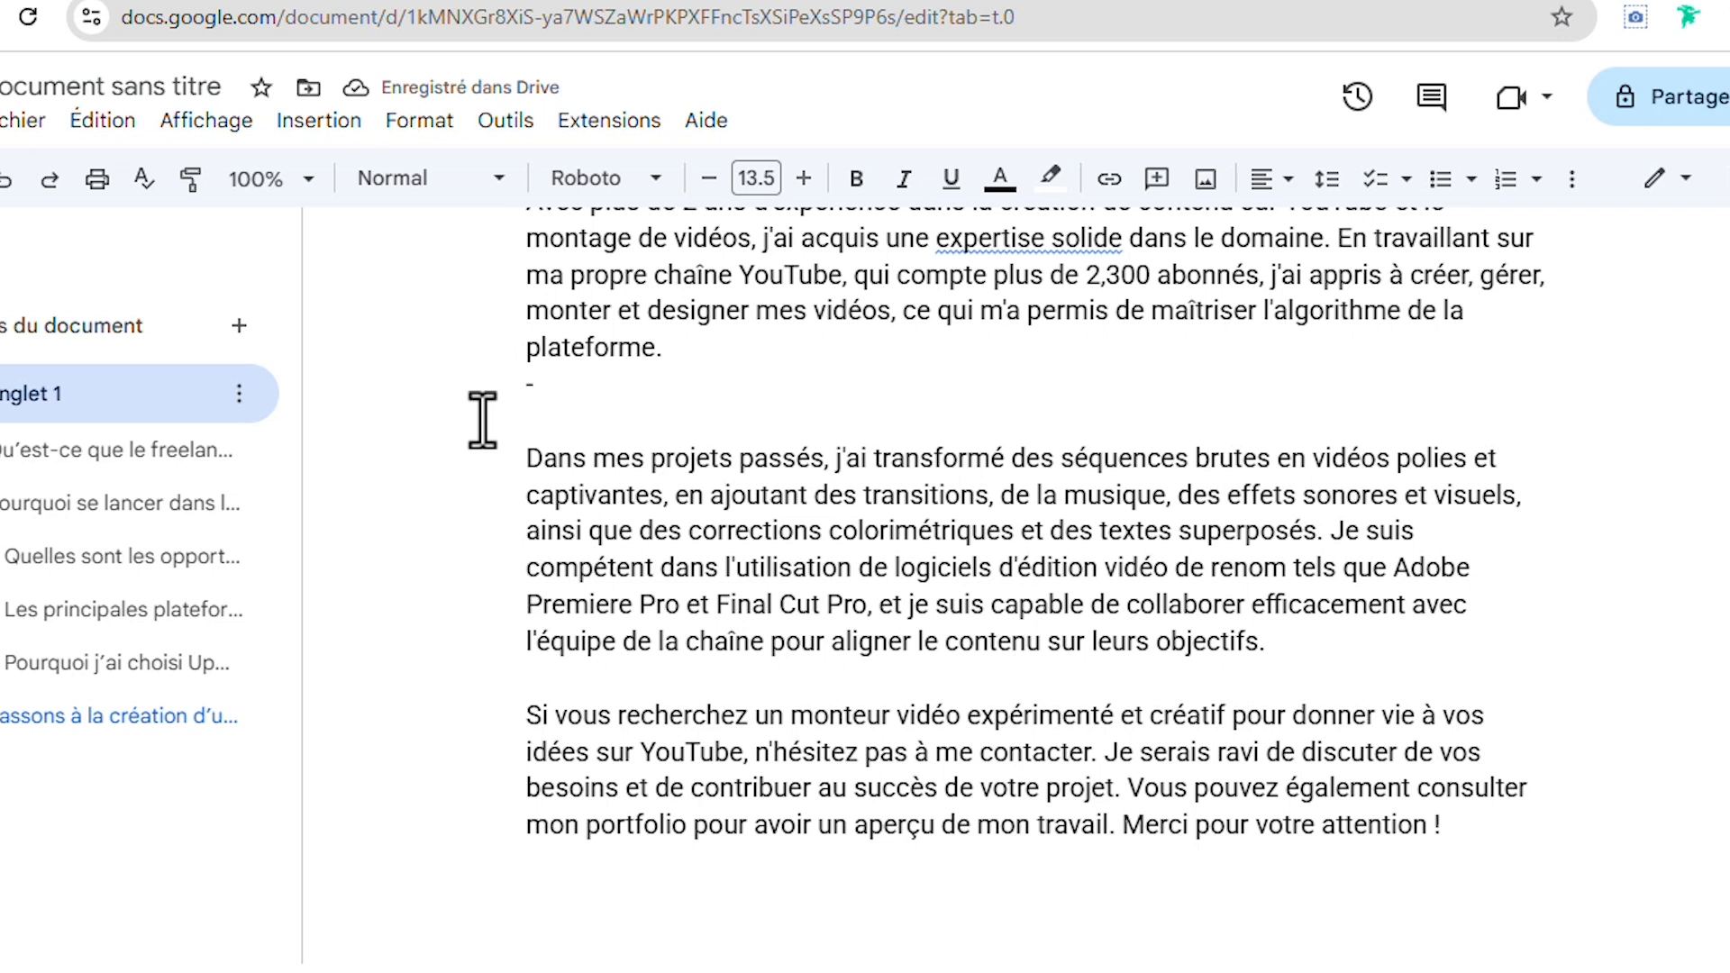
pyautogui.write('-Premiere')
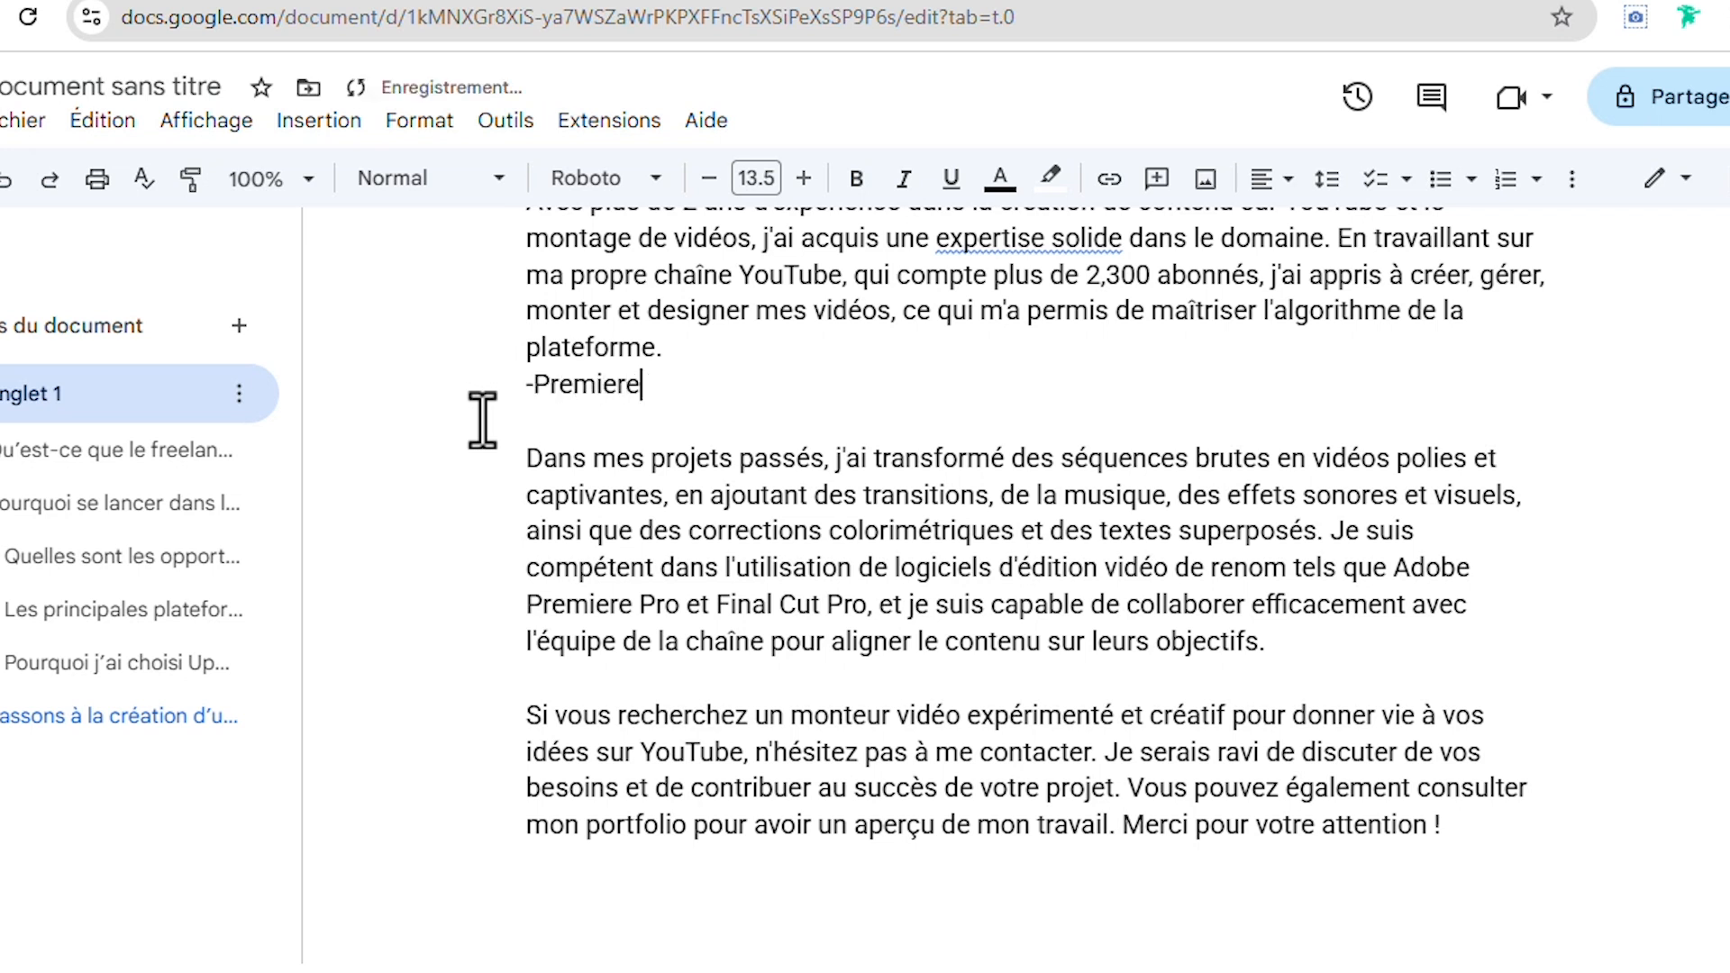
pyautogui.write(' Pro')
pyautogui.press('Return')
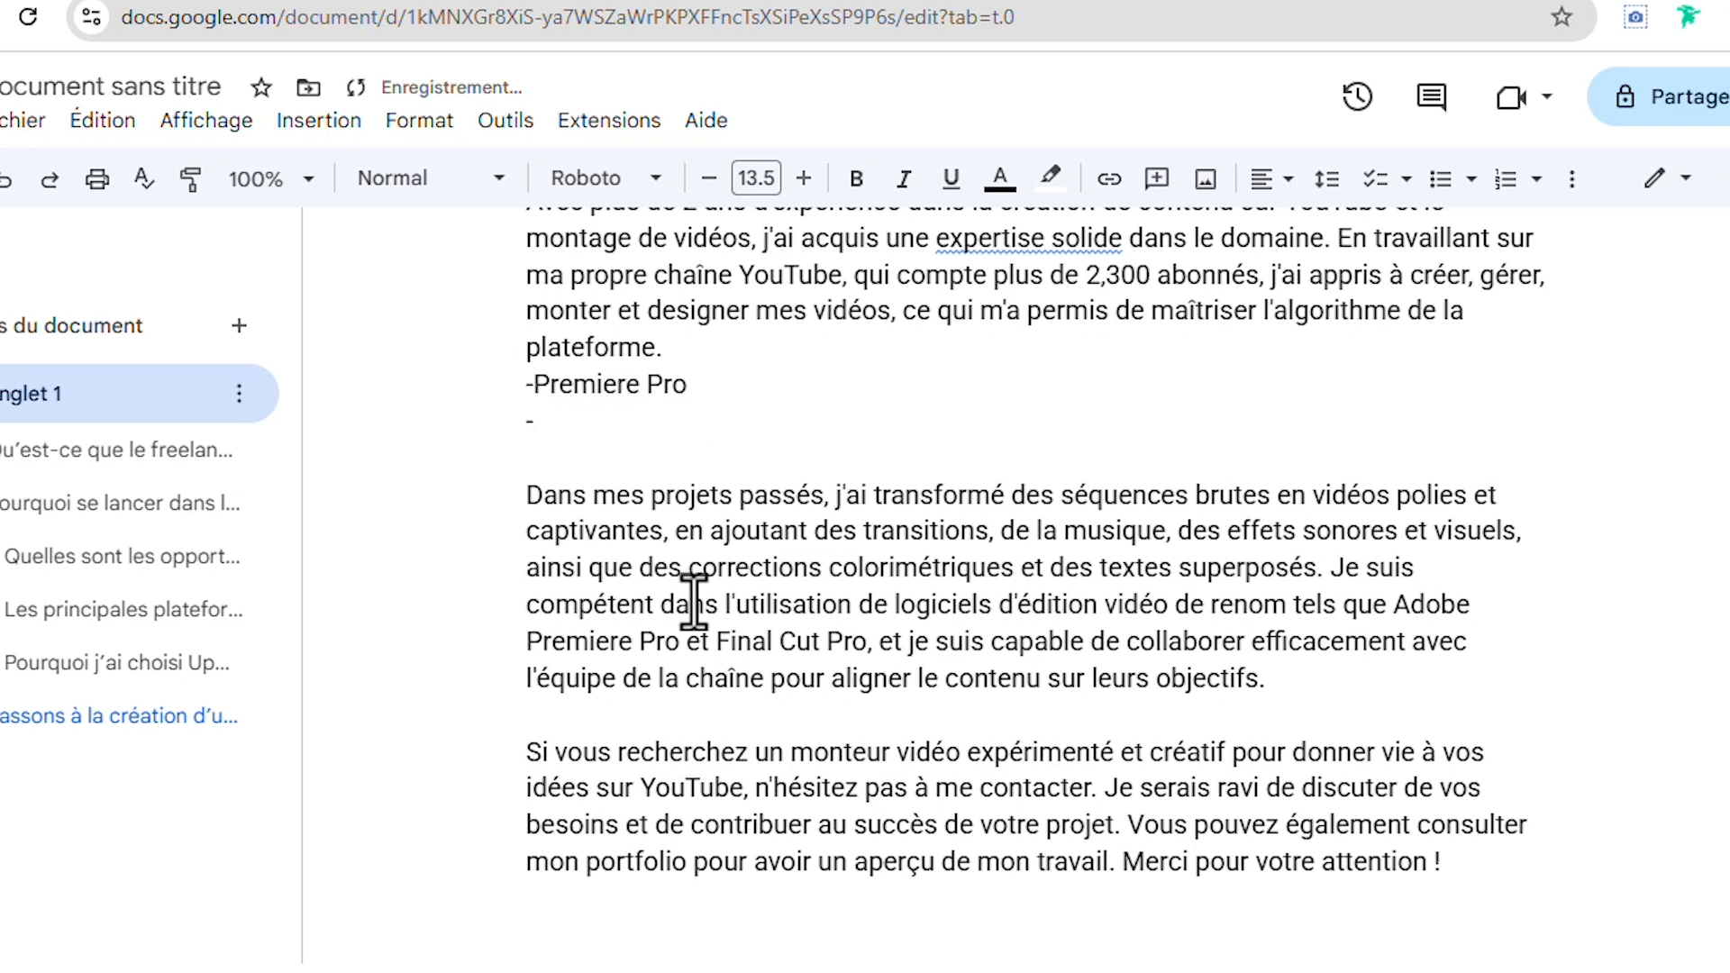
# Step: Copy the description from "Avec plus de 2 ans d'expérience" to the closing, then switch to Upwork and open the freelancer's own profile
pyautogui.moveTo(1573, 892); pyautogui.dragTo(533, 793)
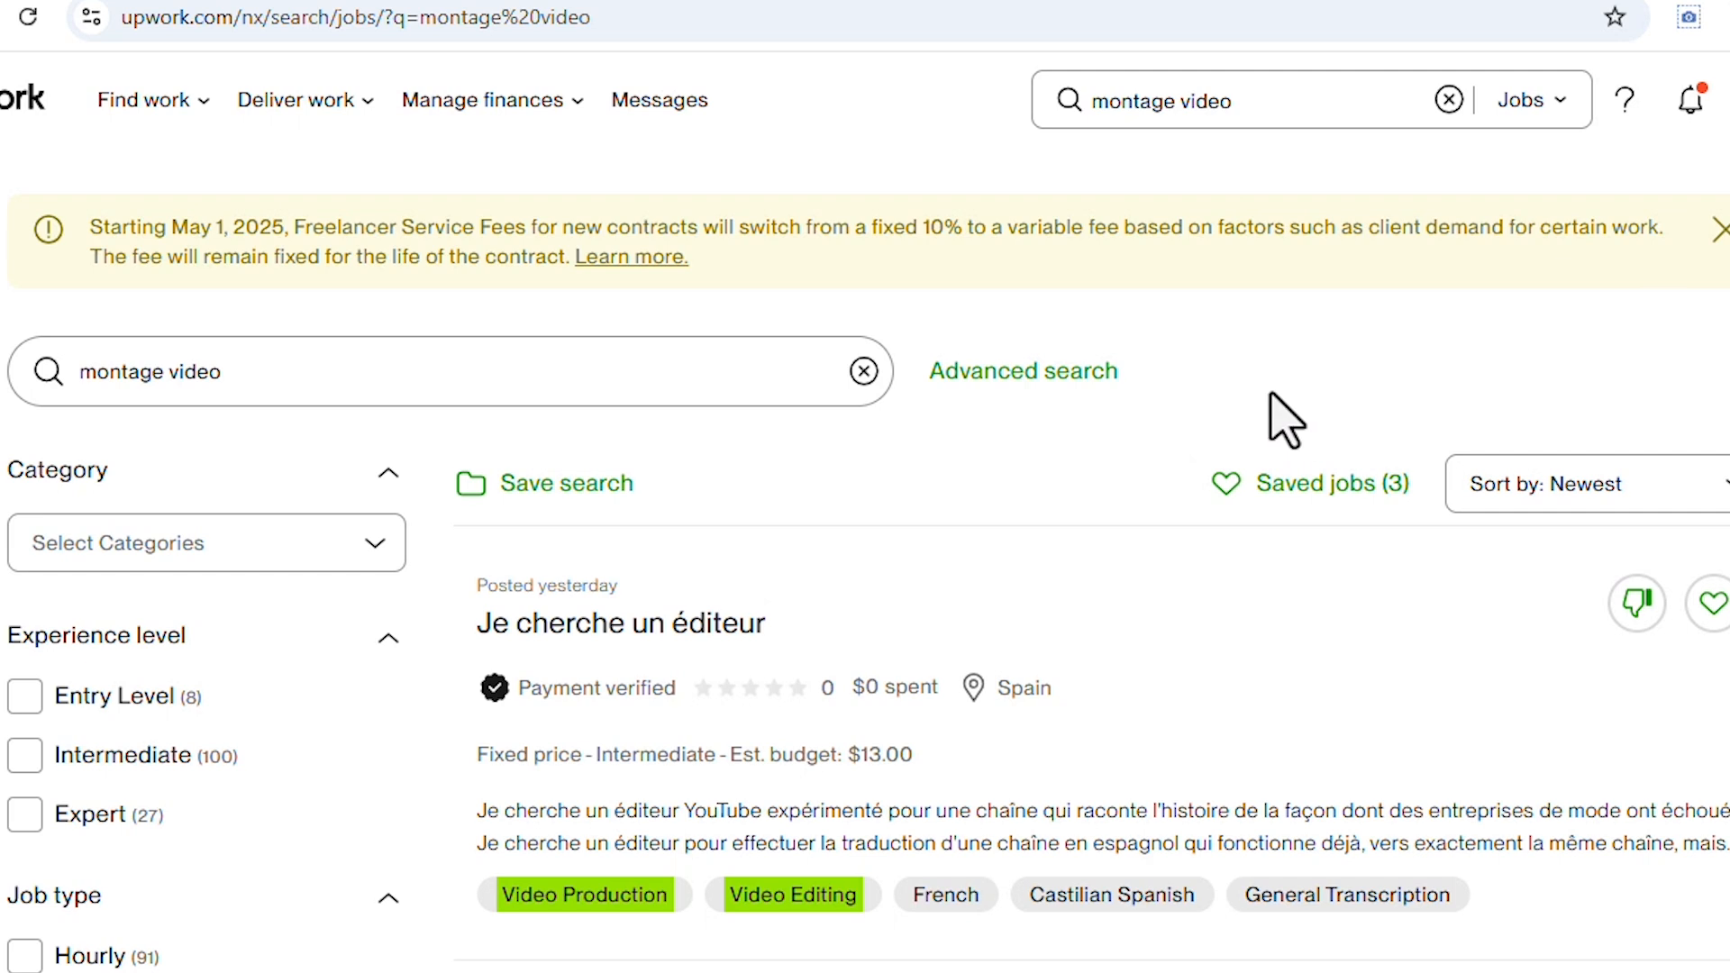
pyautogui.click(1729, 100)
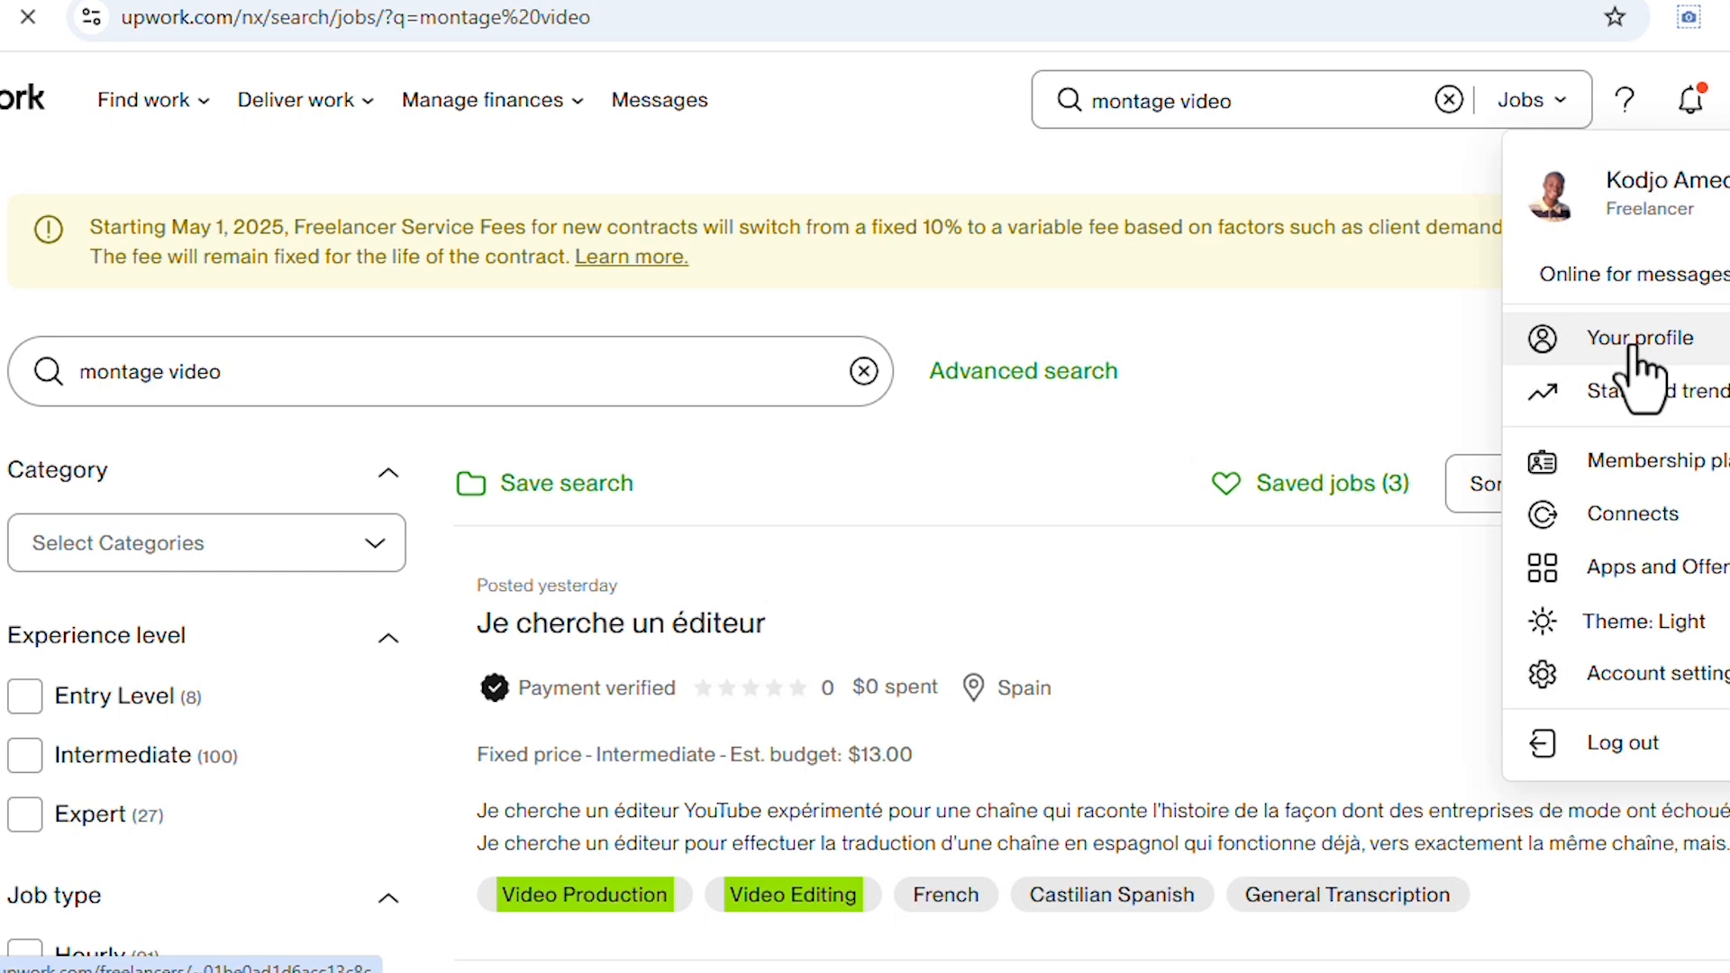
pyautogui.click(1633, 351)
pyautogui.scroll(-4, 1023, 552)
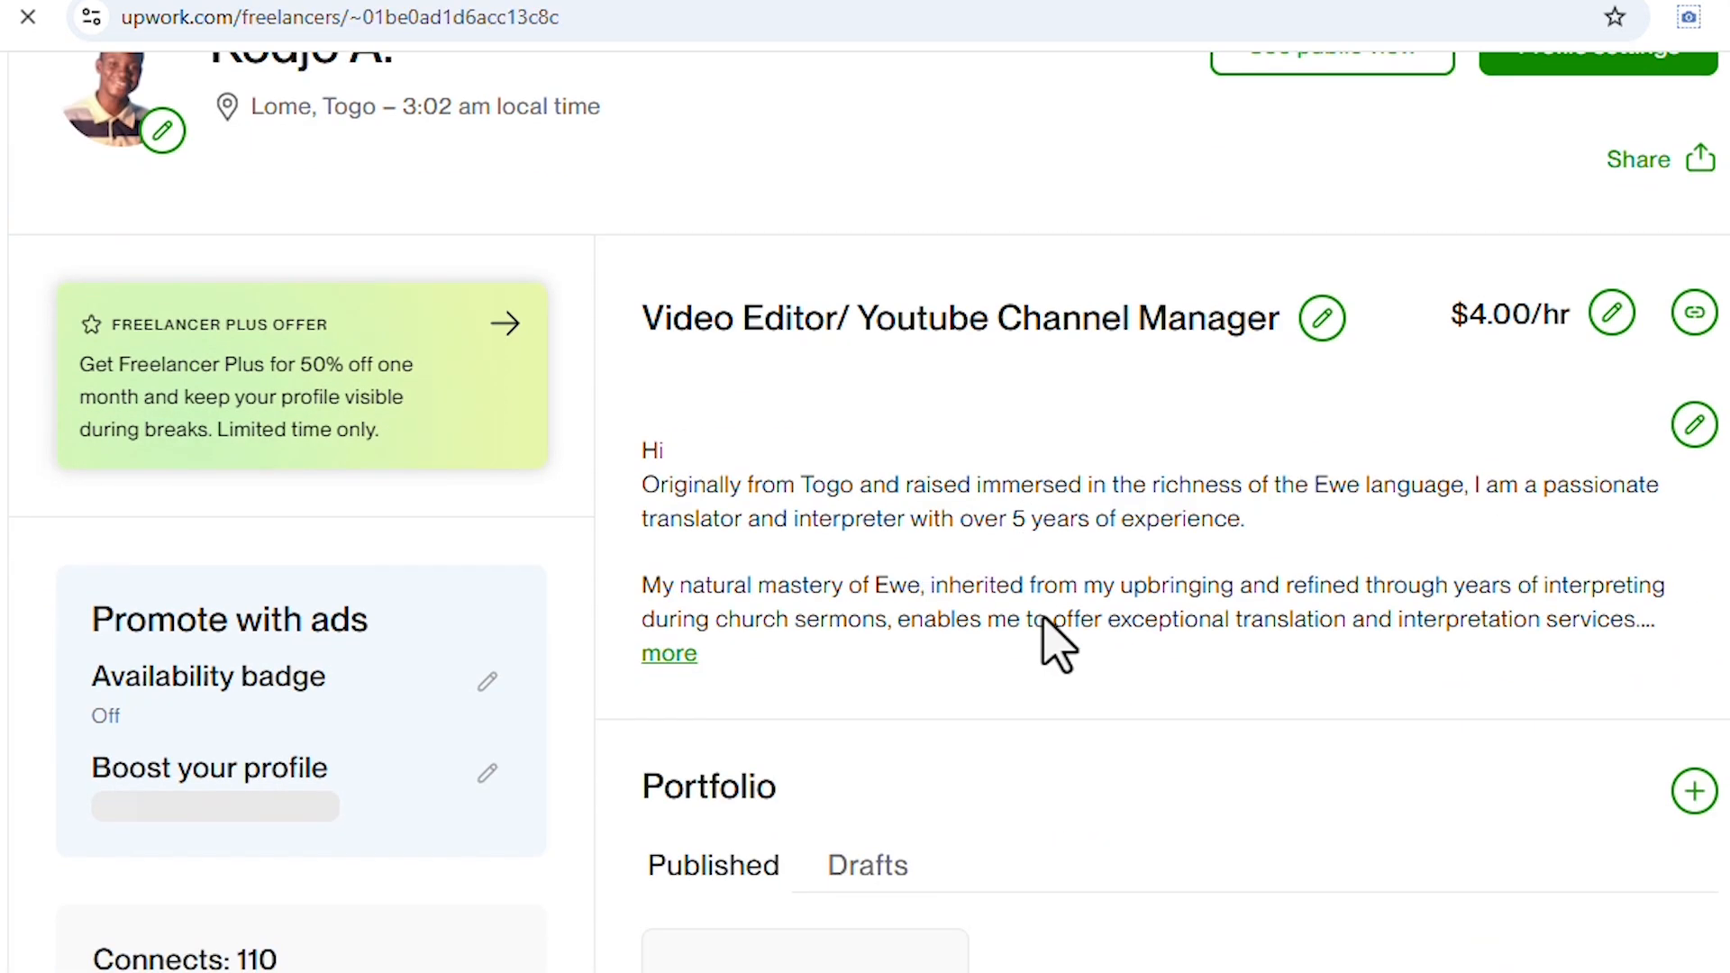
# Step: Replace the whole profile overview with the copied French description and save it
pyautogui.click(1694, 424)
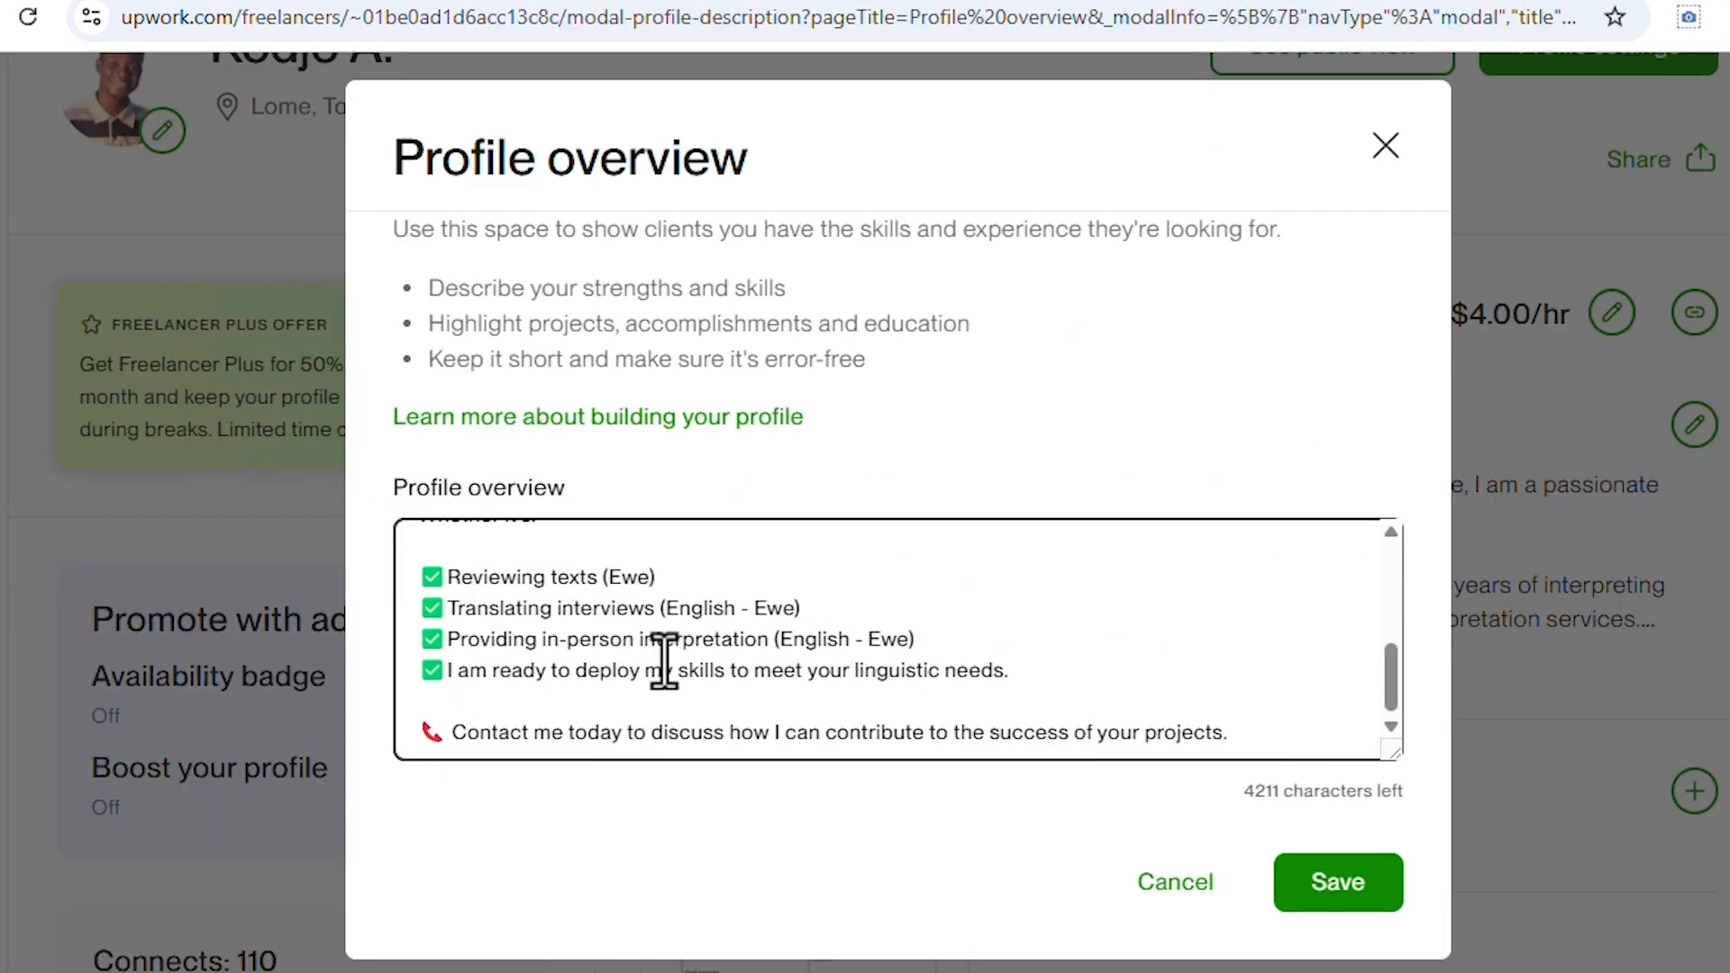
pyautogui.hotkey('ctrl', 'a')
pyautogui.hotkey('ctrl', 'v')
pyautogui.scroll(10, 664, 658)
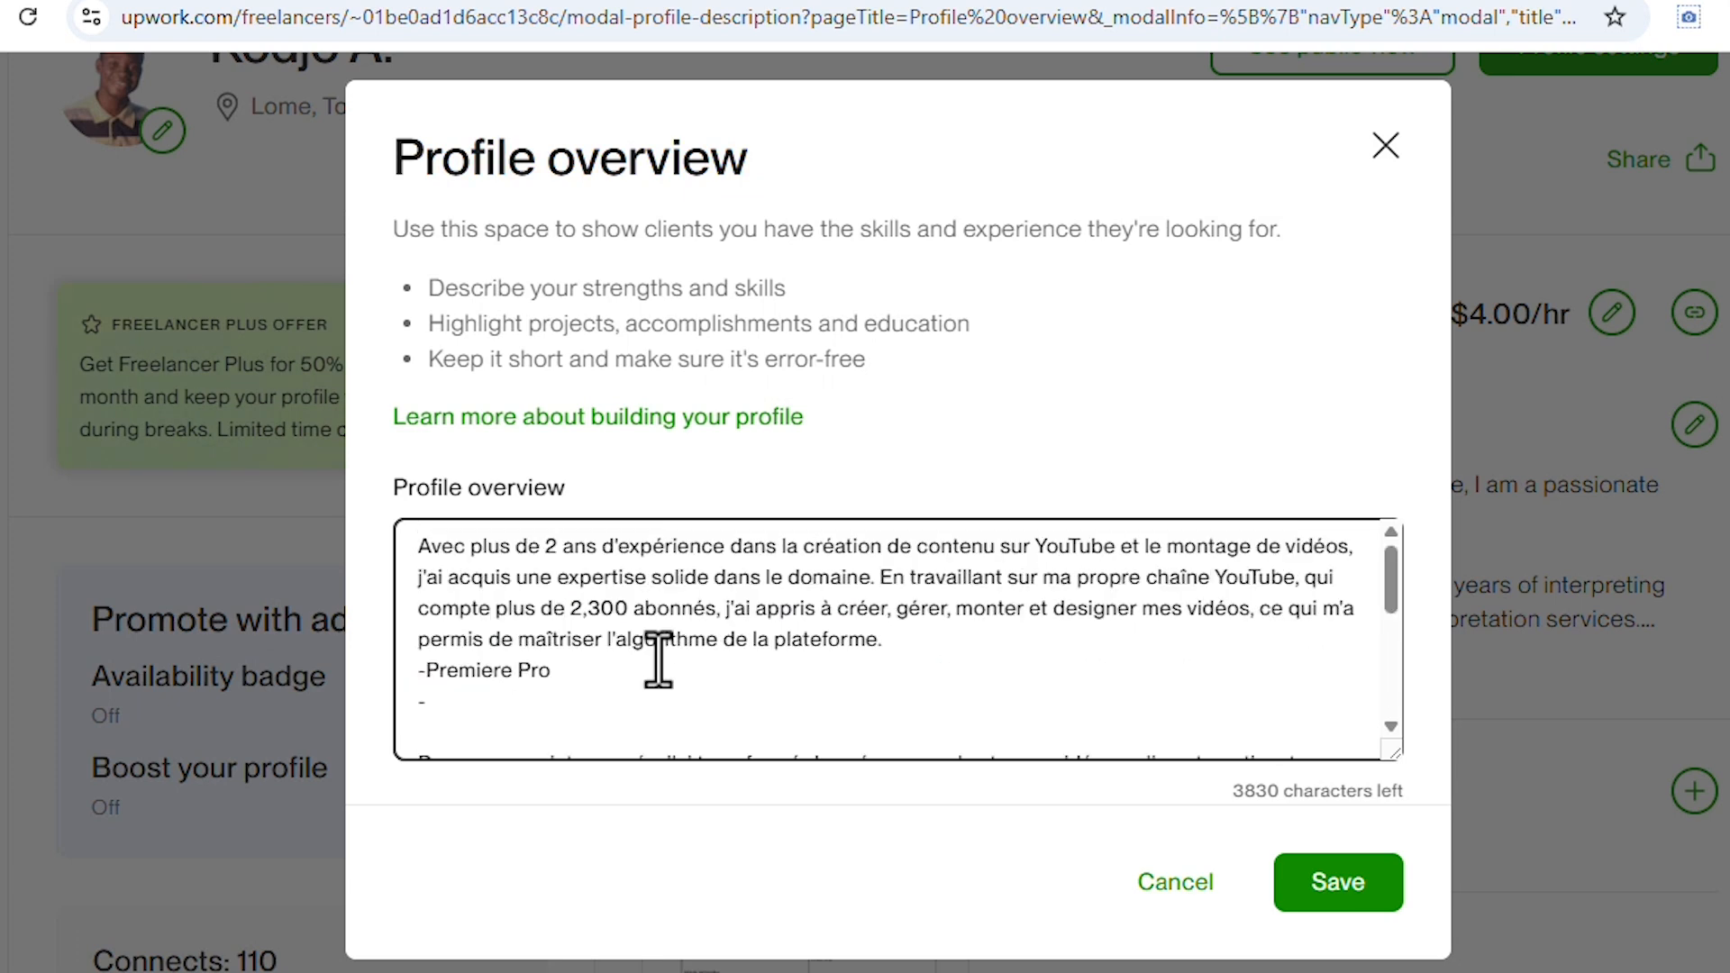
pyautogui.scroll(-2, 948, 766)
pyautogui.scroll(-1, 948, 766)
pyautogui.click(1333, 883)
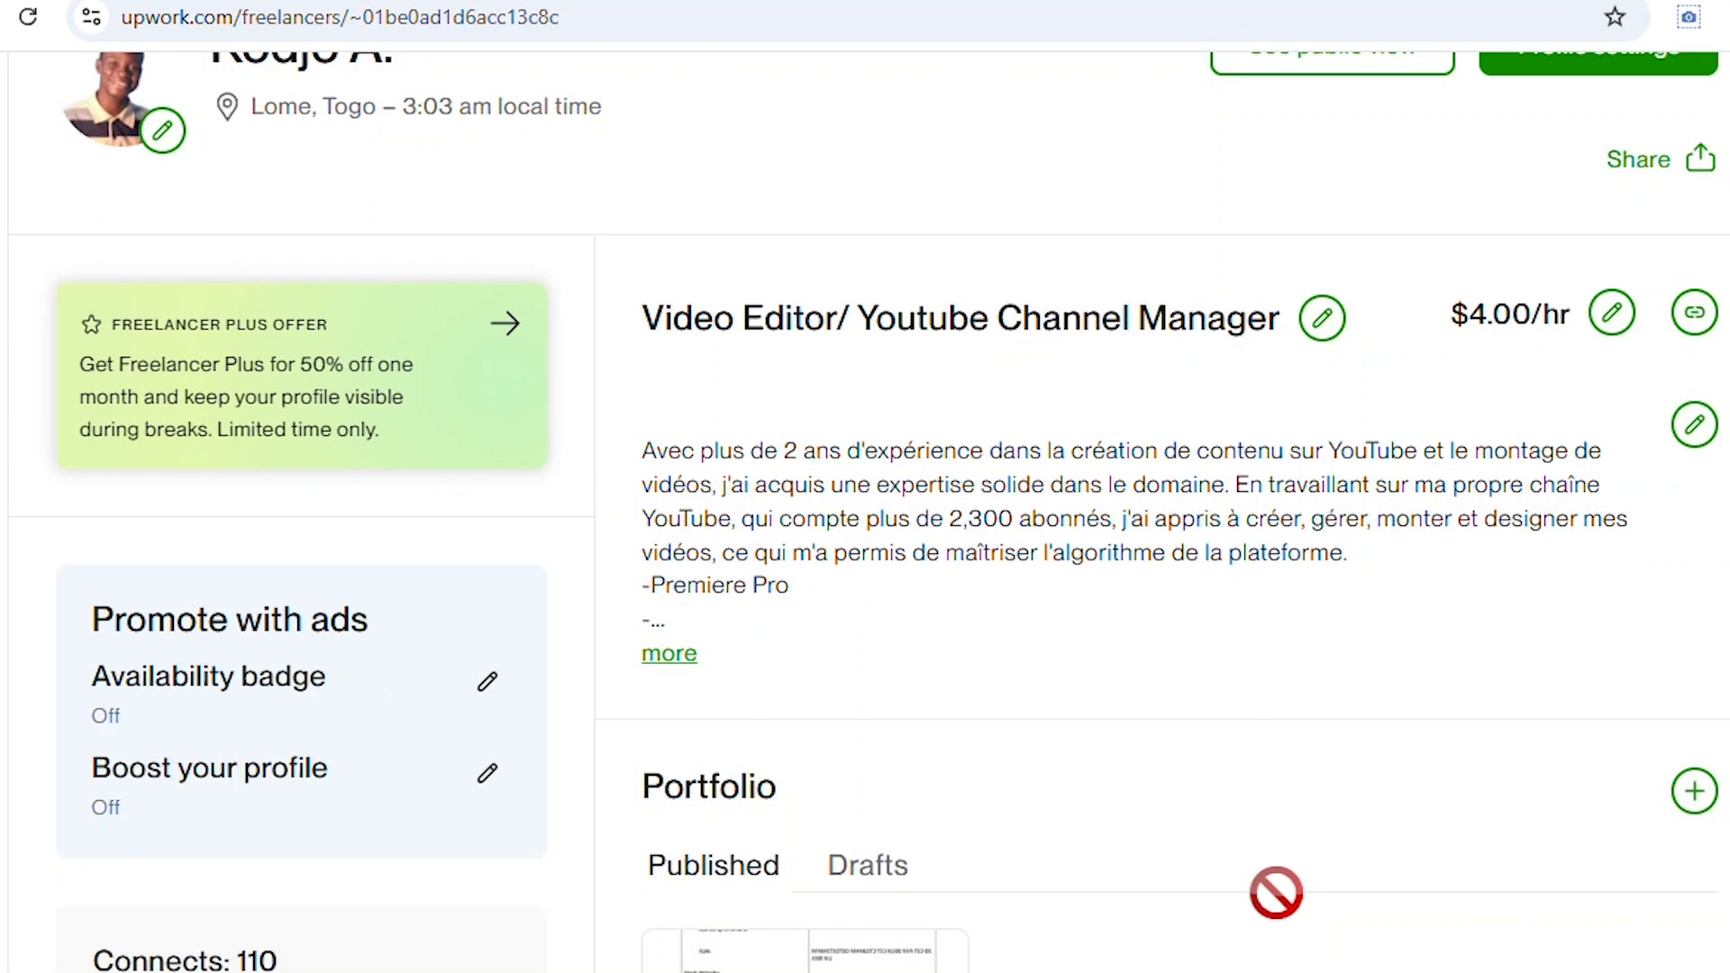
# Step: Expand the profile overview and look through its full text, the published portfolio, the work history and the skills
pyautogui.click(775, 649)
pyautogui.scroll(-2, 773, 621)
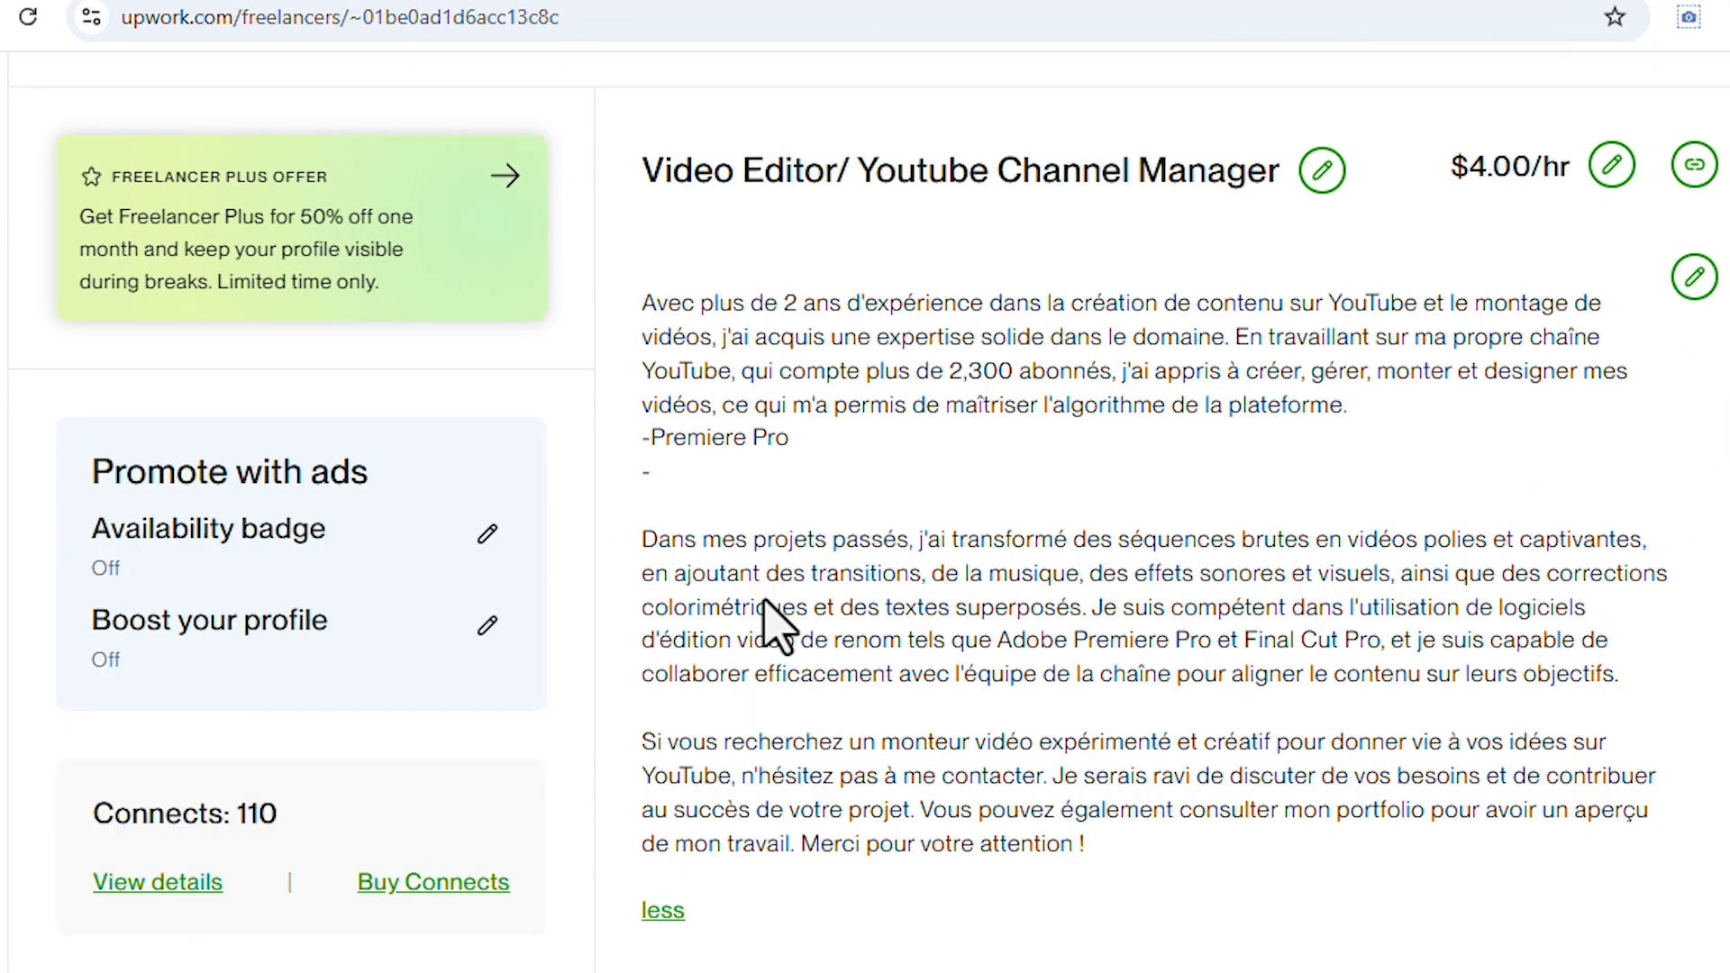
pyautogui.moveTo(1150, 865); pyautogui.dragTo(599, 221)
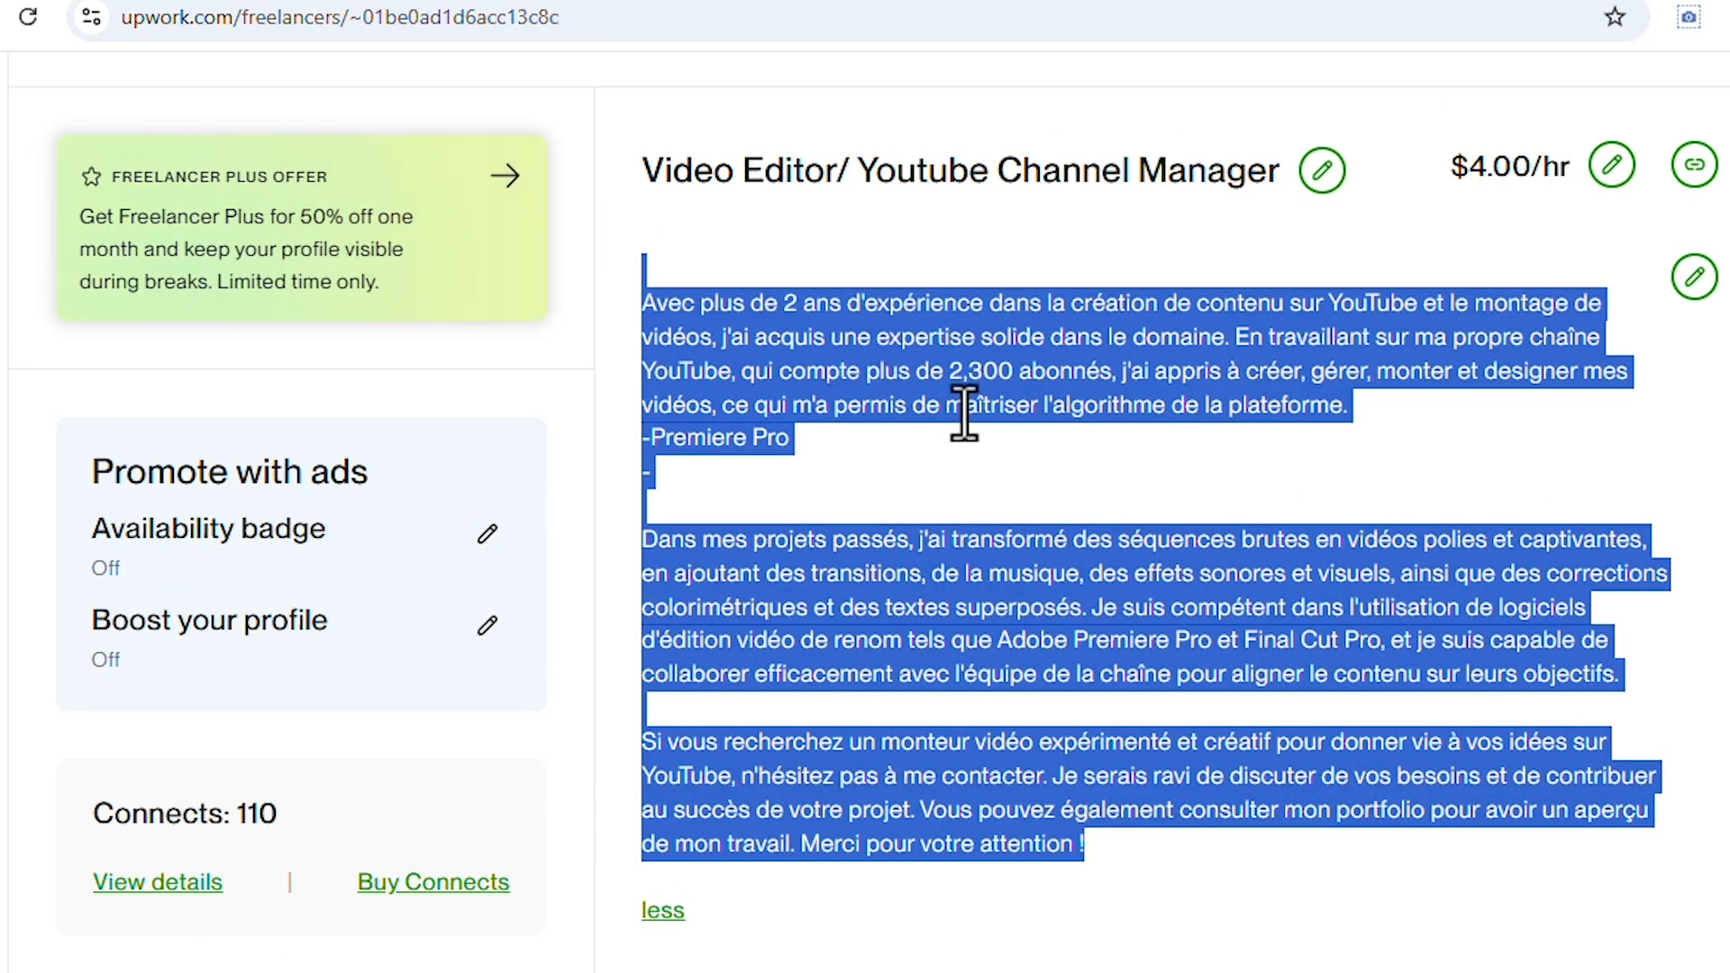
pyautogui.scroll(-10, 964, 414)
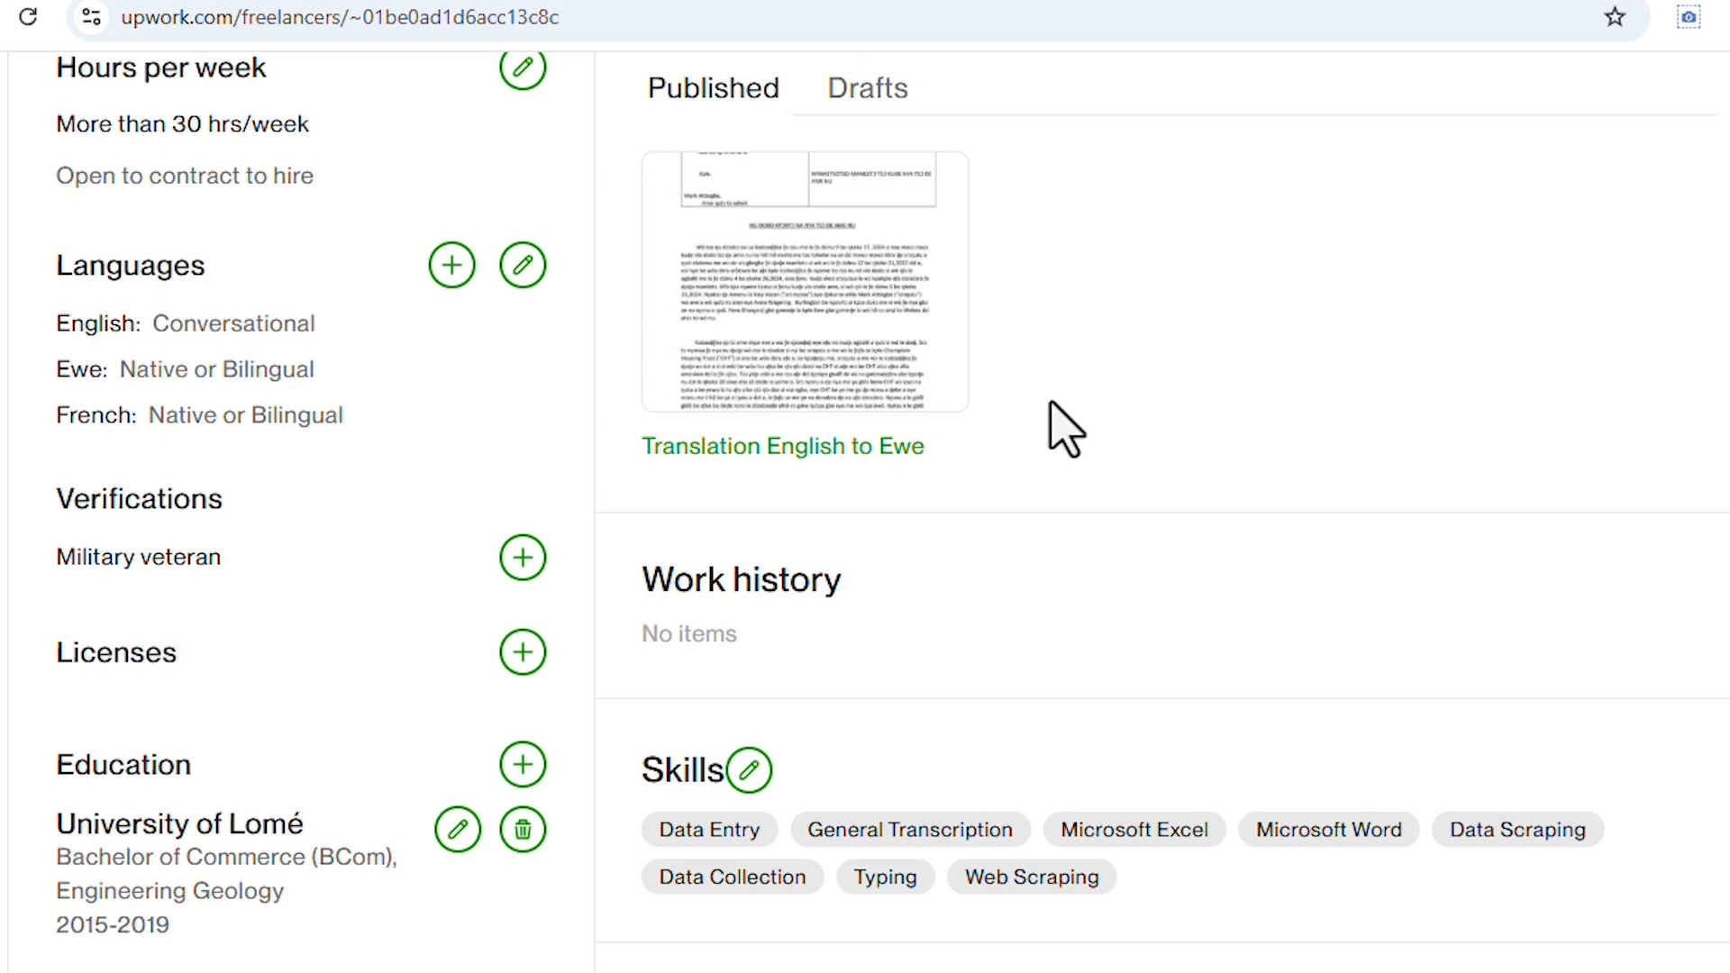
pyautogui.scroll(9, 1059, 426)
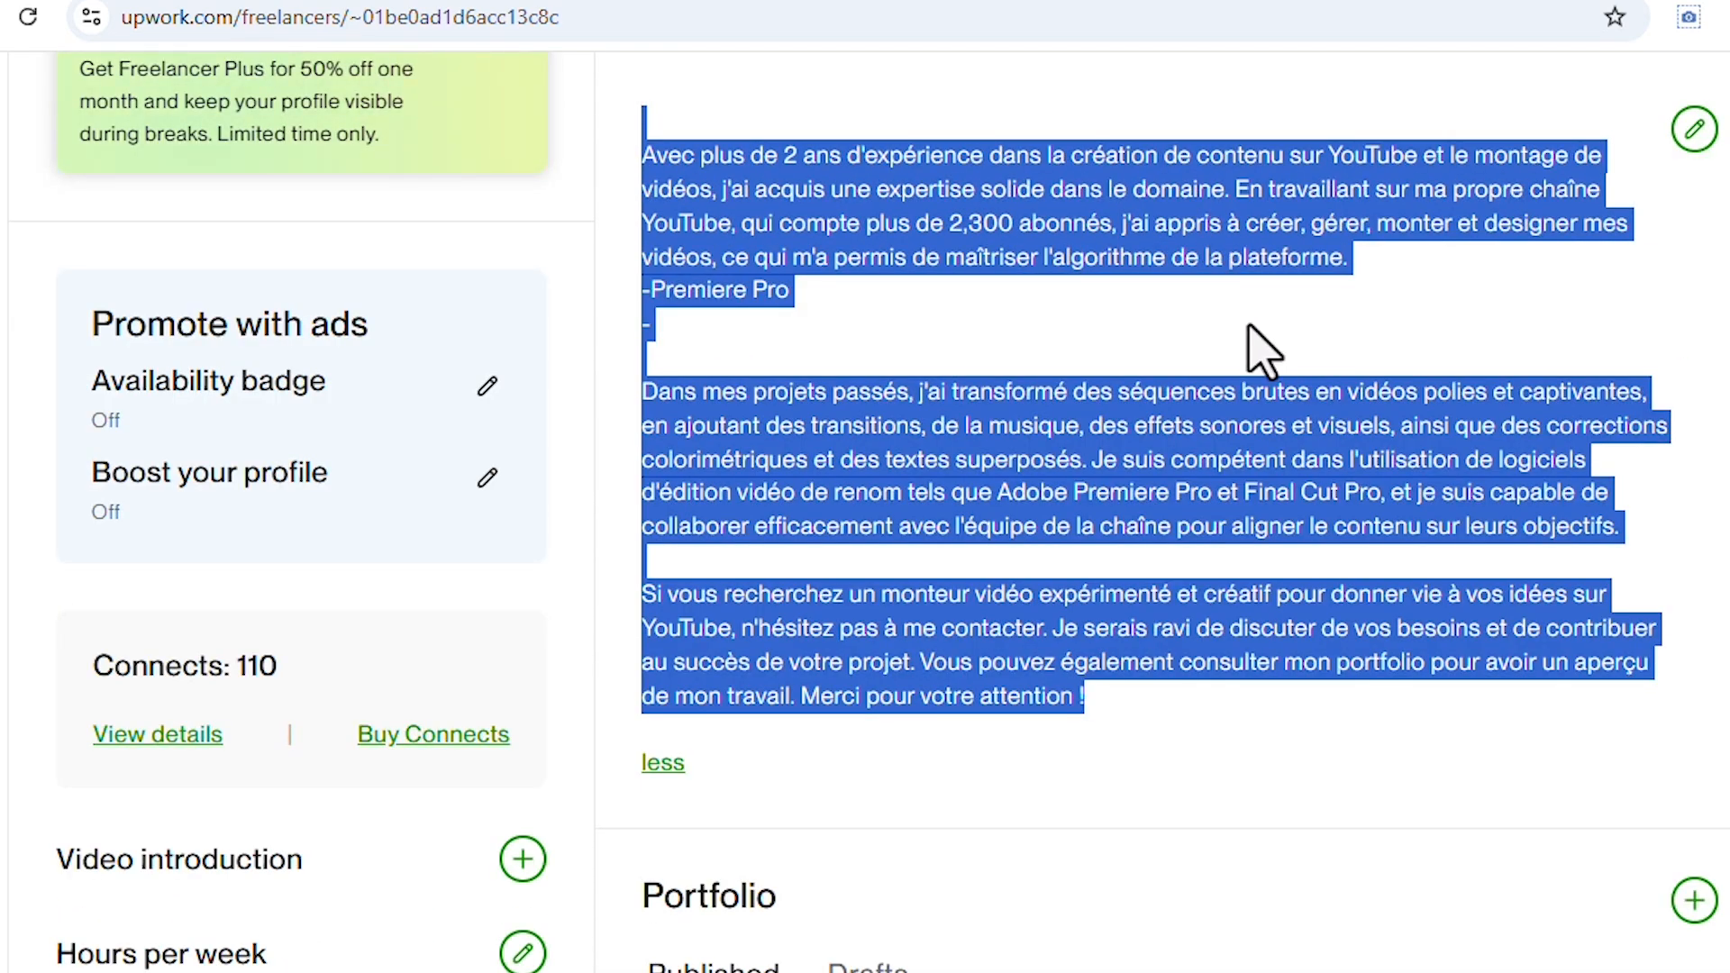
pyautogui.scroll(-5, 1261, 347)
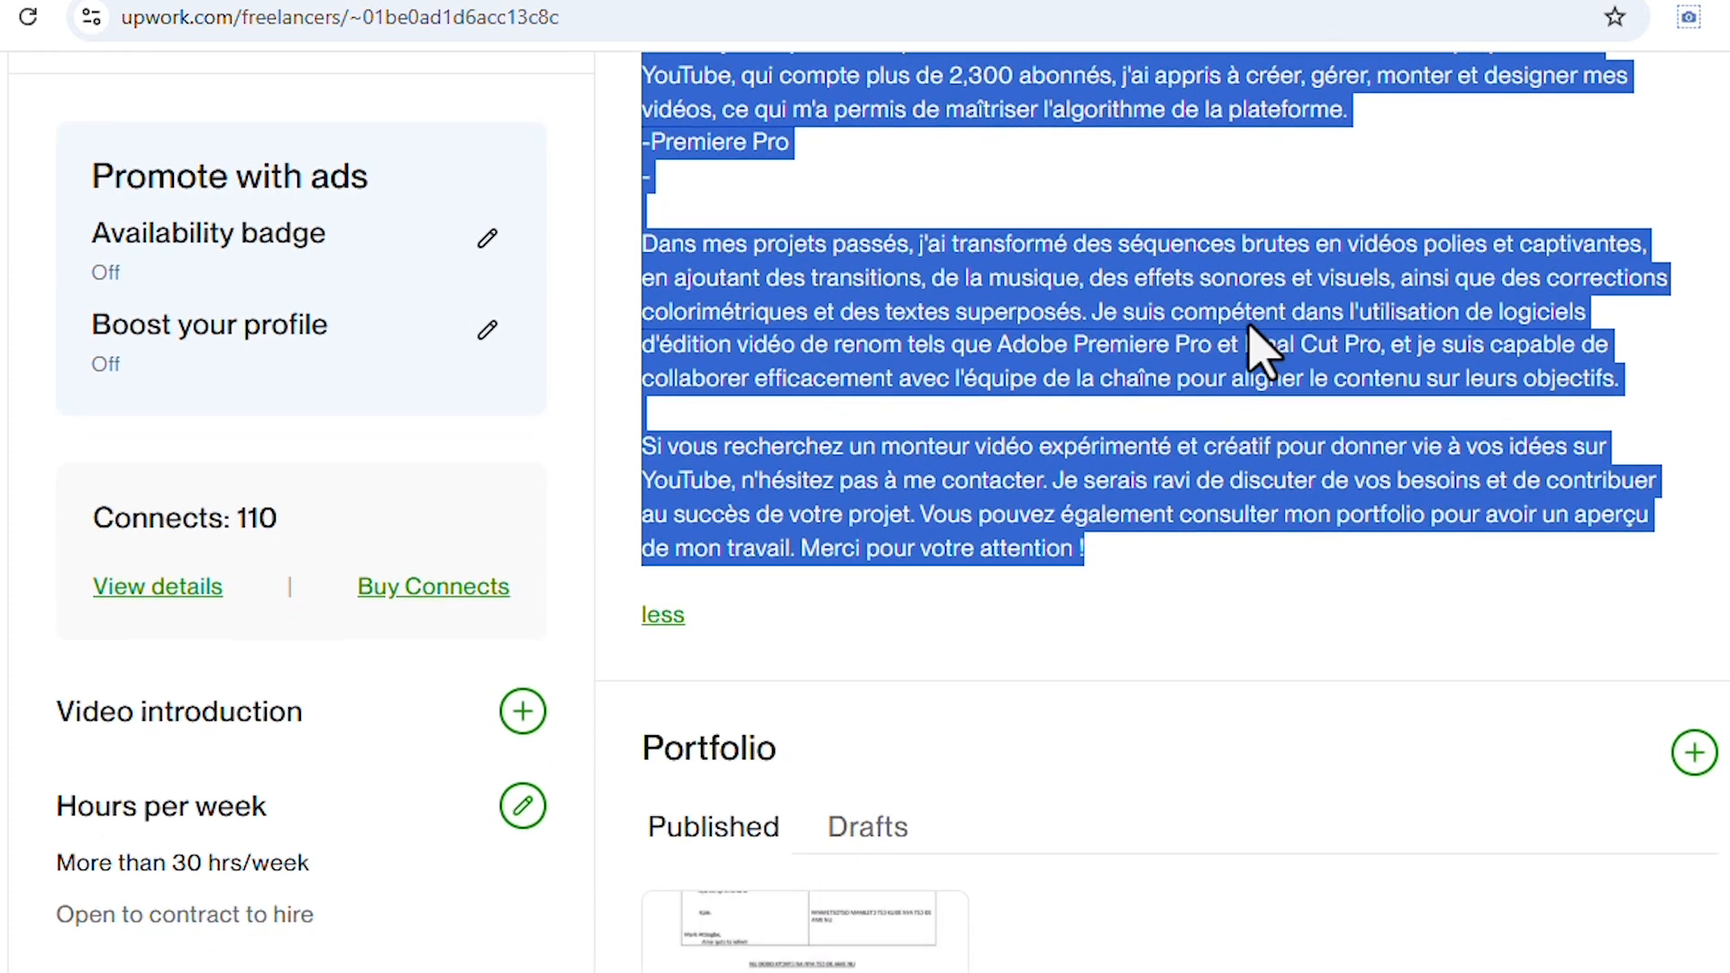
pyautogui.moveTo(911, 693)
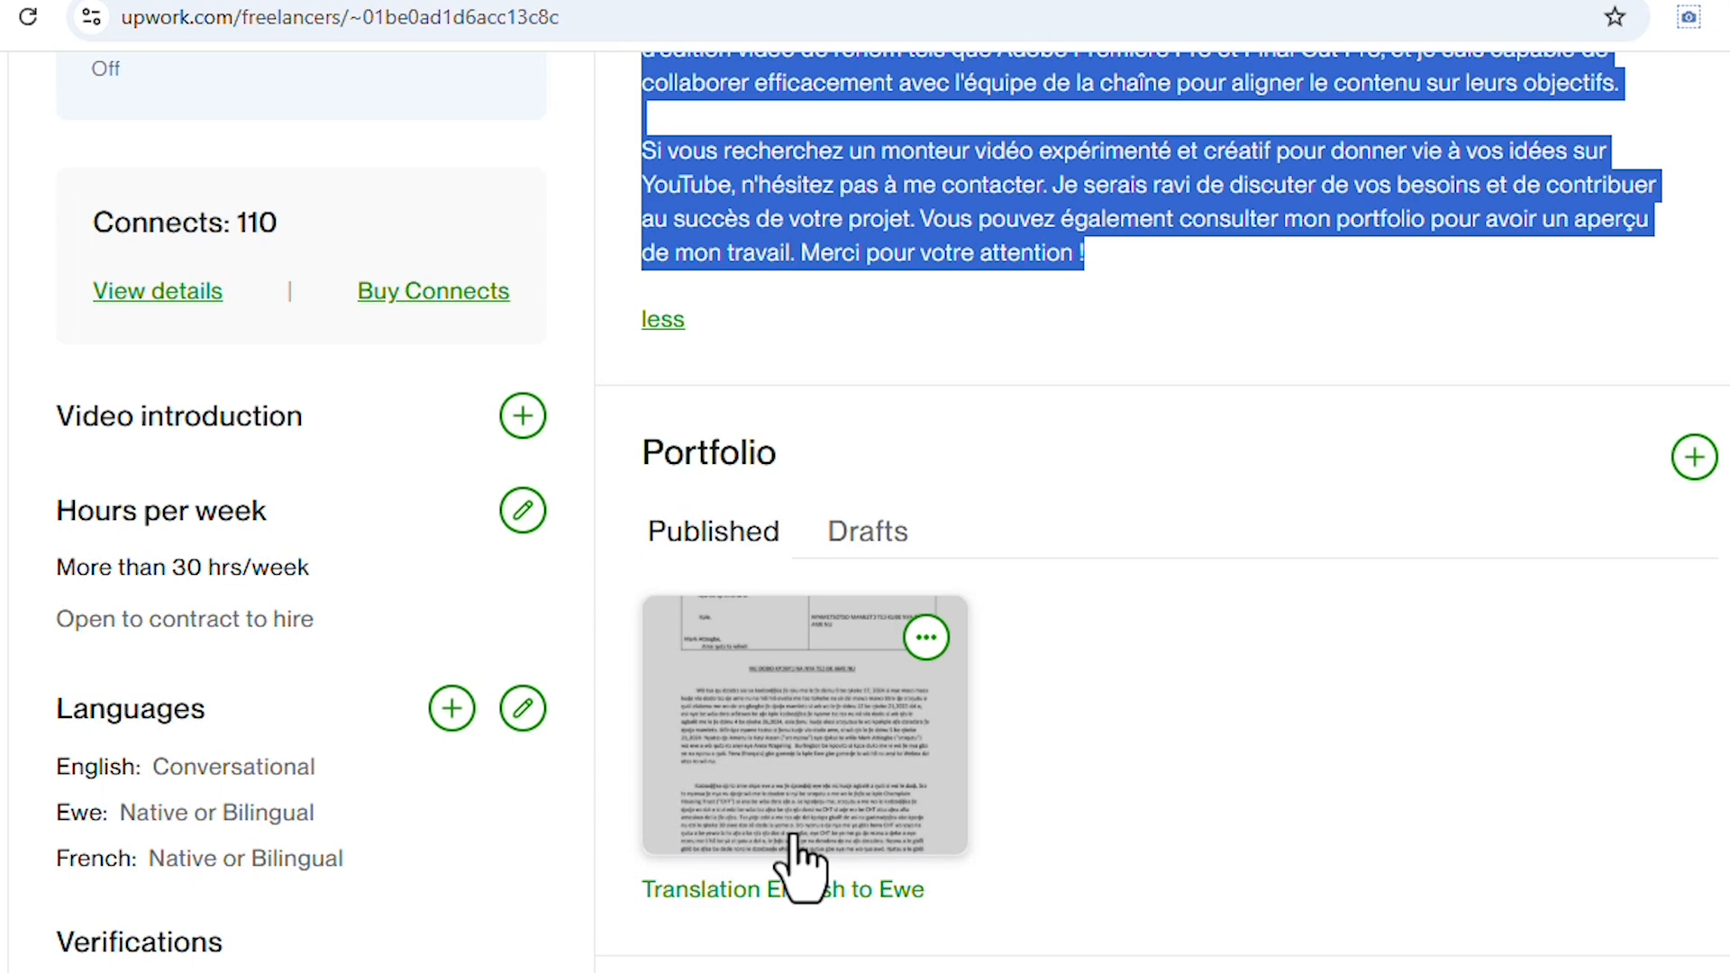
pyautogui.scroll(-3, 793, 856)
pyautogui.scroll(2, 802, 856)
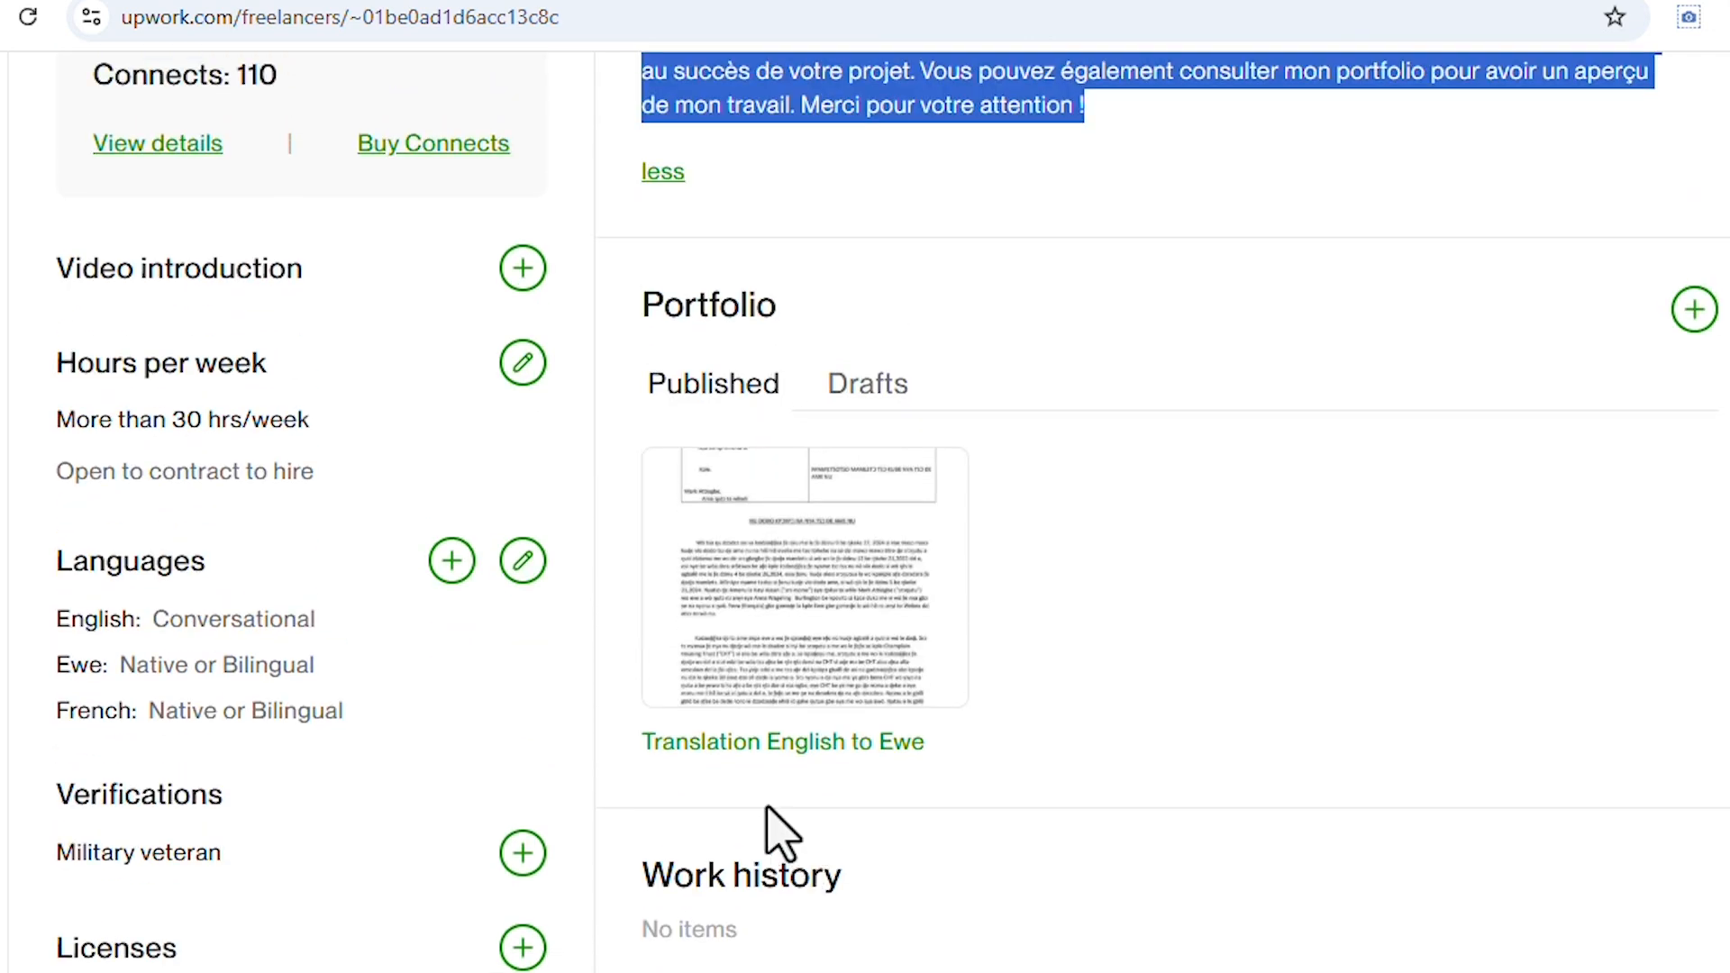
# Step: Open the form for a new portfolio project, try to continue with its fields empty, and close it without saving
pyautogui.click(1702, 322)
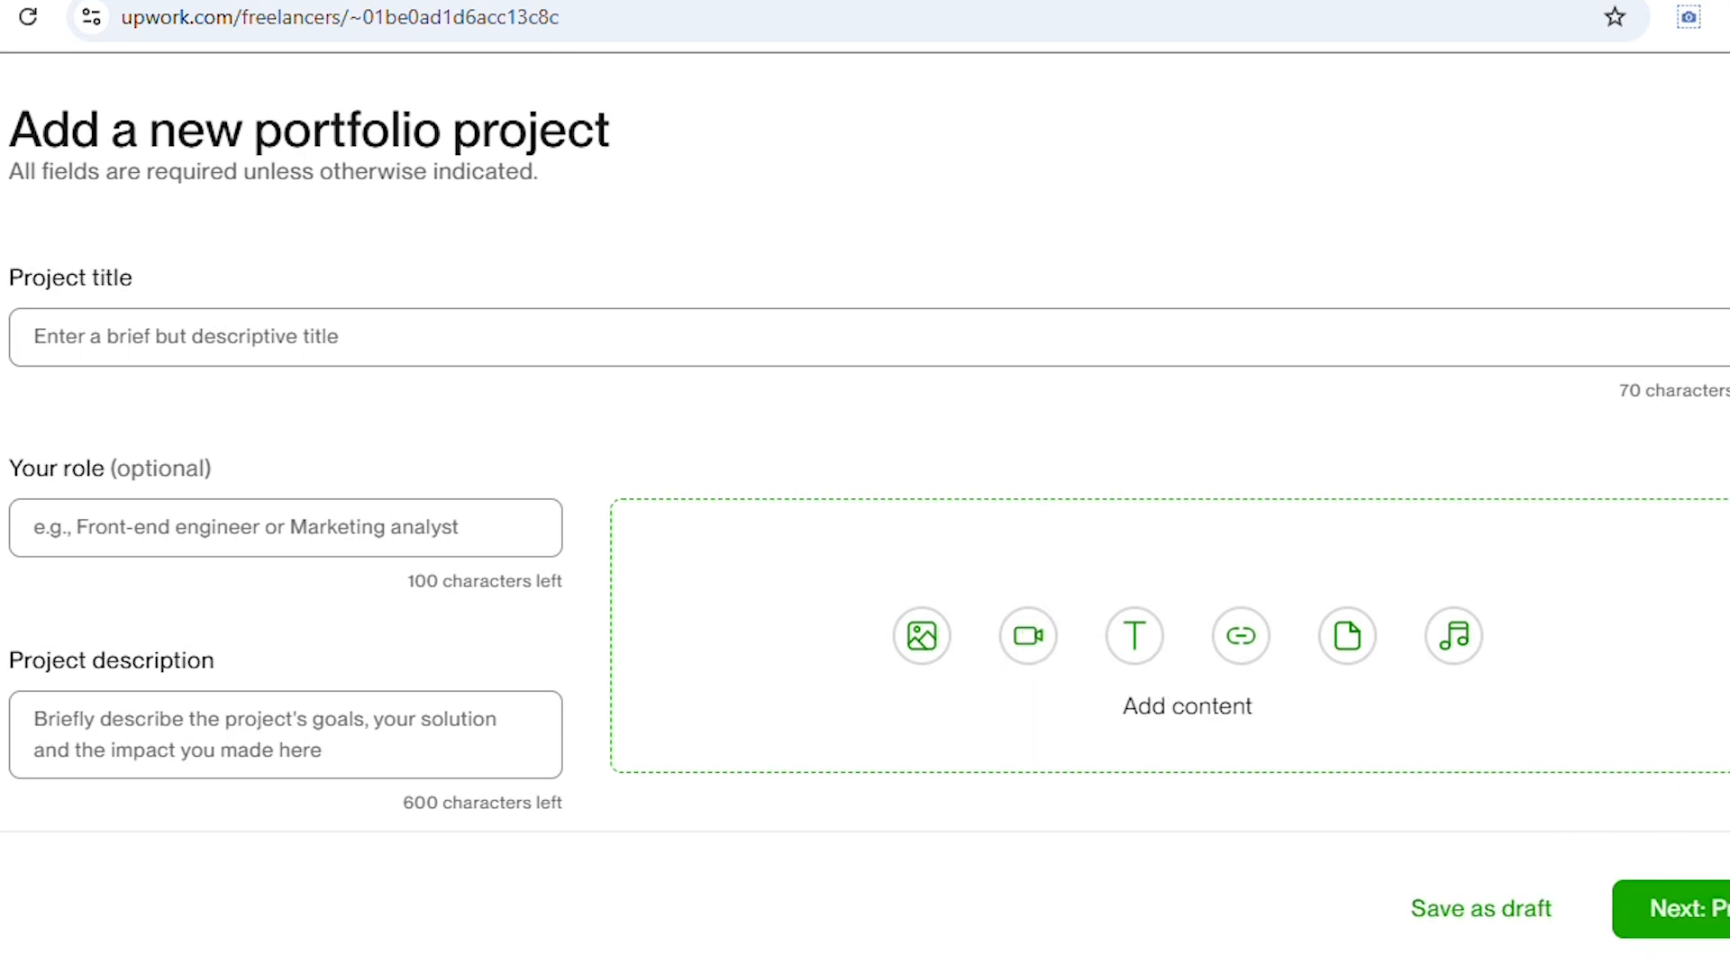
pyautogui.click(1671, 908)
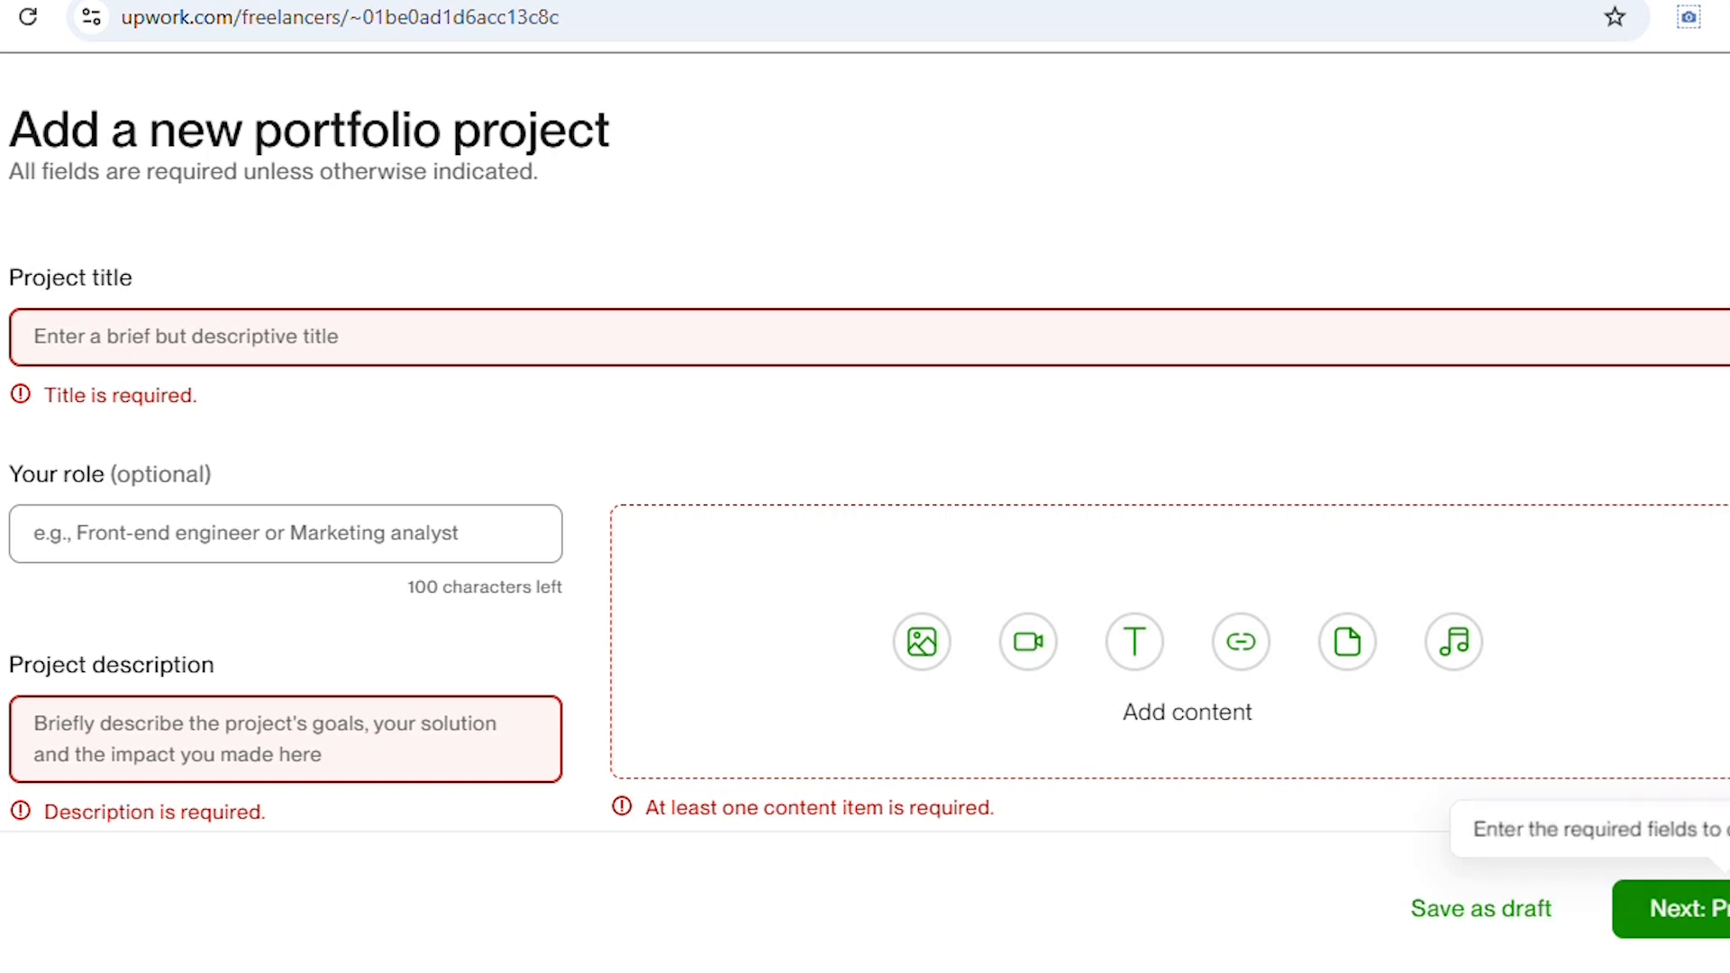
pyautogui.press('Escape')
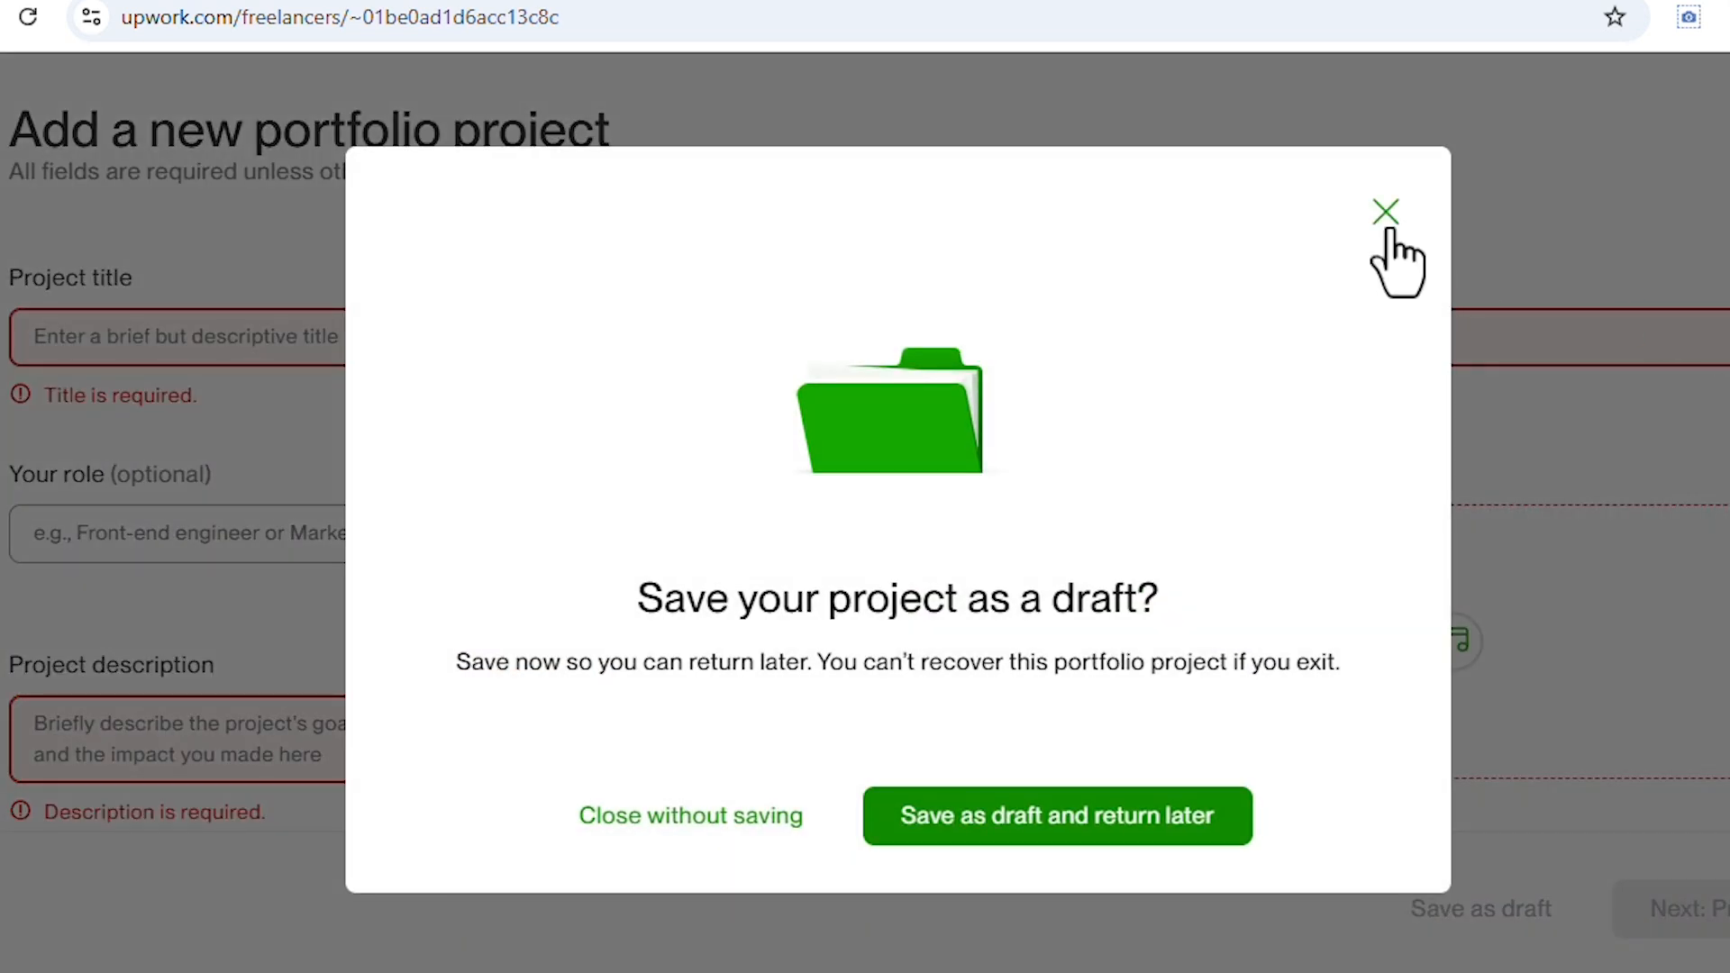
pyautogui.click(1386, 214)
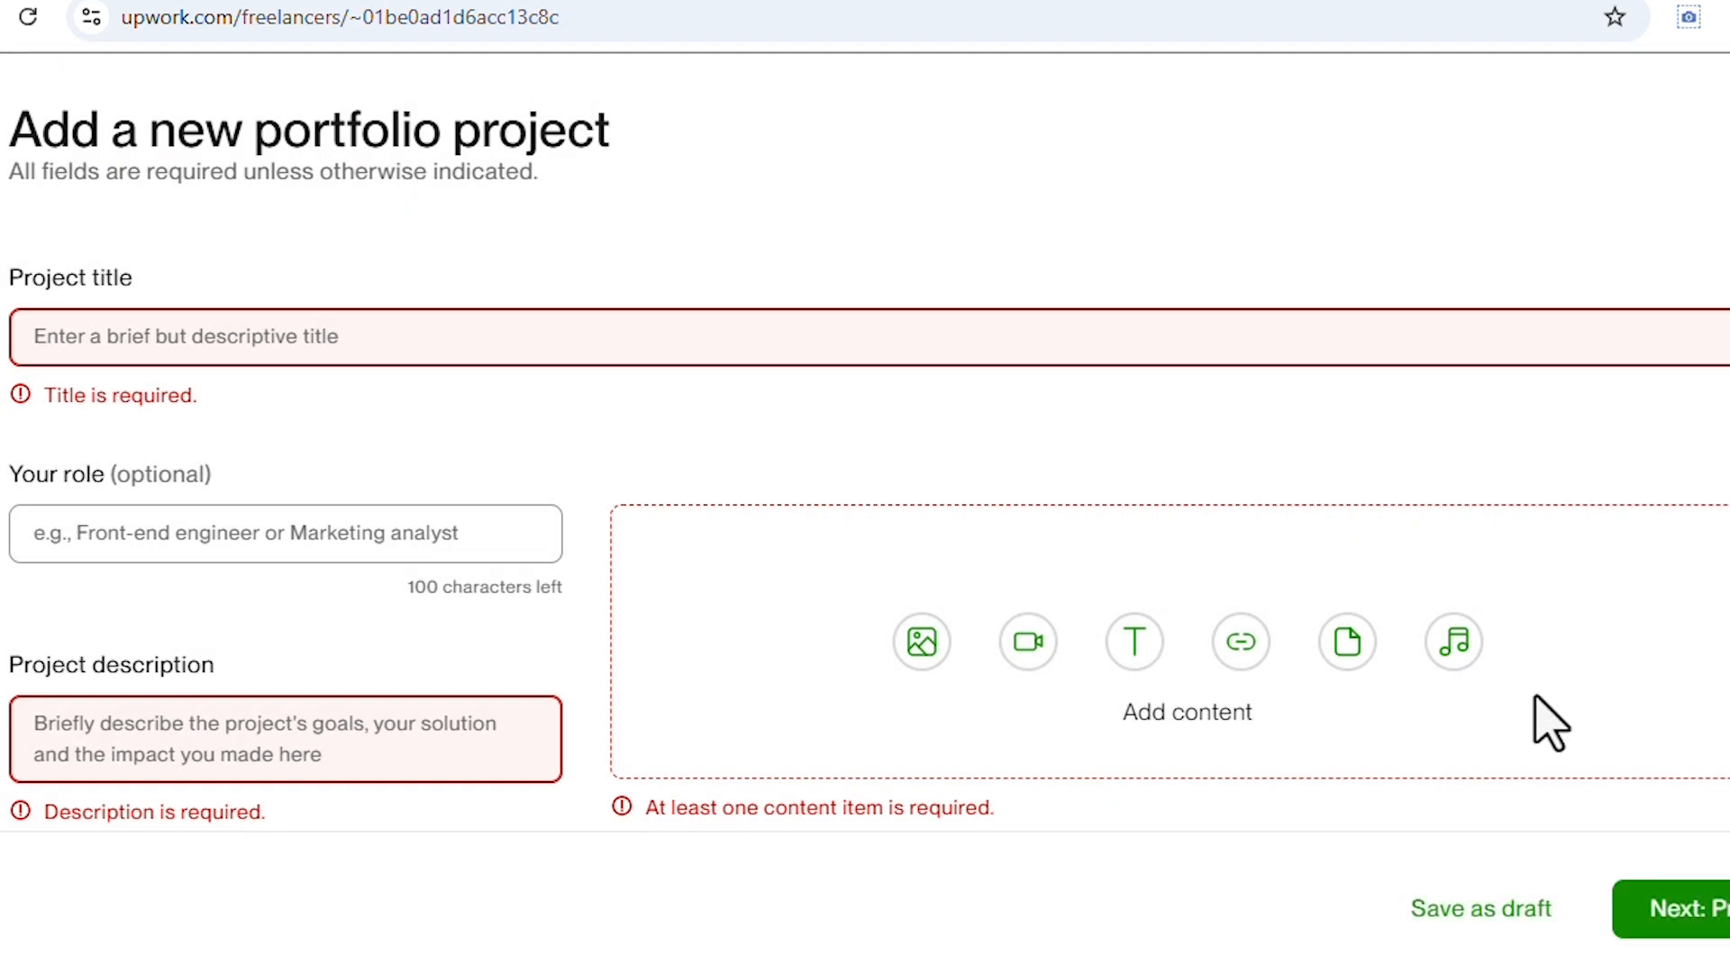
pyautogui.click(1434, 914)
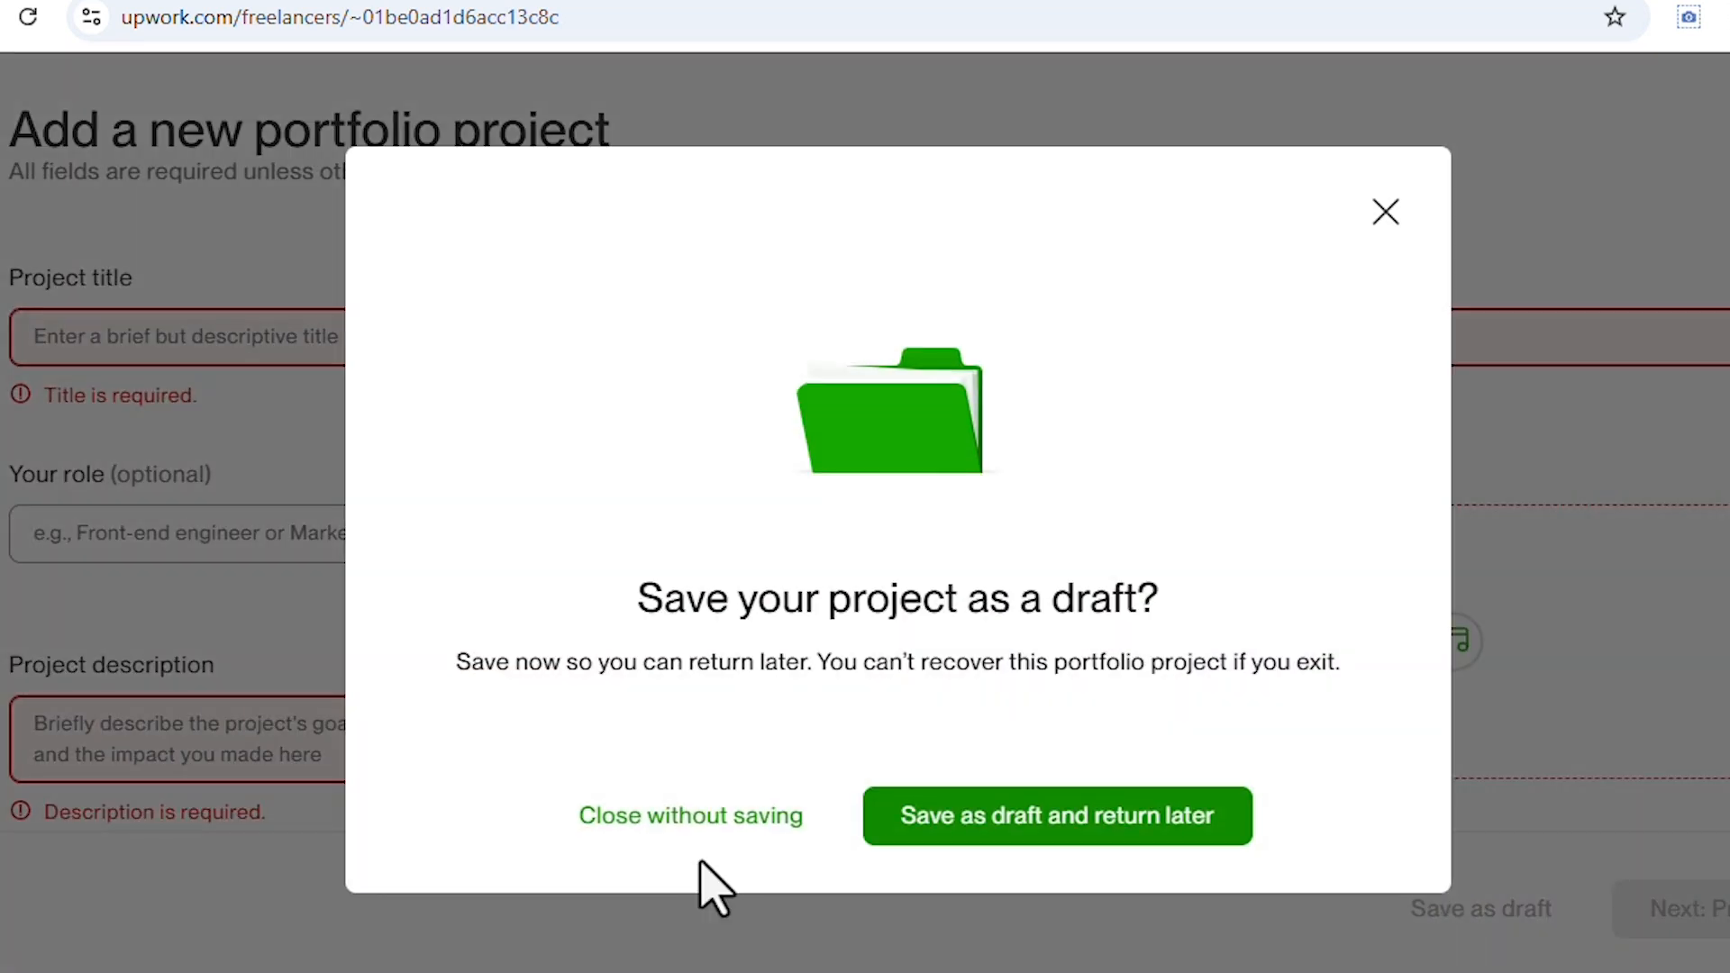
pyautogui.click(677, 817)
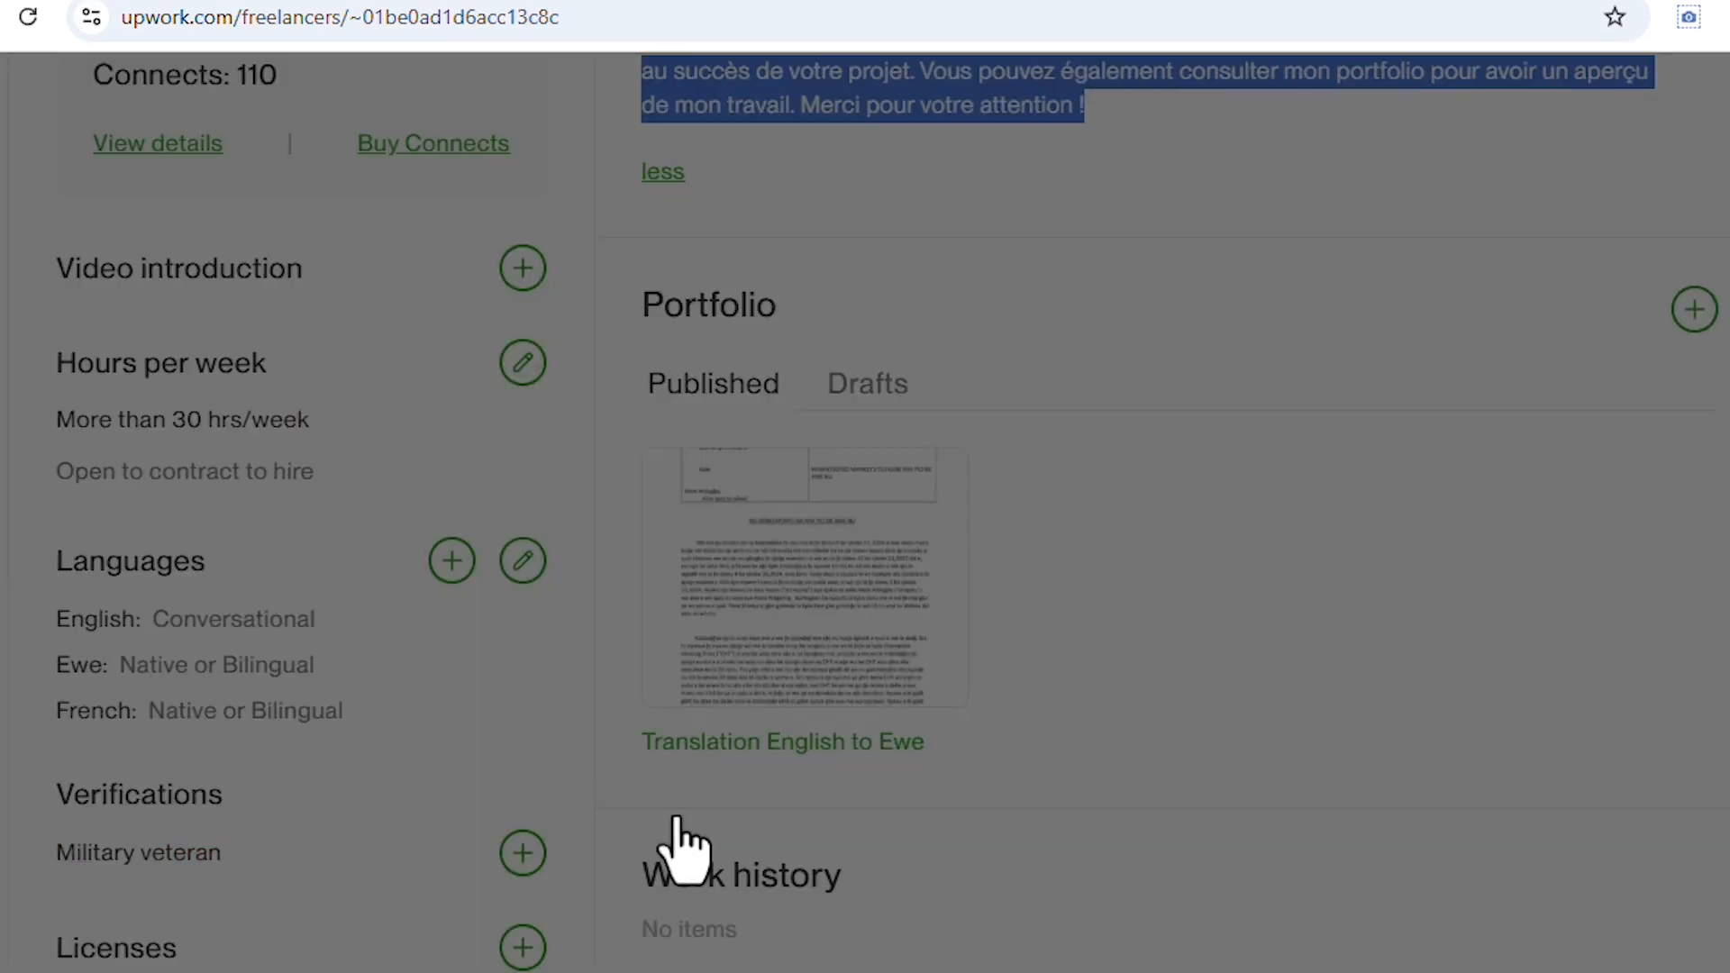
# Step: Look over the profile's header and title, then open the Find work page down to the job search and suggested jobs
pyautogui.scroll(3, 865, 576)
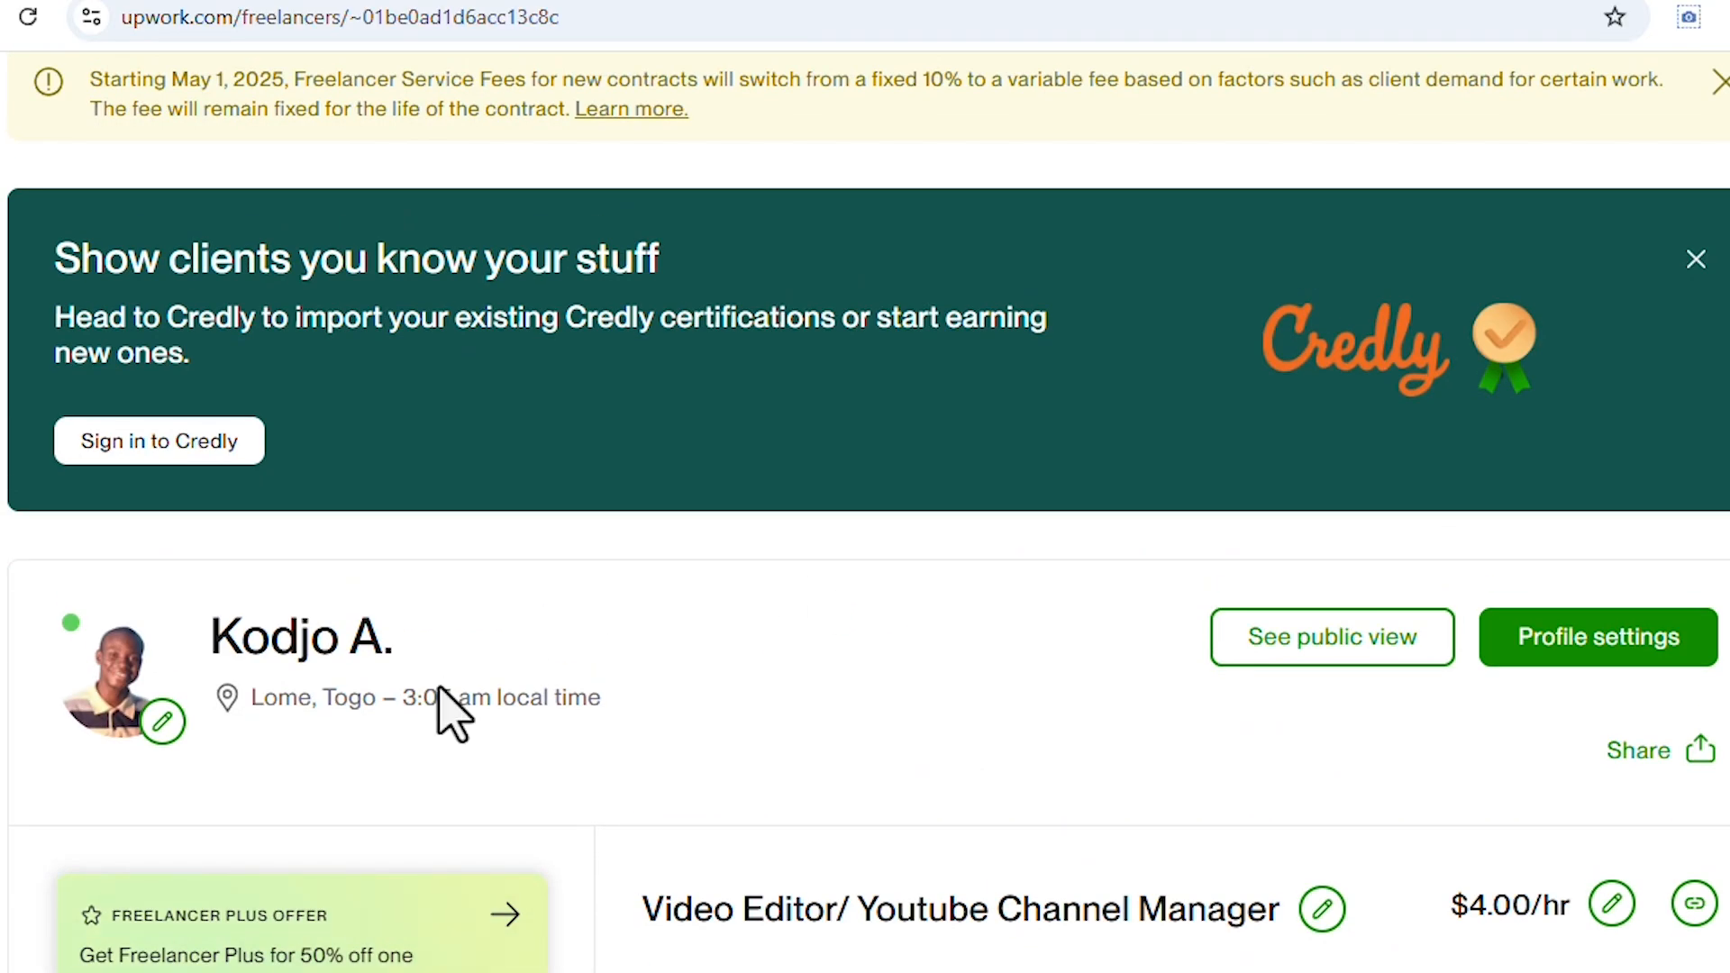
pyautogui.scroll(-3, 99, 703)
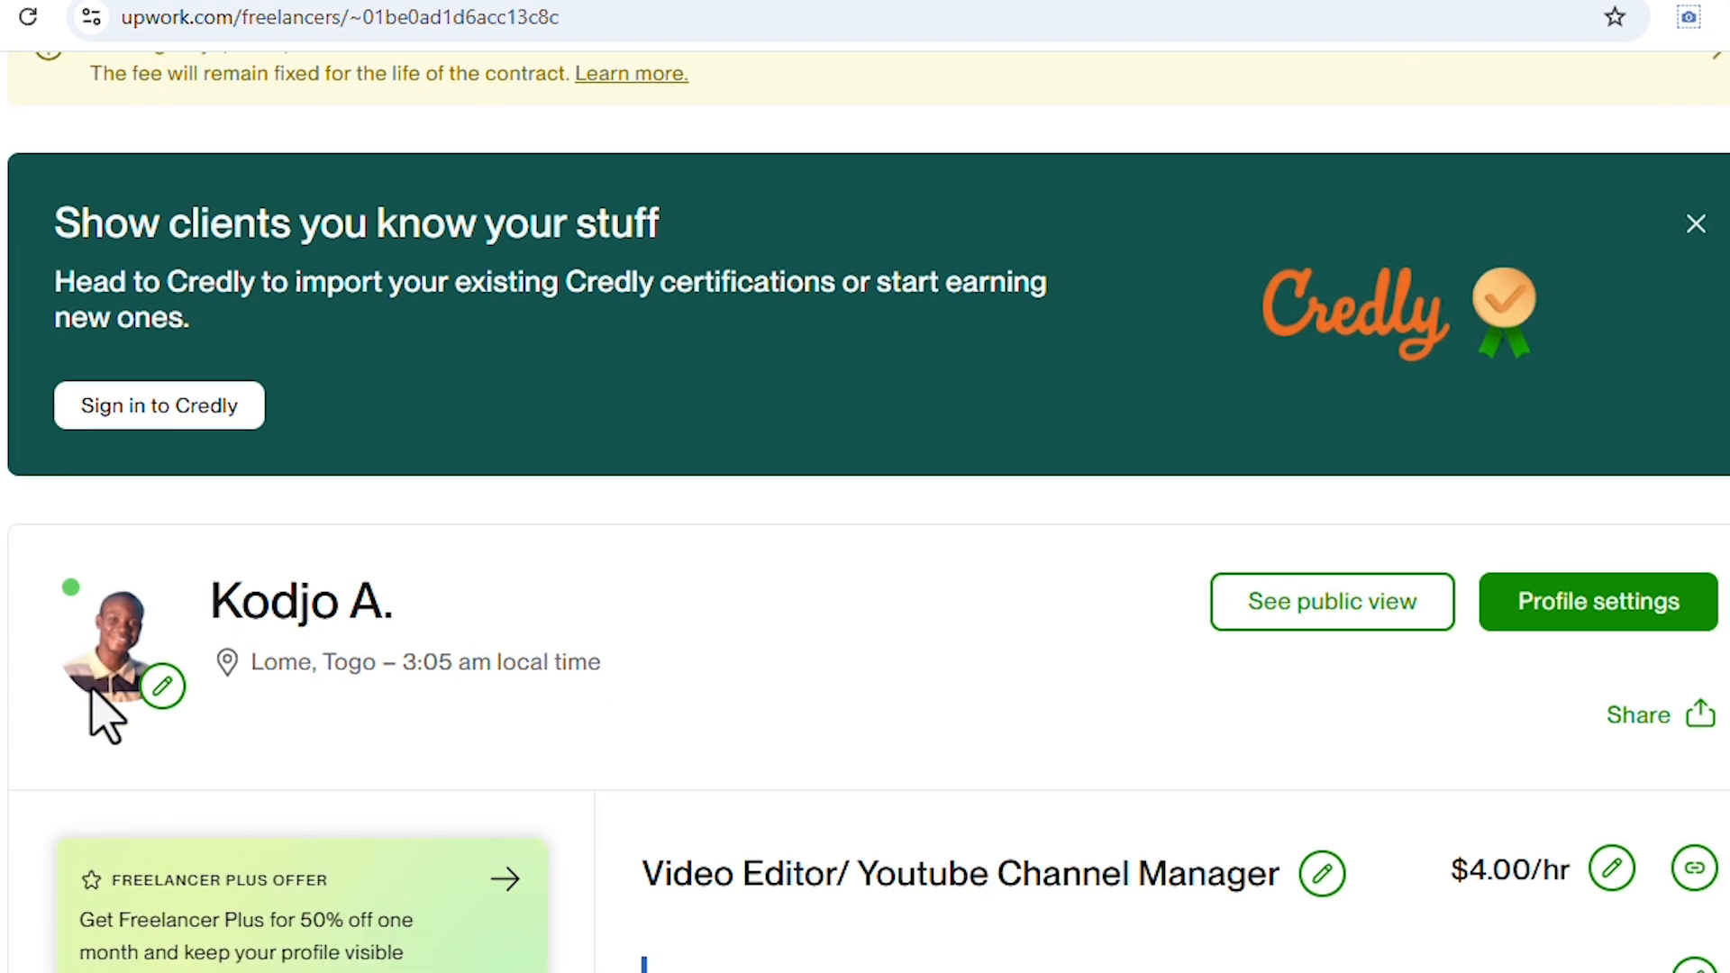
pyautogui.scroll(-3, 1363, 651)
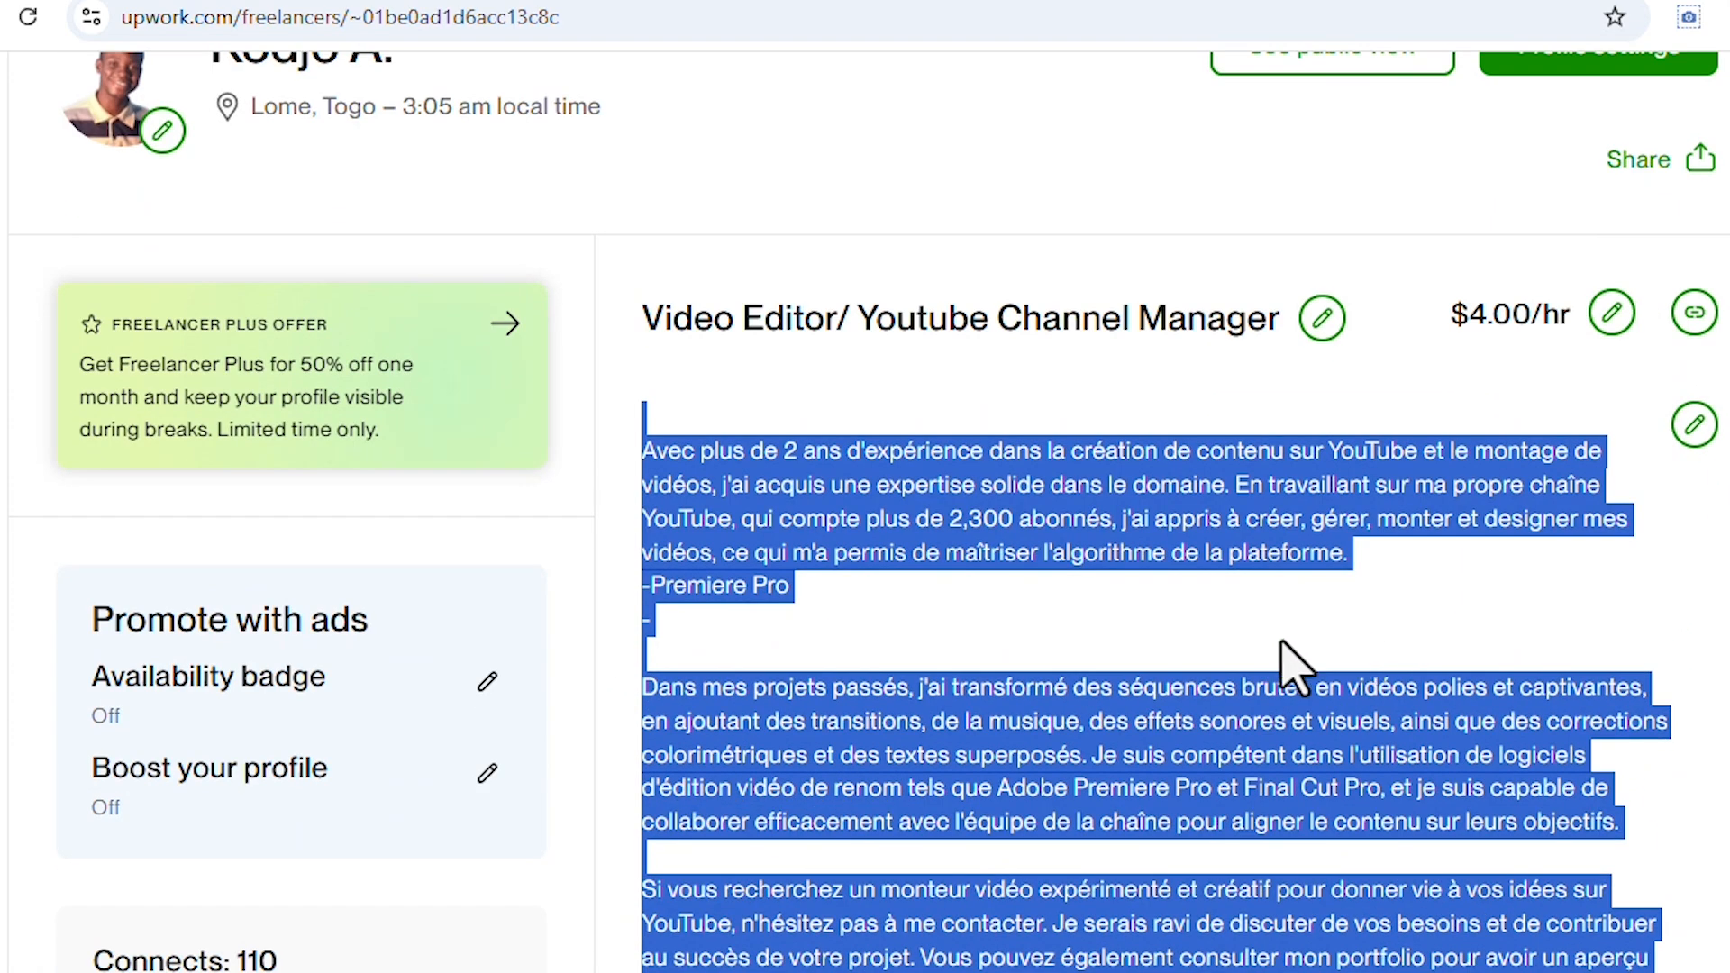
pyautogui.scroll(8, 1266, 666)
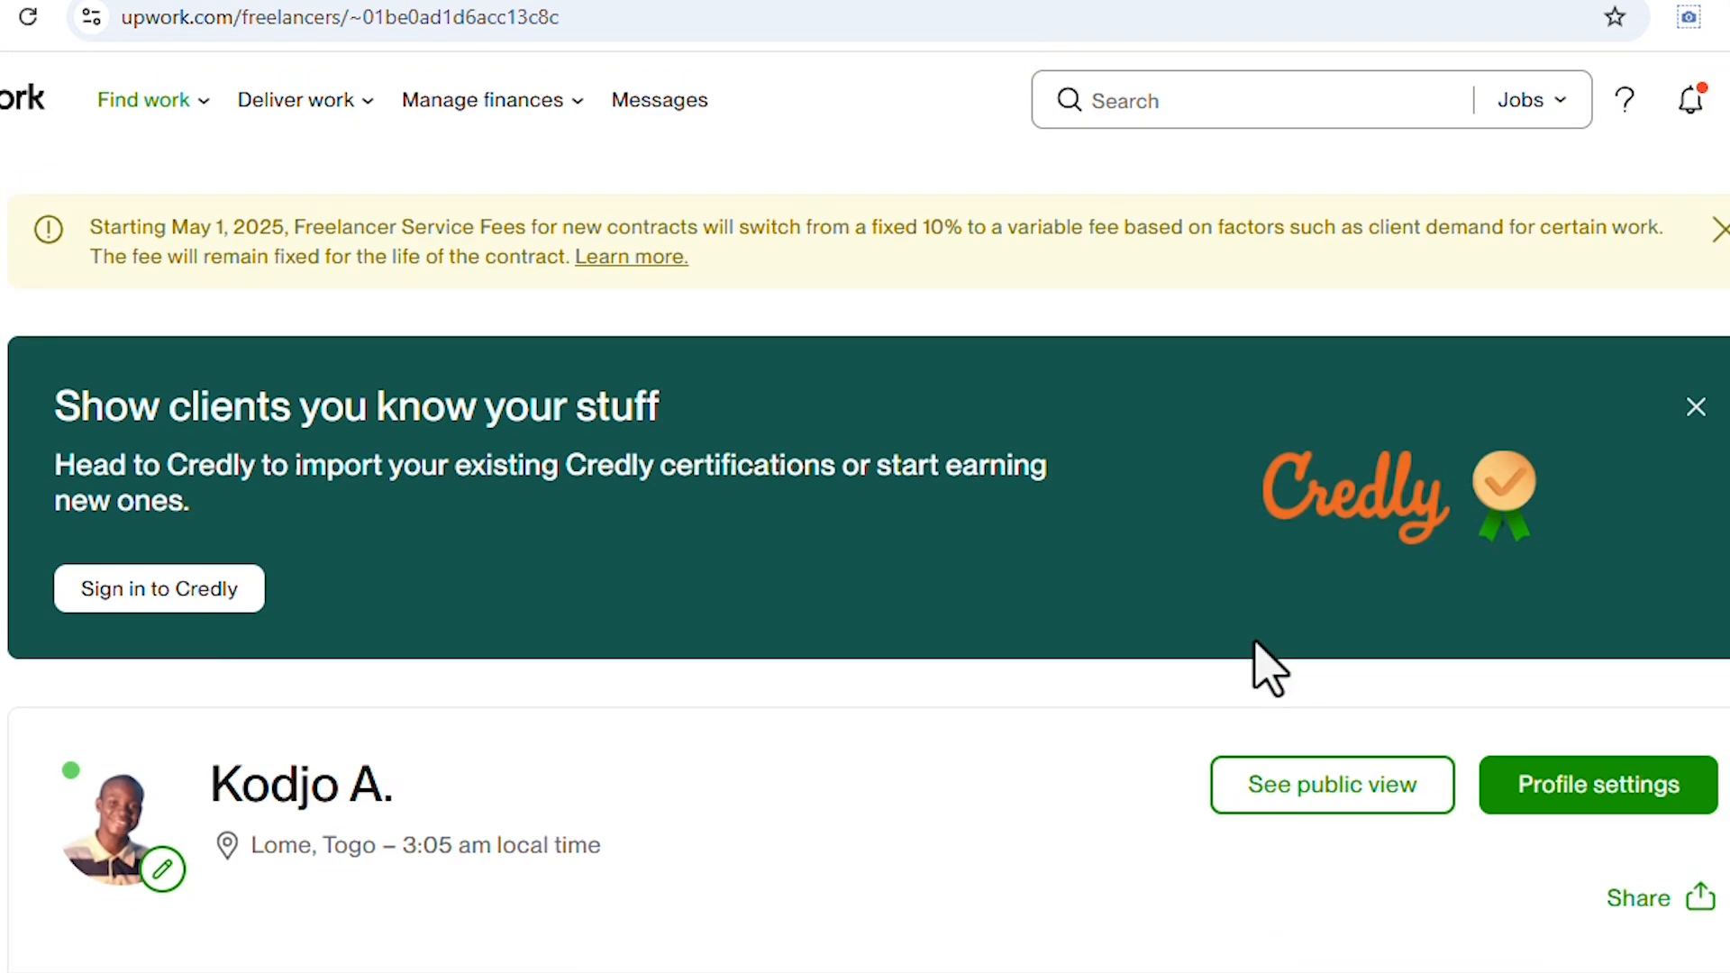
pyautogui.moveTo(154, 107)
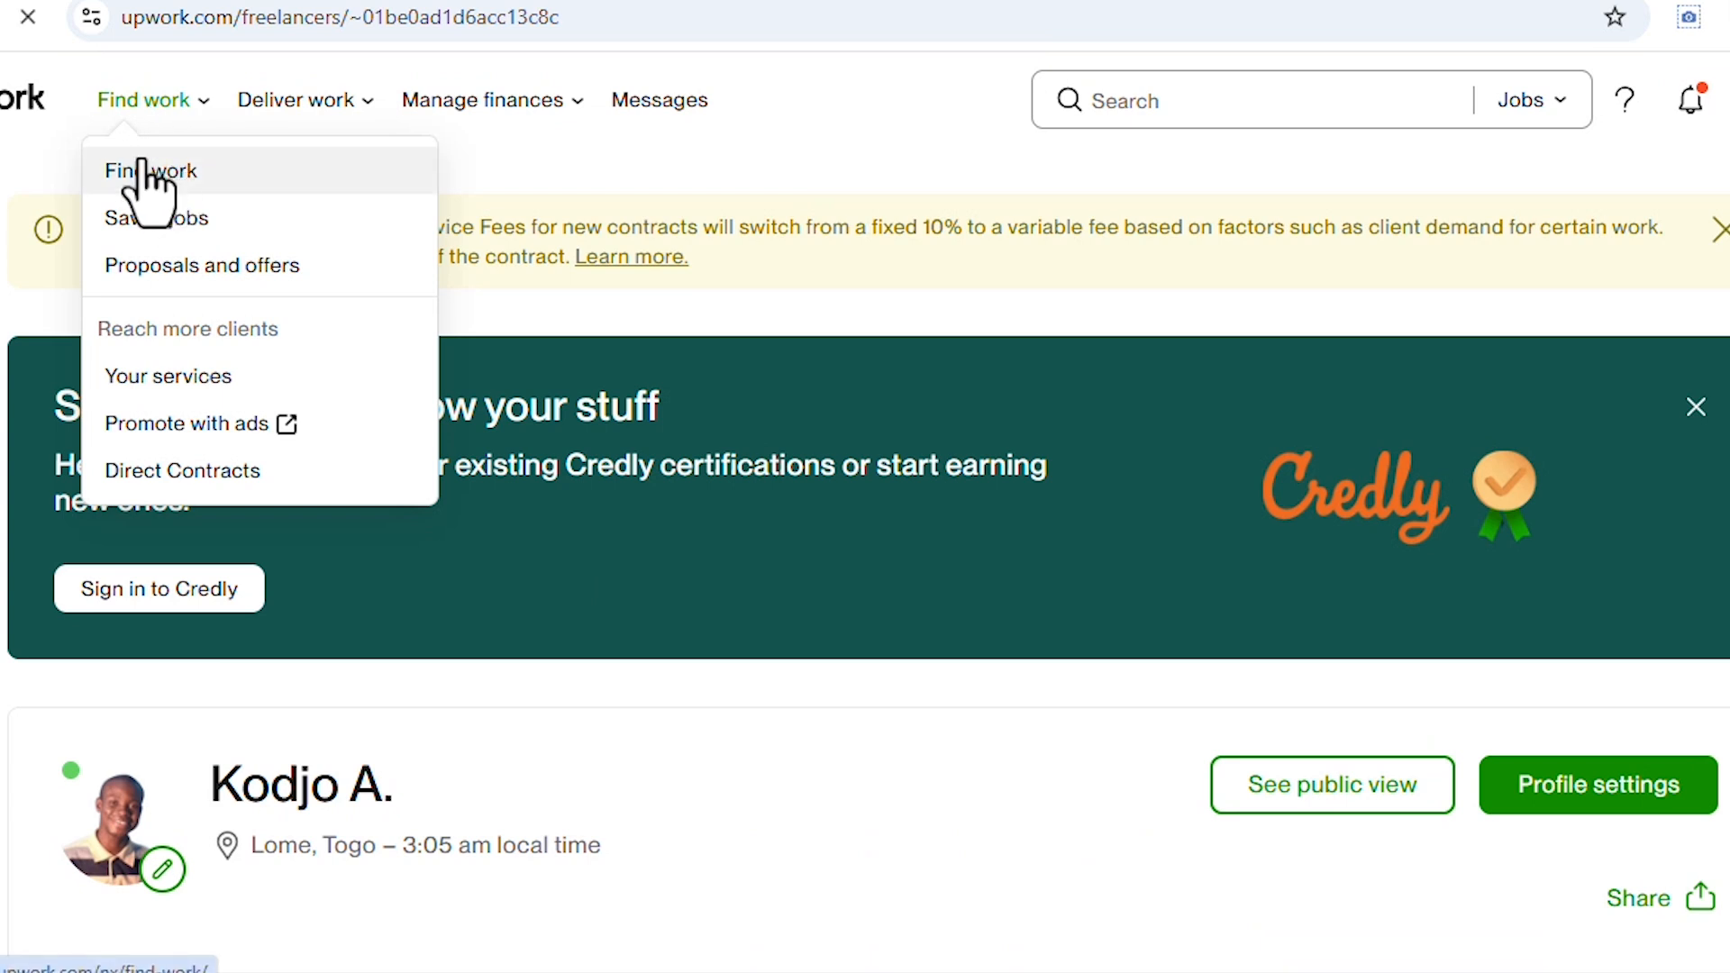
pyautogui.click(142, 167)
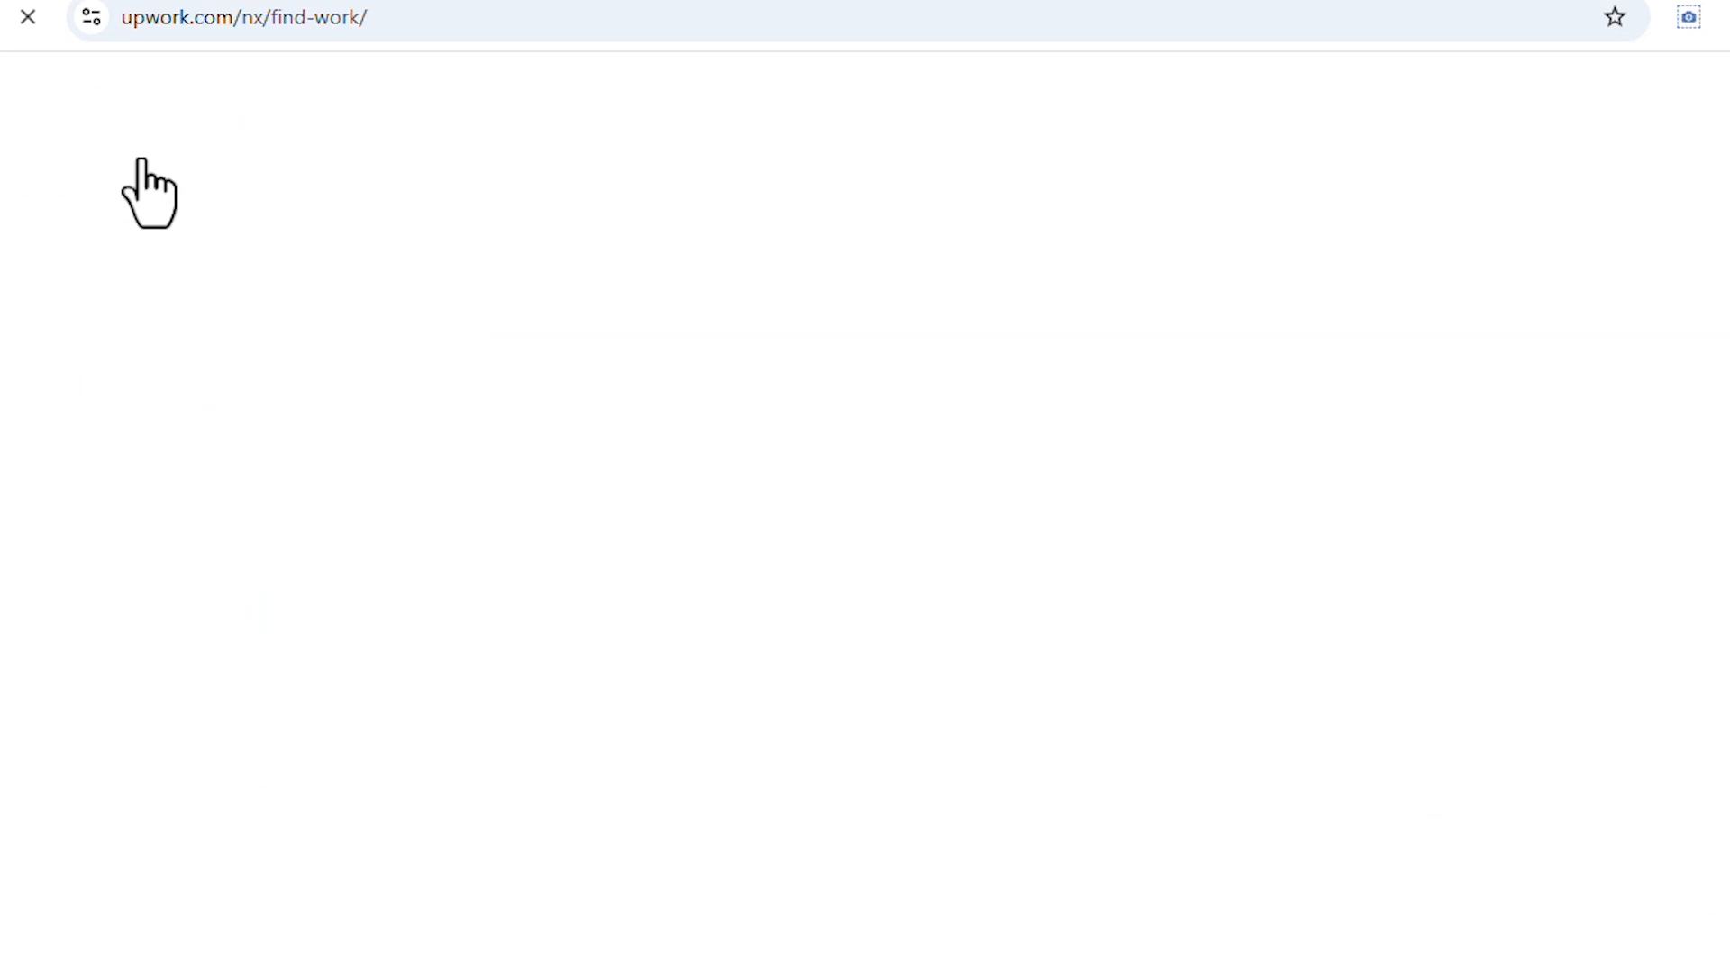
pyautogui.scroll(-1, 678, 480)
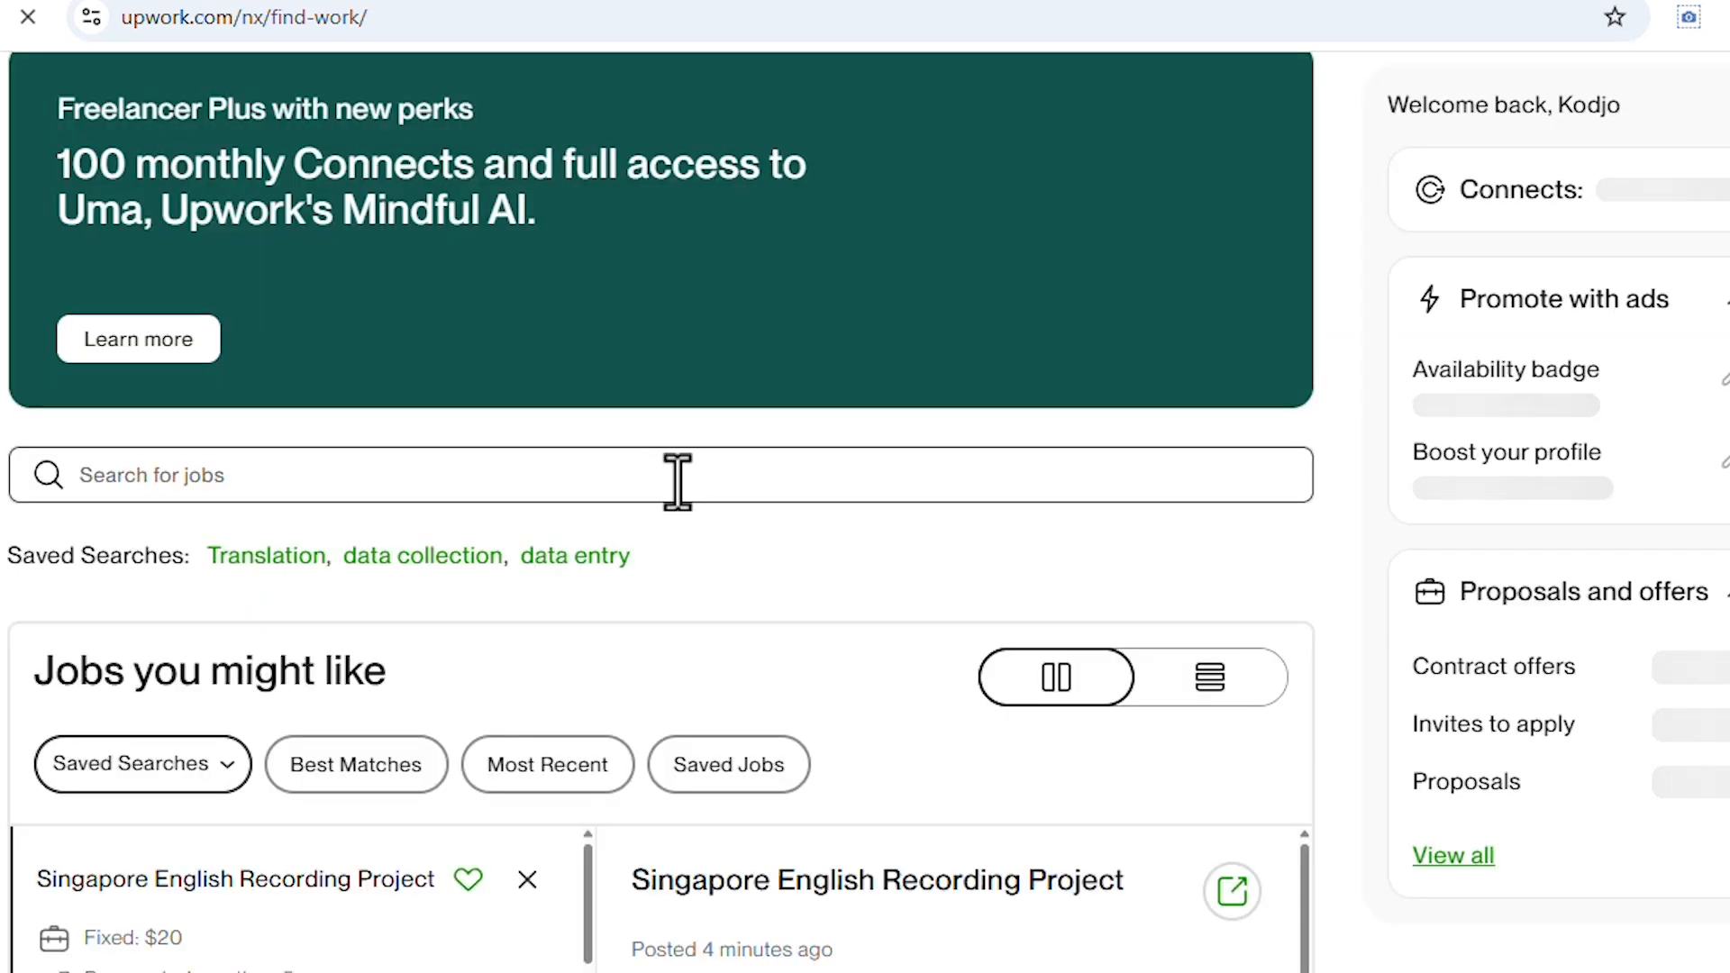
# Step: Search for jobs by entering "YouTube ma" and choosing the suggested term "youtube marketing"
pyautogui.click(677, 480)
pyautogui.write('youtu')
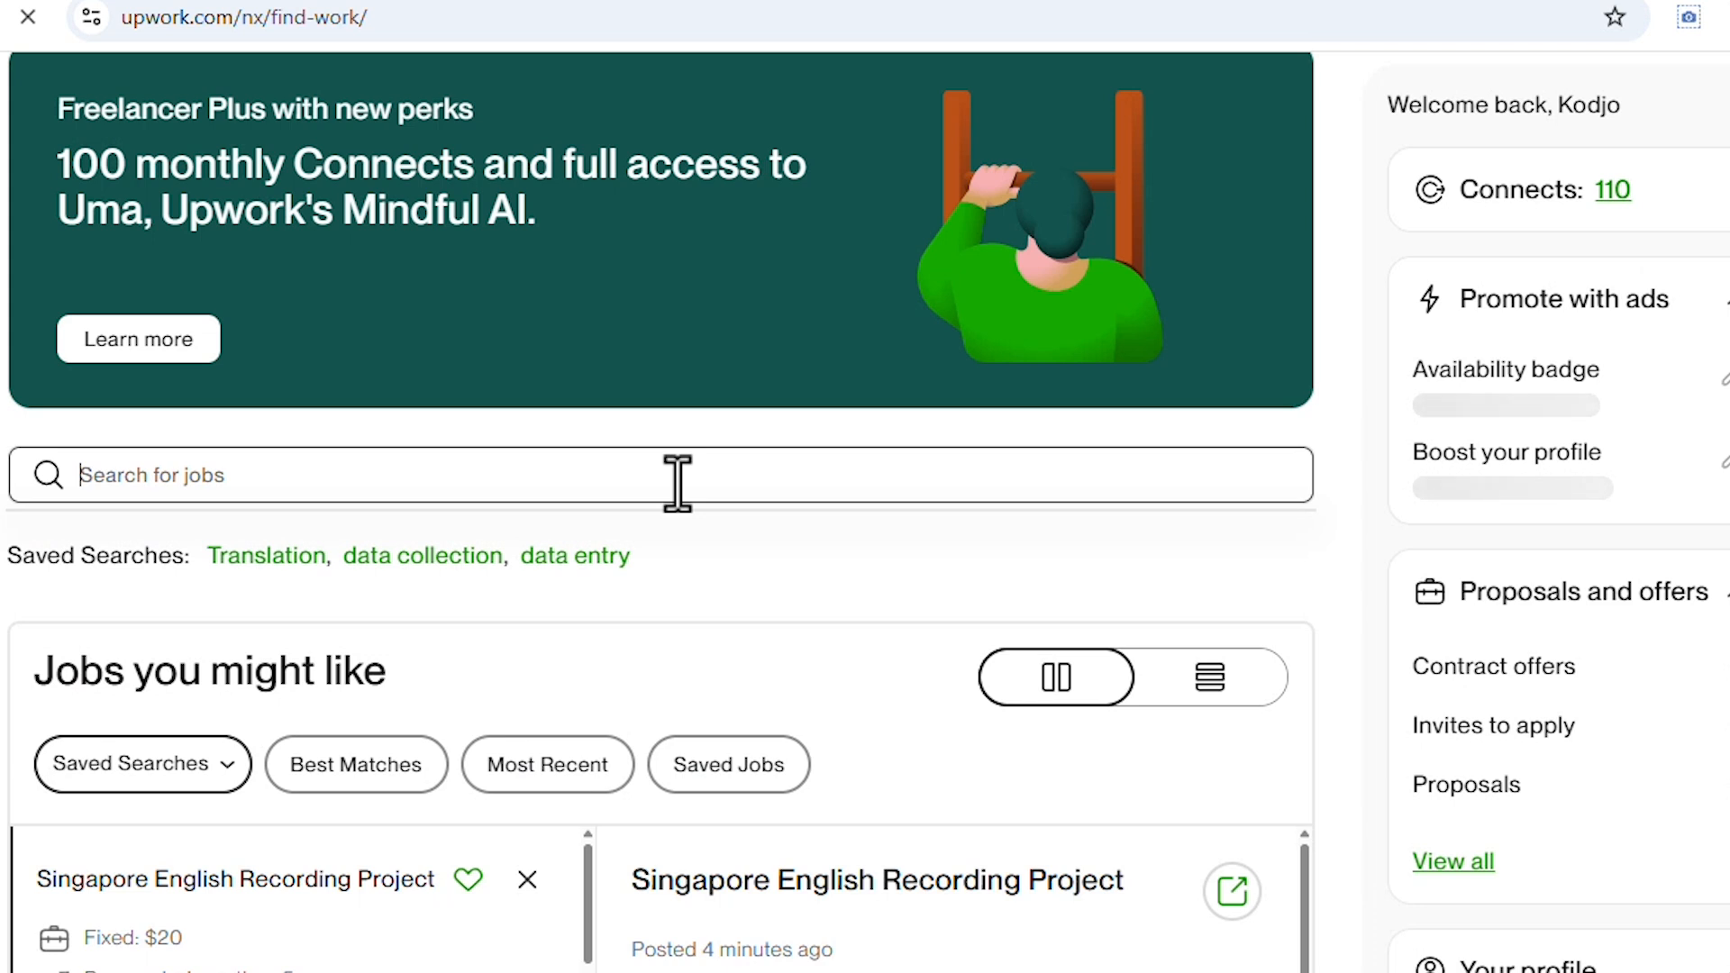
pyautogui.write('ma')
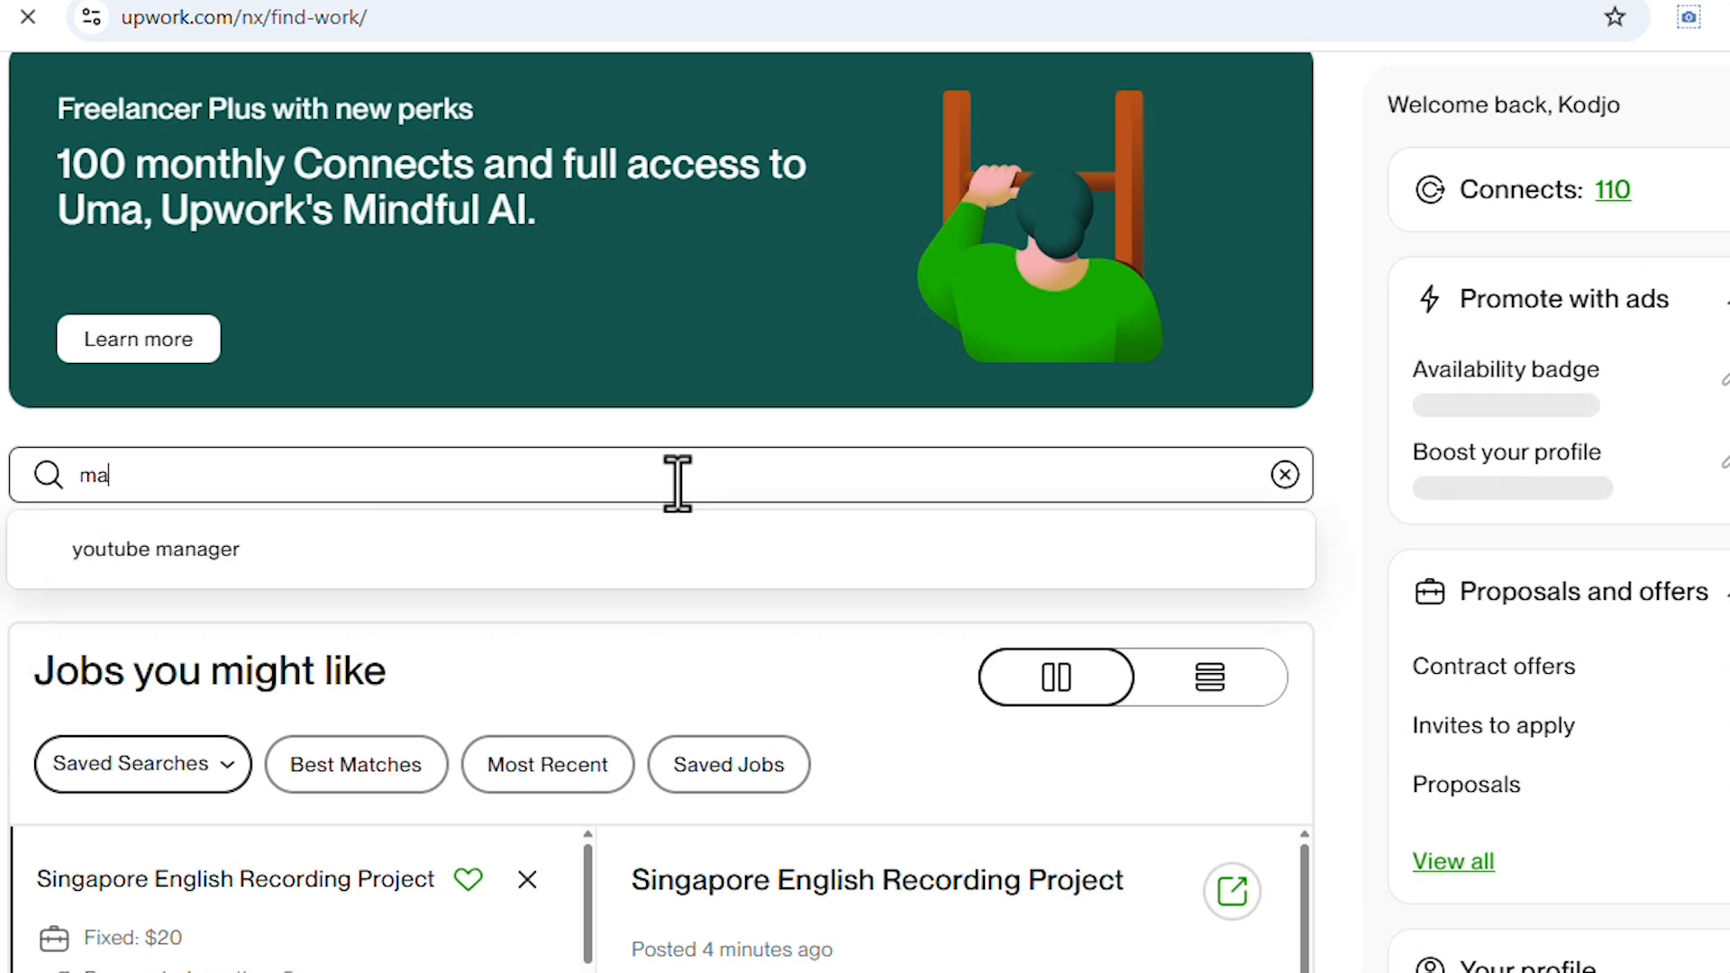
pyautogui.write('mY')
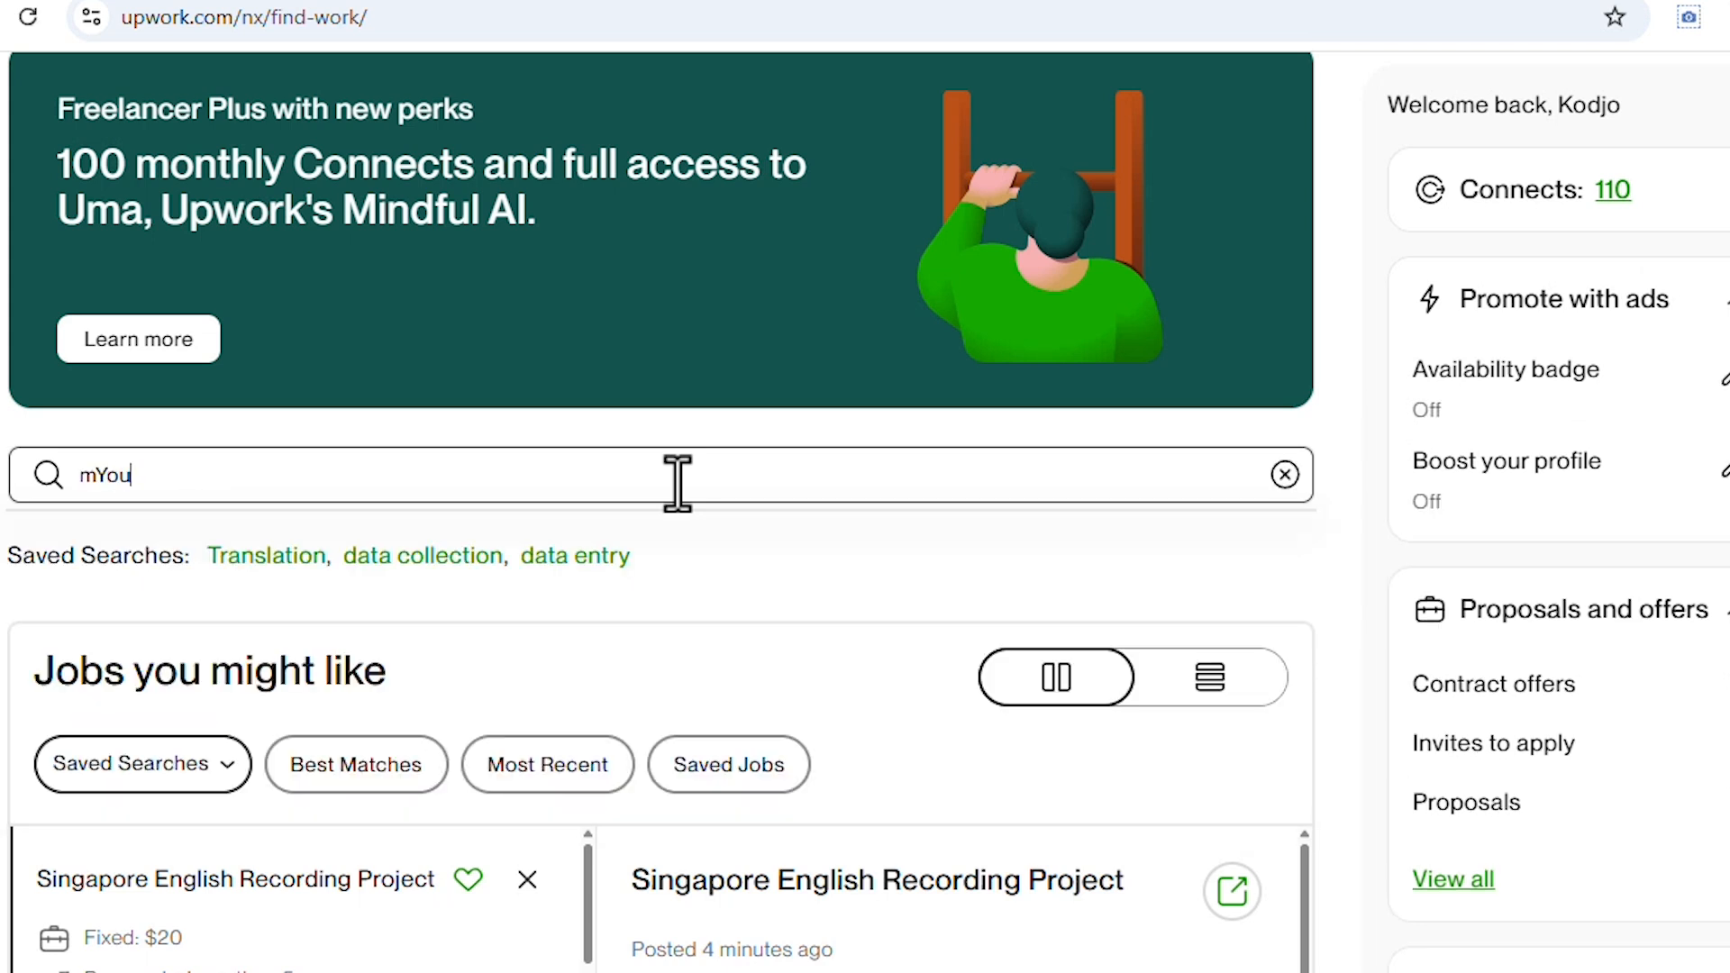
pyautogui.write('ou')
pyautogui.press('BackSpace')
pyautogui.press('BackSpace')
pyautogui.press('BackSpace')
pyautogui.press('BackSpace')
pyautogui.write('YouTu')
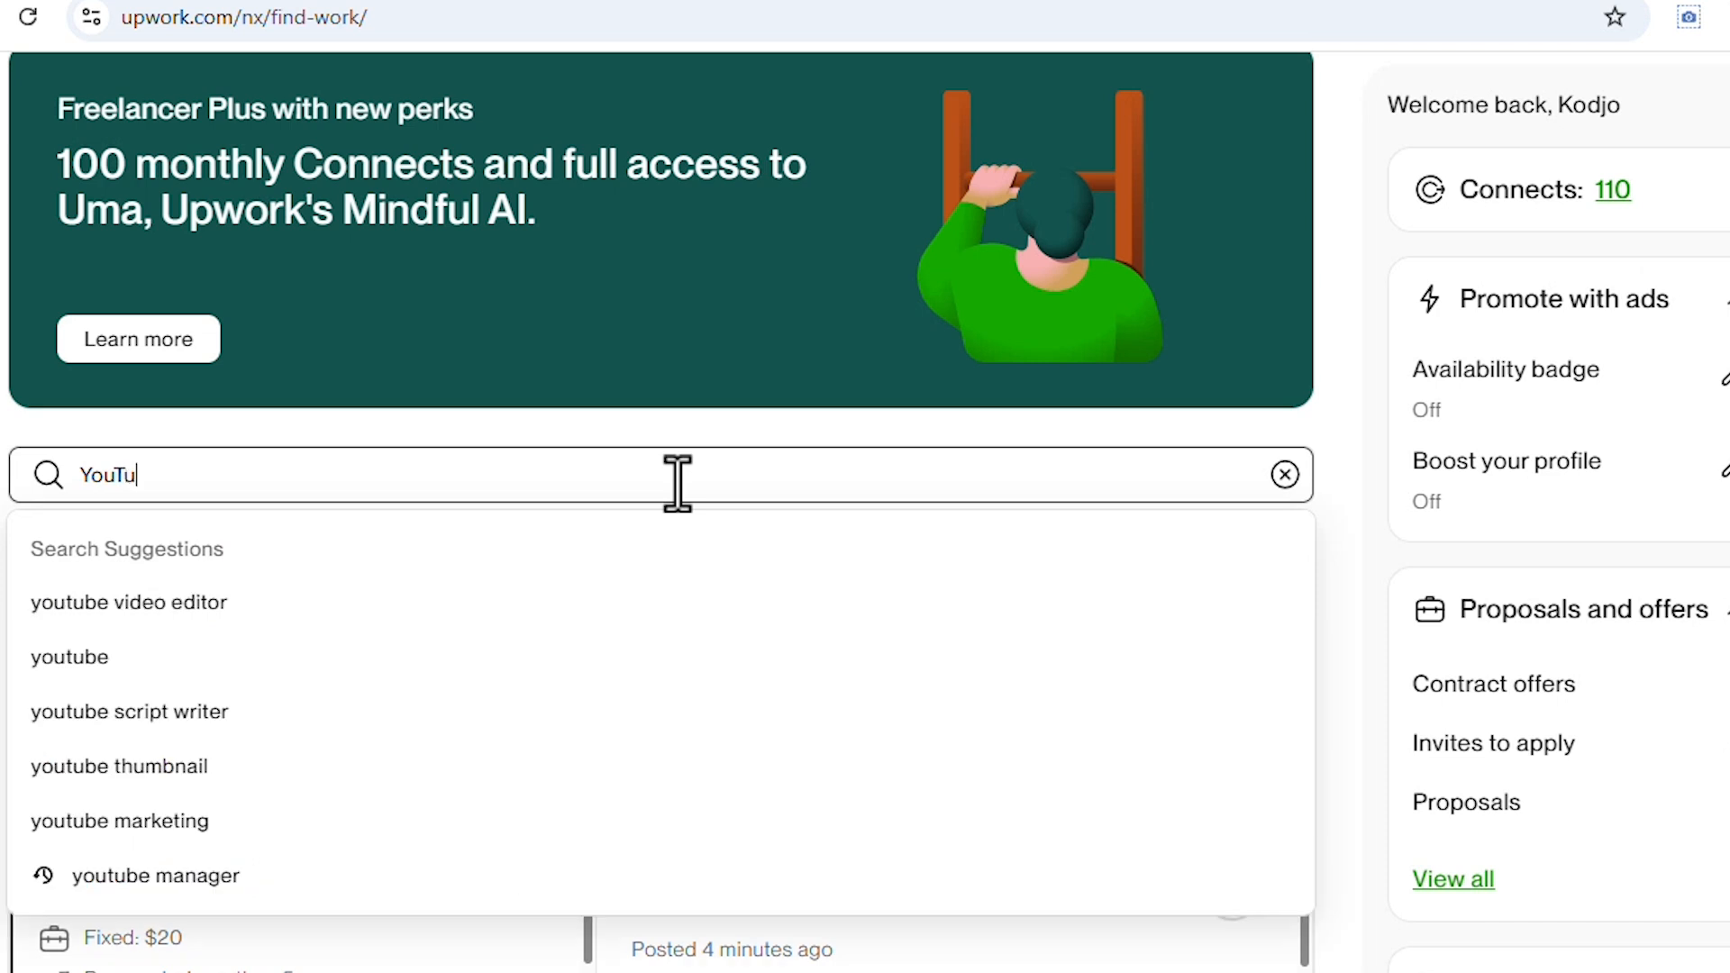
pyautogui.write('be ')
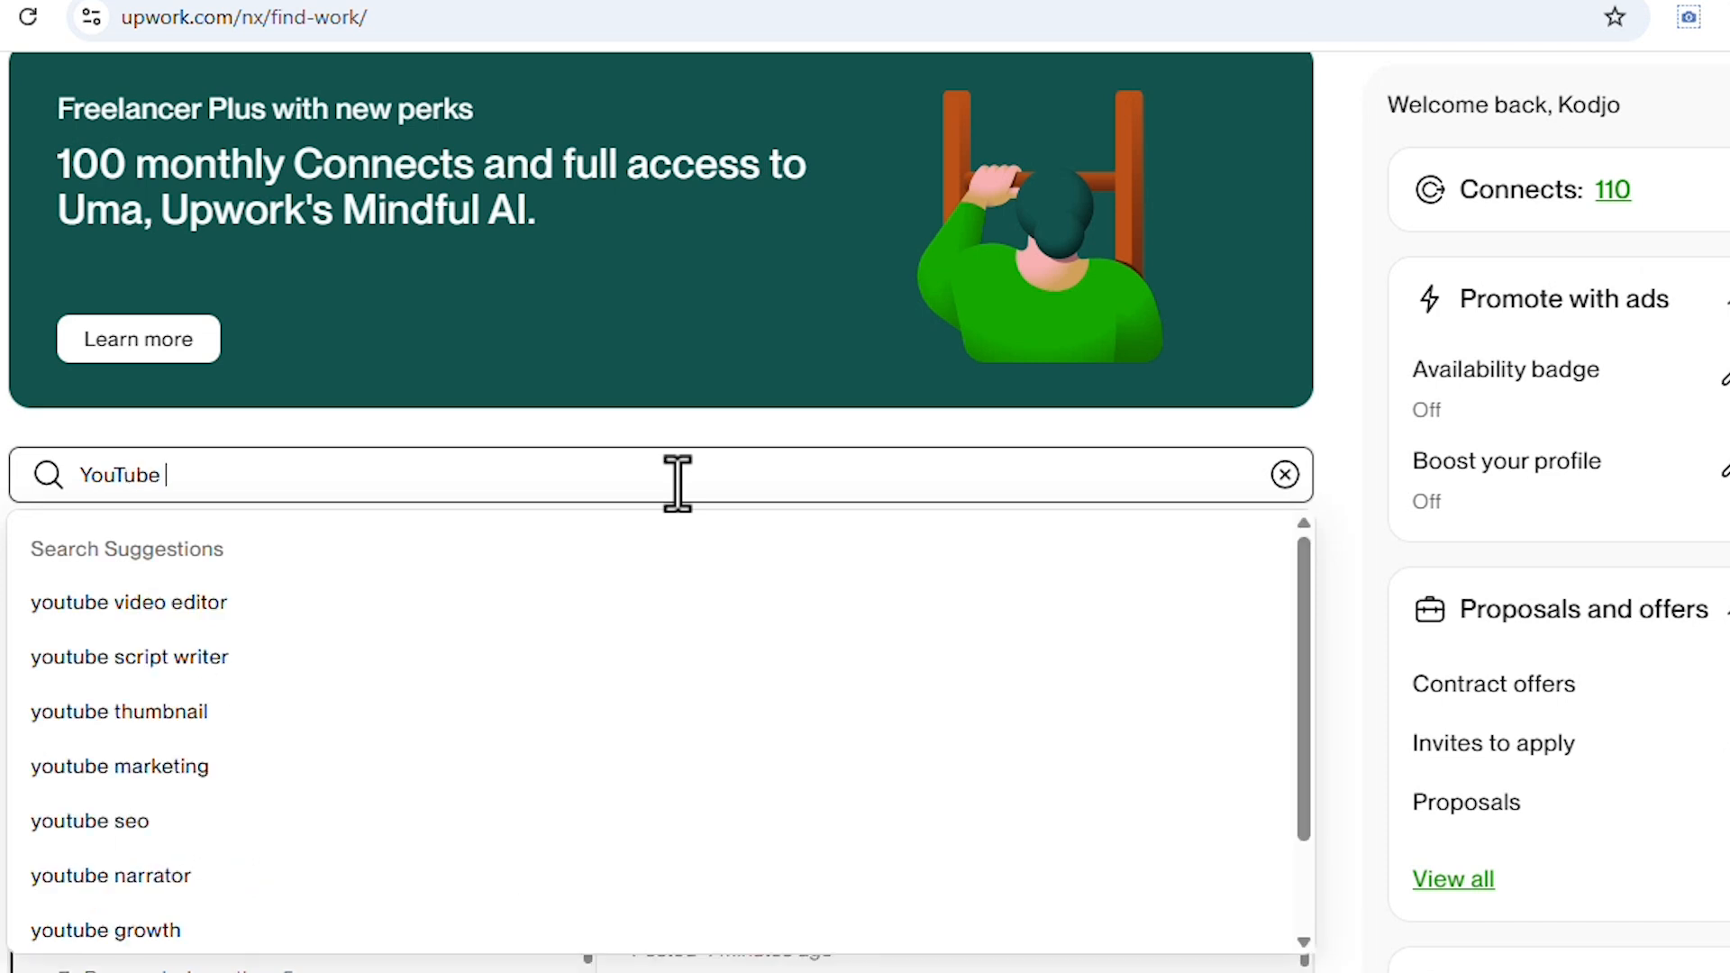
pyautogui.write('ma')
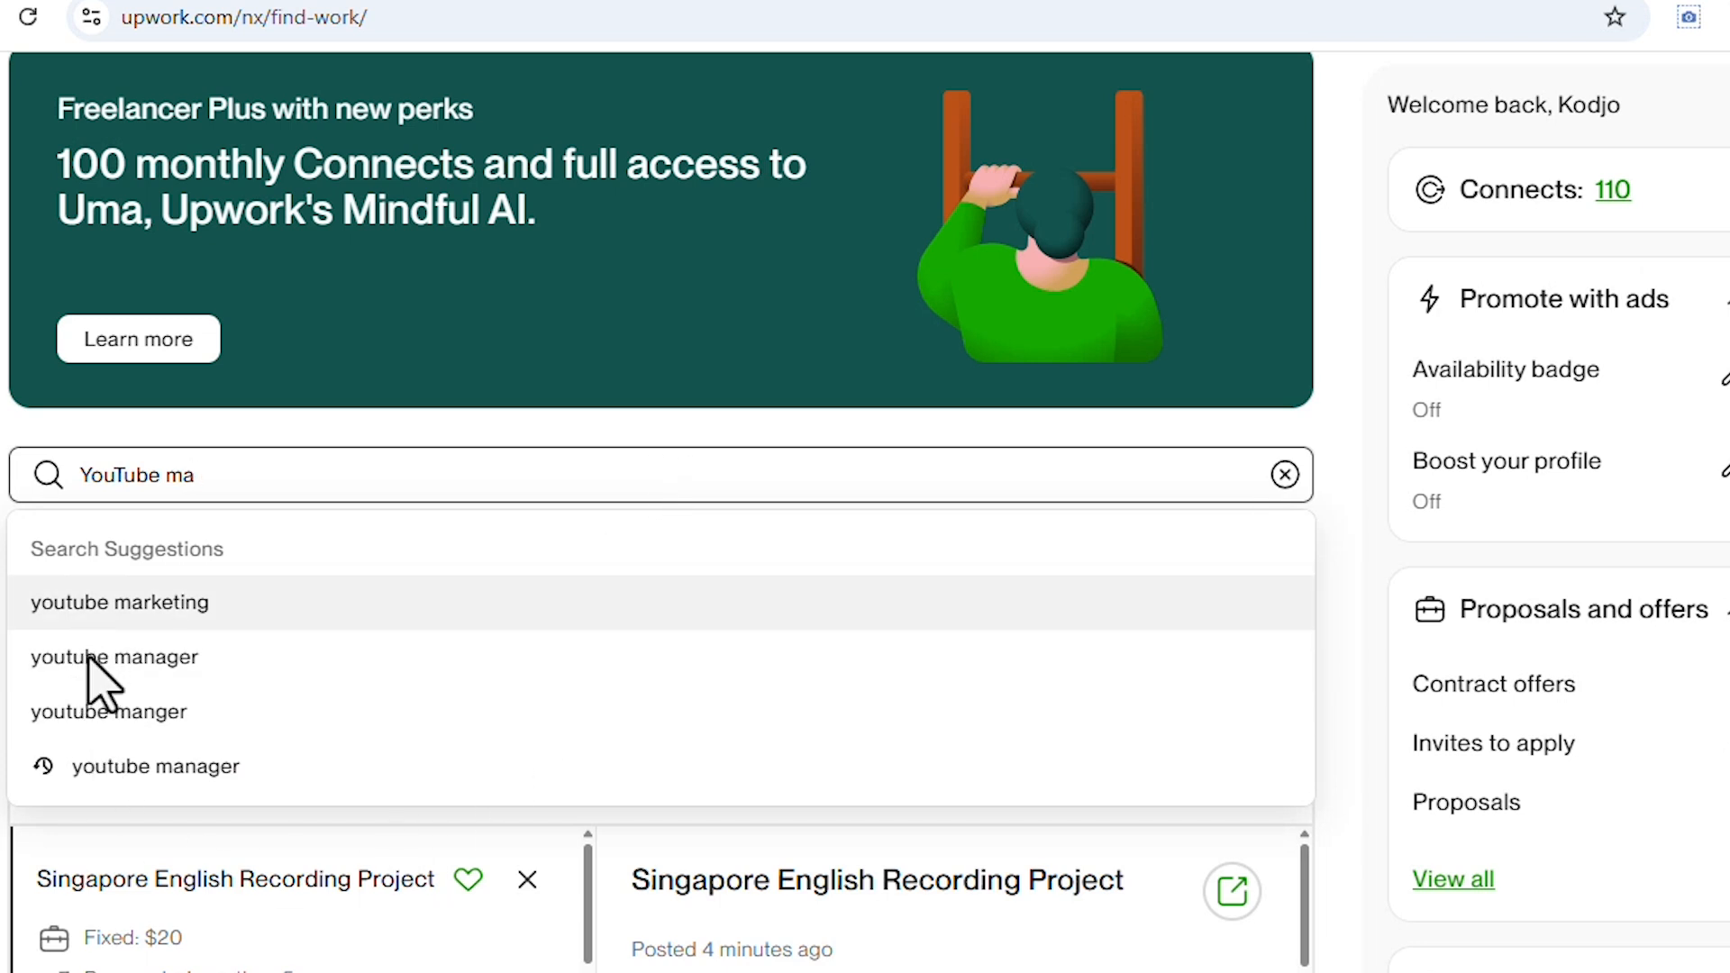
pyautogui.press('Return')
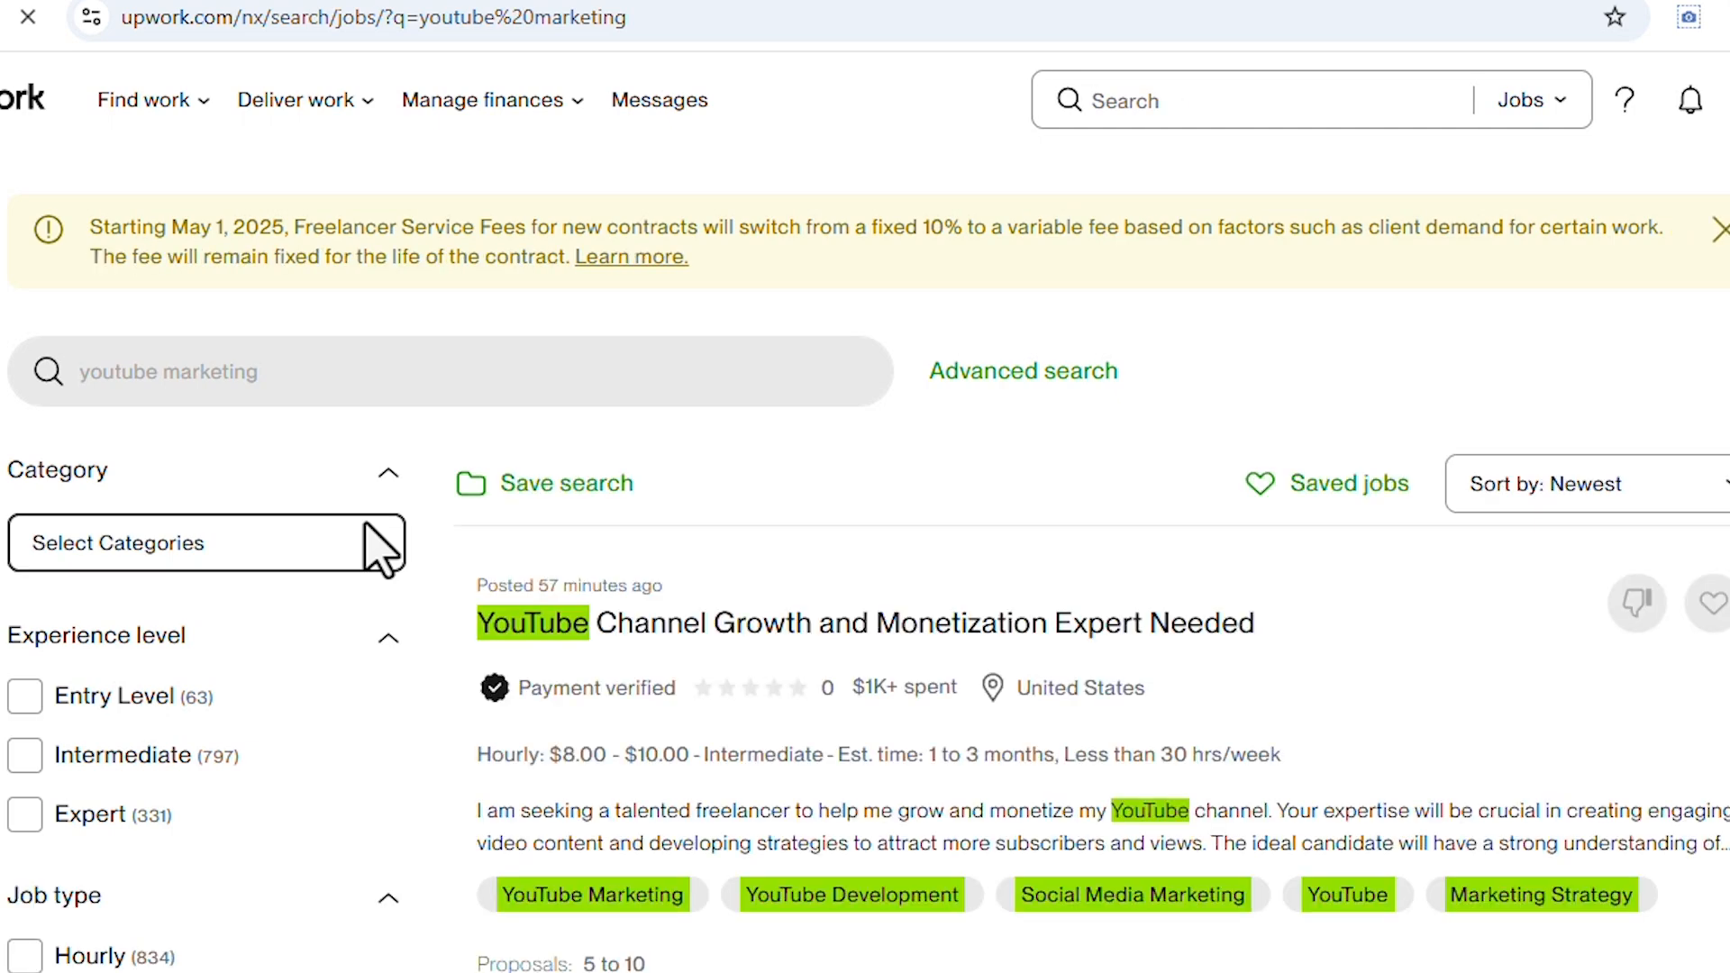
# Step: Look through the youtube marketing job results and open the posting "Looking for a Social Media Audit Pro"
pyautogui.scroll(-8, 1189, 703)
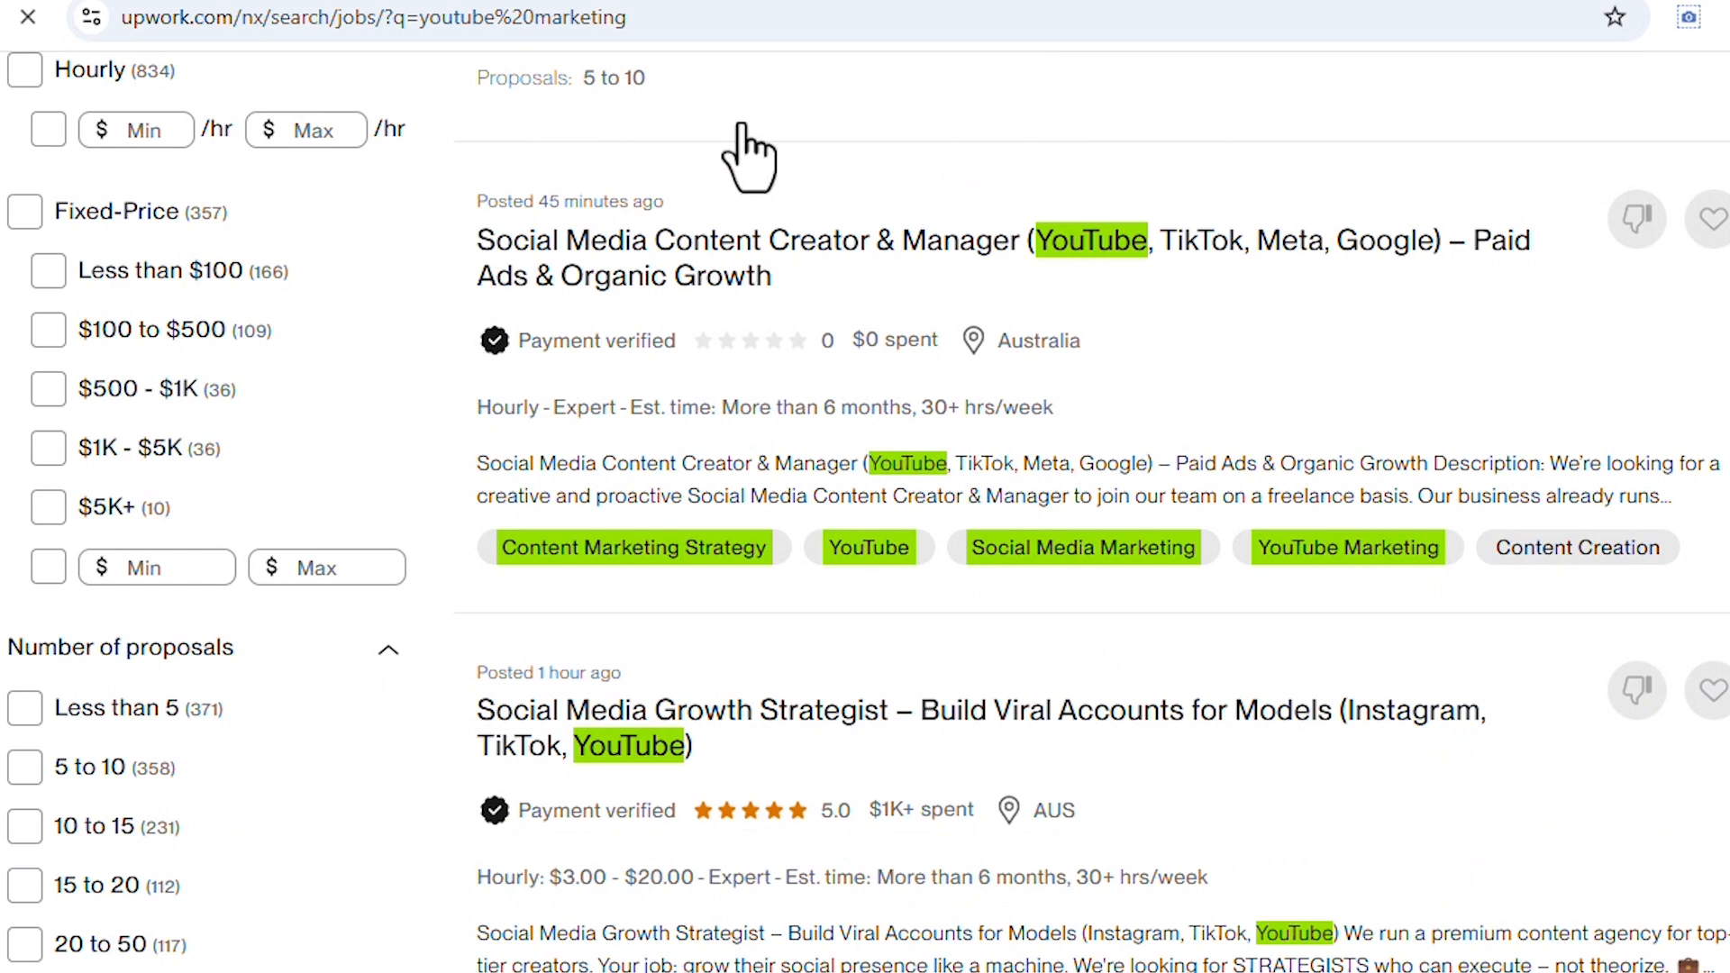
pyautogui.scroll(-5, 772, 905)
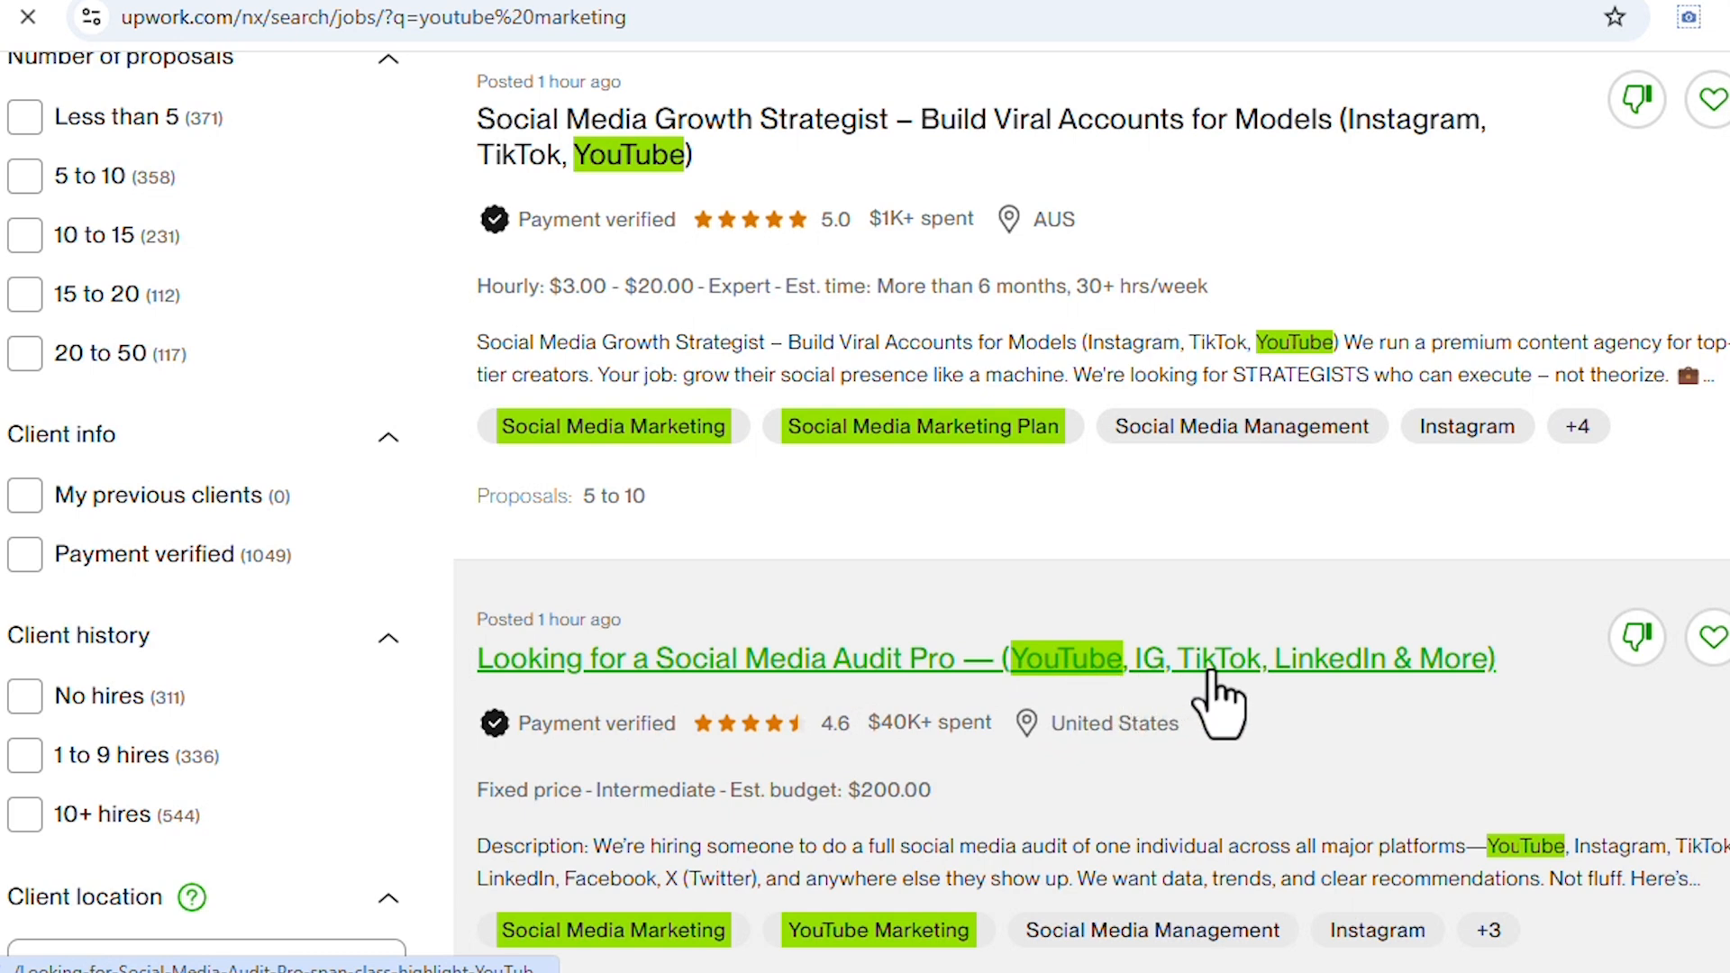
pyautogui.scroll(-4, 1297, 707)
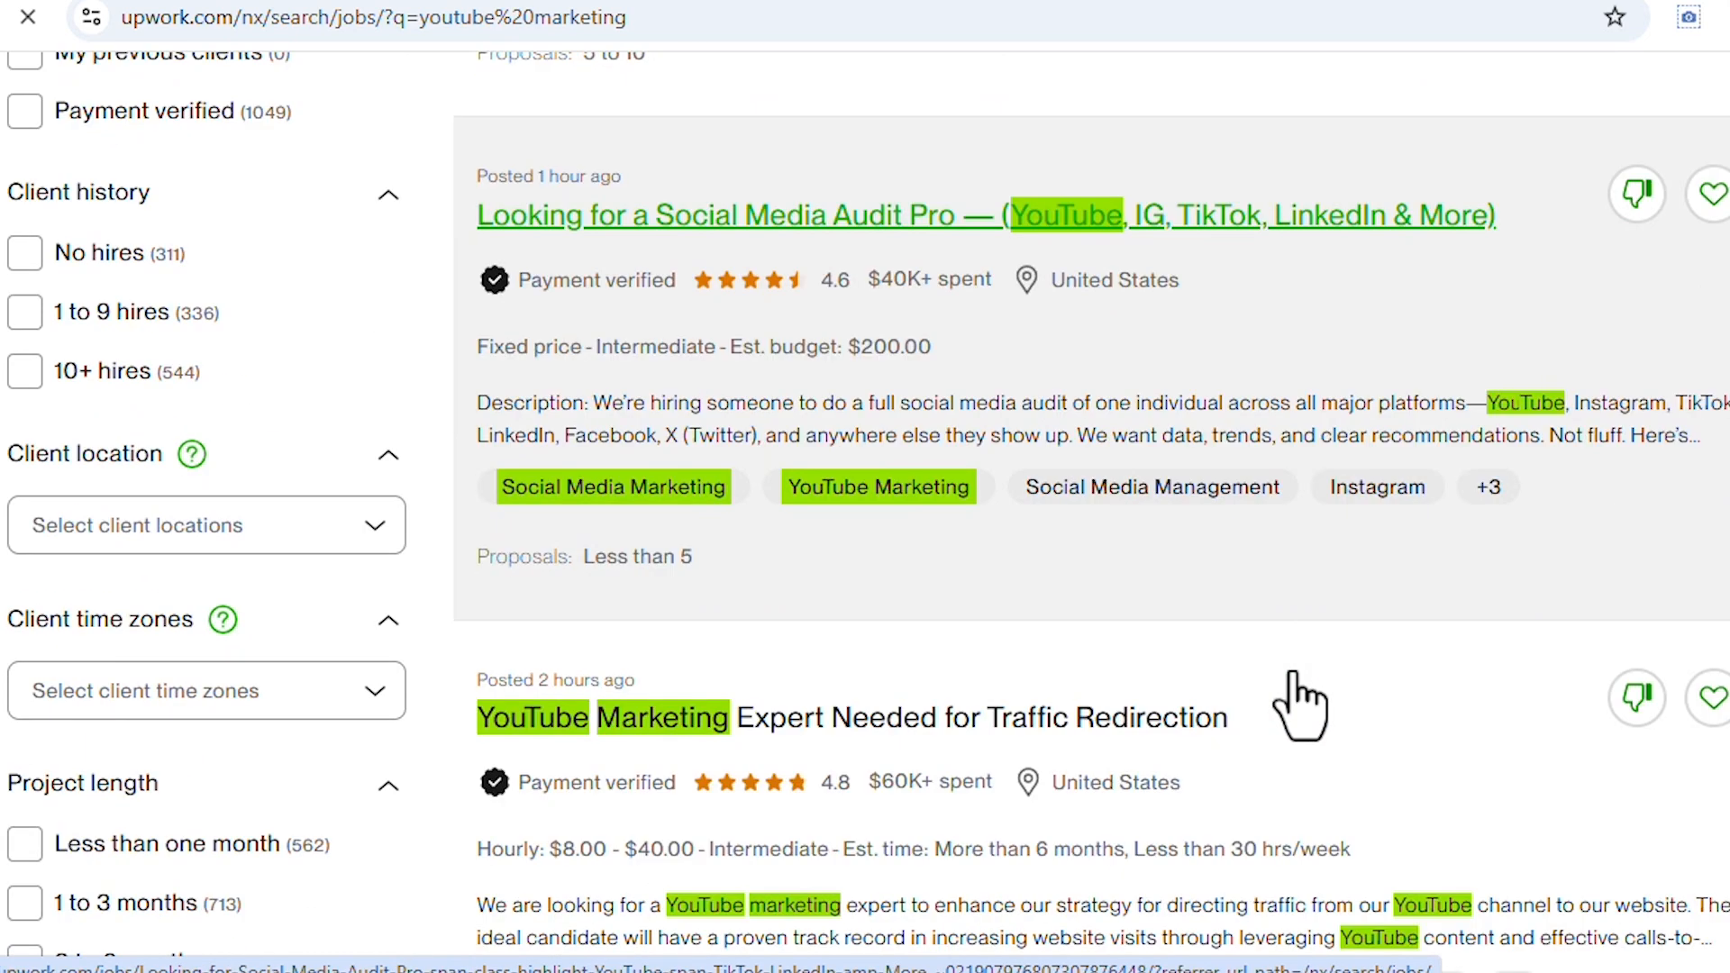
pyautogui.scroll(4, 1297, 707)
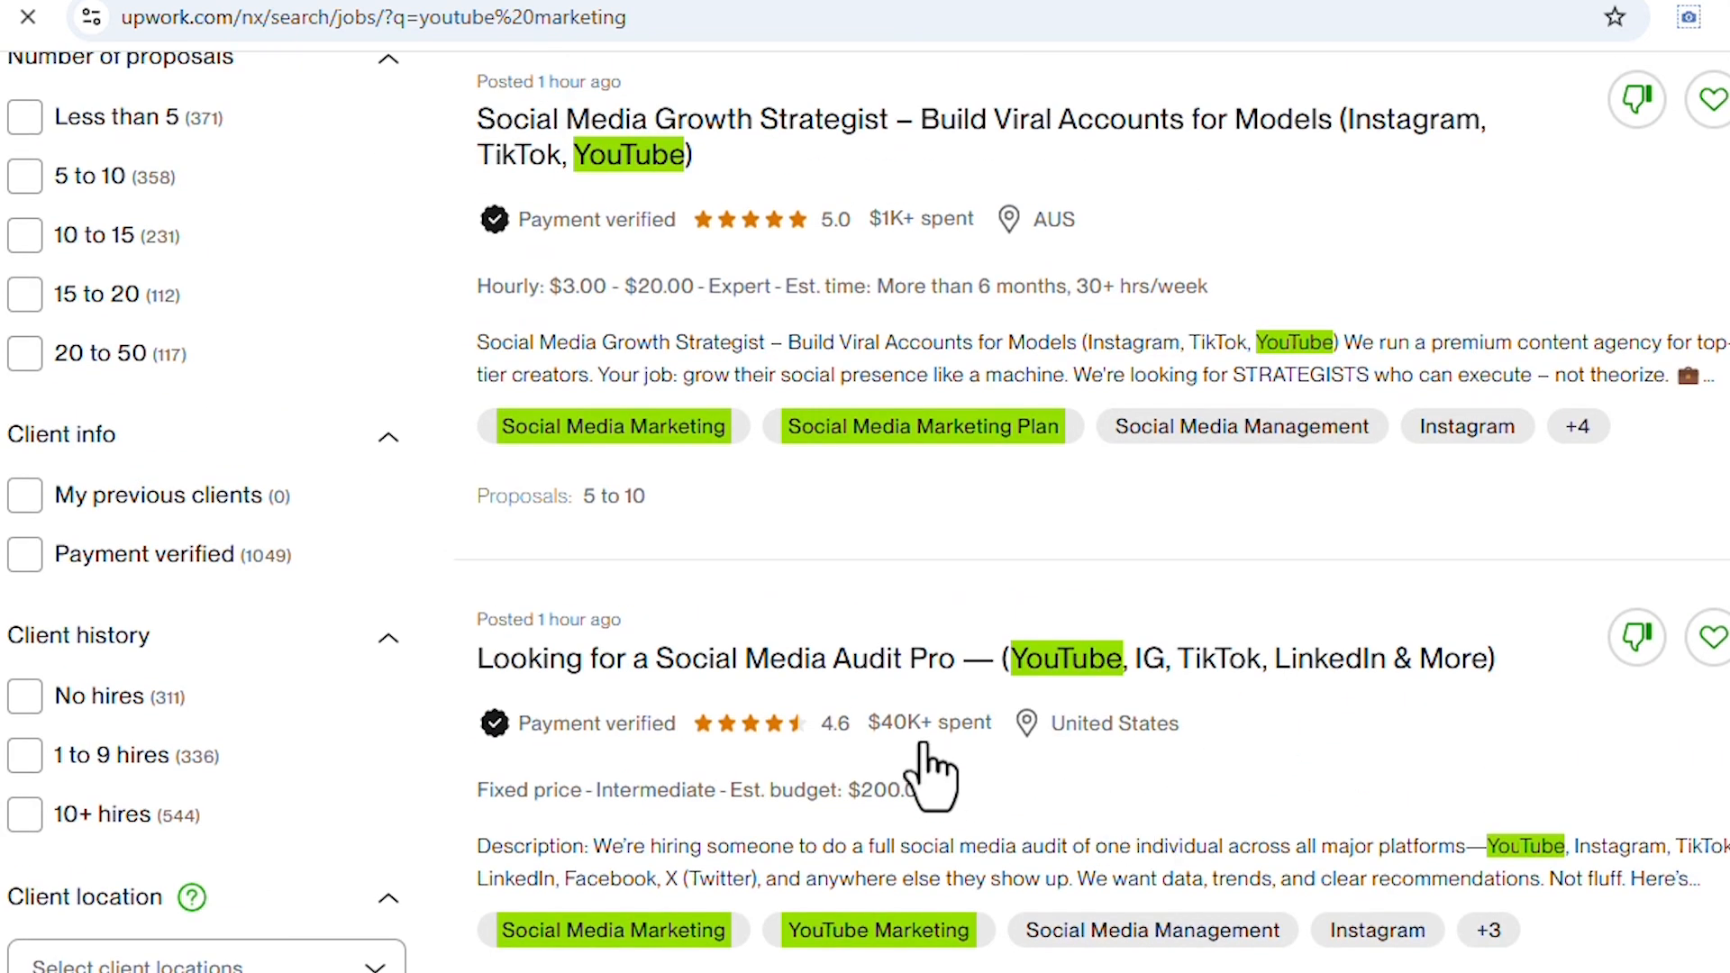
pyautogui.click(860, 667)
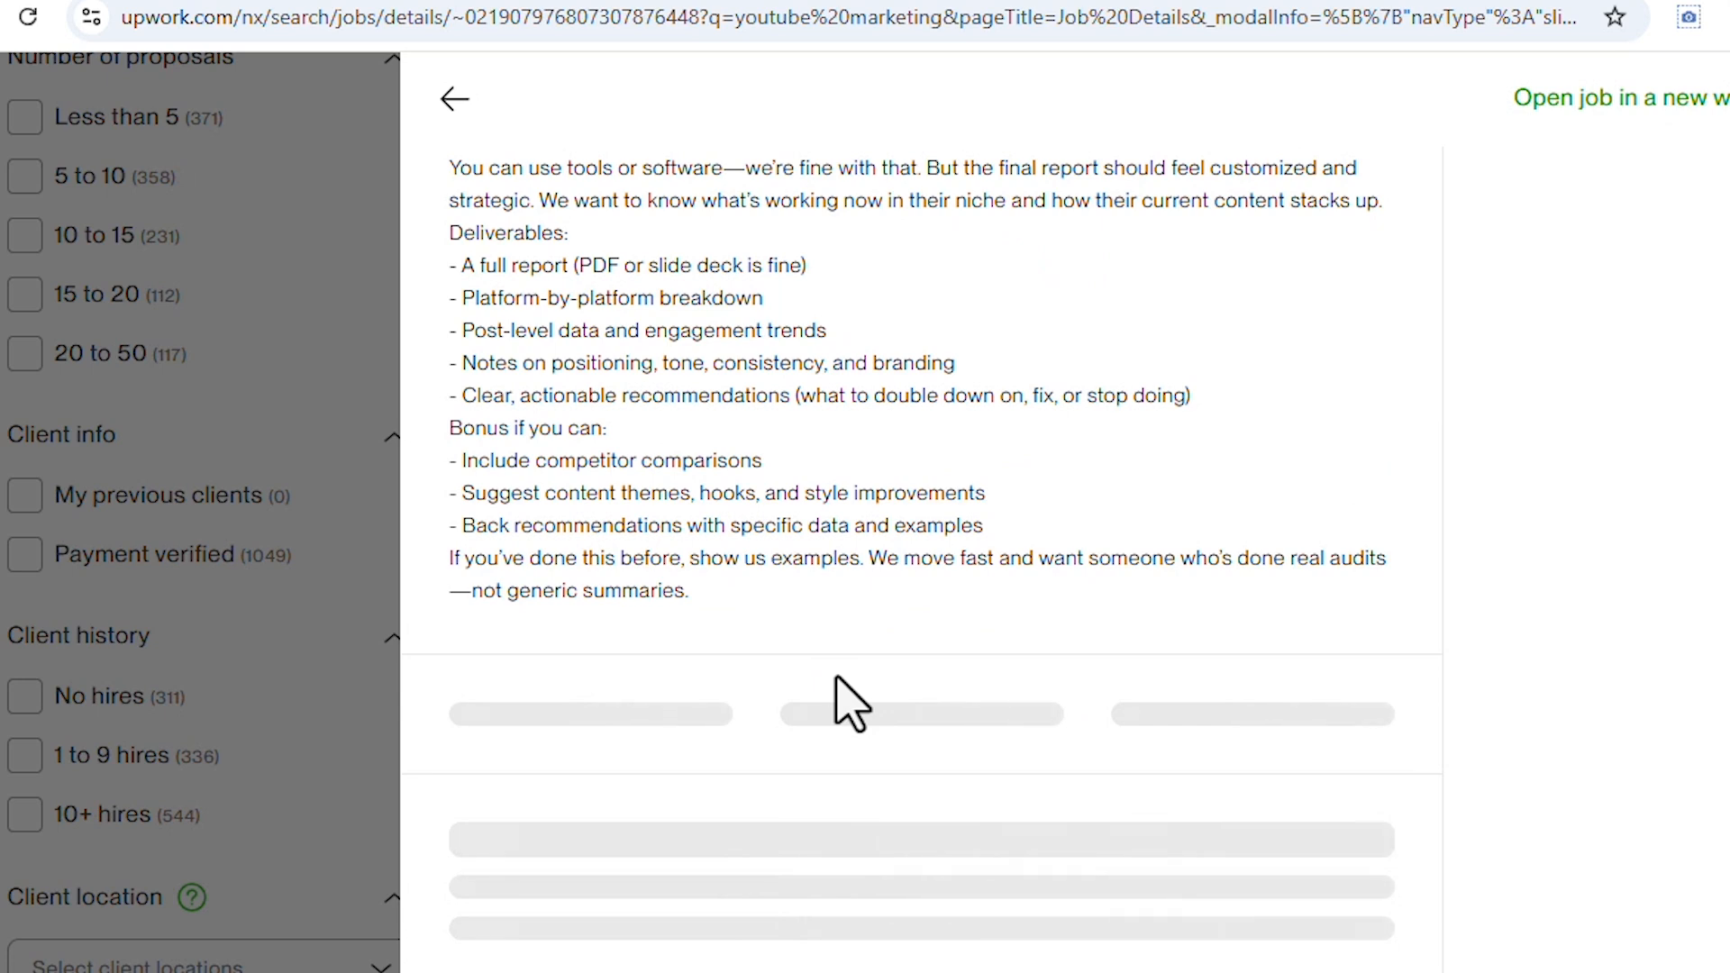
# Step: Read the posting's description, budget, required skills and client details, highlighting the whole description text, and close the posting
pyautogui.scroll(-7, 847, 703)
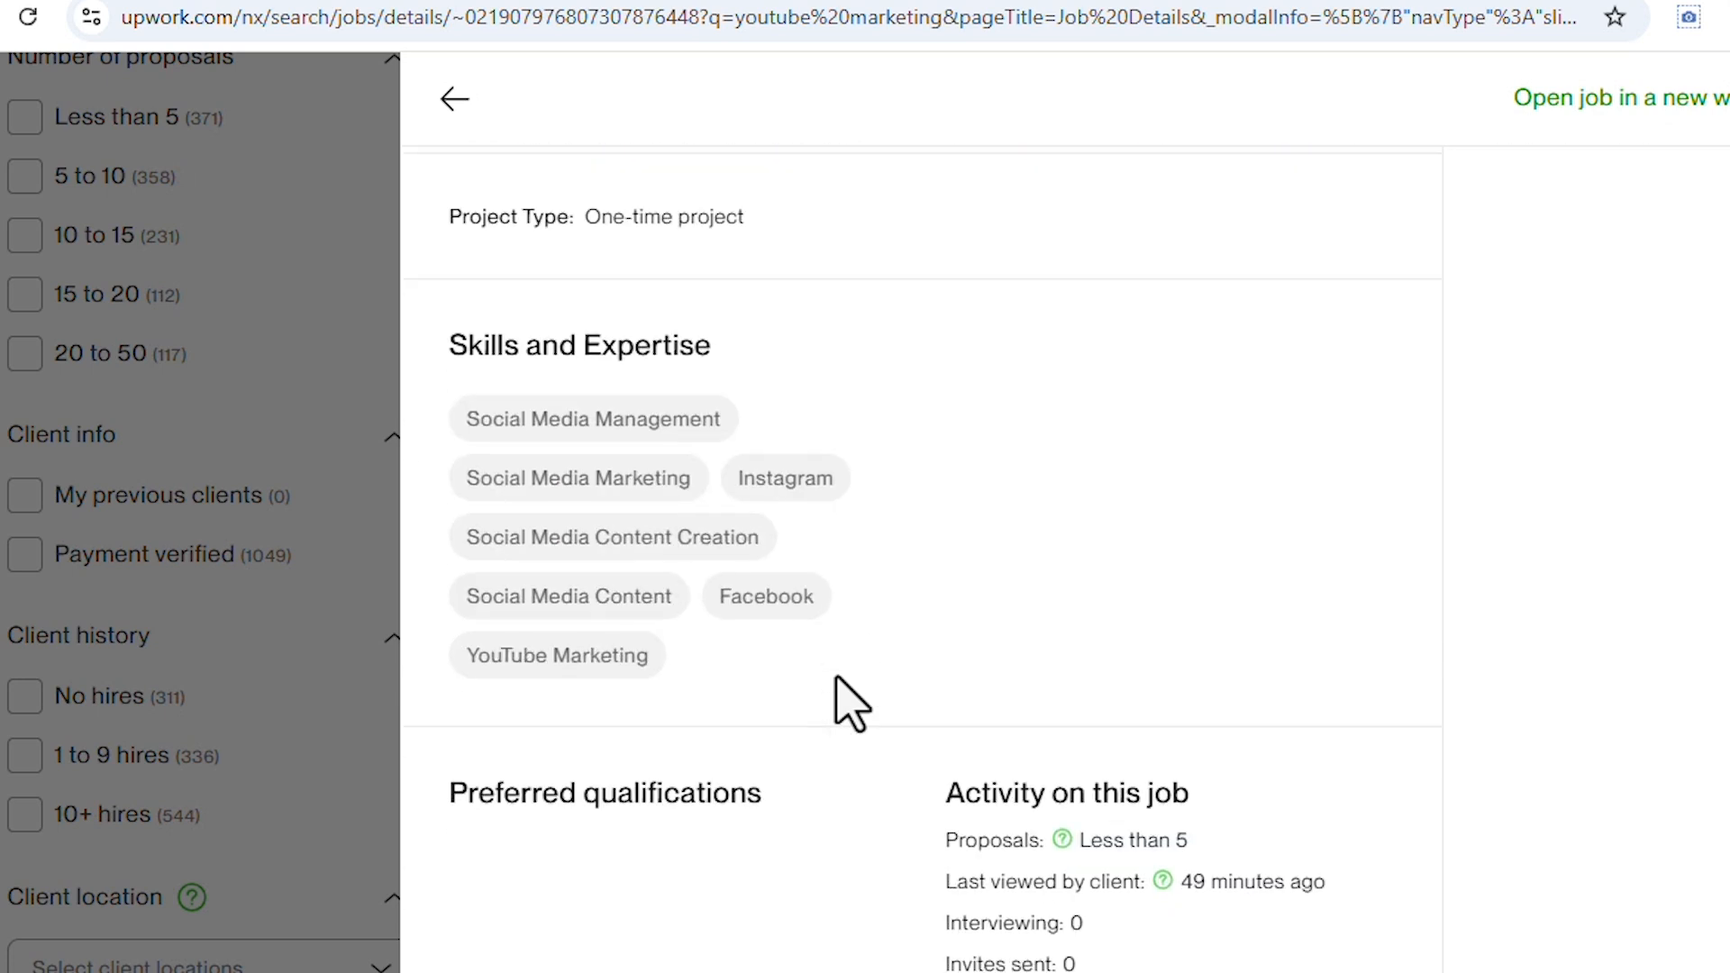
pyautogui.scroll(-4, 847, 702)
pyautogui.scroll(12, 847, 702)
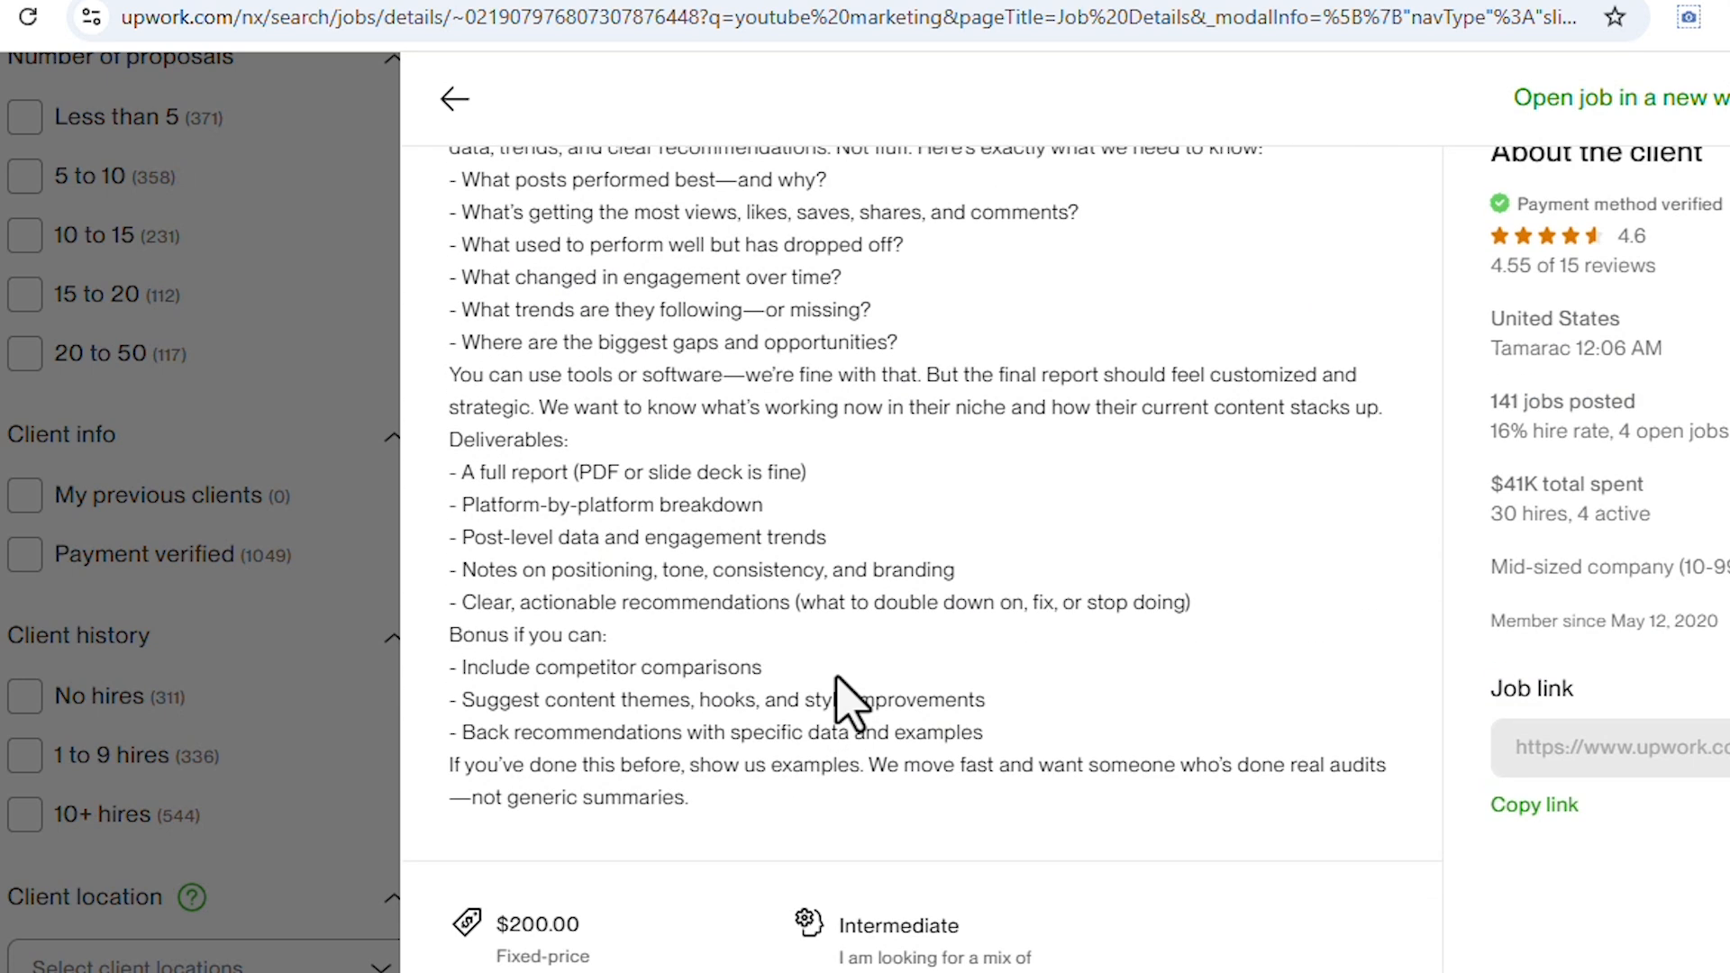
pyautogui.scroll(3, 847, 703)
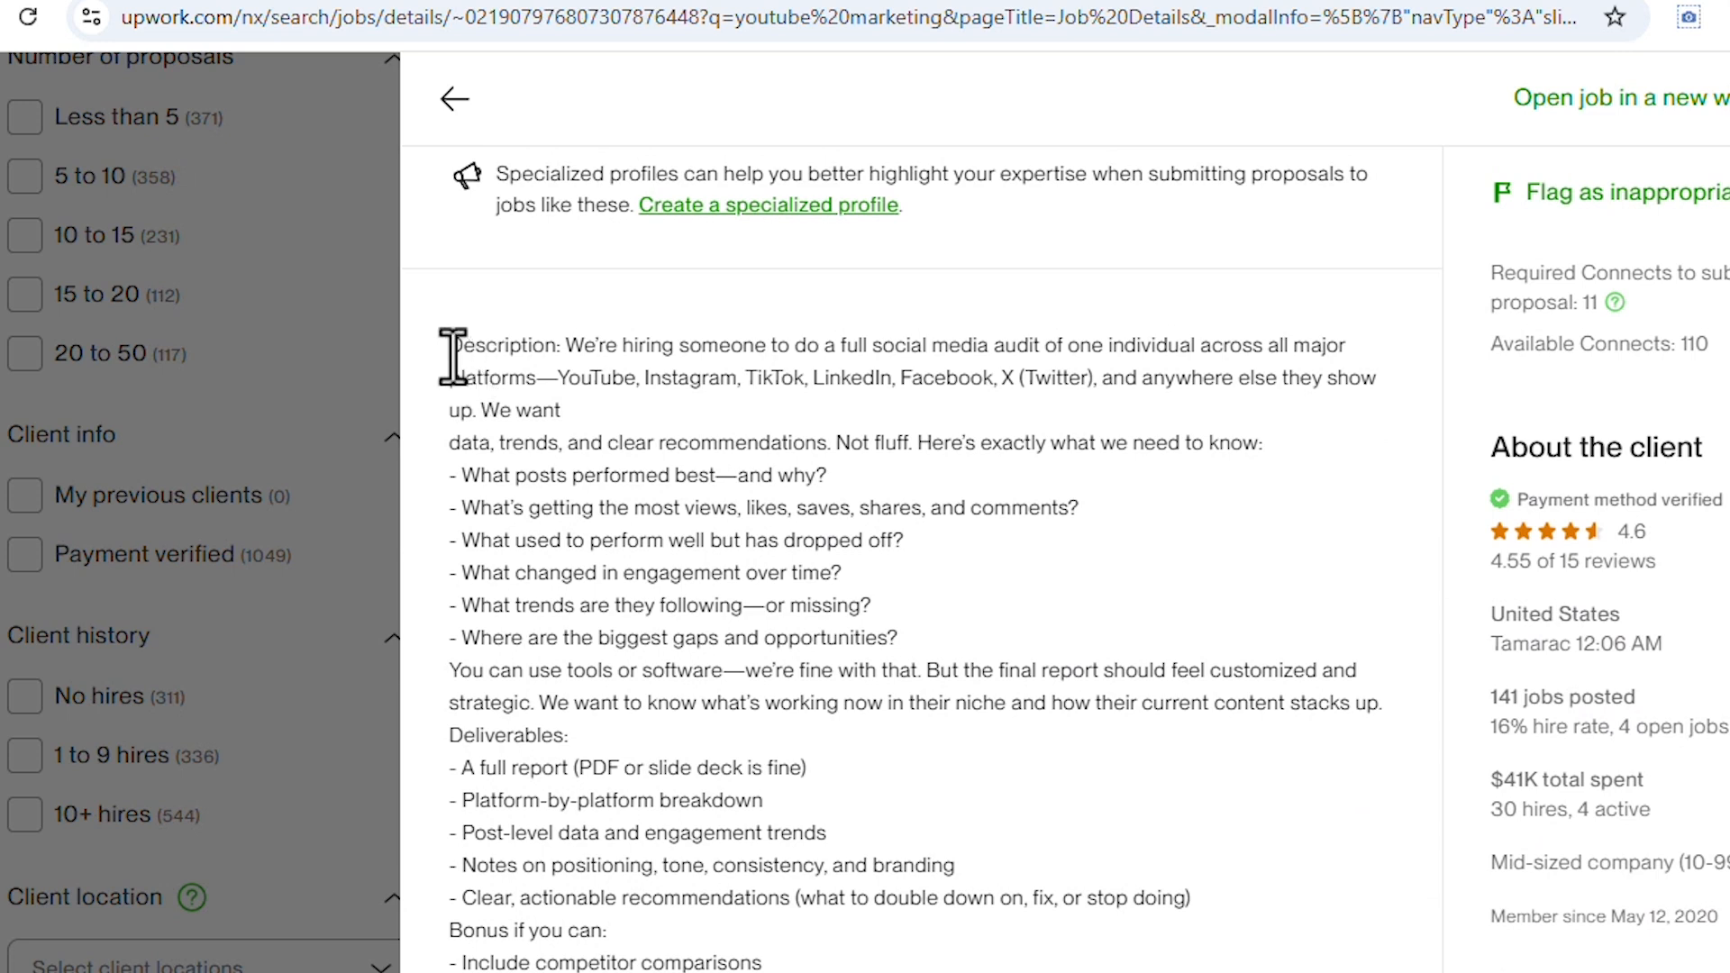
pyautogui.moveTo(453, 356); pyautogui.dragTo(883, 698)
pyautogui.scroll(-10, 553, 552)
pyautogui.scroll(10, 879, 703)
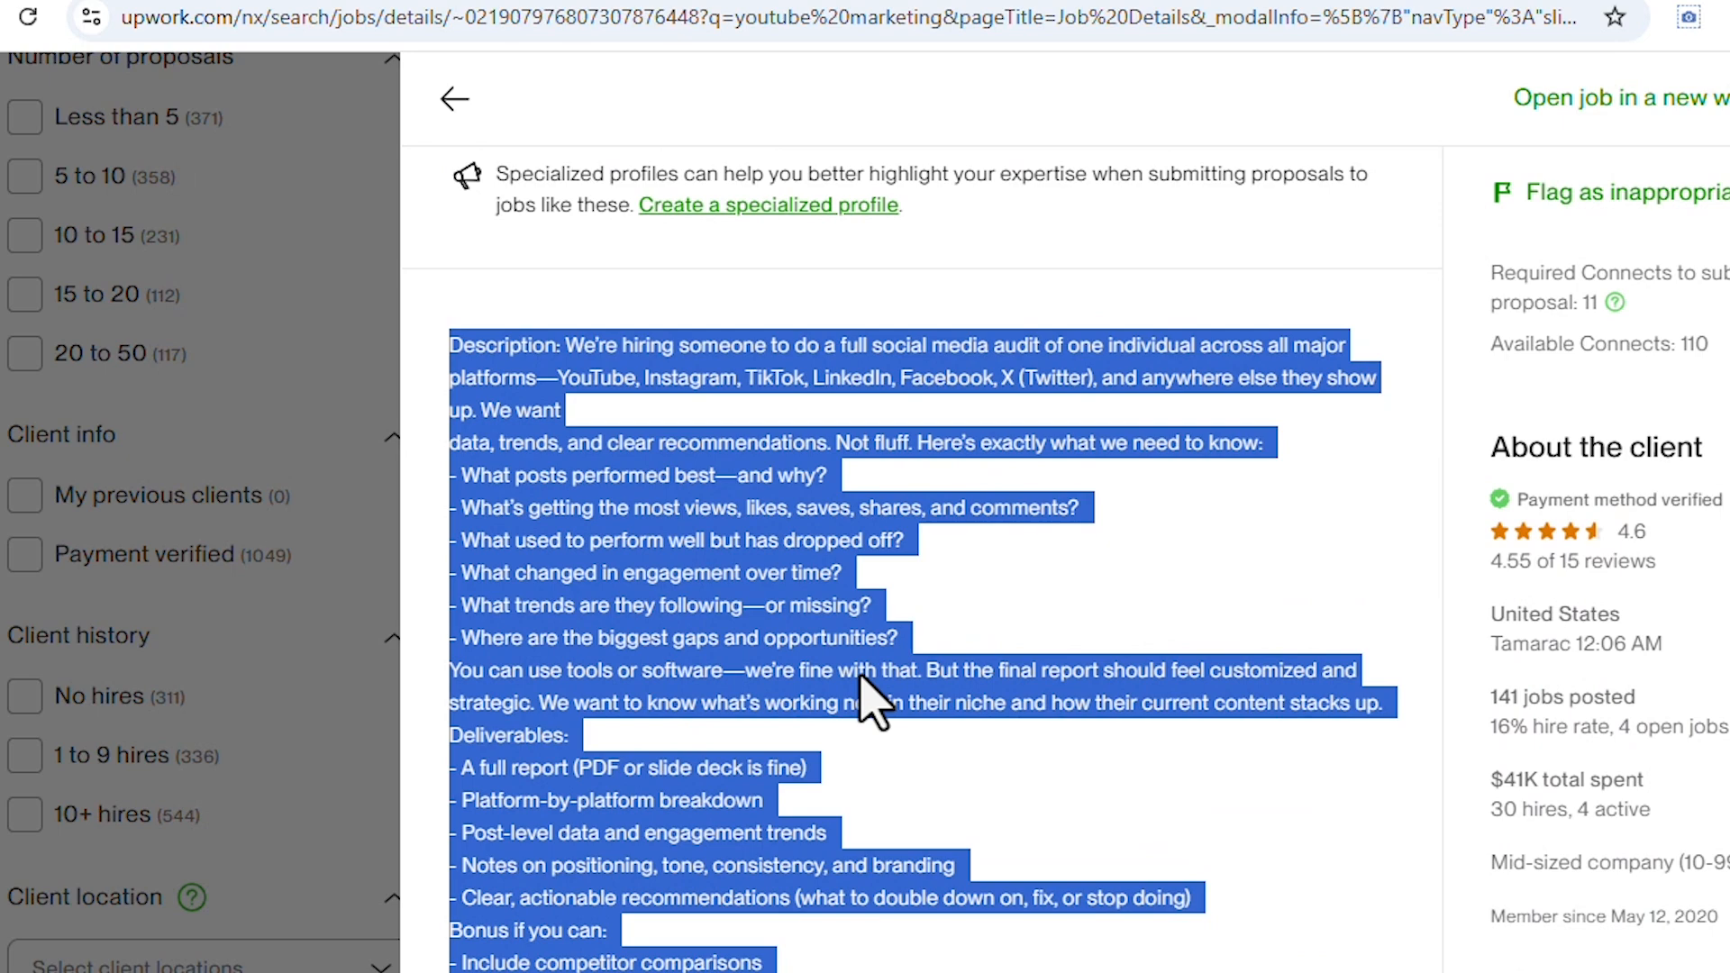
pyautogui.scroll(-5, 870, 703)
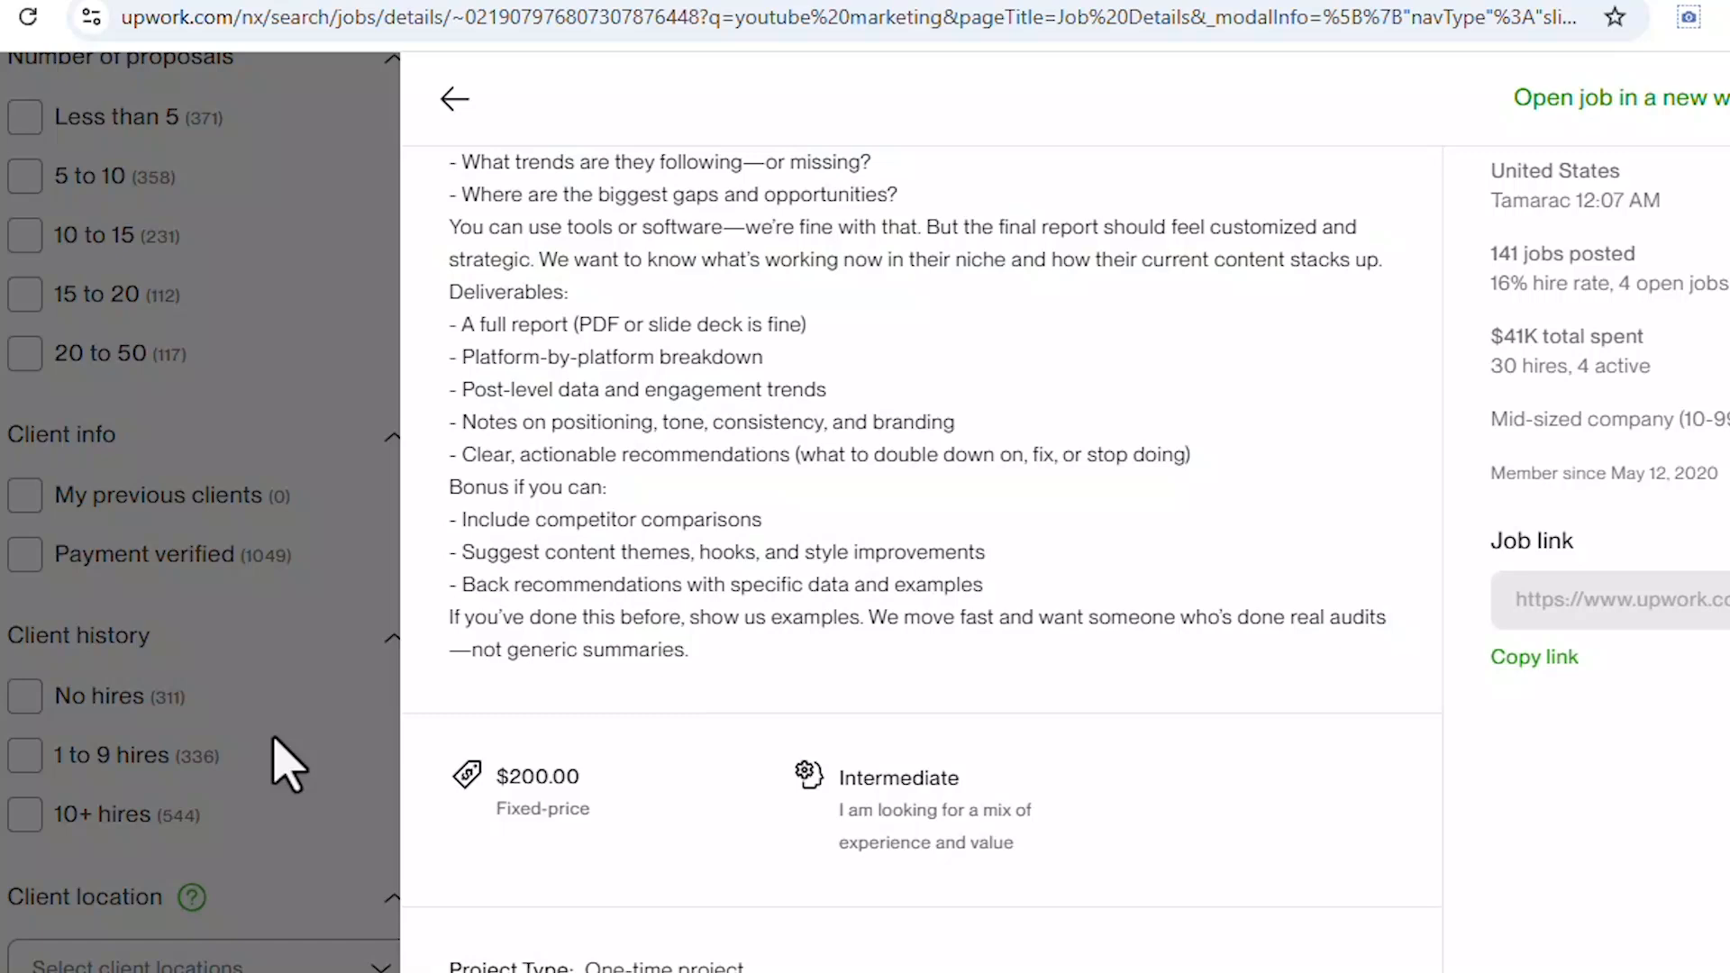
pyautogui.click(289, 760)
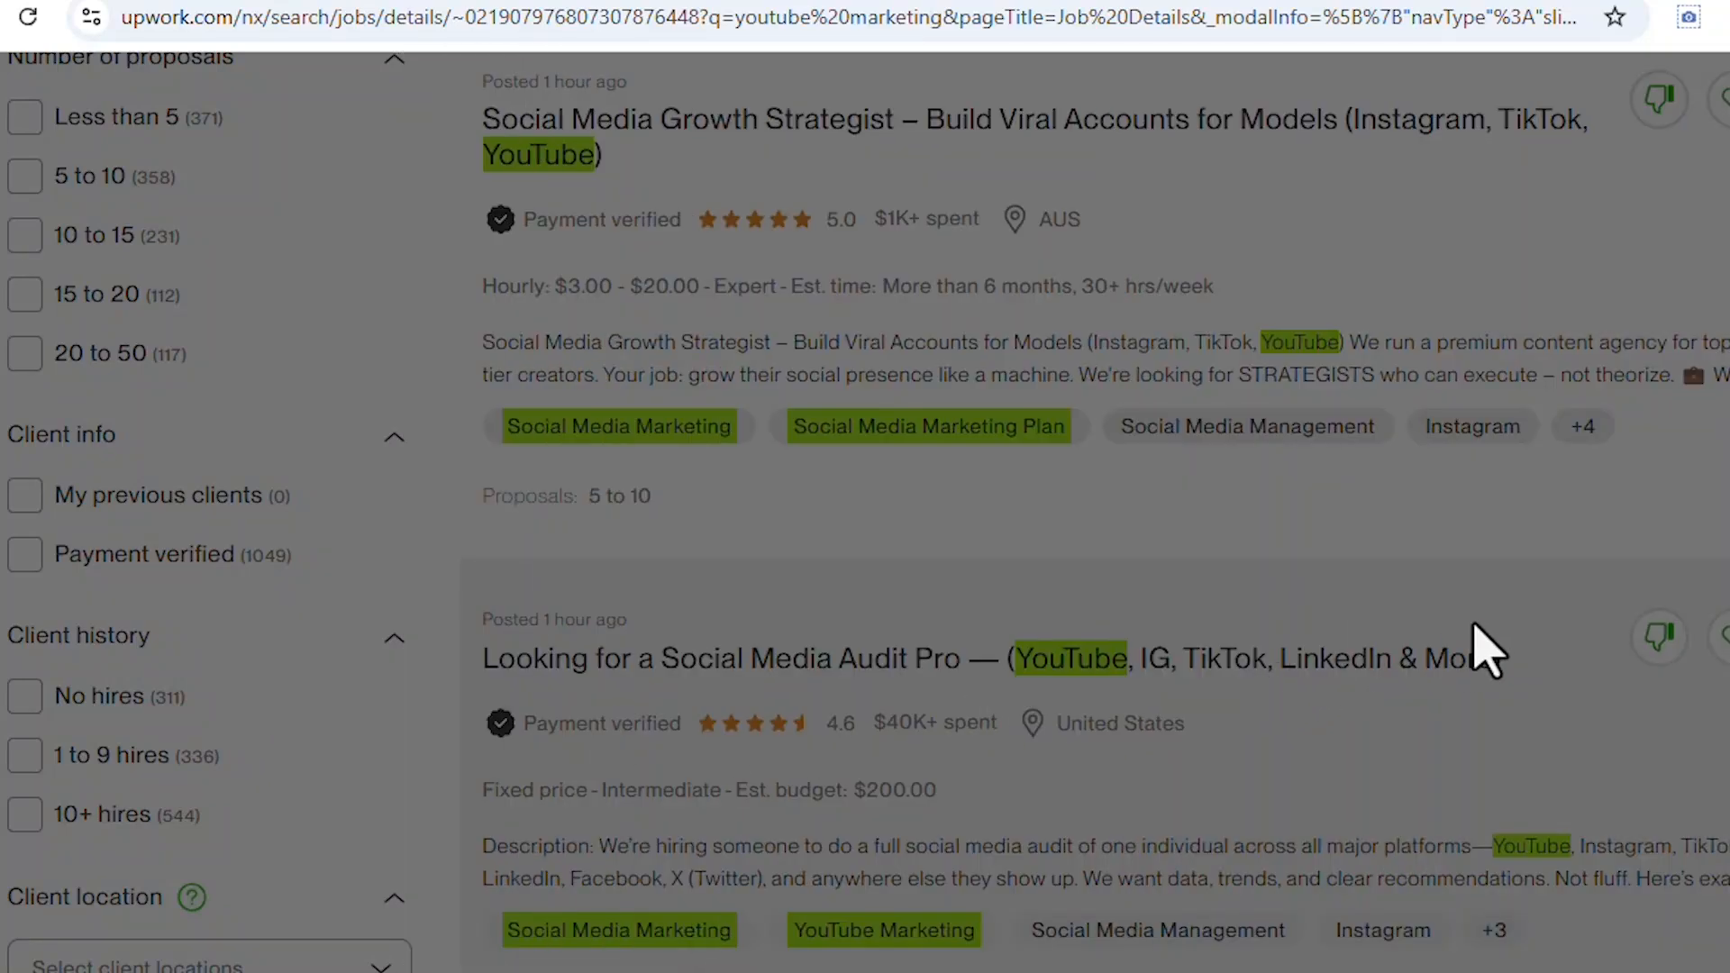
# Step: Return to the start of the job results and open the account menu
pyautogui.scroll(10, 1487, 648)
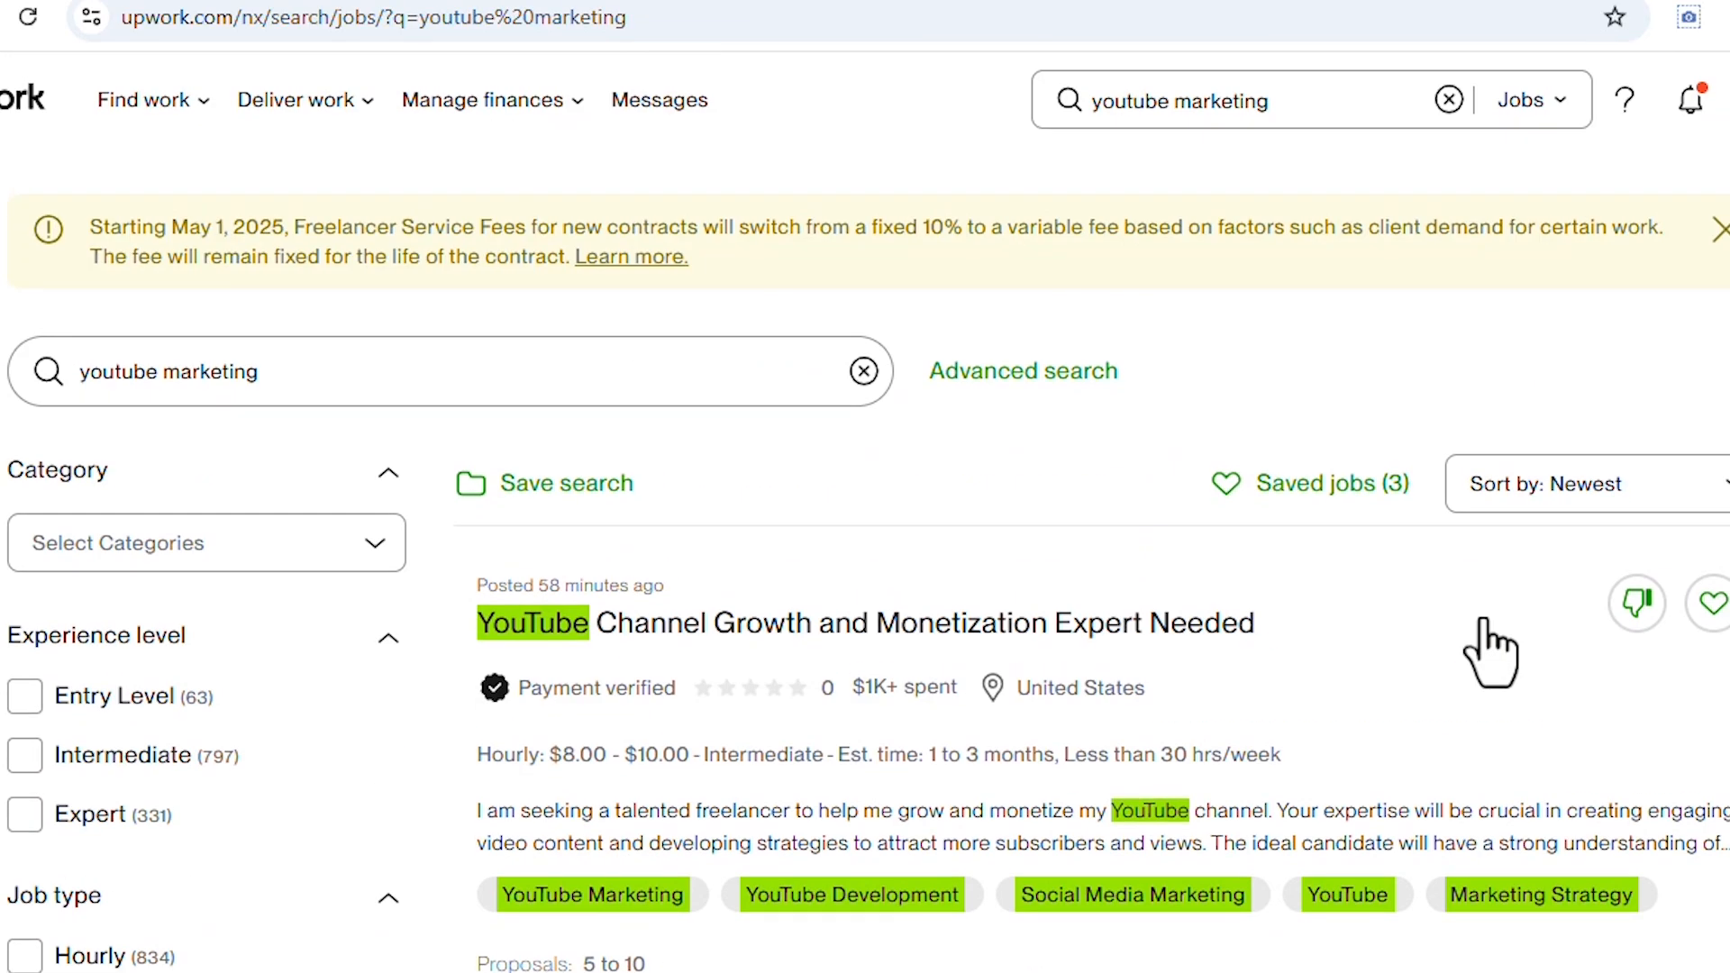
pyautogui.click(1728, 100)
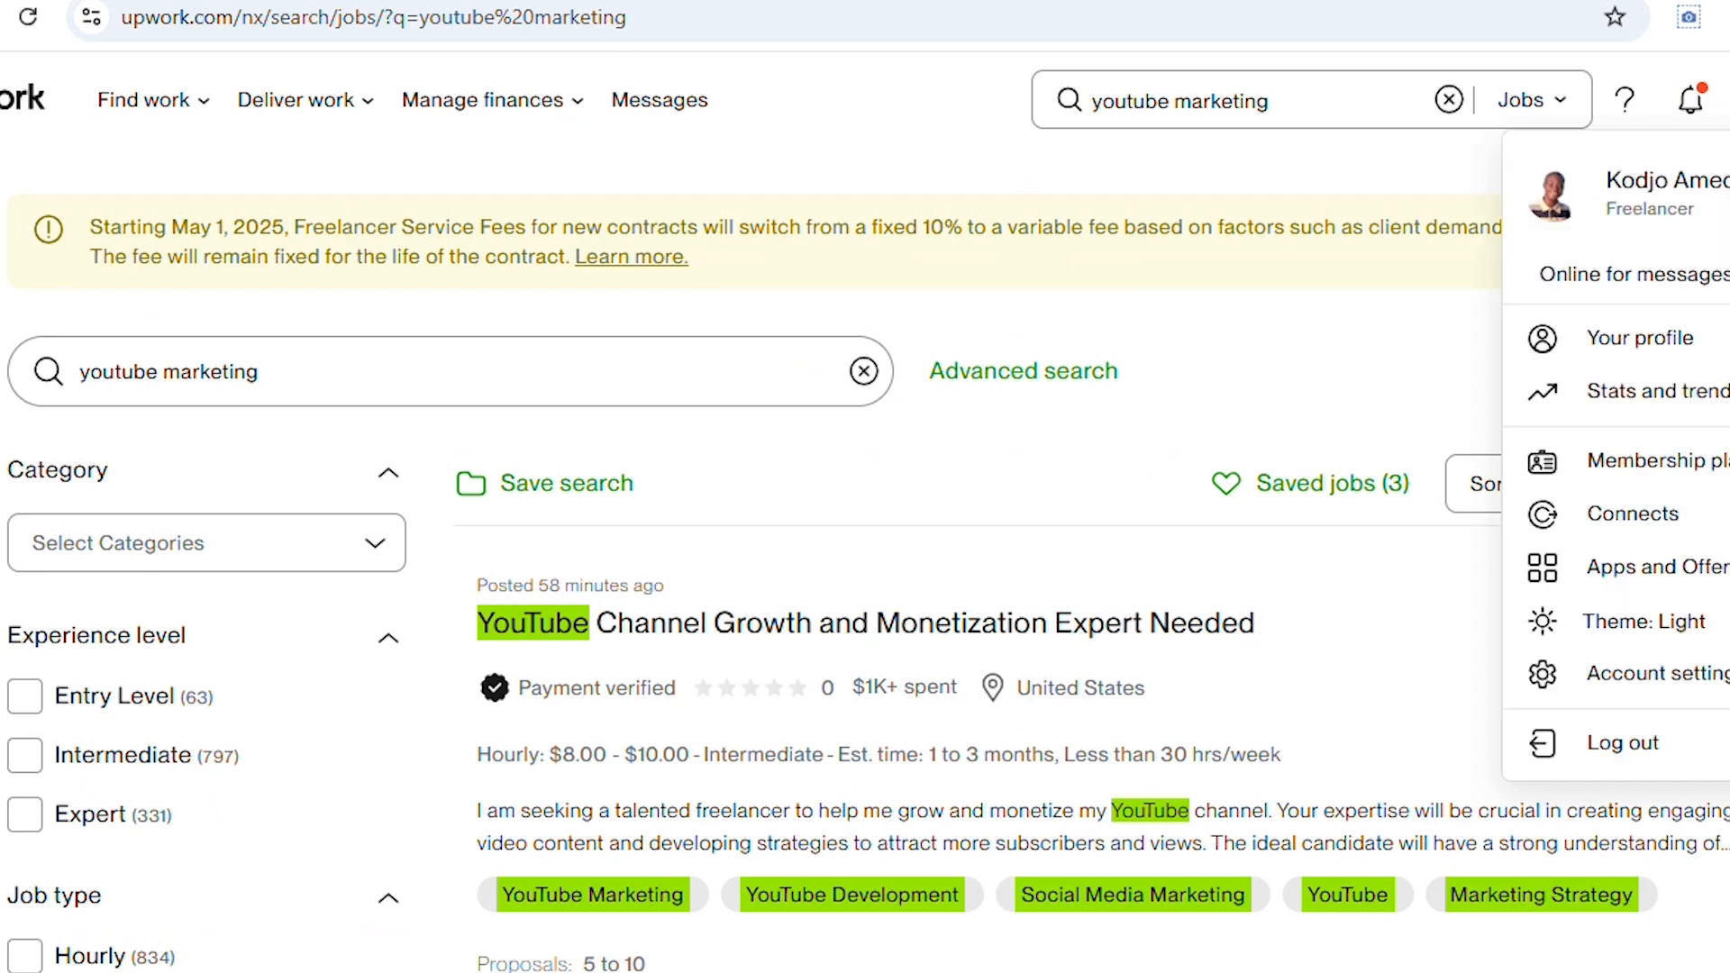